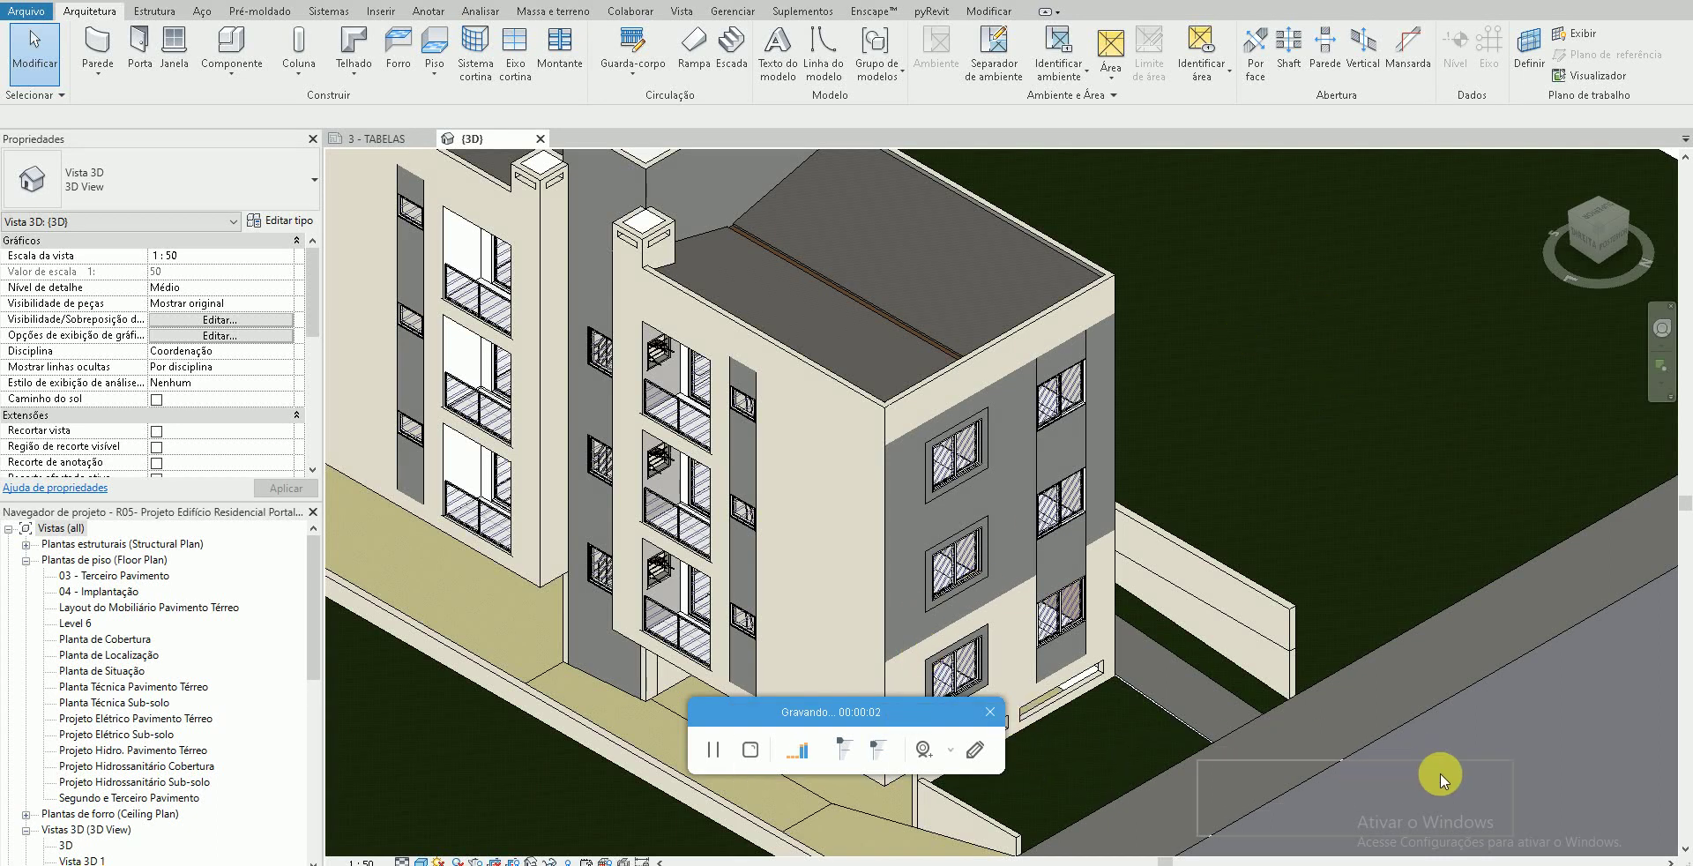
- Frame the grey-painted corner facade in view and switch to the Modificar ribbon tab
scroll(1321, 611, up, 2)
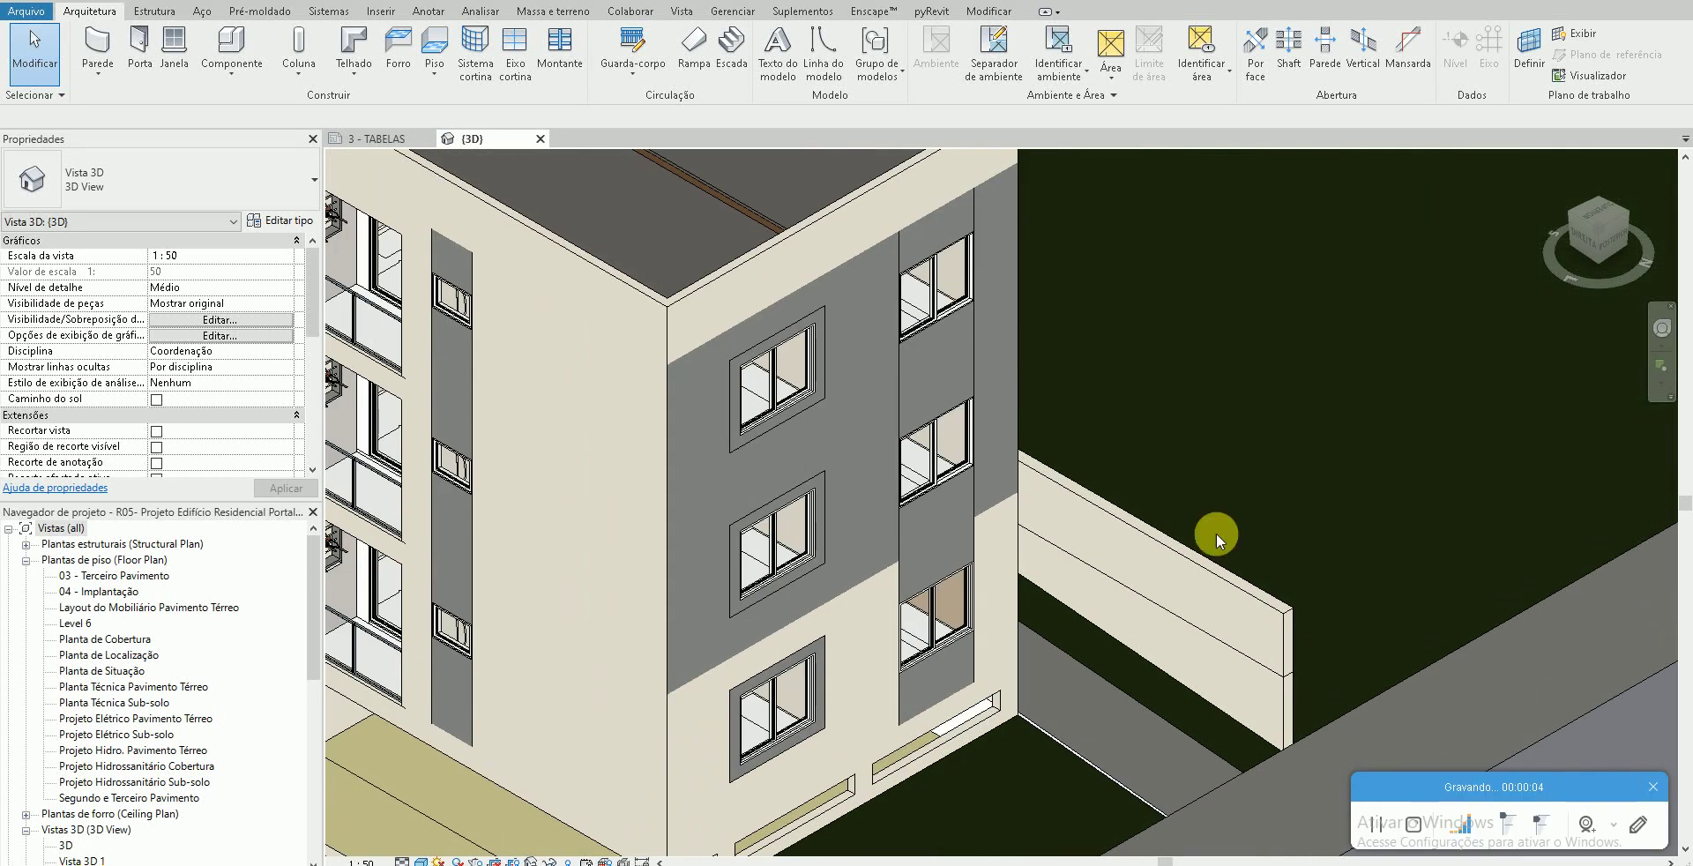
scroll(1251, 464, down, 2)
scroll(1164, 468, up, 1)
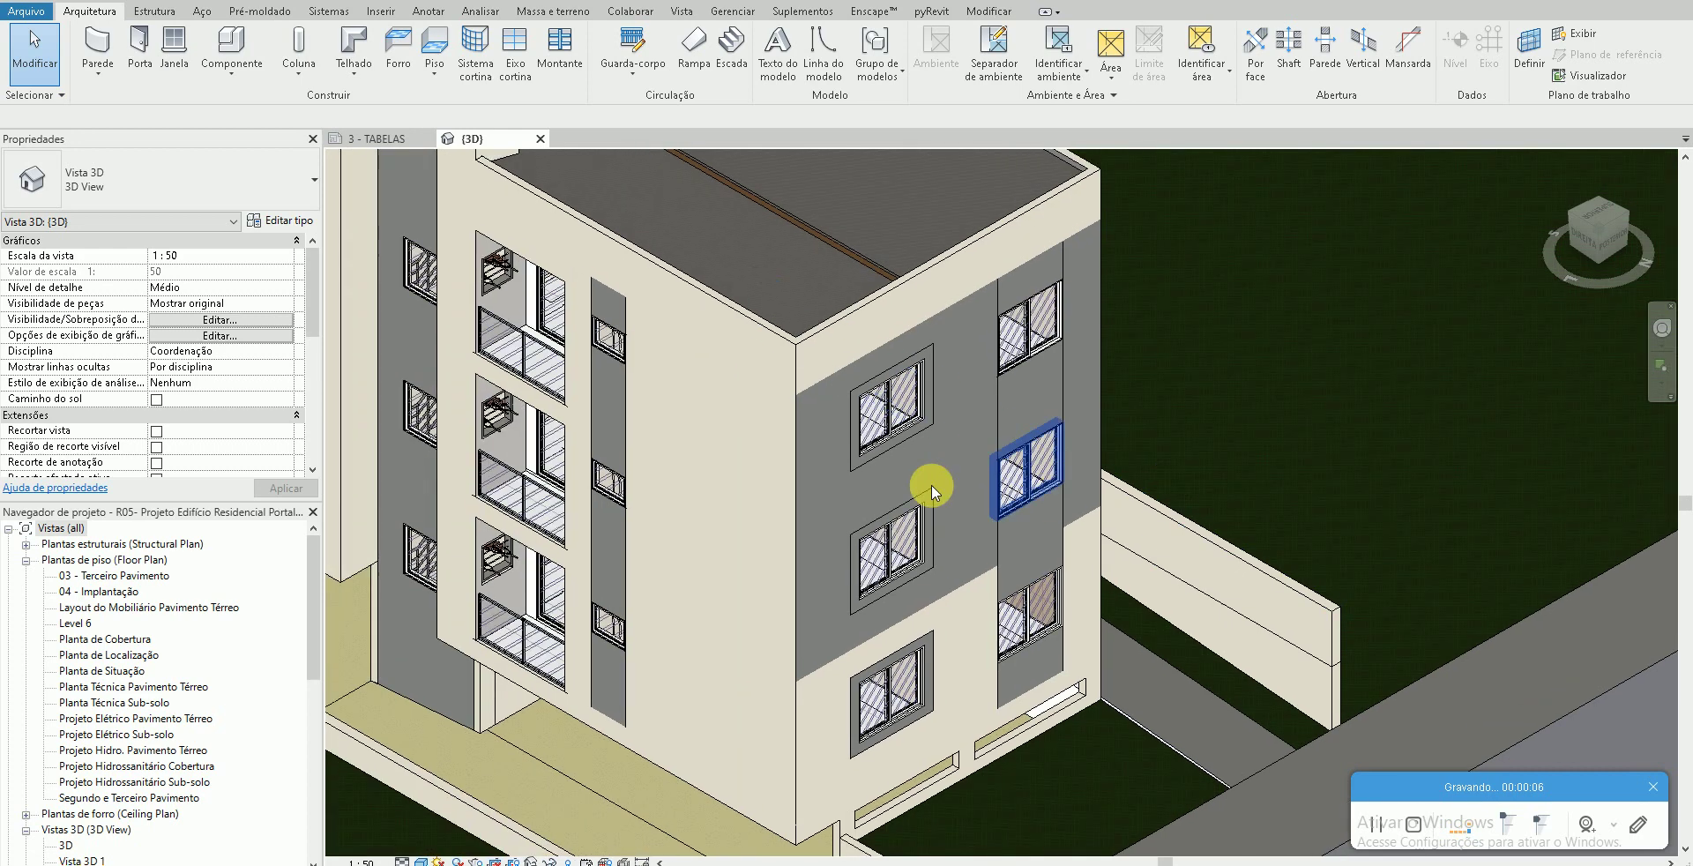
scroll(816, 567, up, 1)
scroll(1031, 473, down, 2)
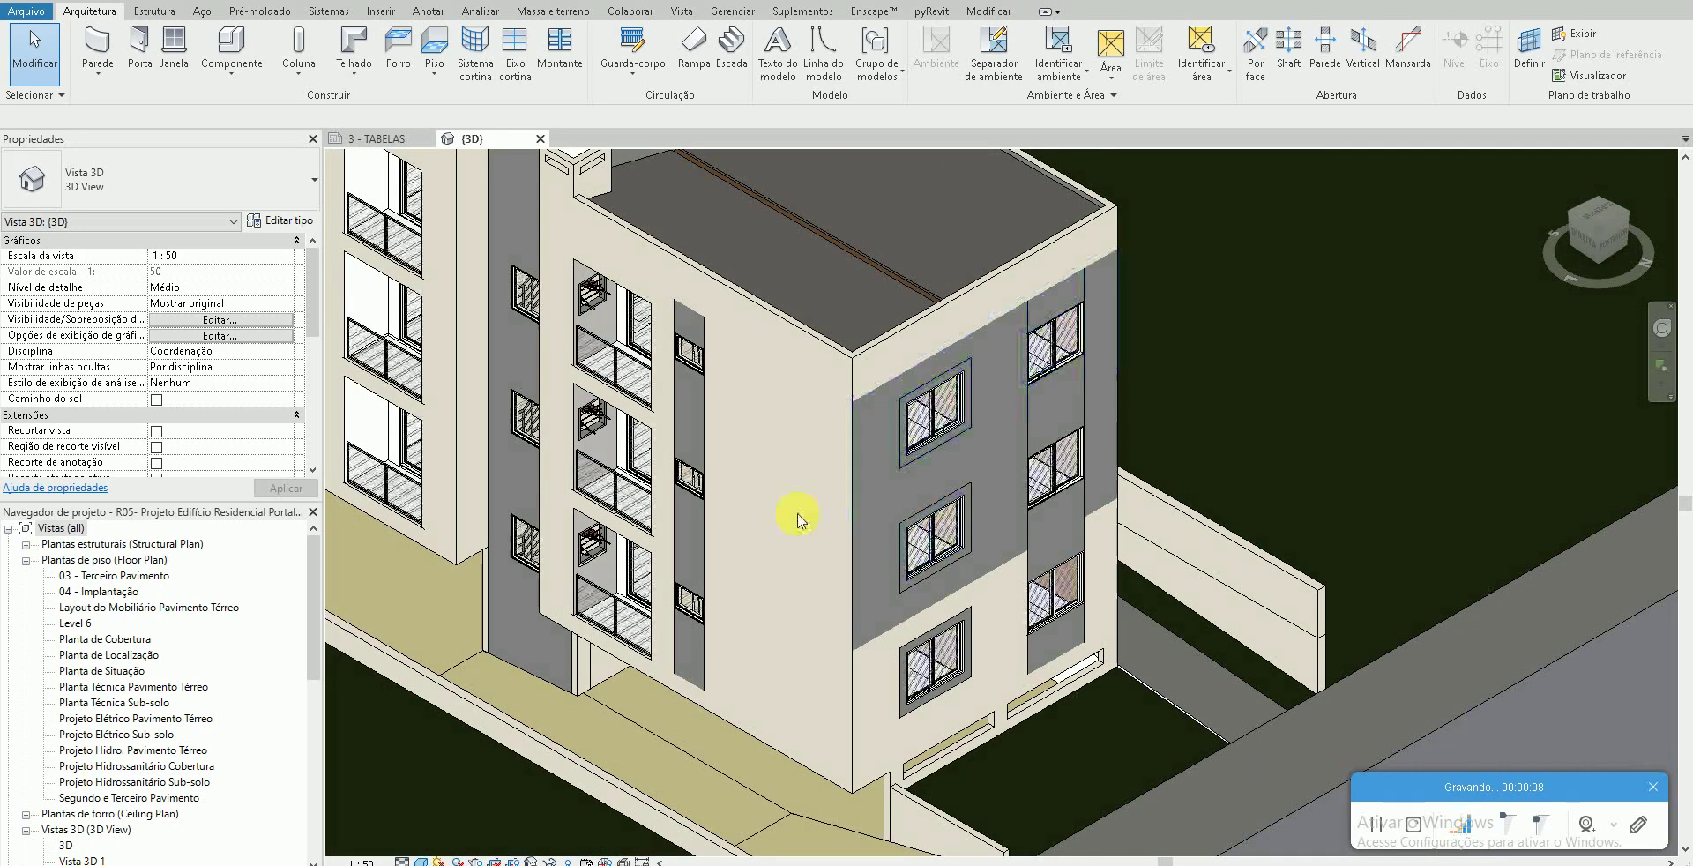
scroll(895, 490, up, 1)
scroll(895, 489, down, 1)
scroll(555, 371, up, 1)
scroll(1089, 521, up, 1)
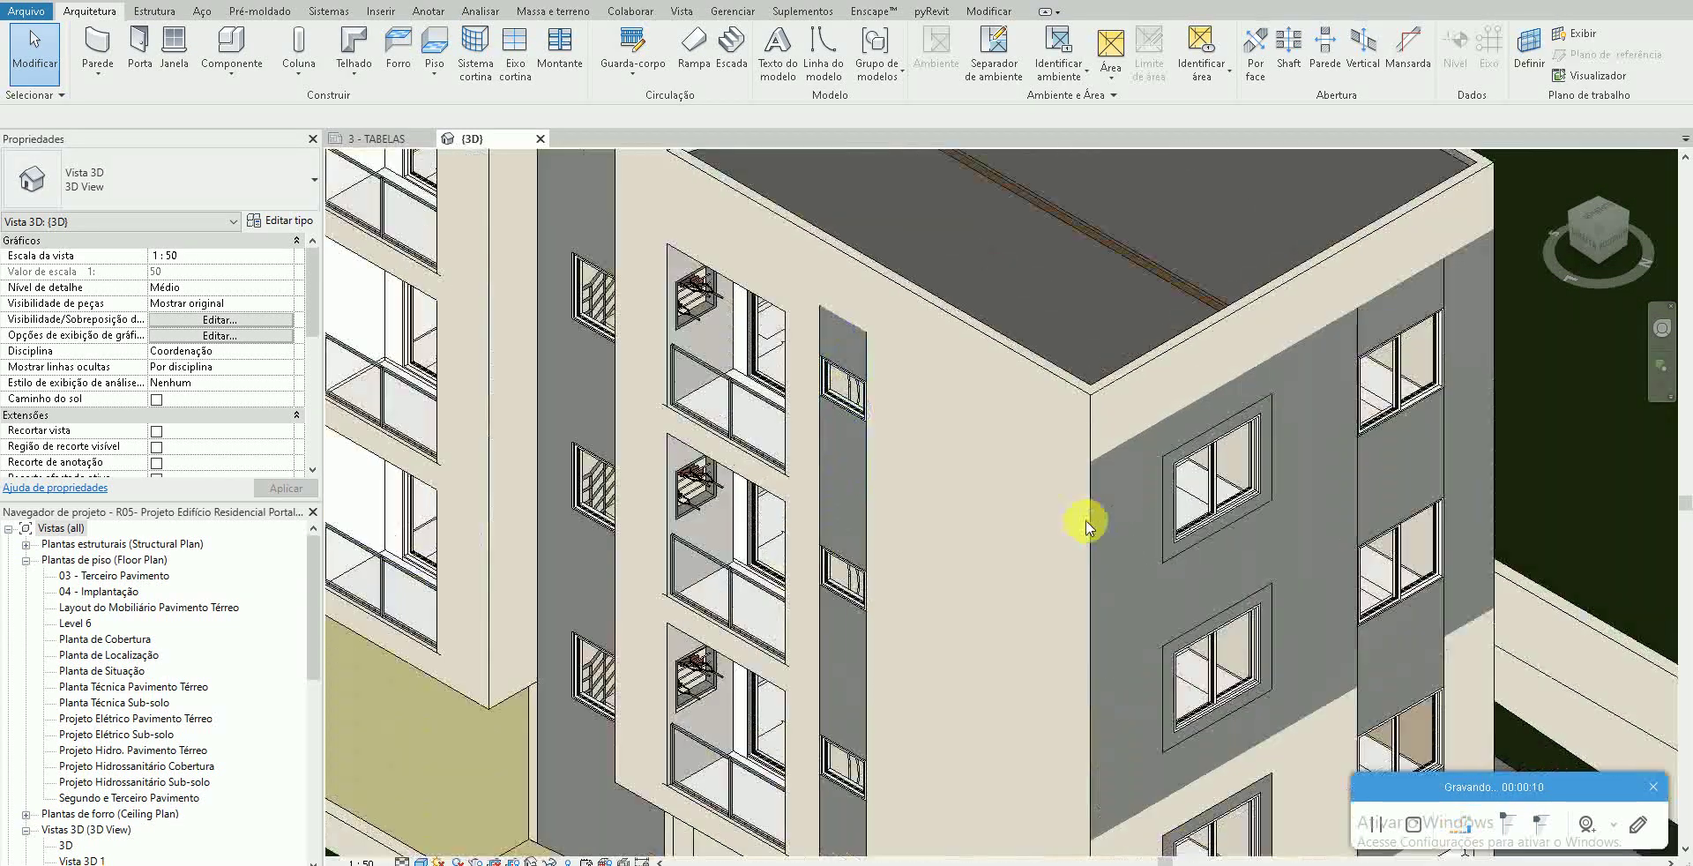
scroll(950, 567, up, 1)
scroll(1428, 585, down, 2)
scroll(1372, 529, up, 1)
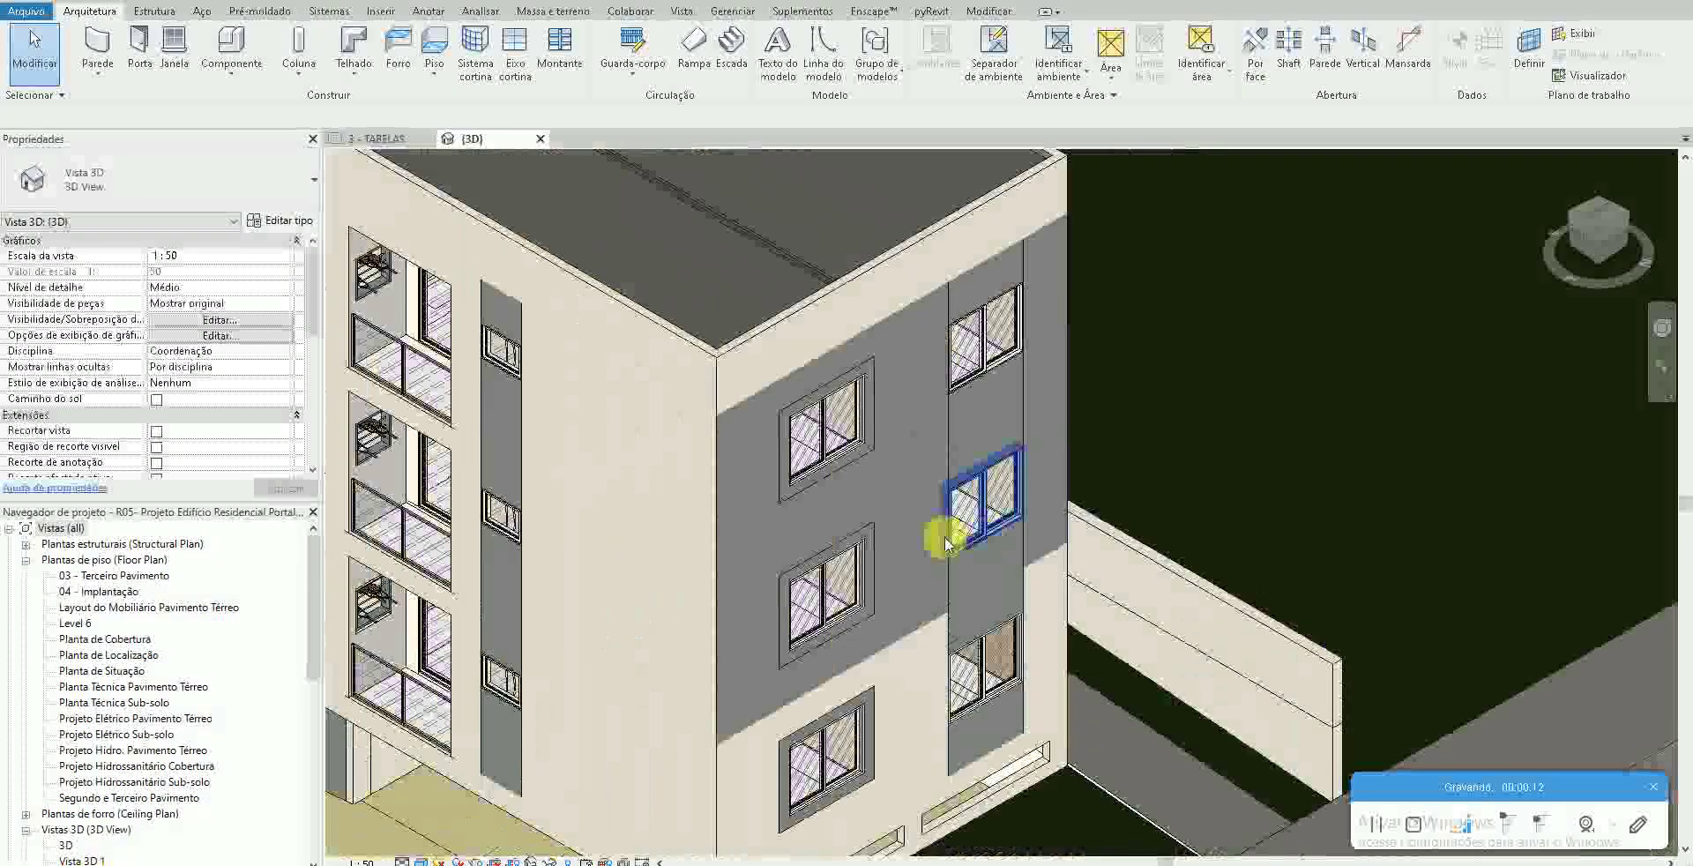
scroll(885, 473, up, 1)
middle_drag(884, 472, 932, 501)
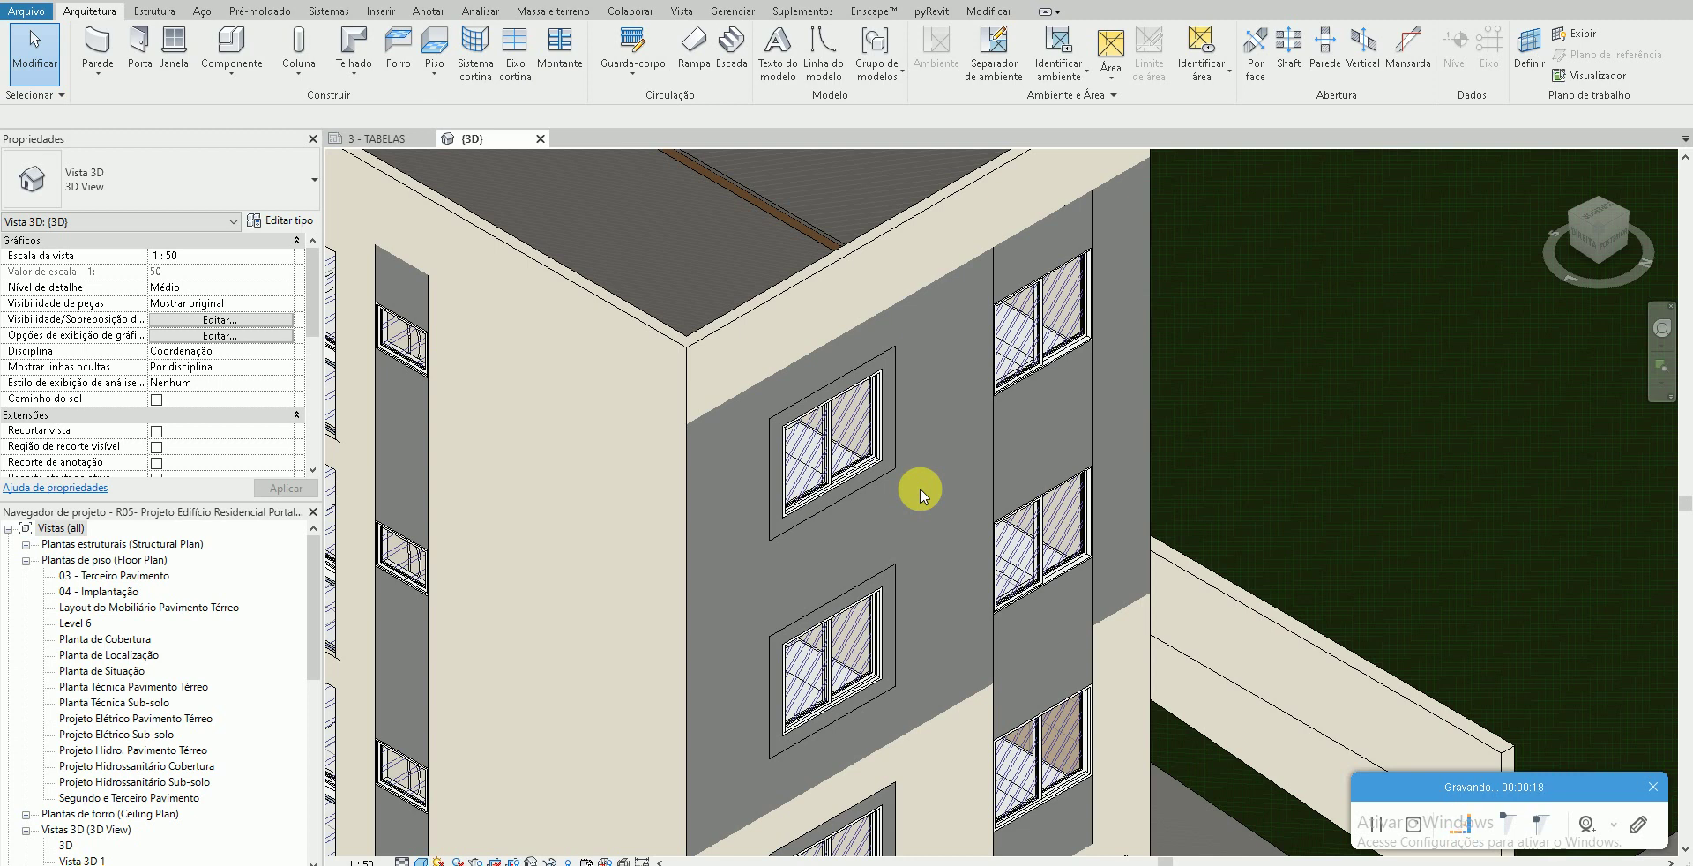
click(982, 13)
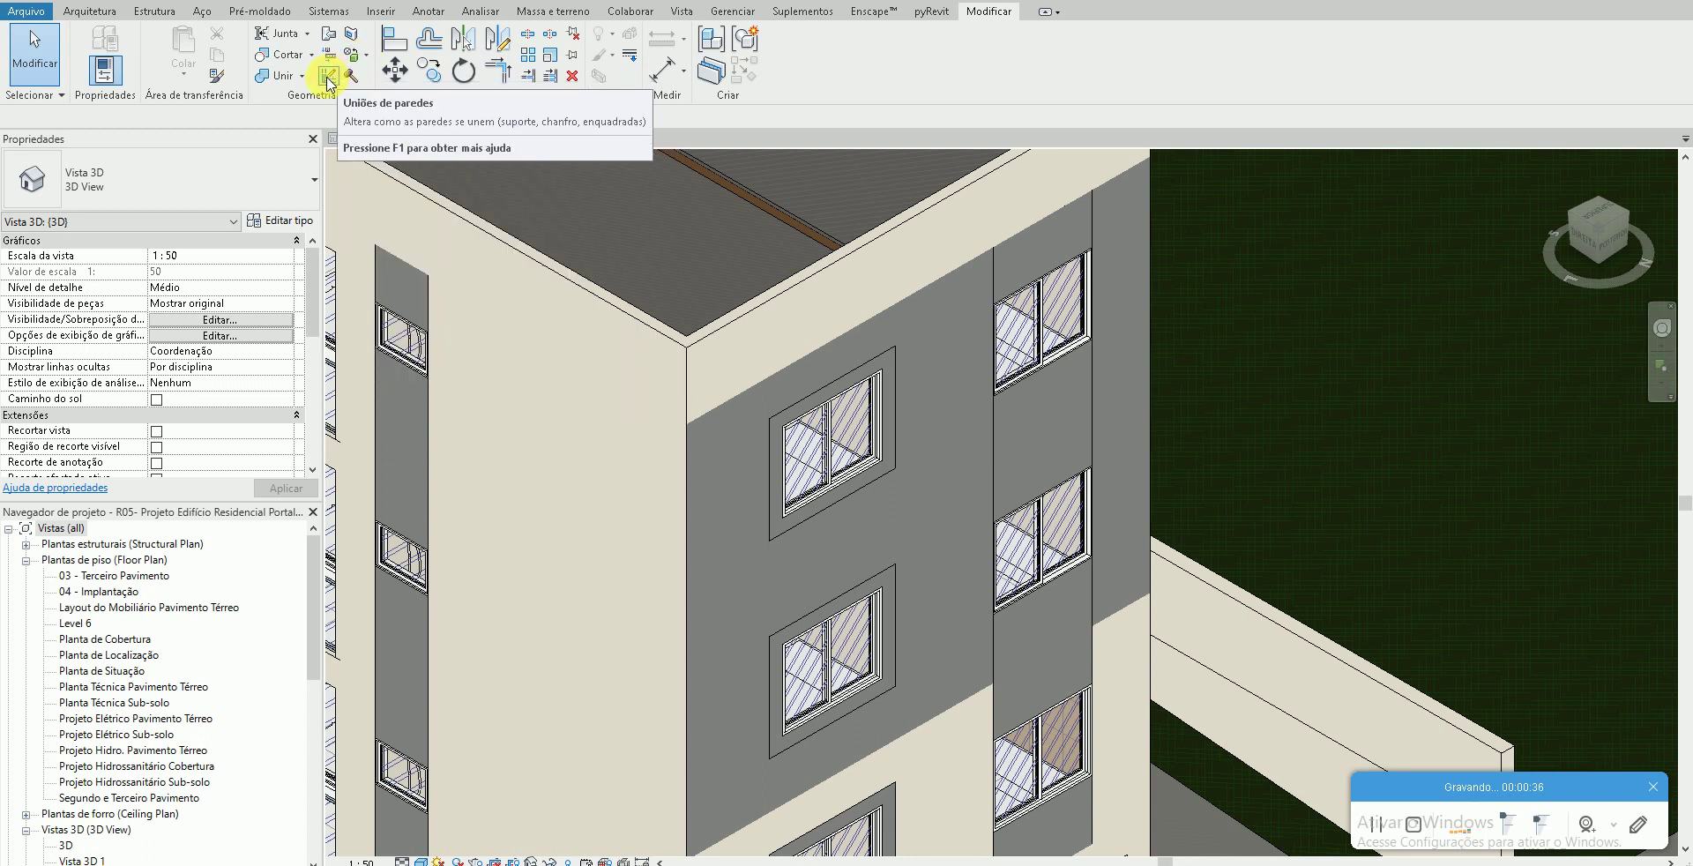
mouse_move(330, 37)
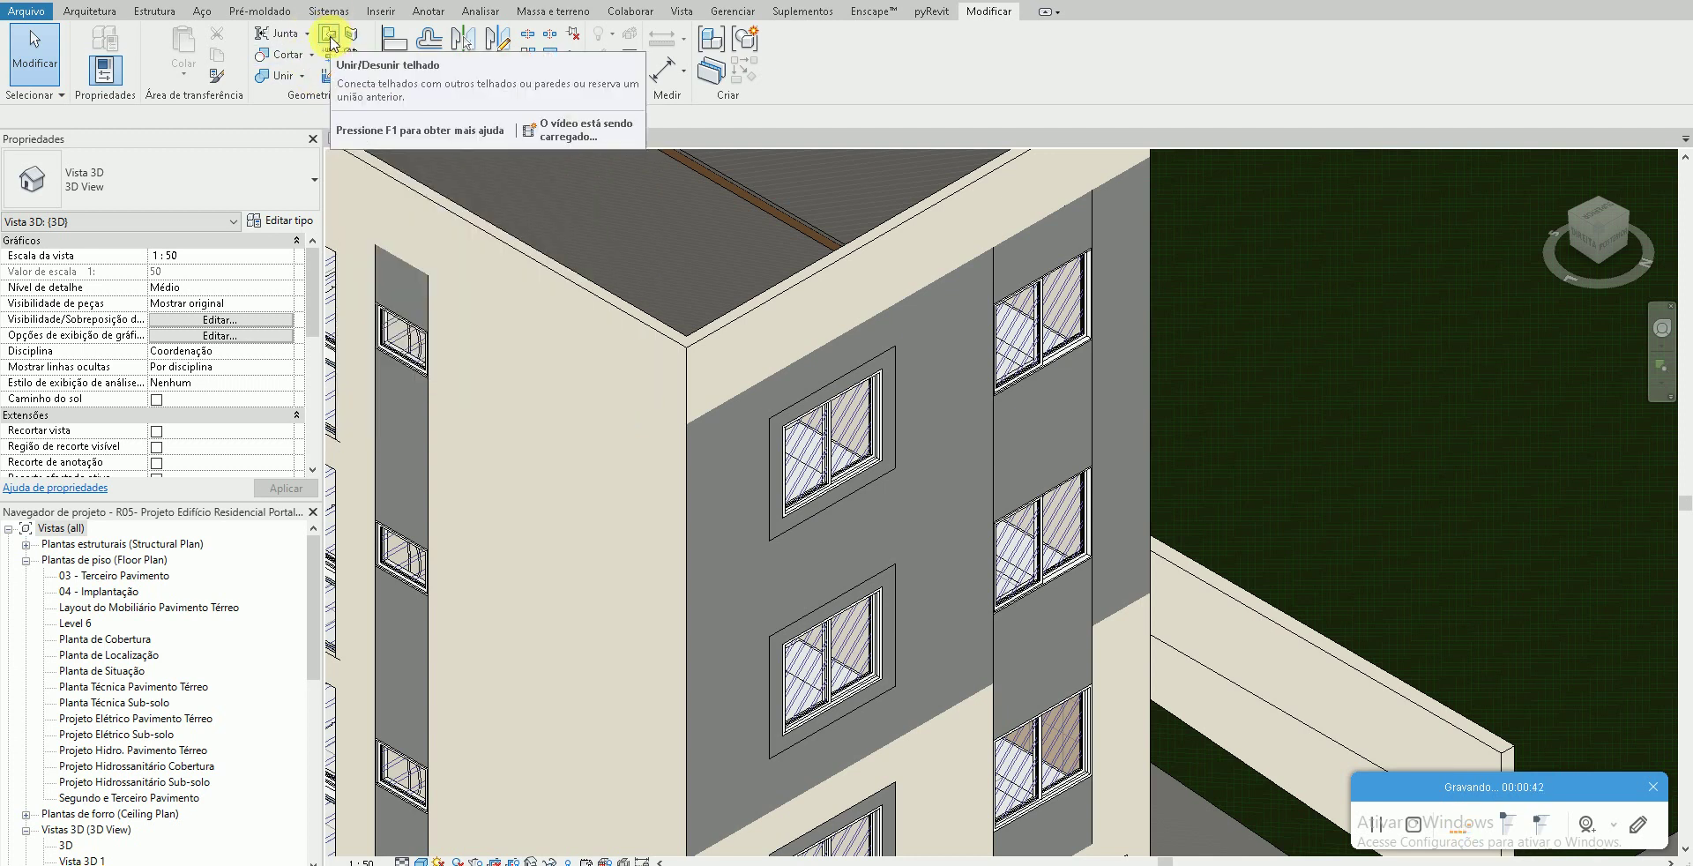
- Use Remover a pintura to strip grey paint from the two central faces and two narrow strips
click(356, 58)
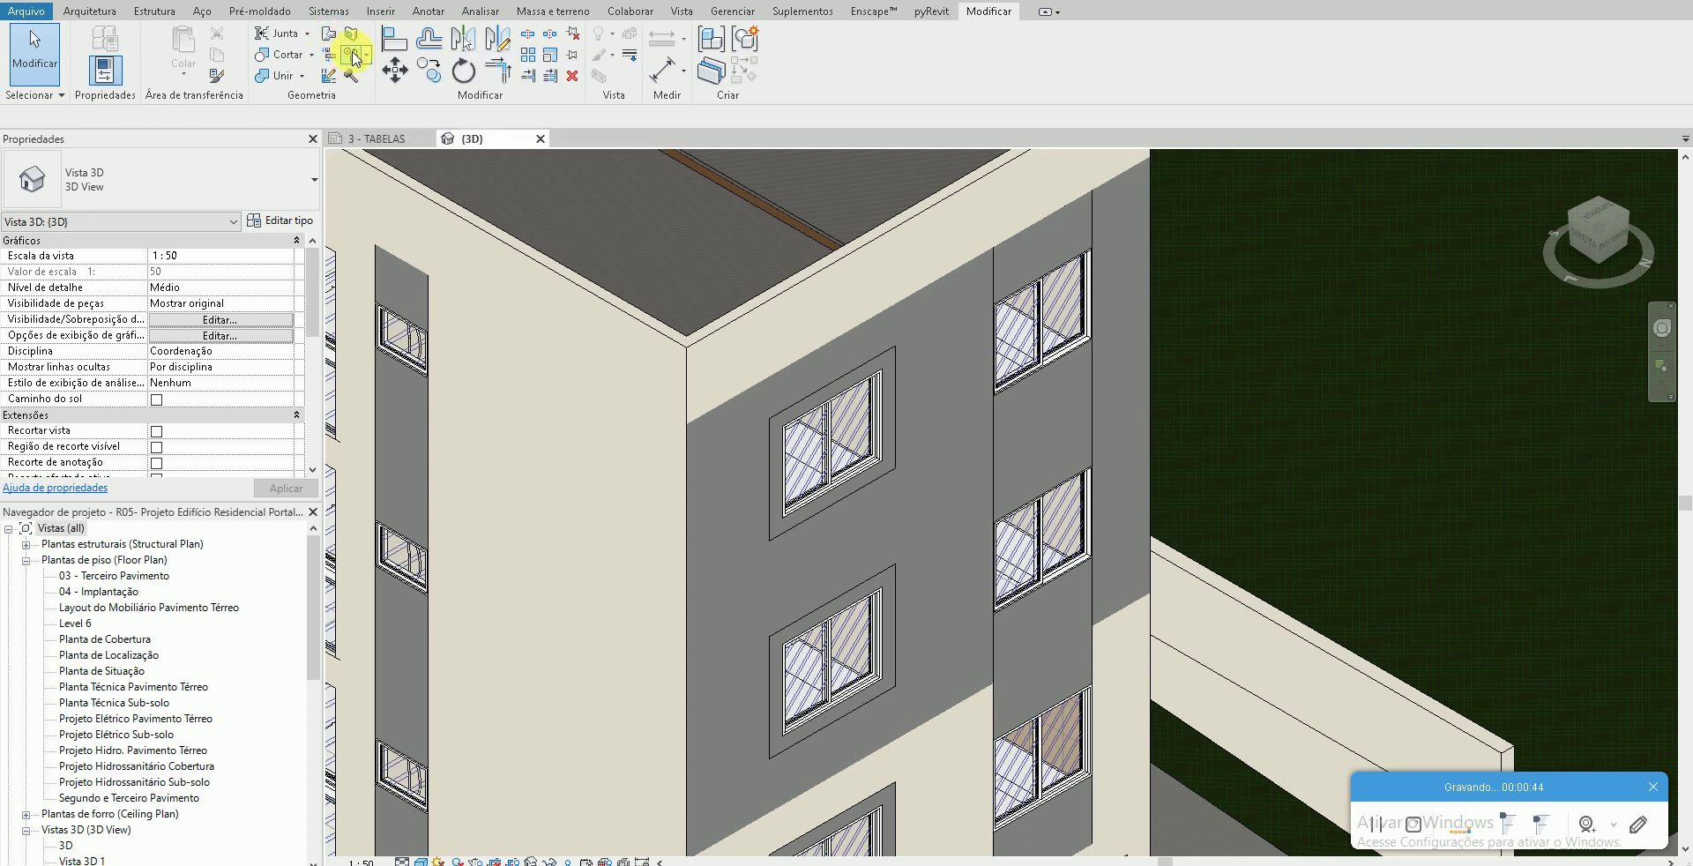
click(367, 55)
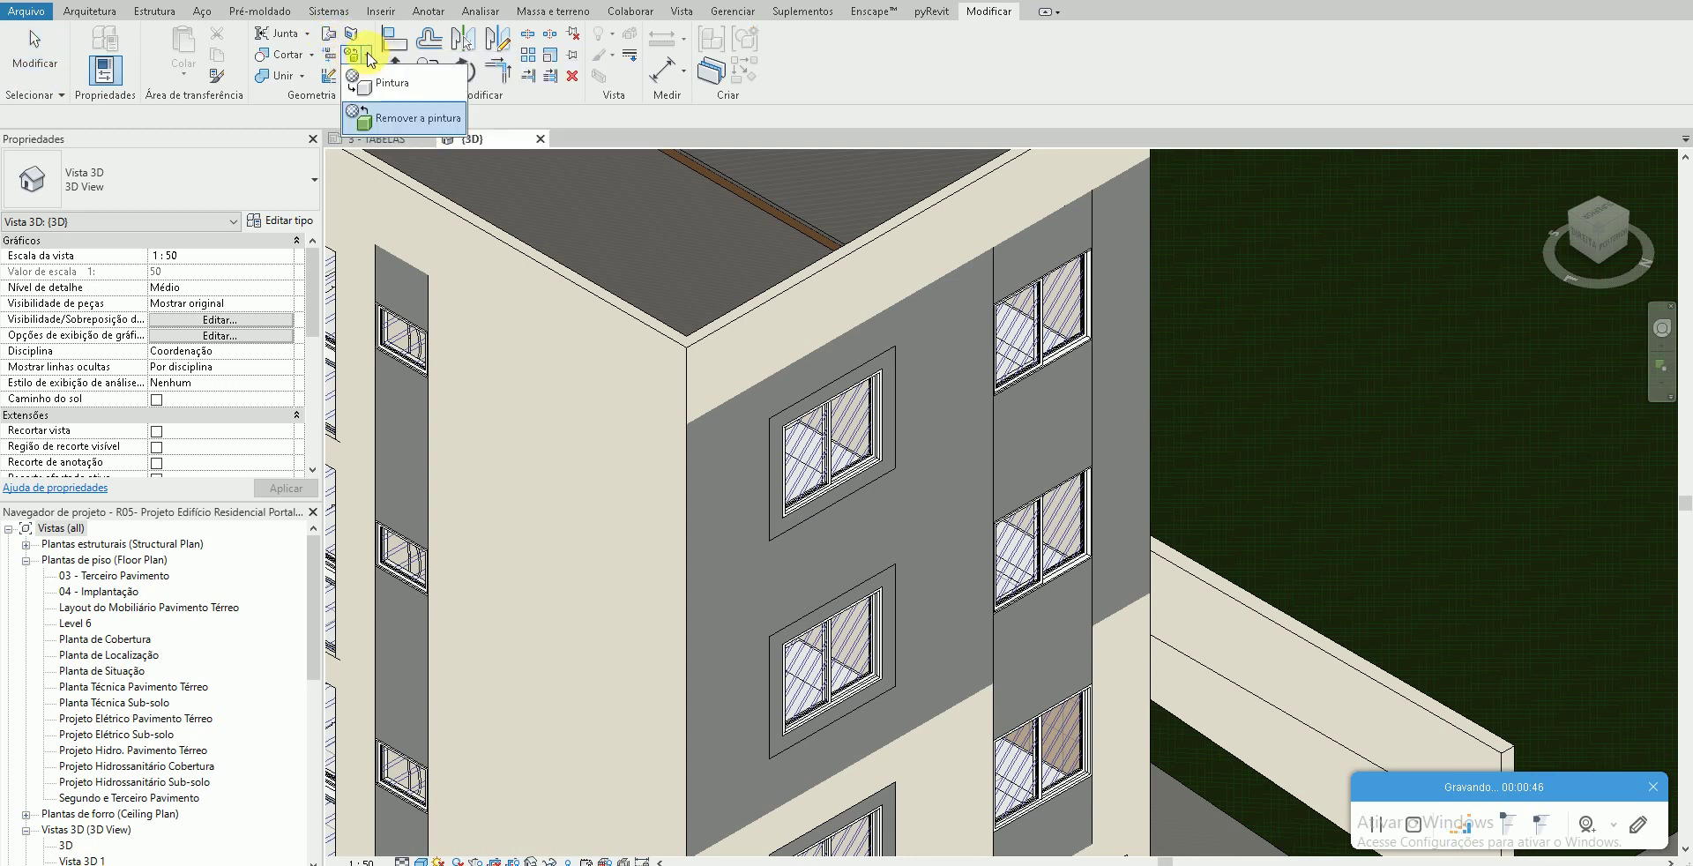
click(381, 114)
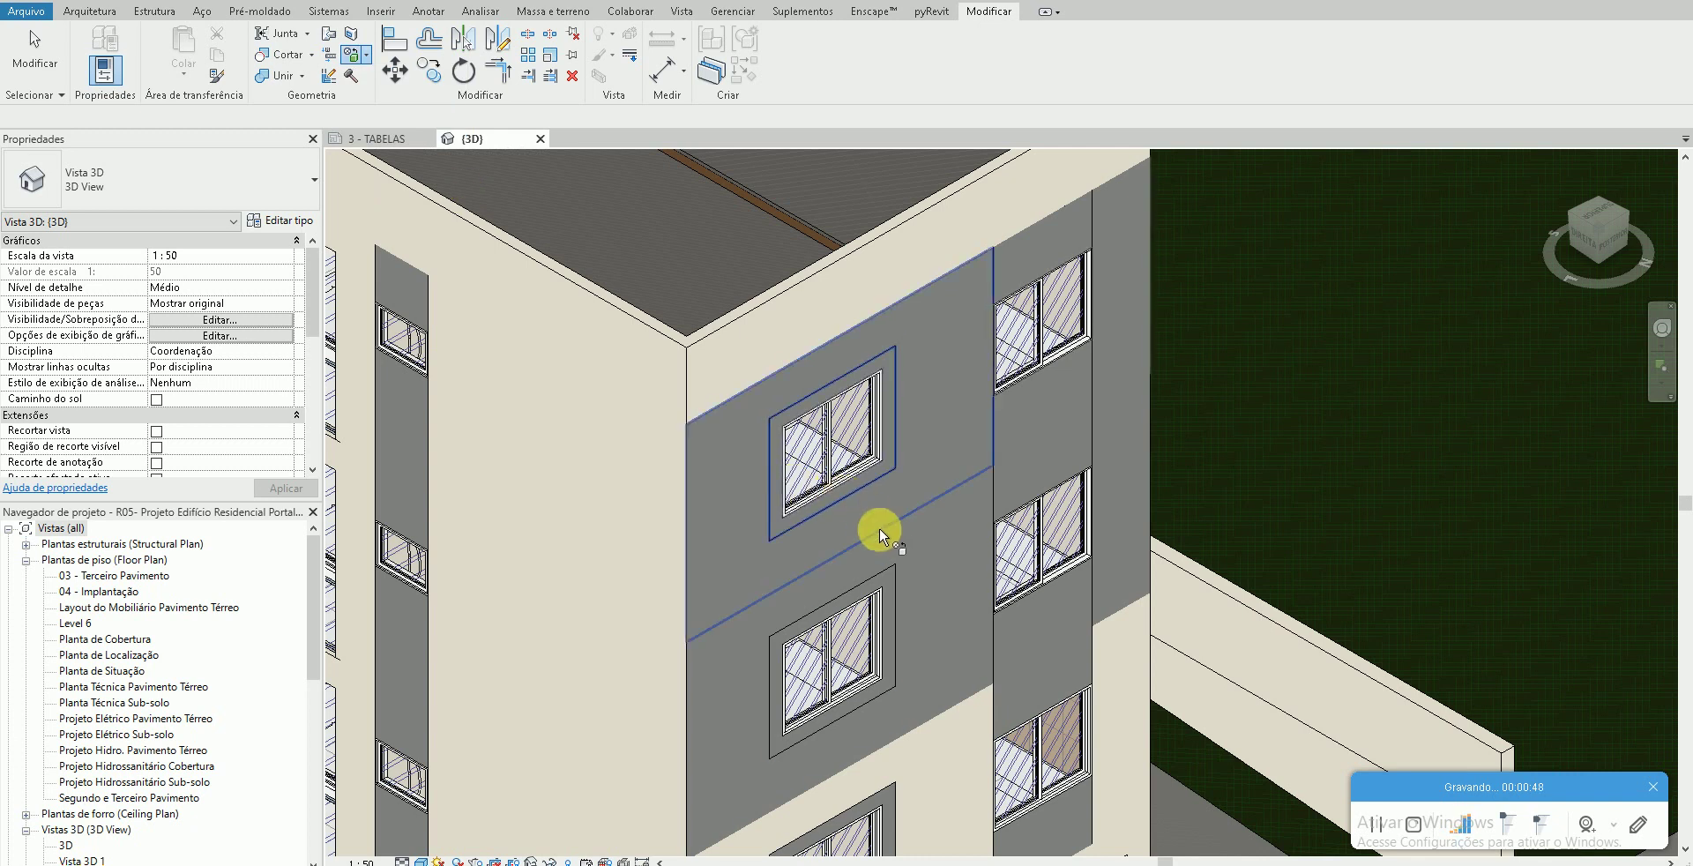
click(888, 503)
click(914, 537)
click(1106, 569)
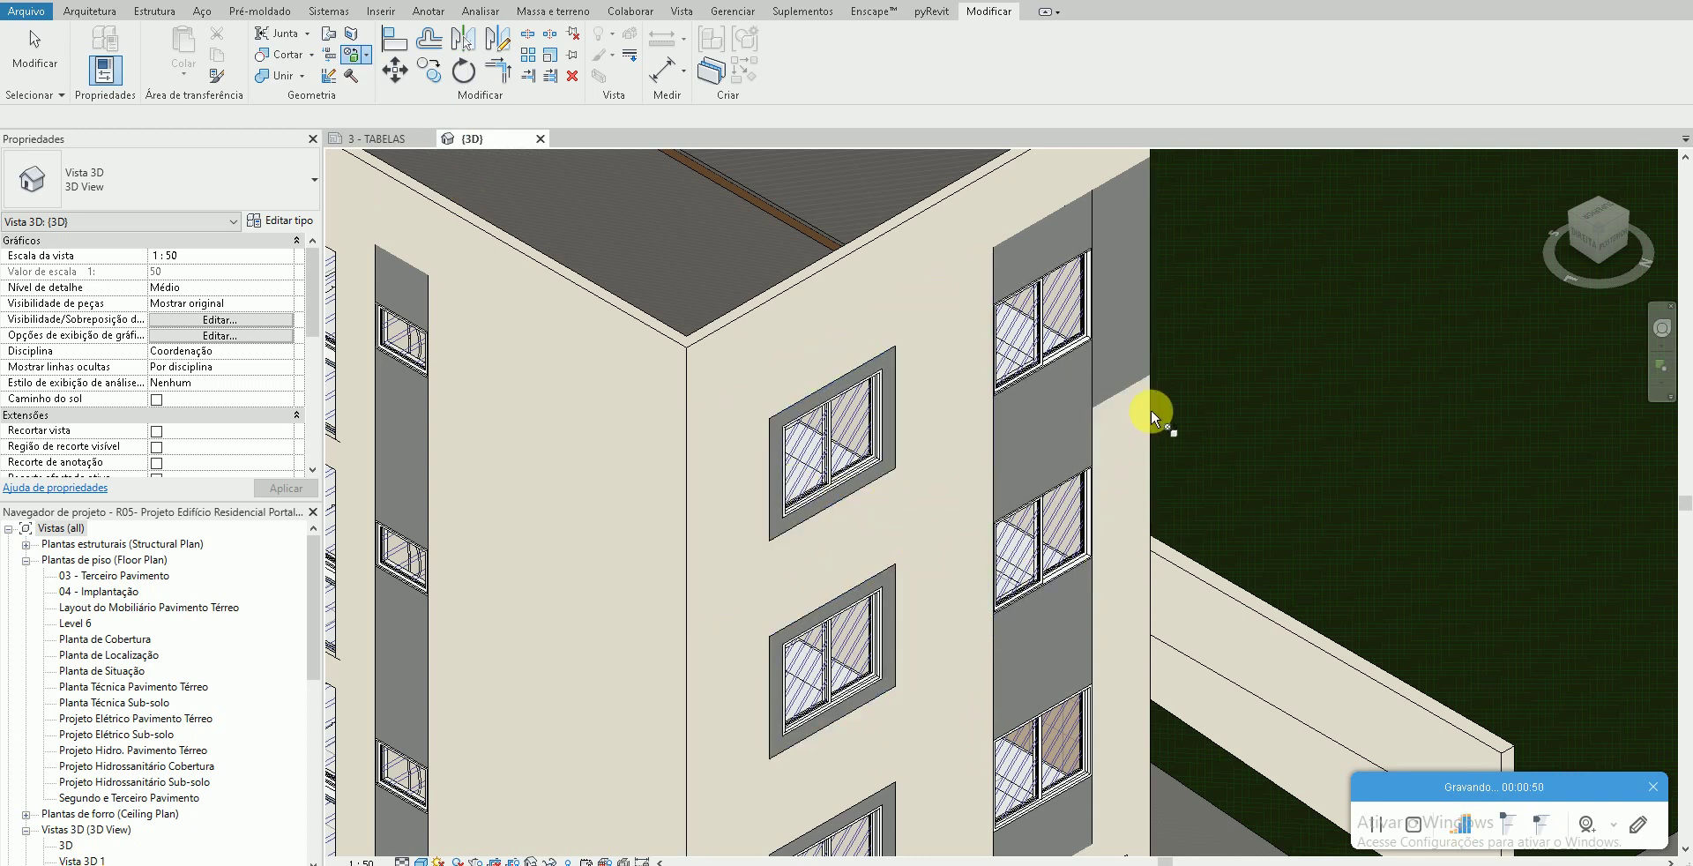
click(1136, 371)
scroll(938, 491, down, 3)
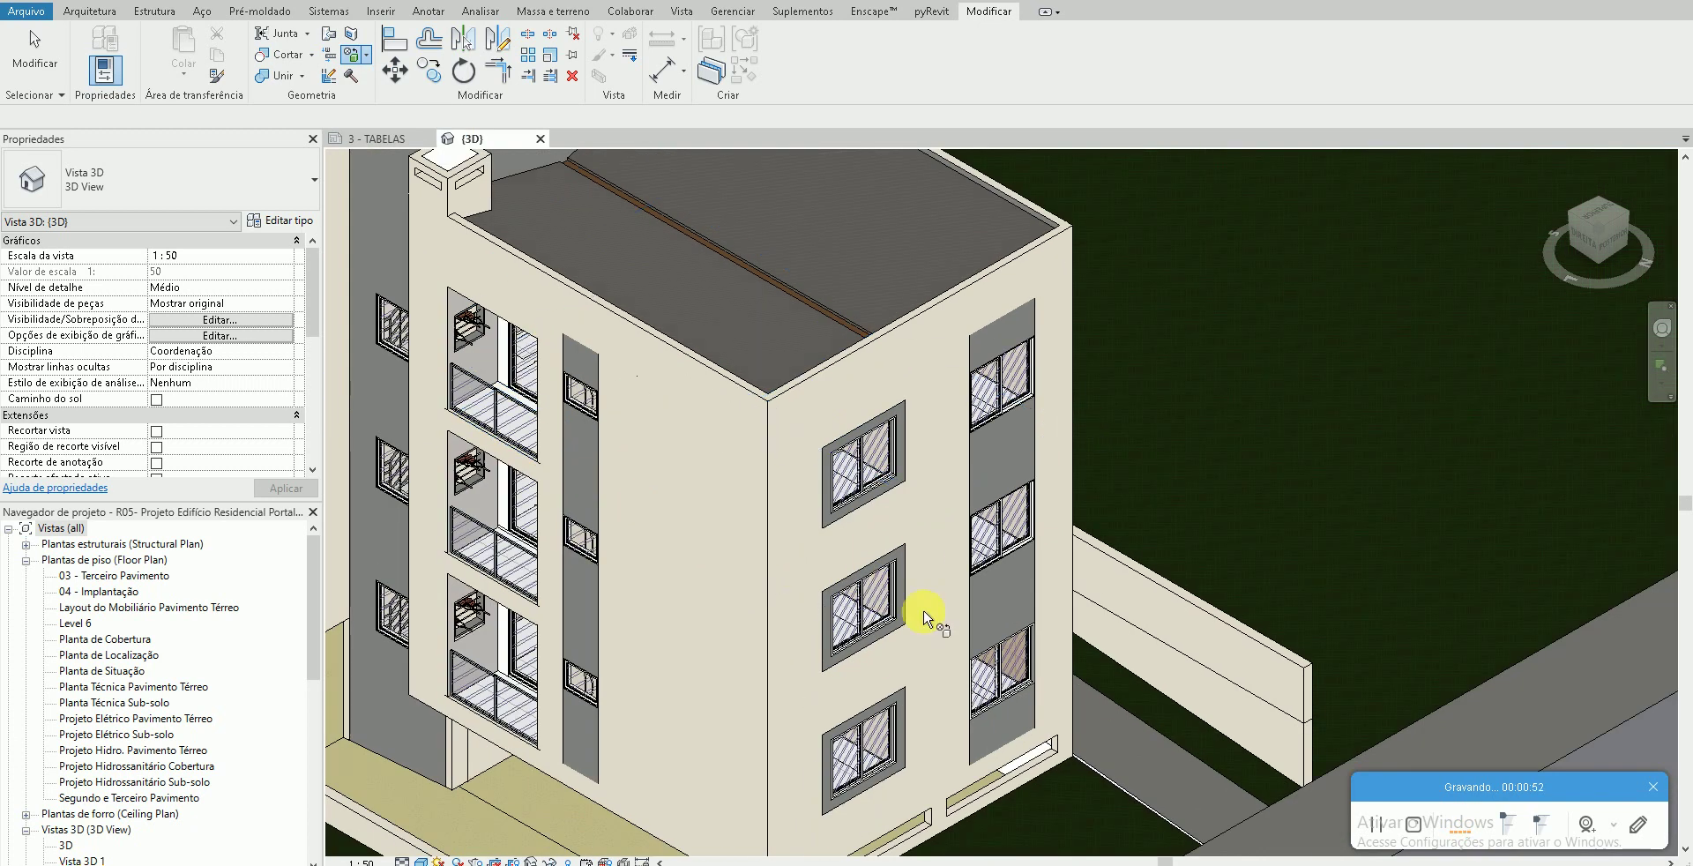
scroll(948, 565, up, 2)
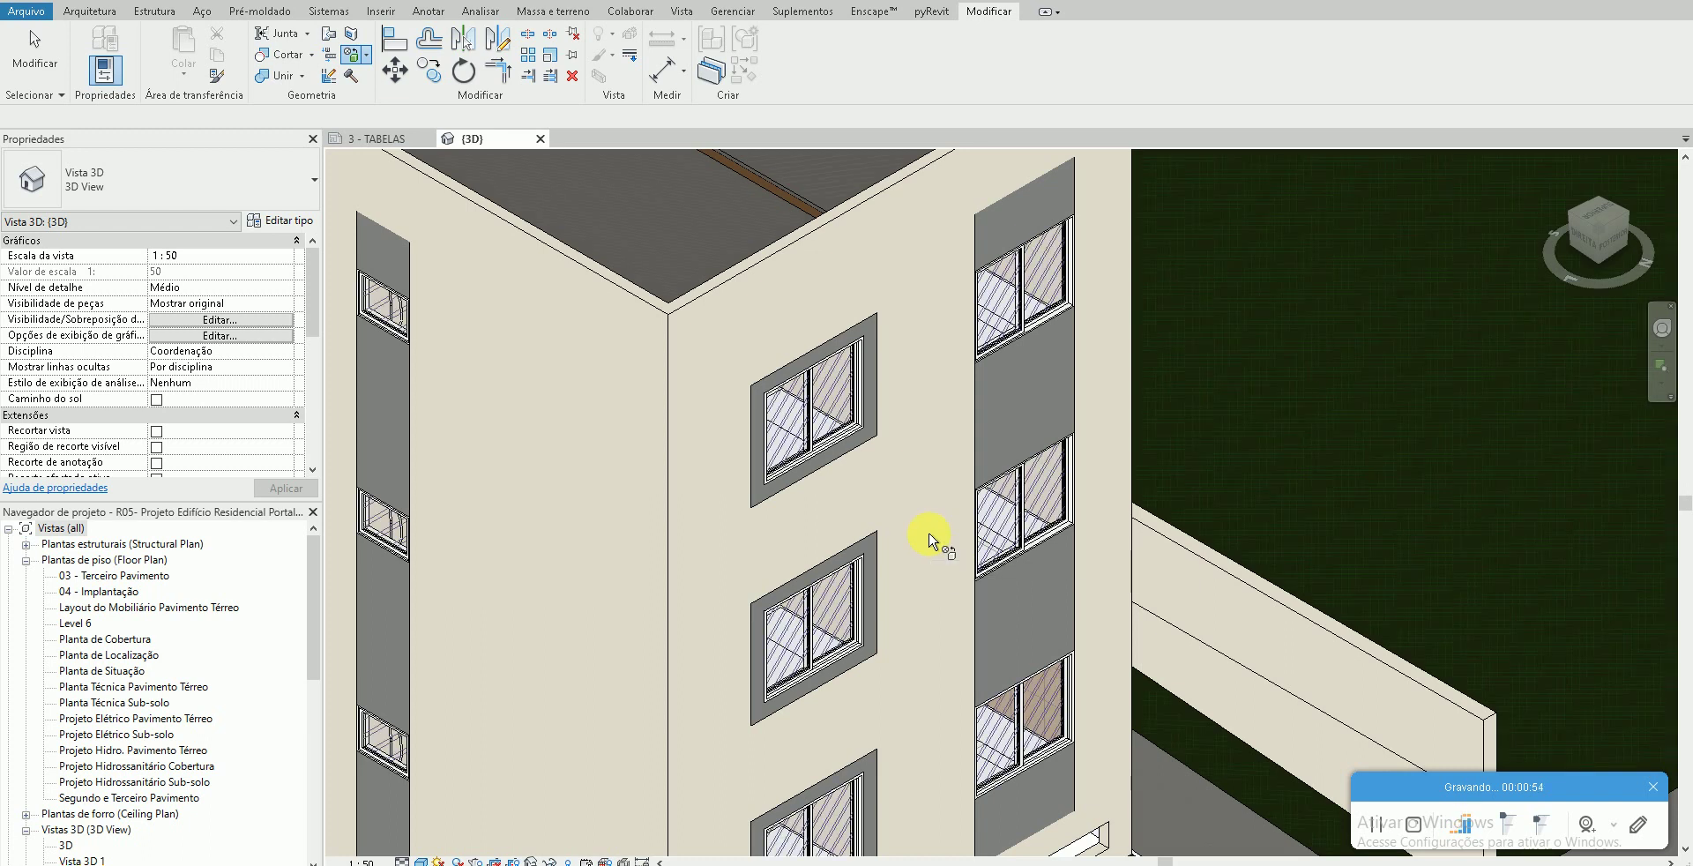
key(Escape)
scroll(881, 476, down, 1)
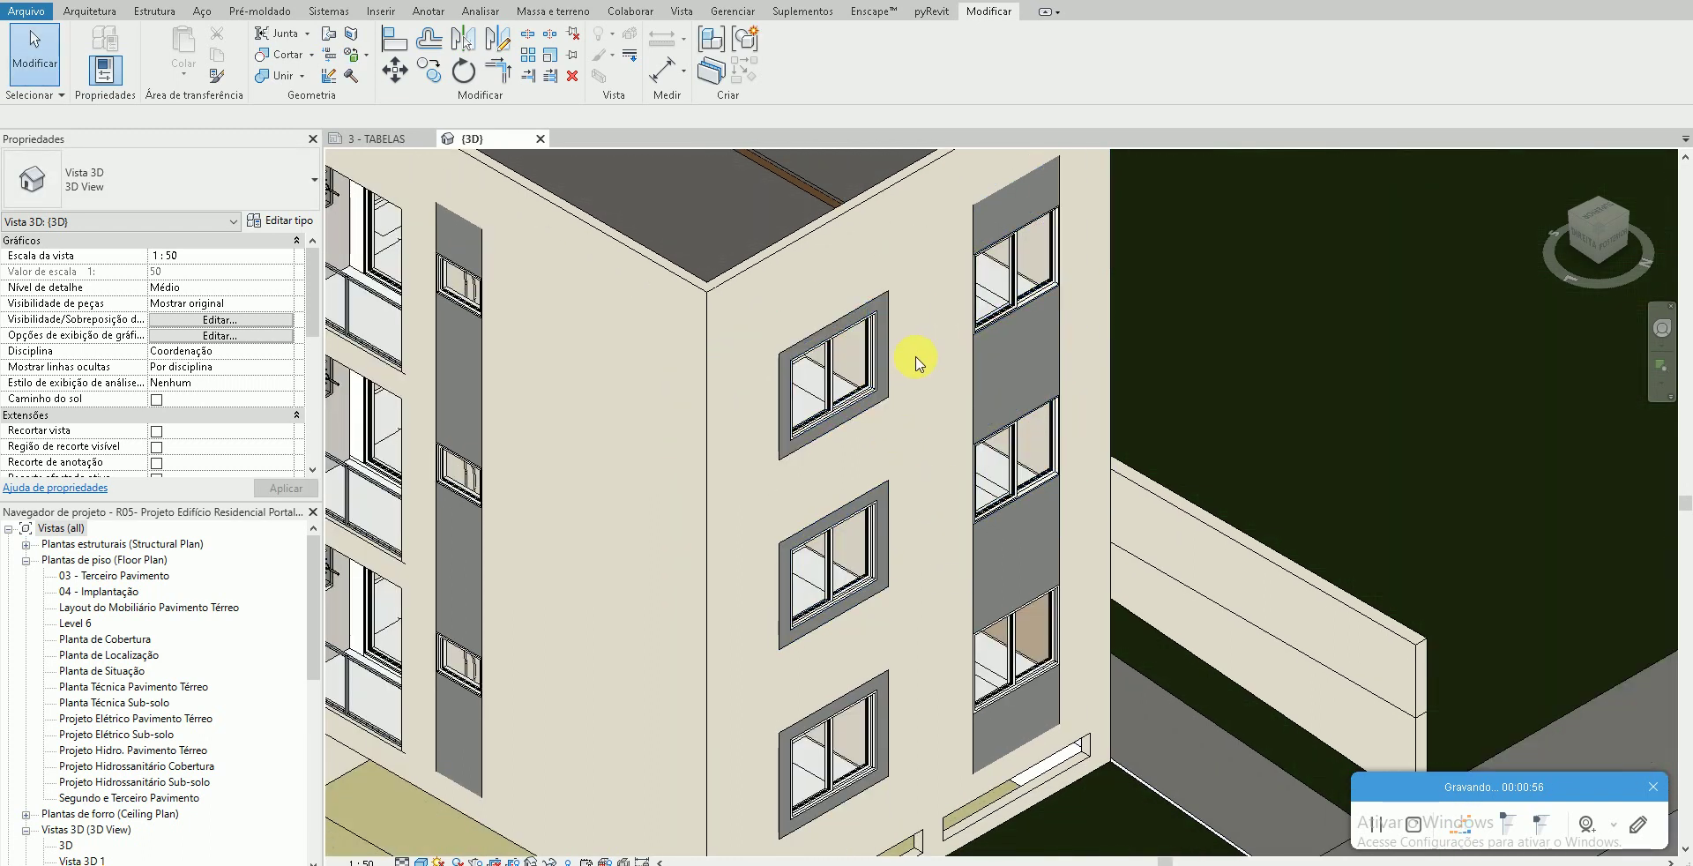
middle_drag(917, 361, 910, 481)
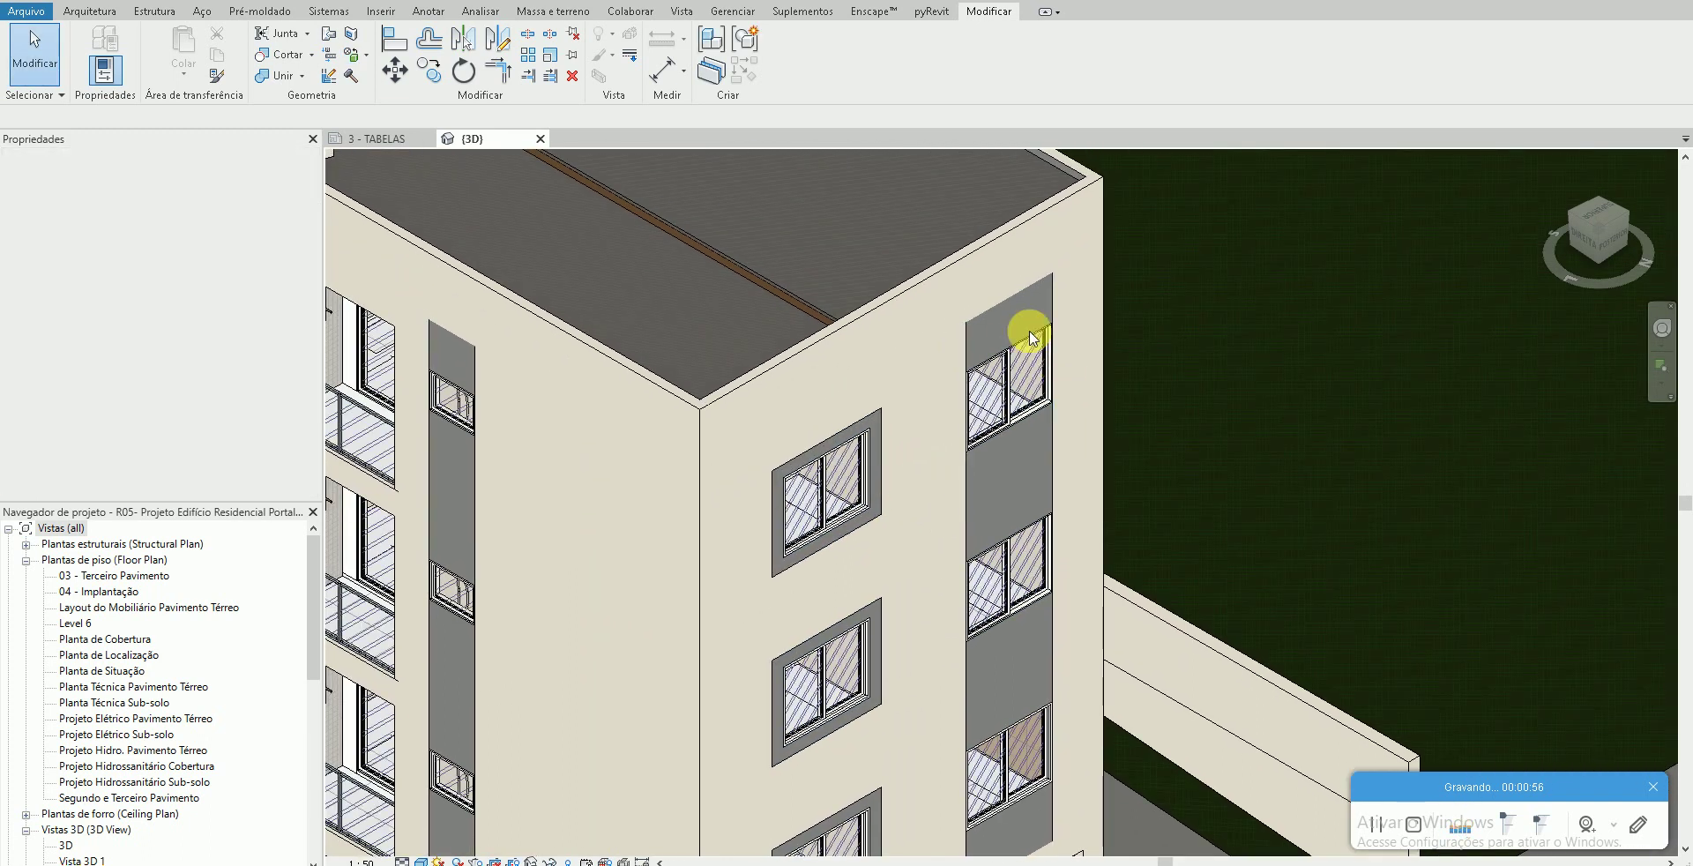
- Select the split face region on the facade to inspect it, then deselect it
click(968, 335)
scroll(961, 330, up, 2)
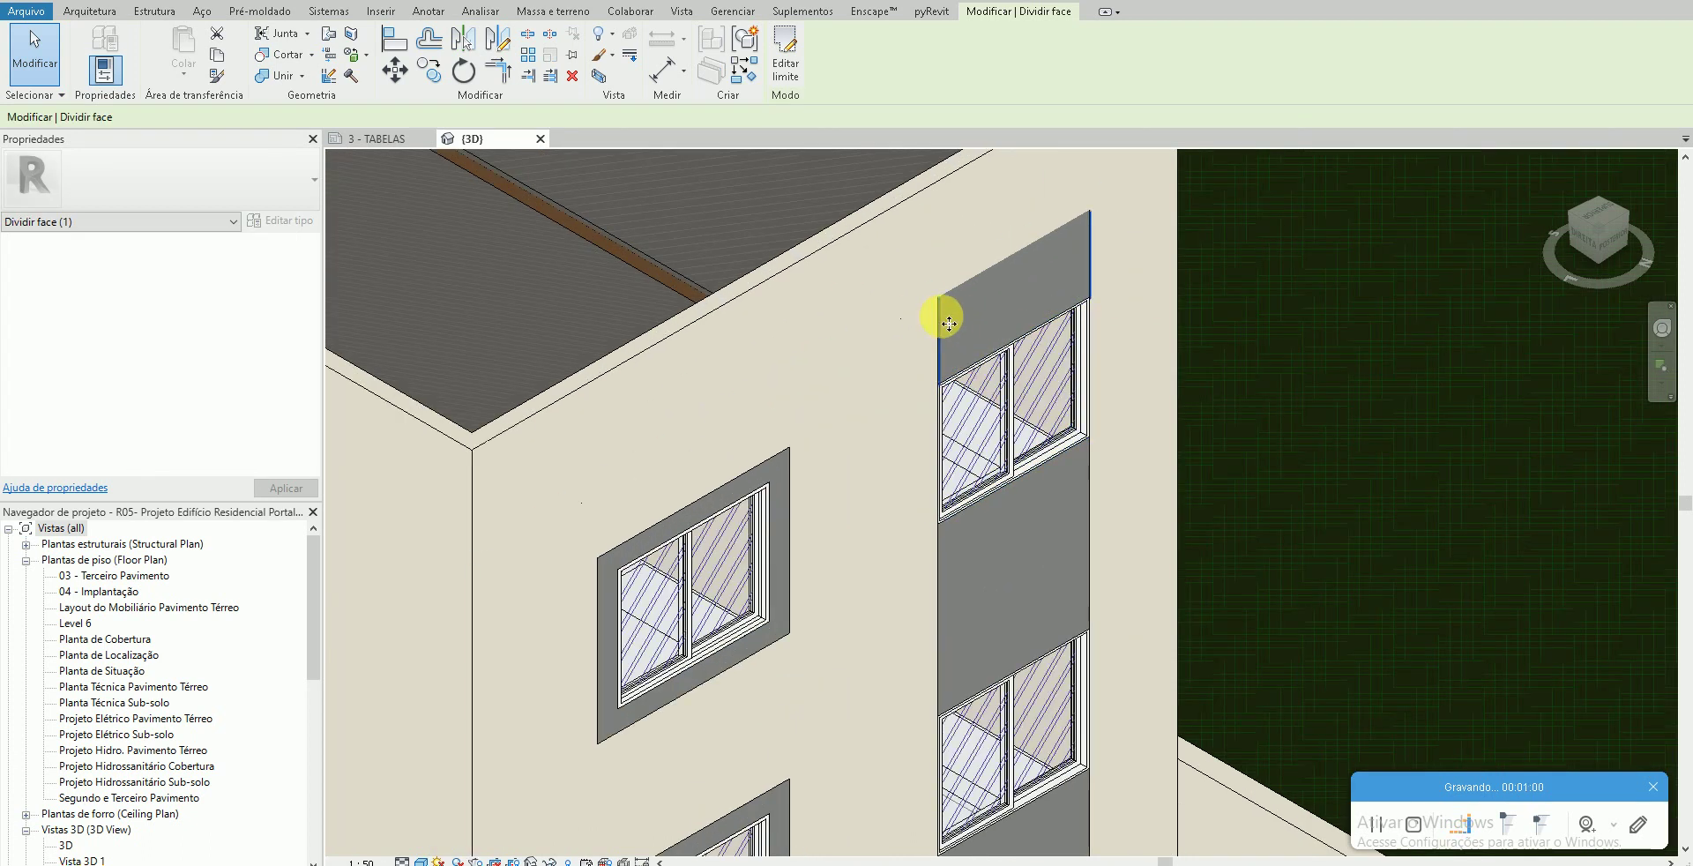
key(Escape)
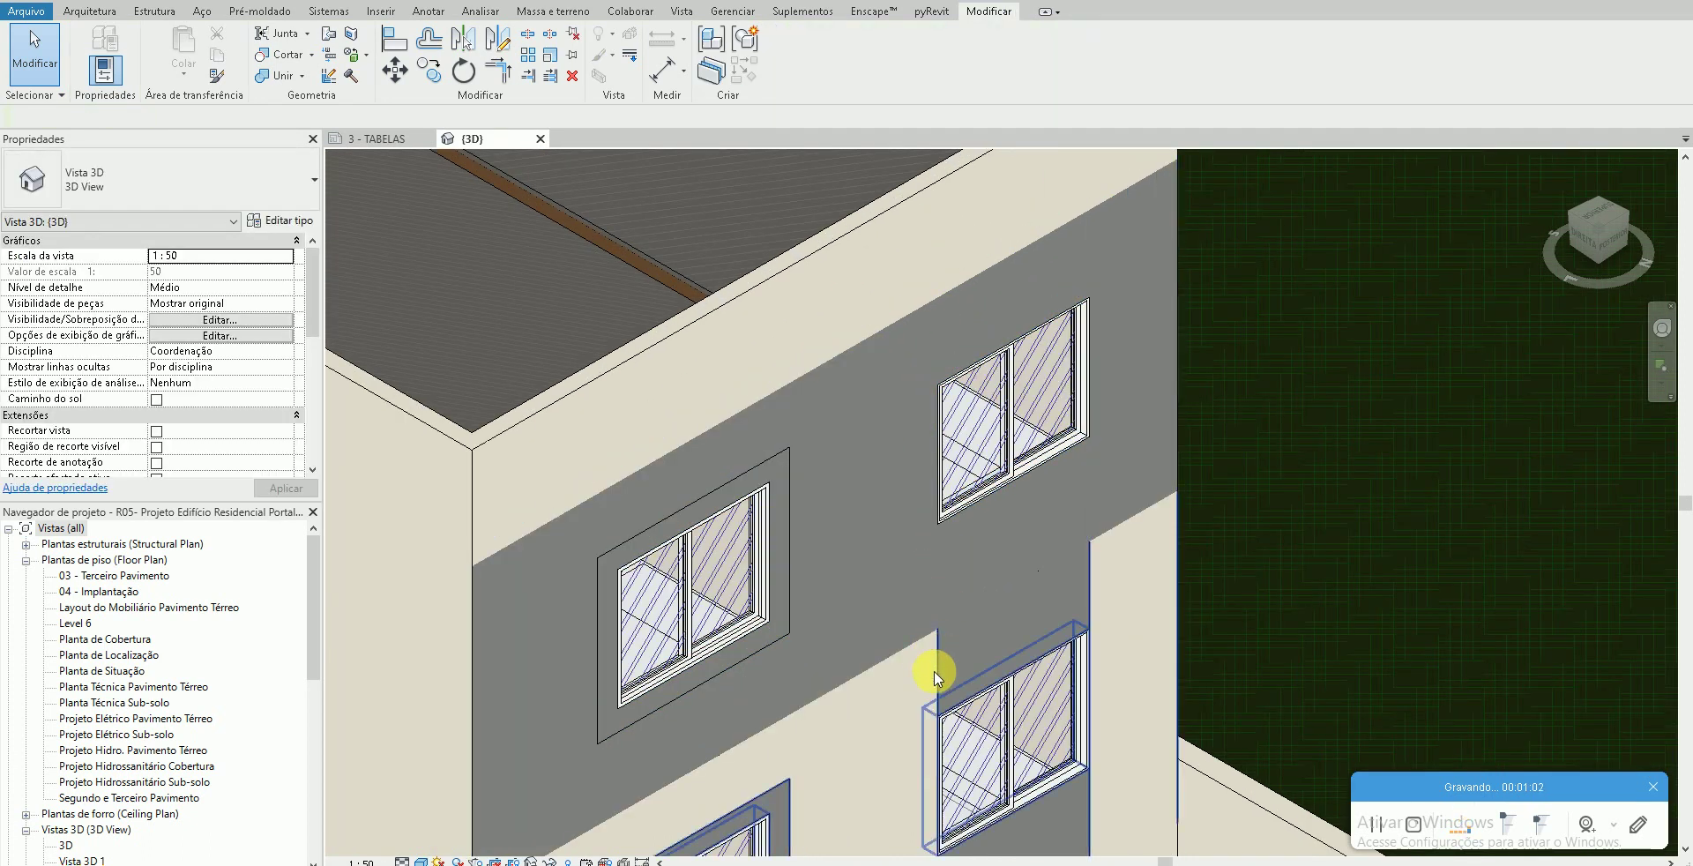
ctrl+scroll(965, 651, down, 3)
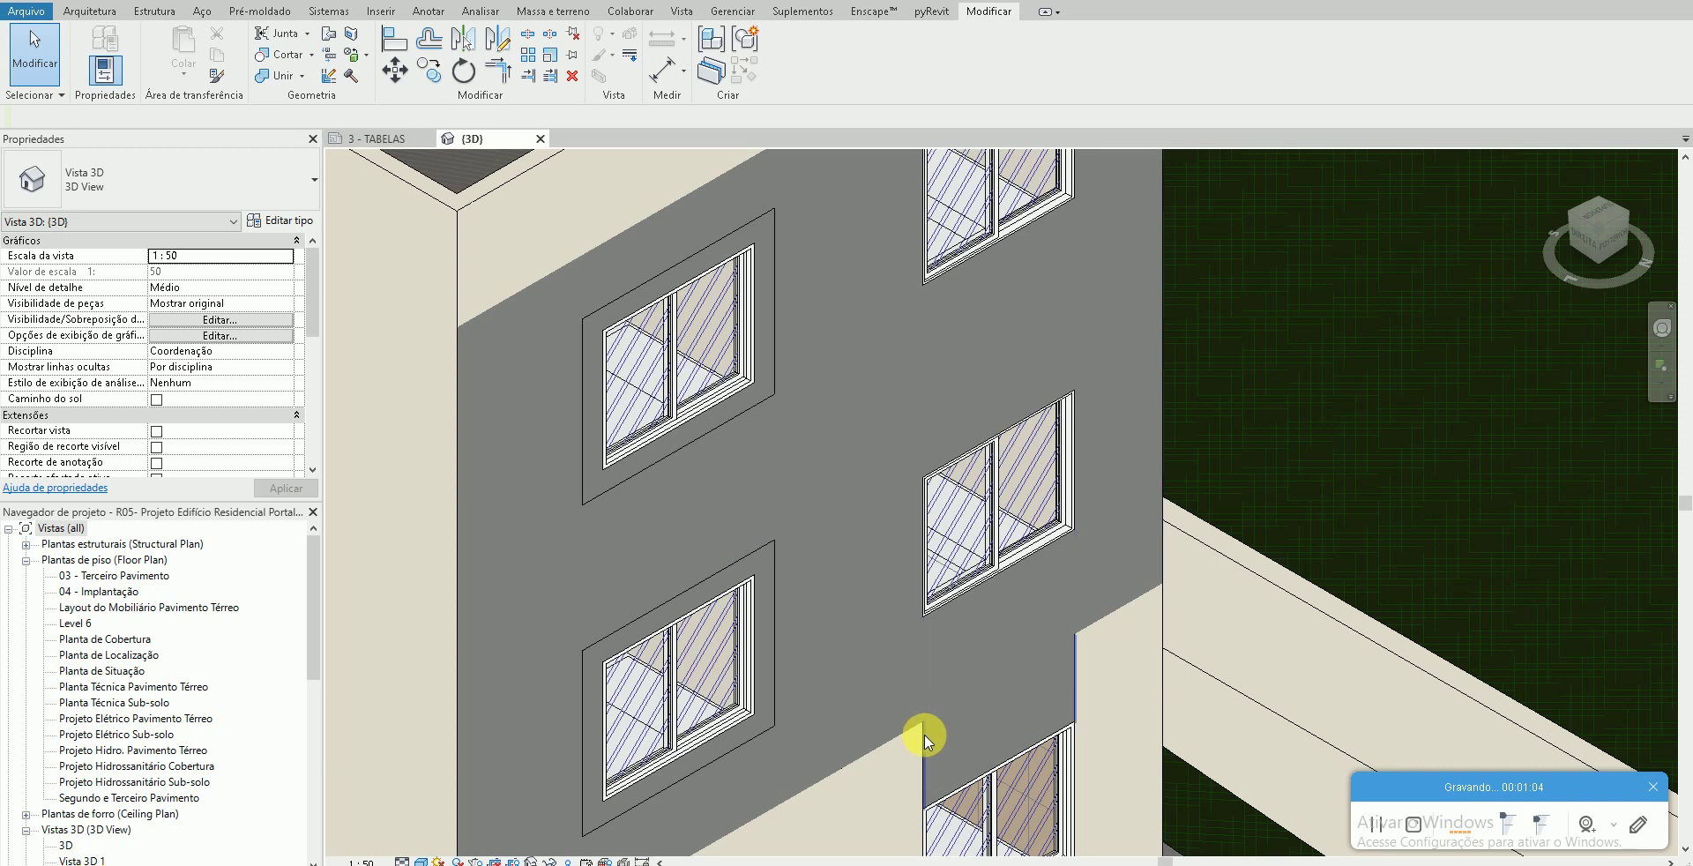
scroll(925, 665, down, 3)
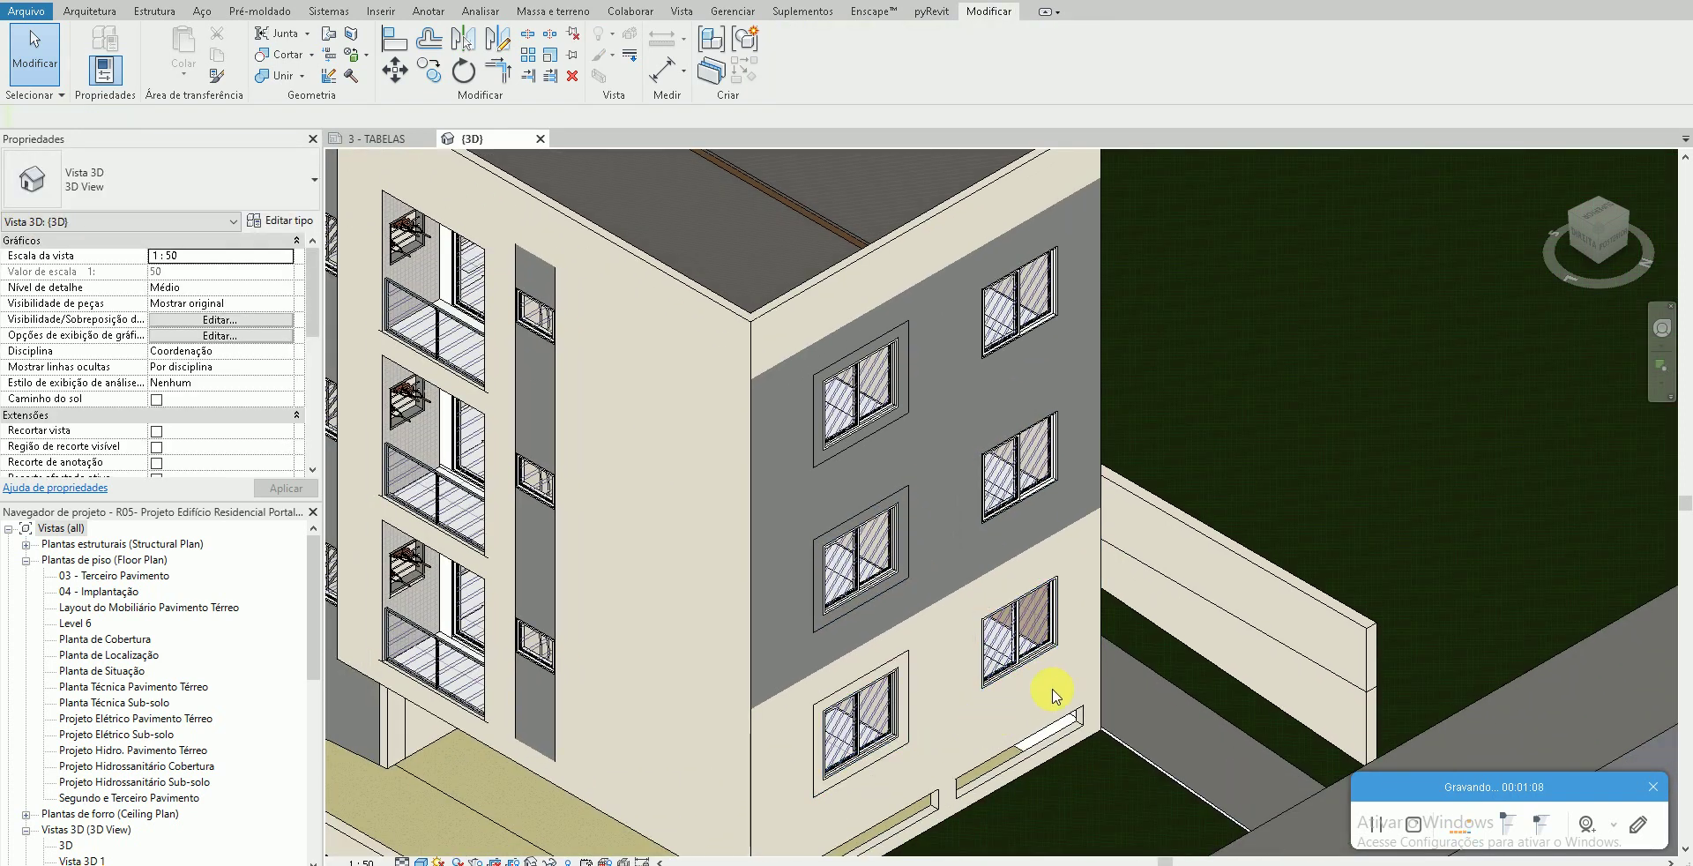
scroll(1045, 693, up, 3)
scroll(846, 493, down, 2)
ctrl+scroll(750, 283, up, 1)
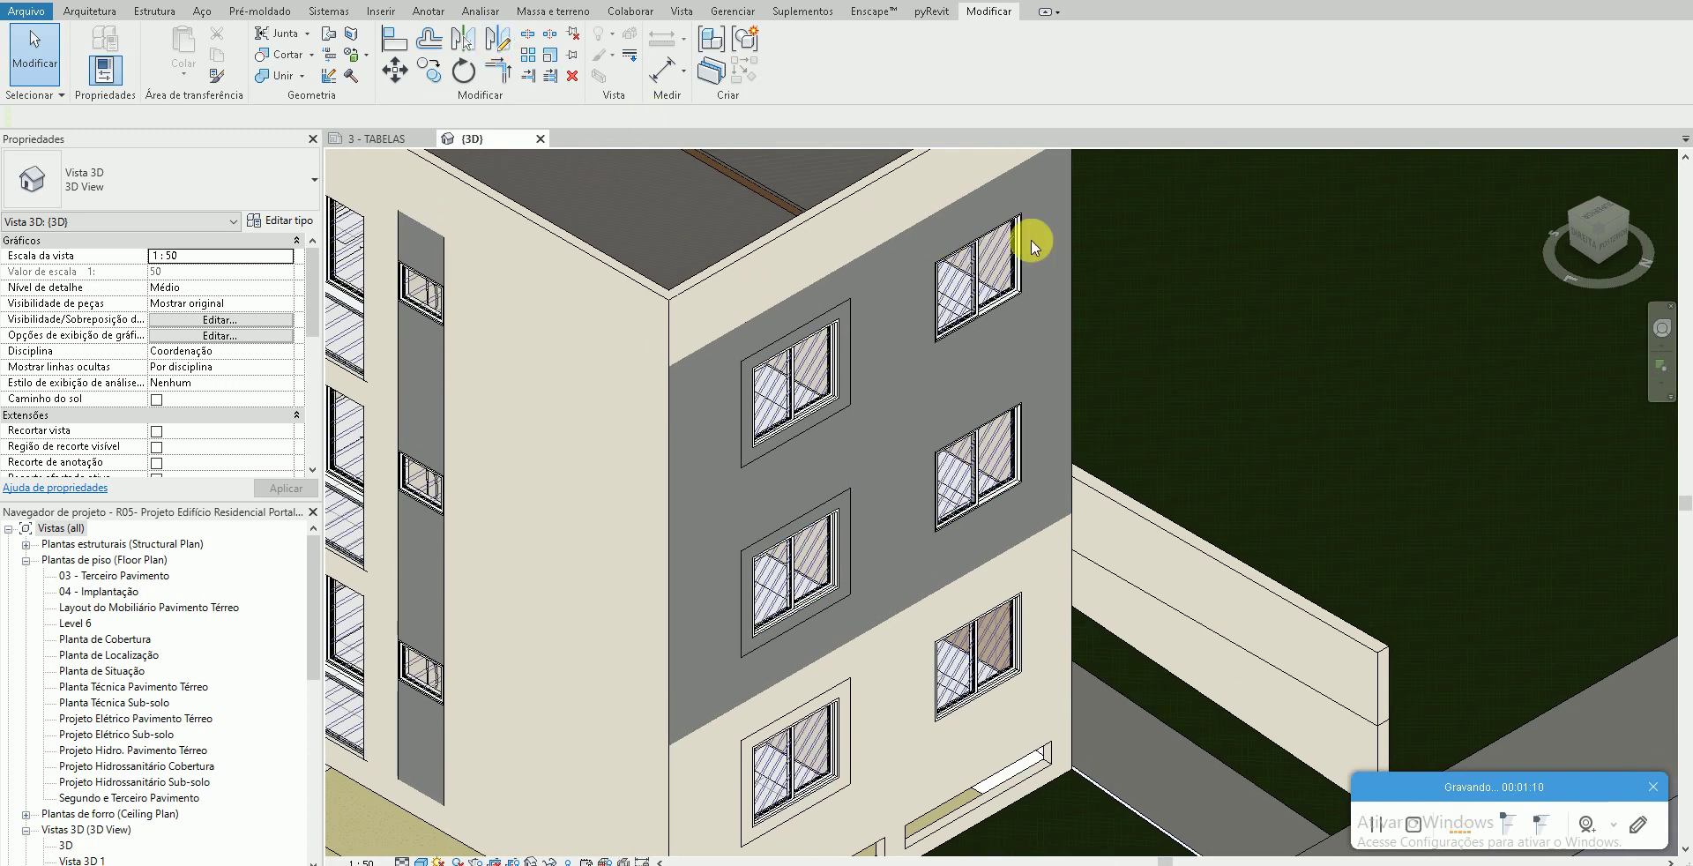
- Remove the grey paint from the upper, lower and remaining grey wall faces
click(363, 56)
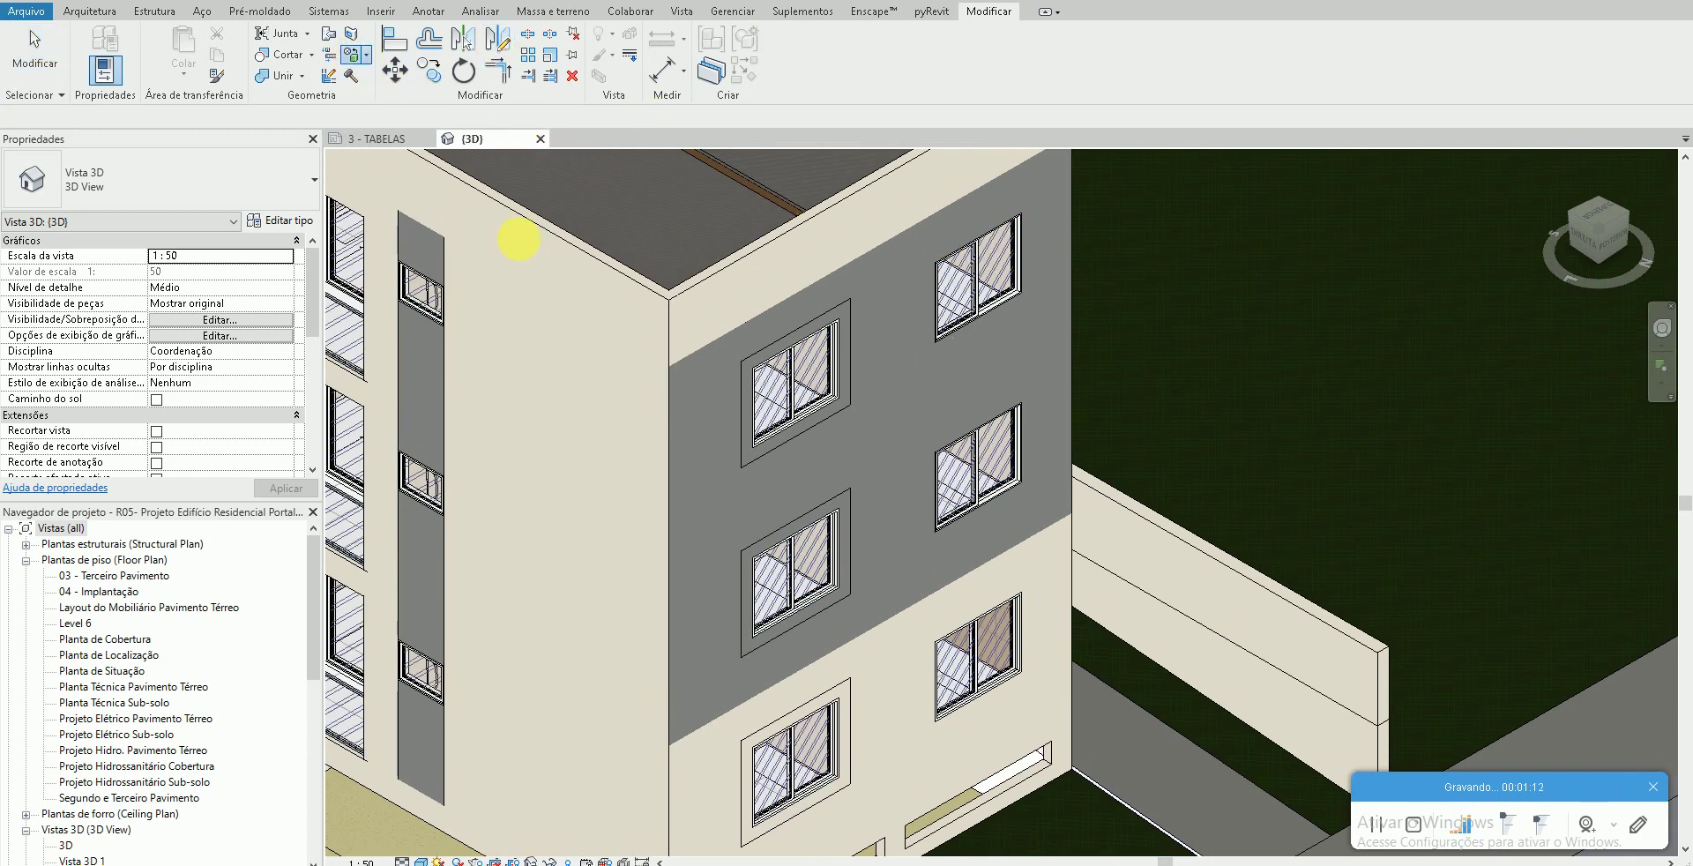
click(711, 399)
click(738, 613)
mouse_move(926, 630)
shift+middle_down()
mouse_move(877, 660)
mouse_move(899, 729)
mouse_move(446, 730)
shift+middle_up()
key(Escape)
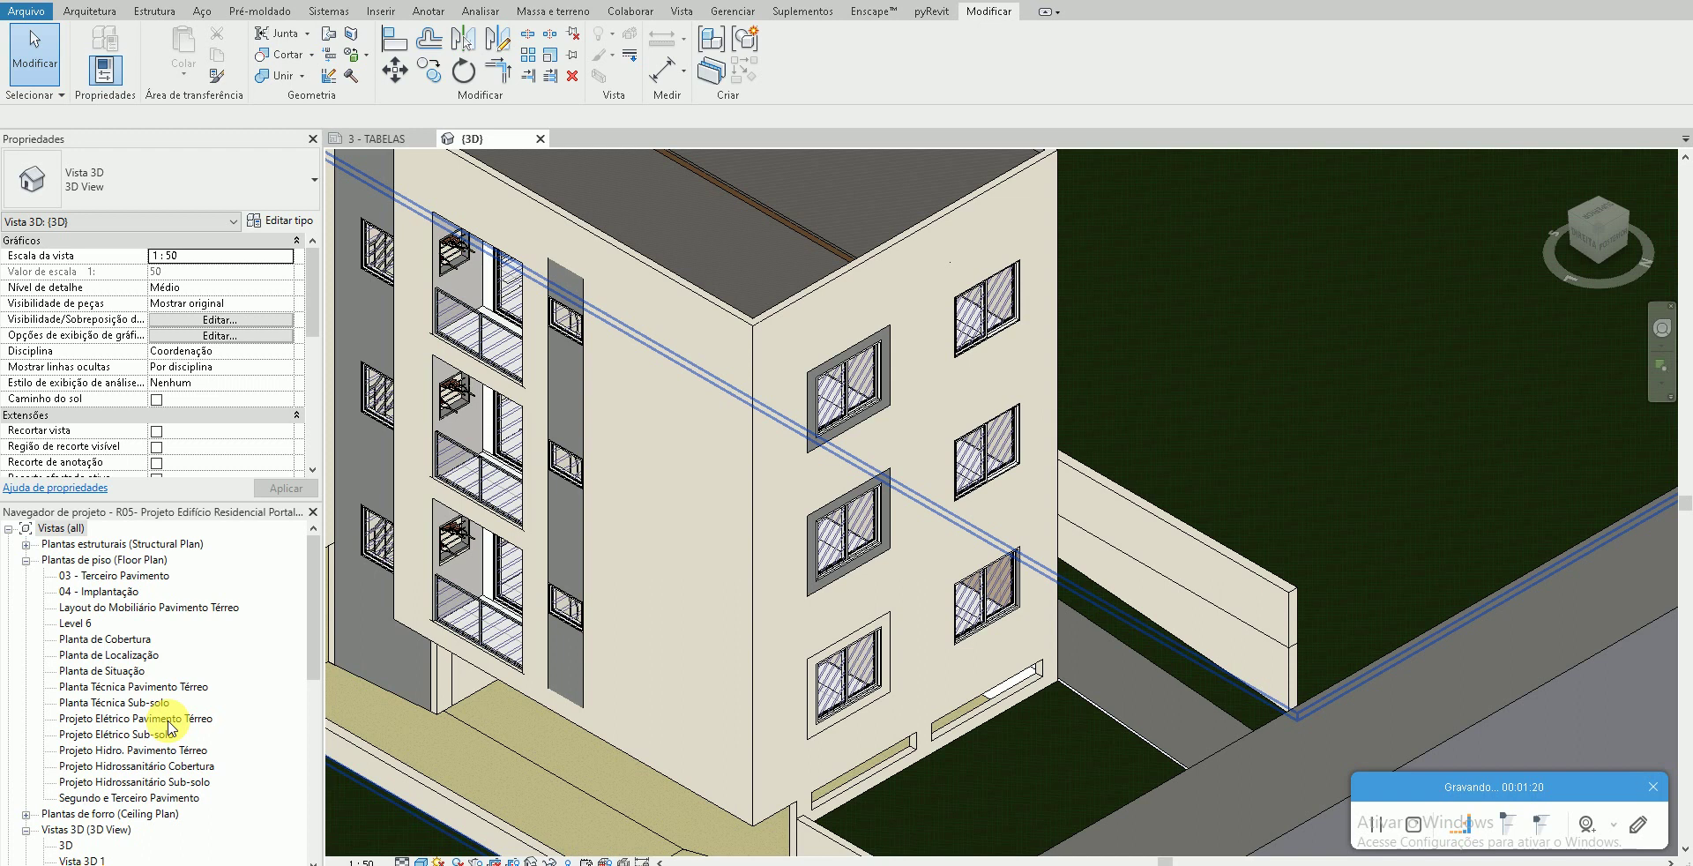
- Open the Fachada Nordeste elevation and inspect its upper and lower detail lines
scroll(133, 767, down, 5)
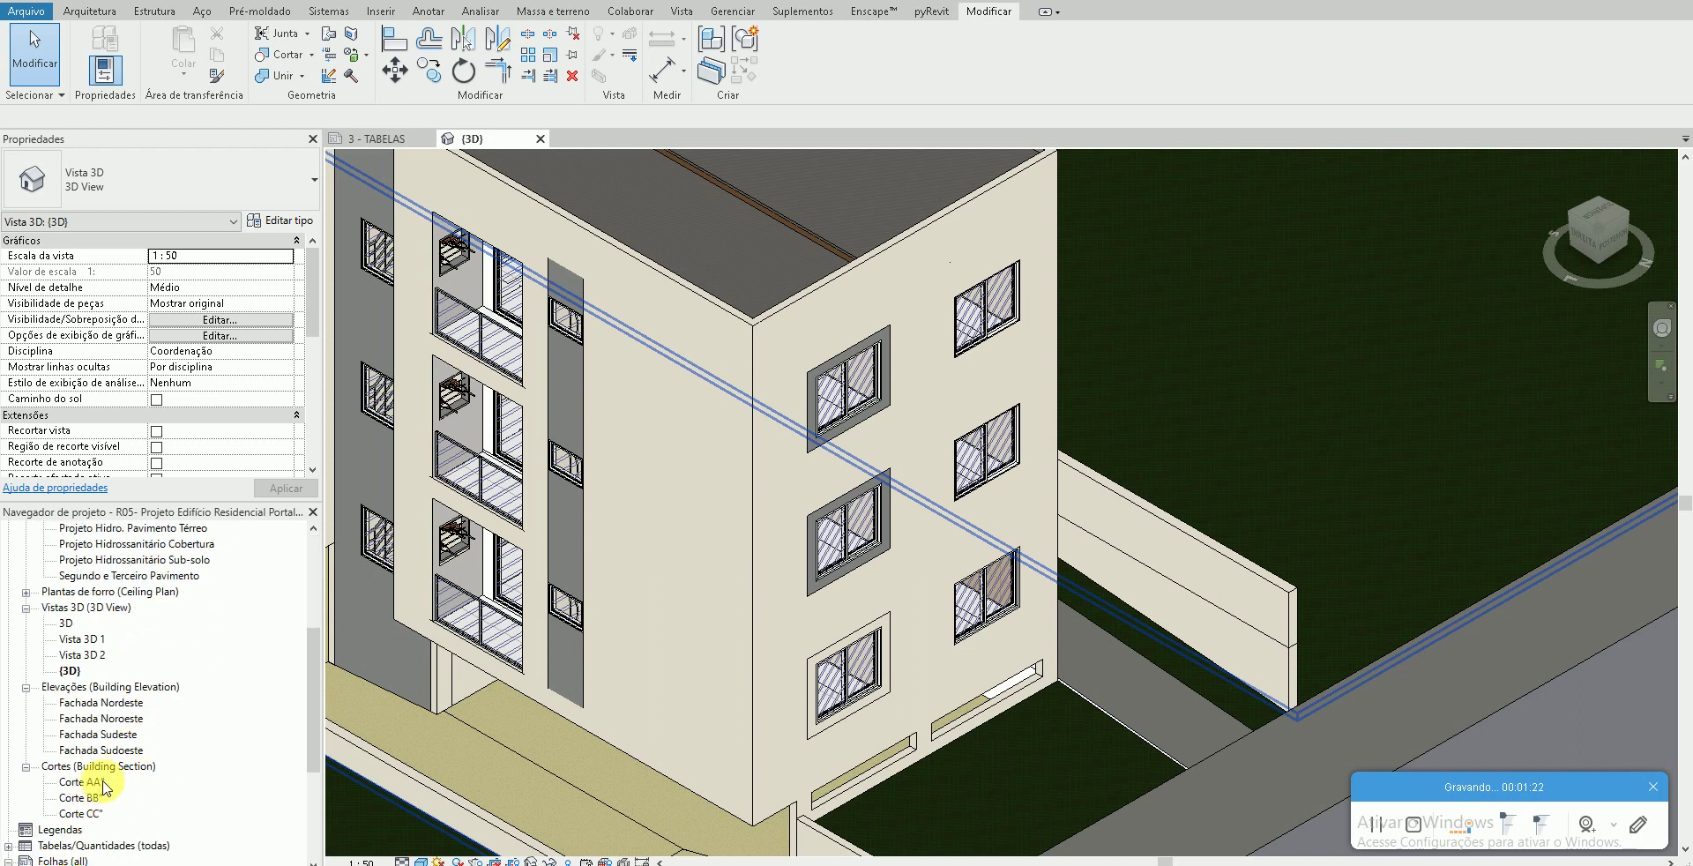
double_click(111, 716)
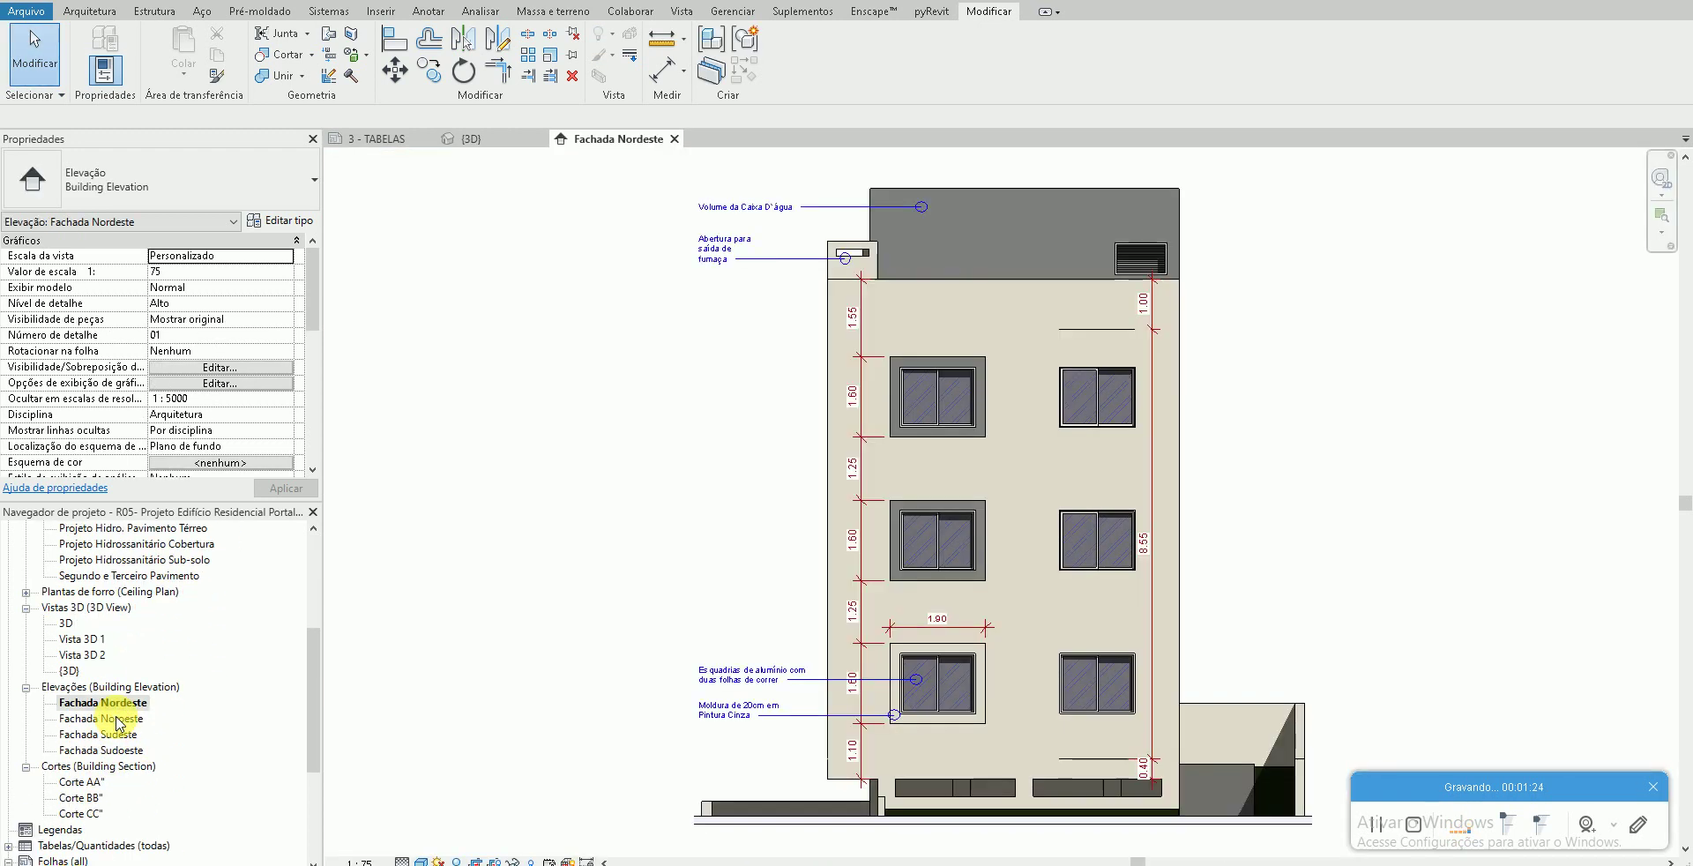
click(651, 527)
scroll(1005, 441, up, 2)
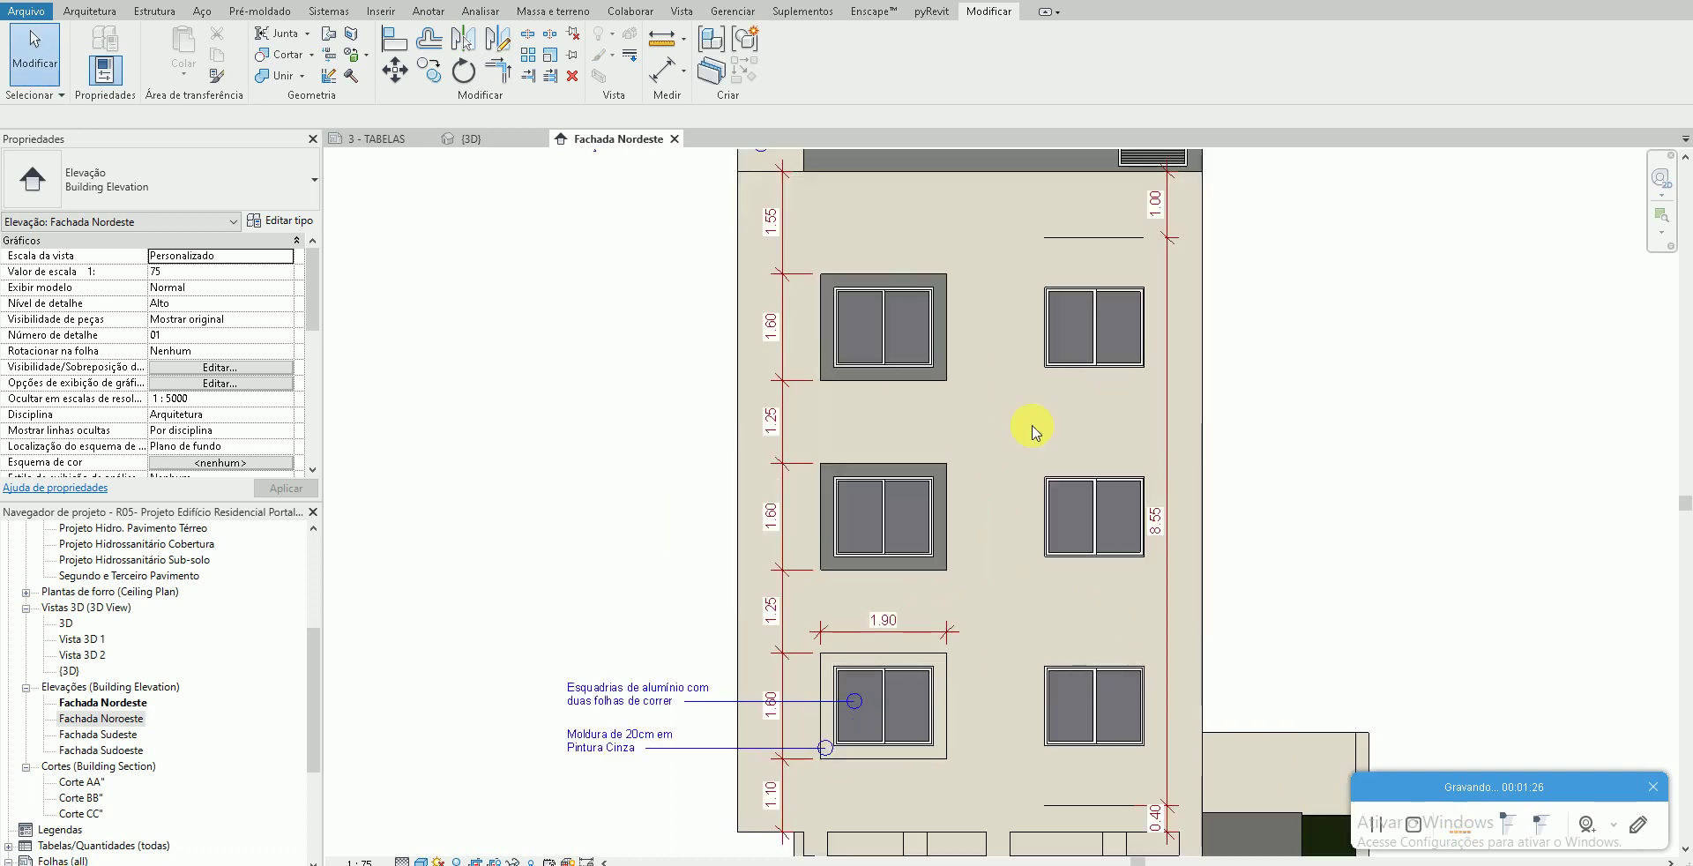
click(1072, 806)
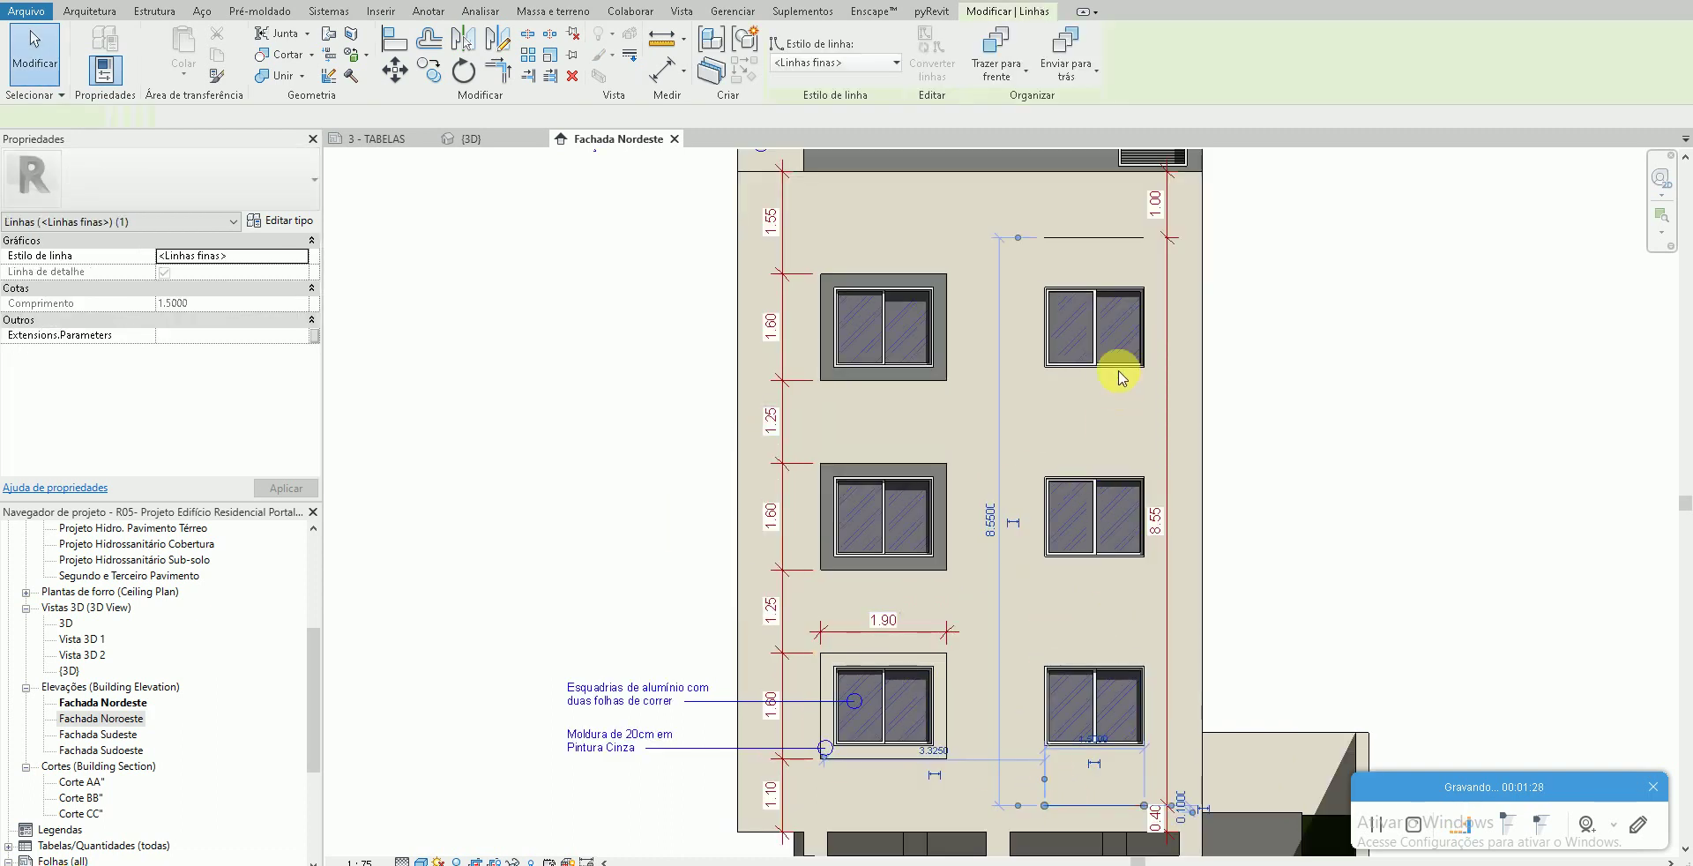
click(1091, 238)
click(1320, 310)
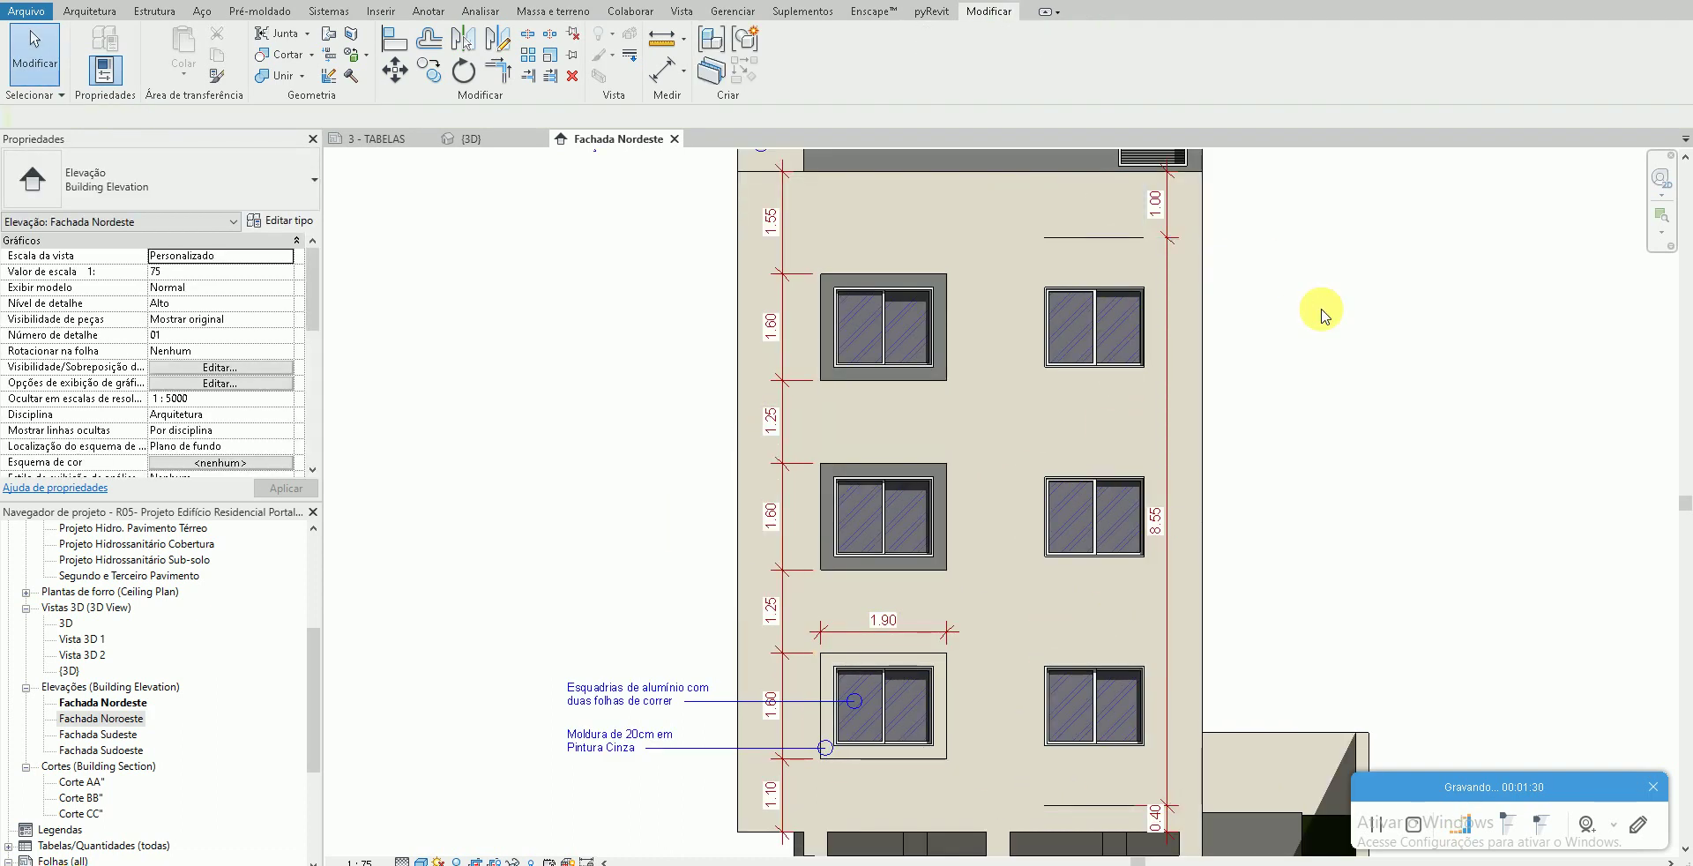
middle_drag(1271, 323, 1226, 347)
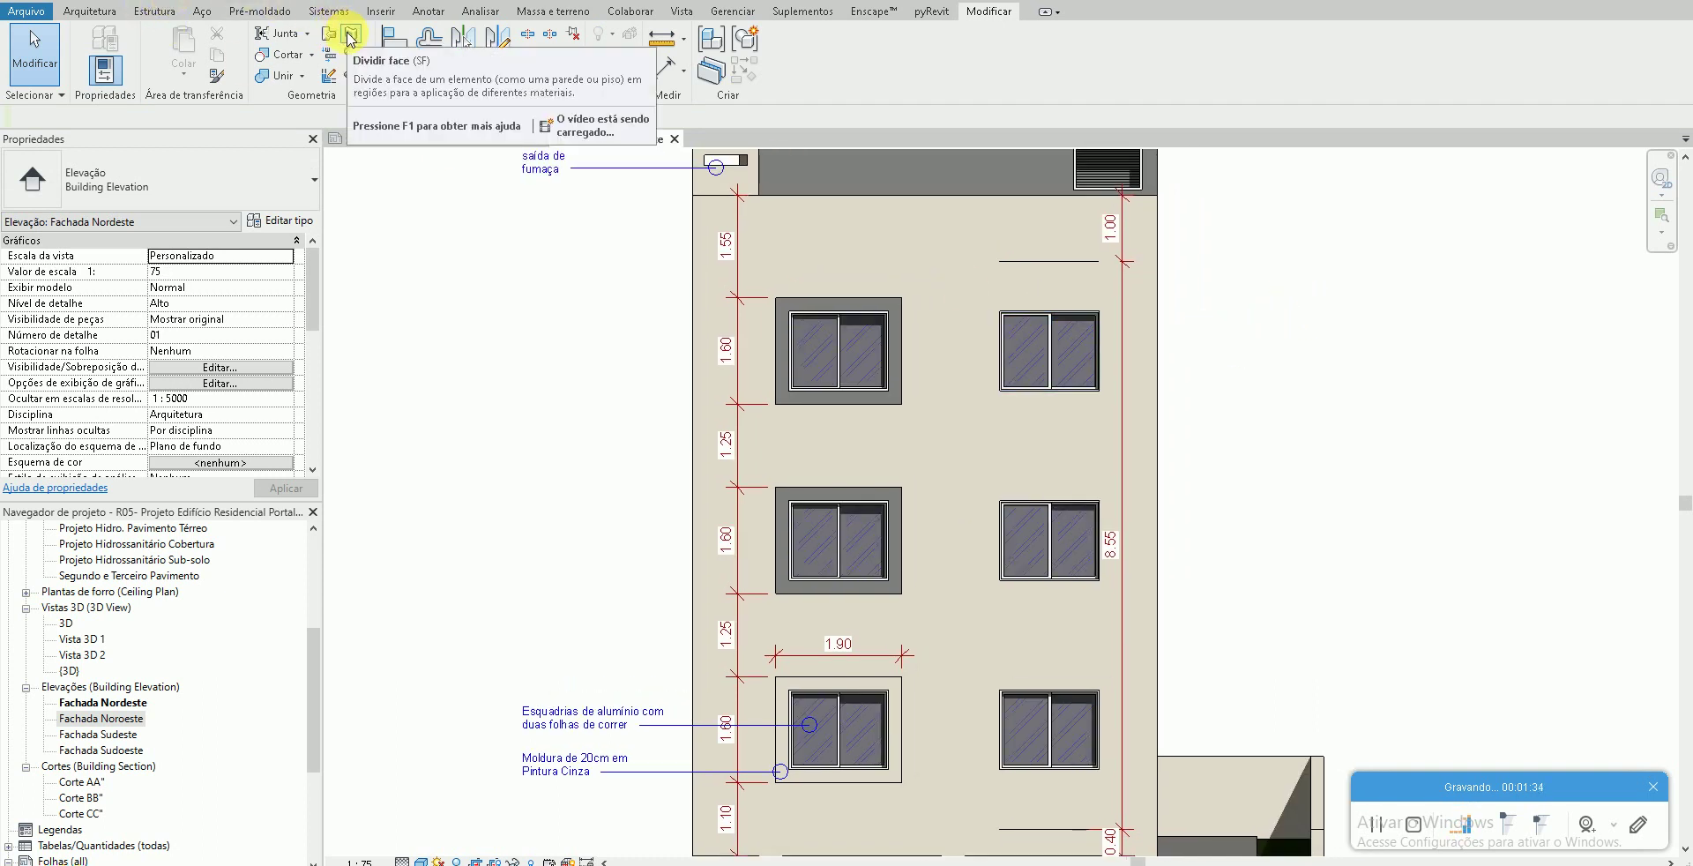
- Split off a rectangular wall region above the top right-hand window and check it
click(351, 39)
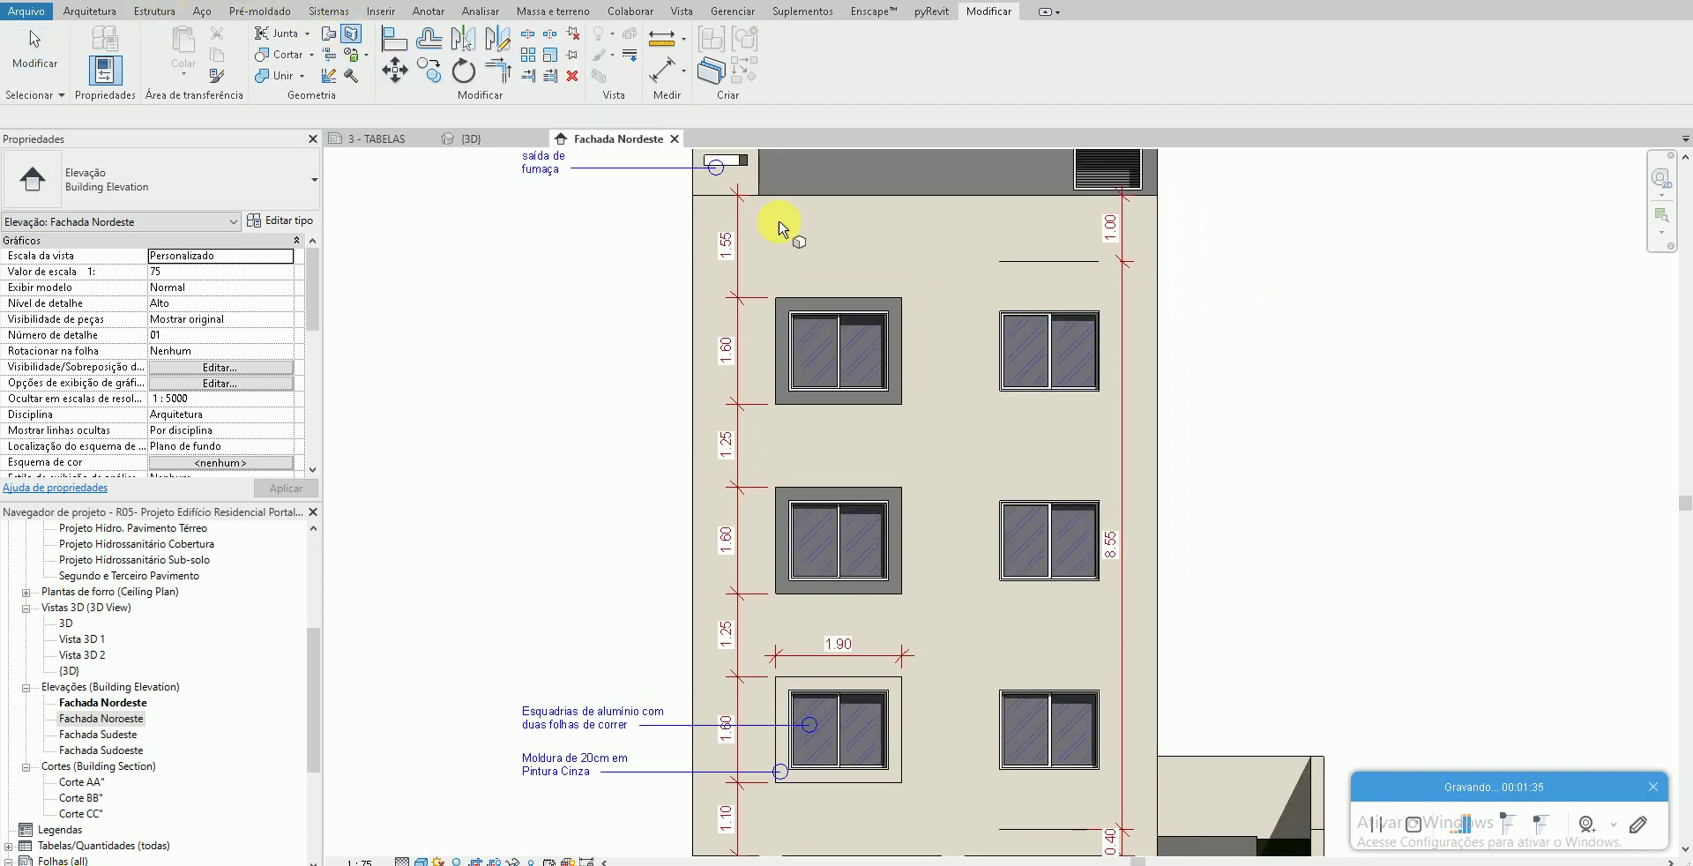
click(1065, 276)
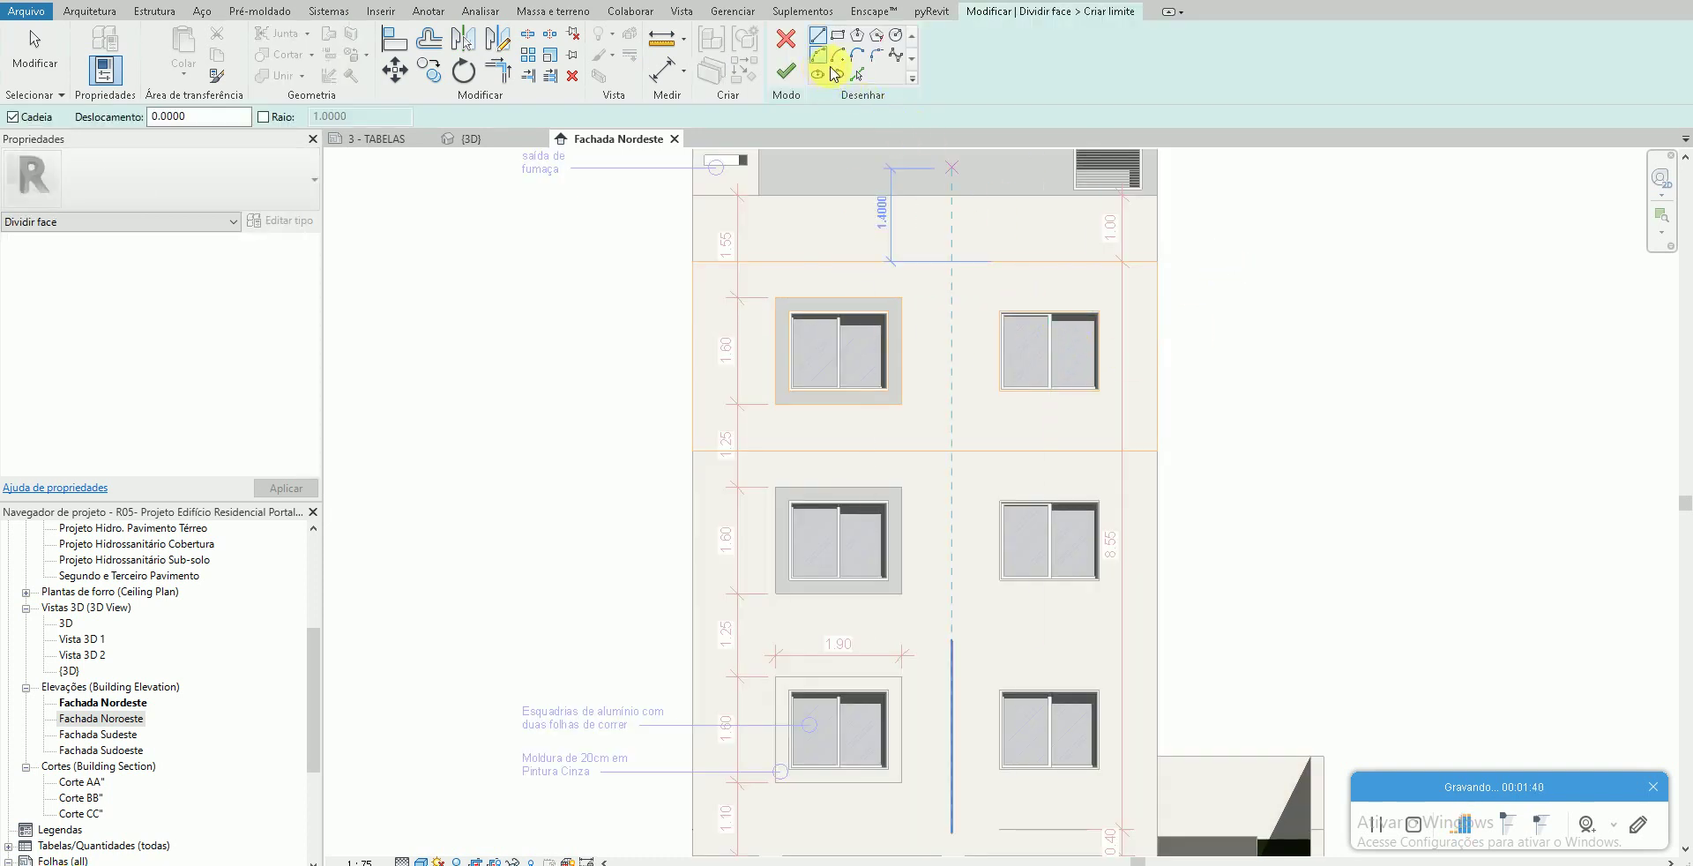
click(999, 311)
click(999, 262)
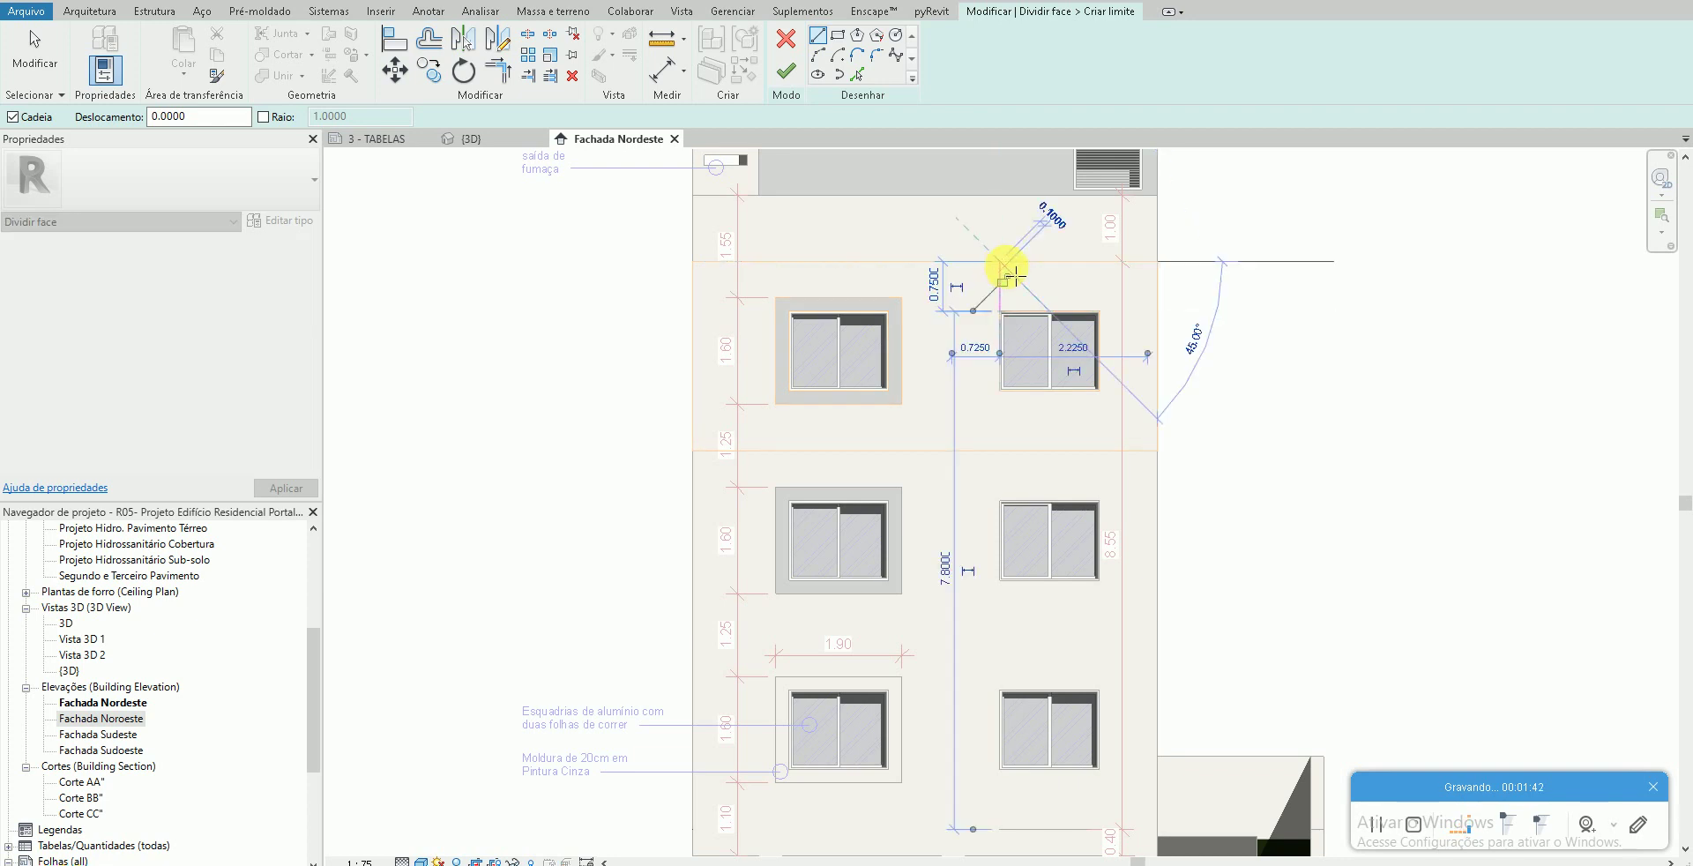
click(1099, 310)
click(1099, 262)
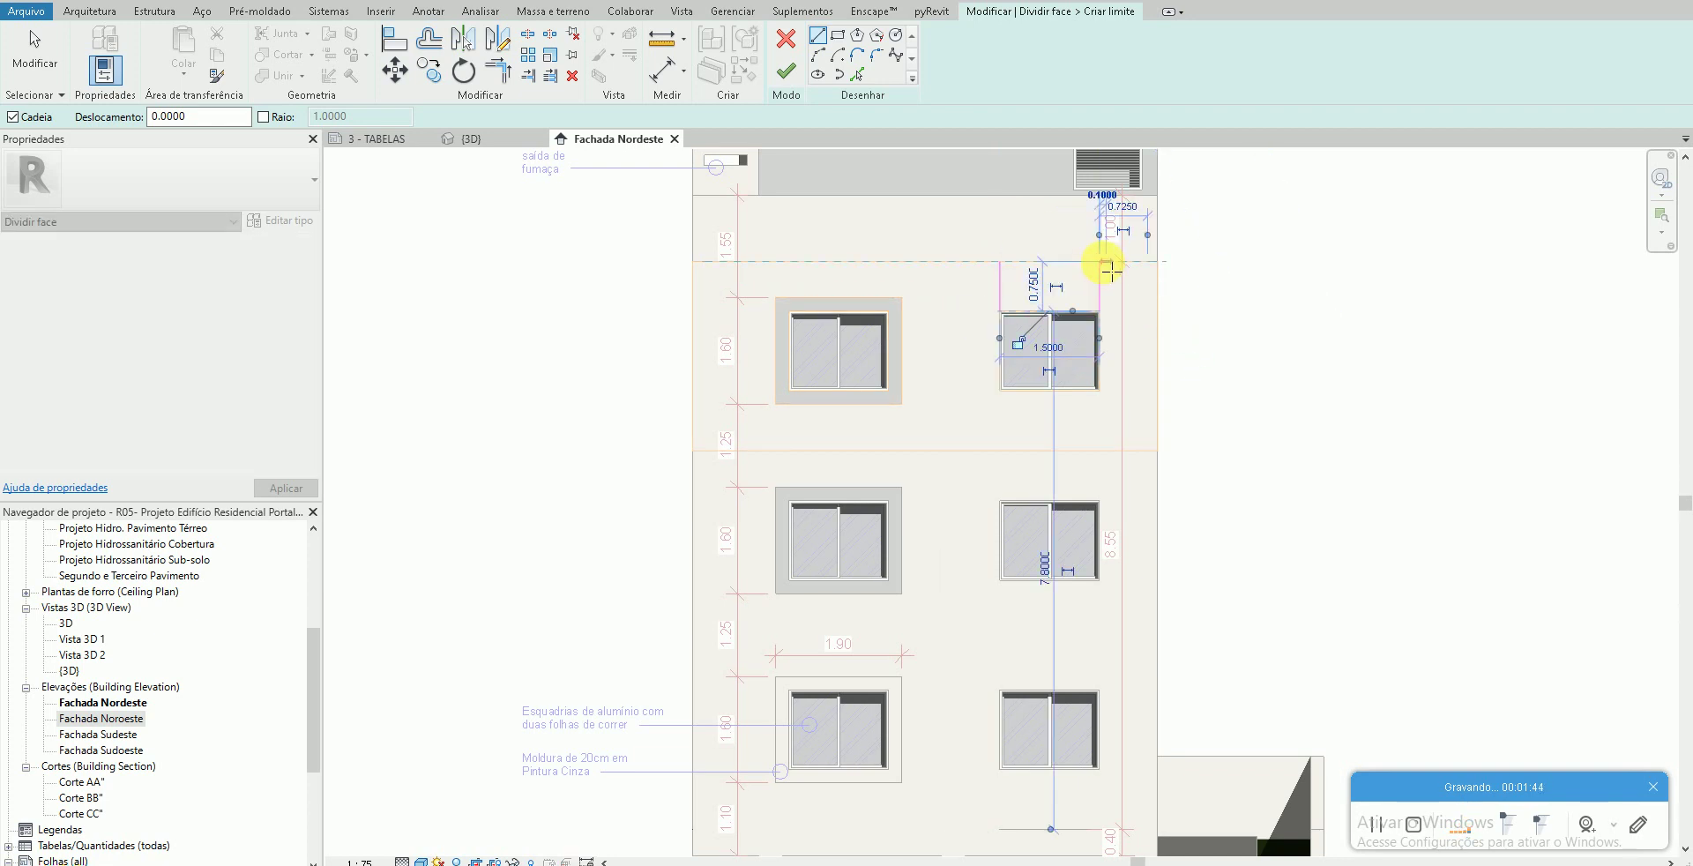
click(790, 74)
key(Escape)
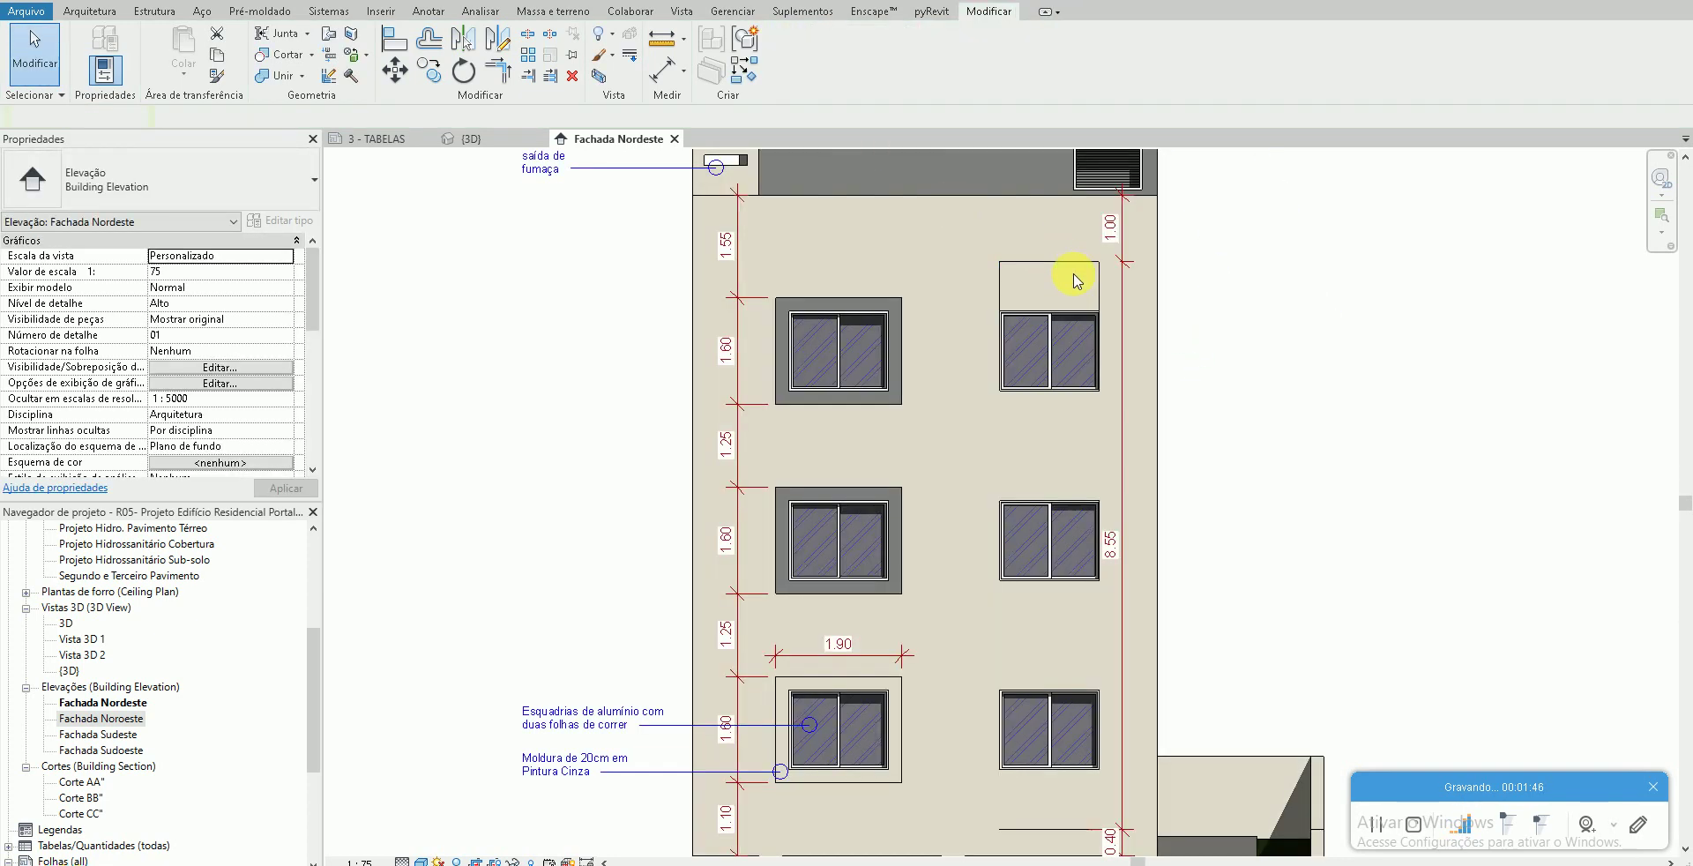
scroll(1077, 274, up, 1)
click(985, 291)
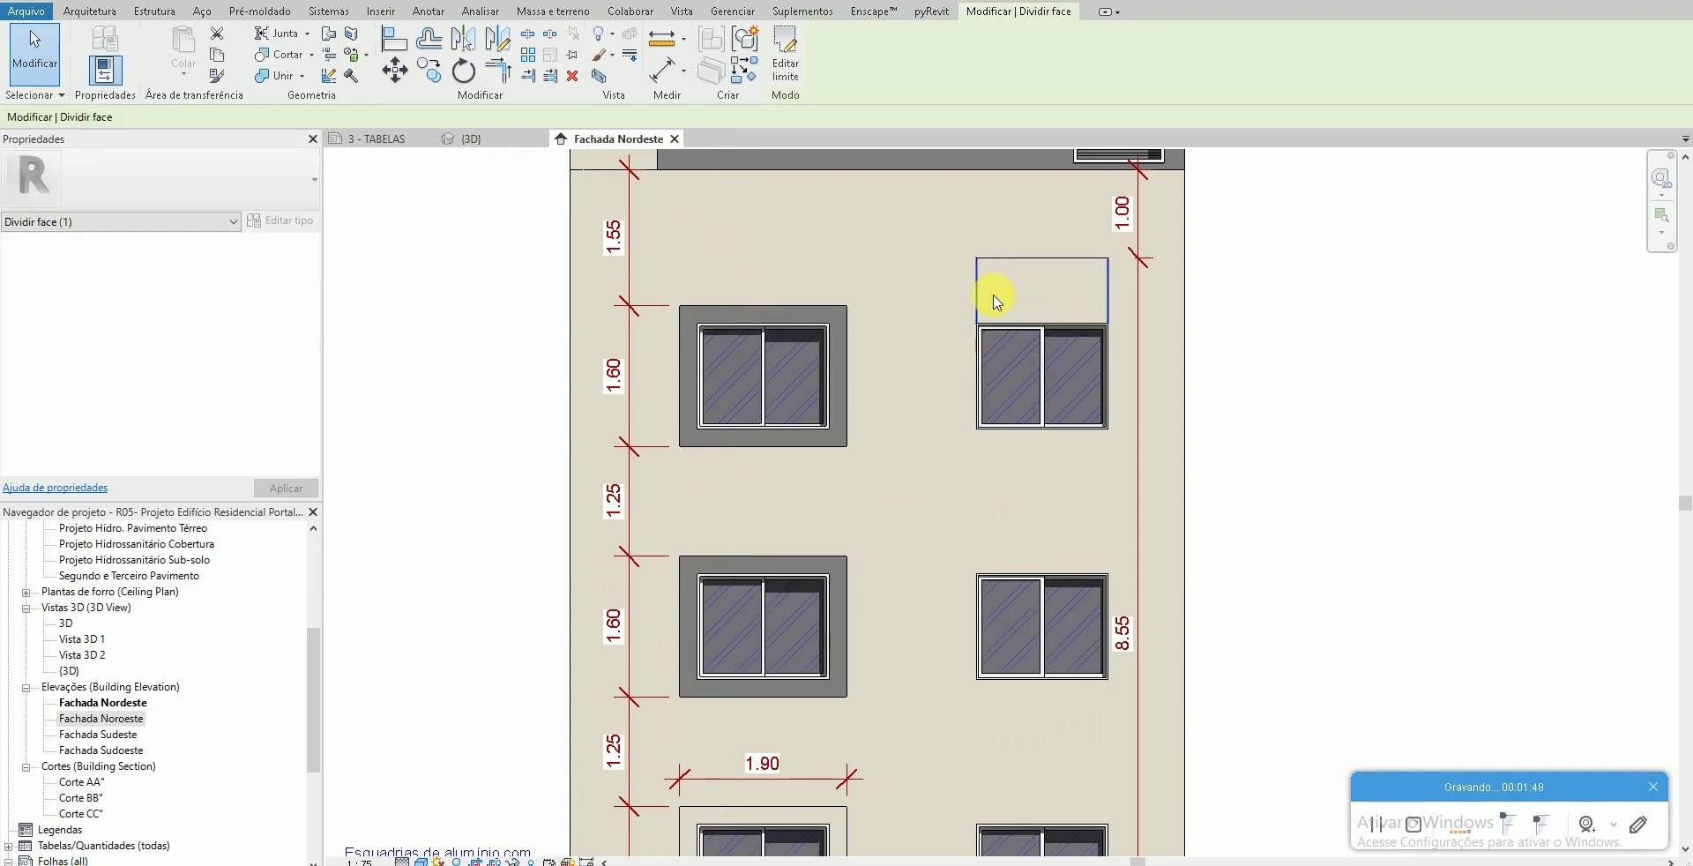
key(Escape)
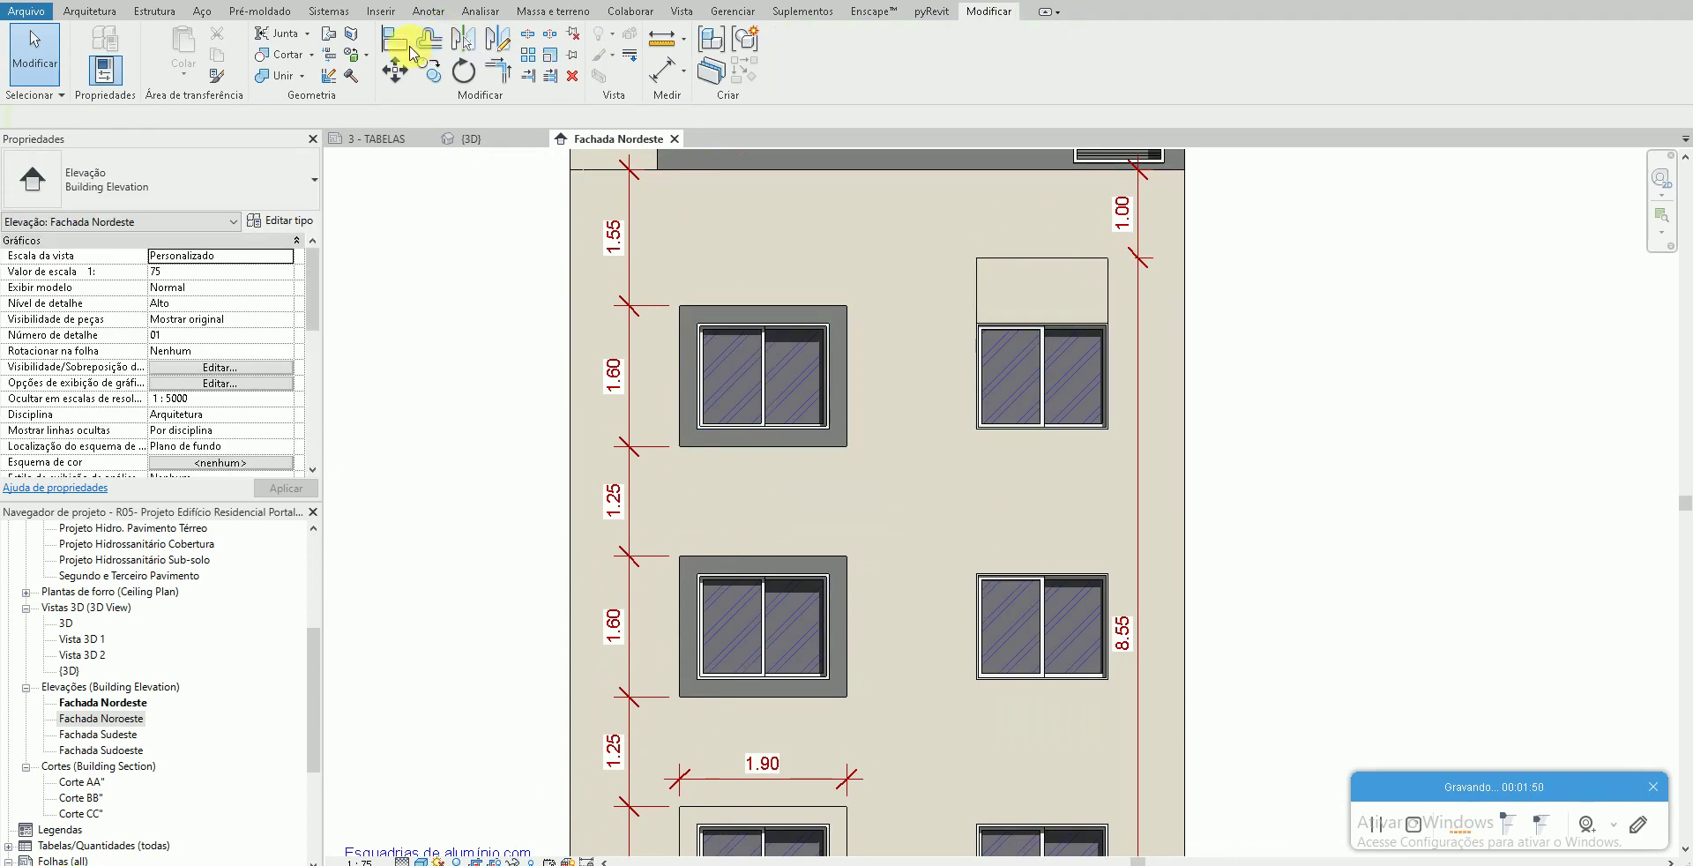
- Split off a second rectangular region below the top right-hand window
click(362, 37)
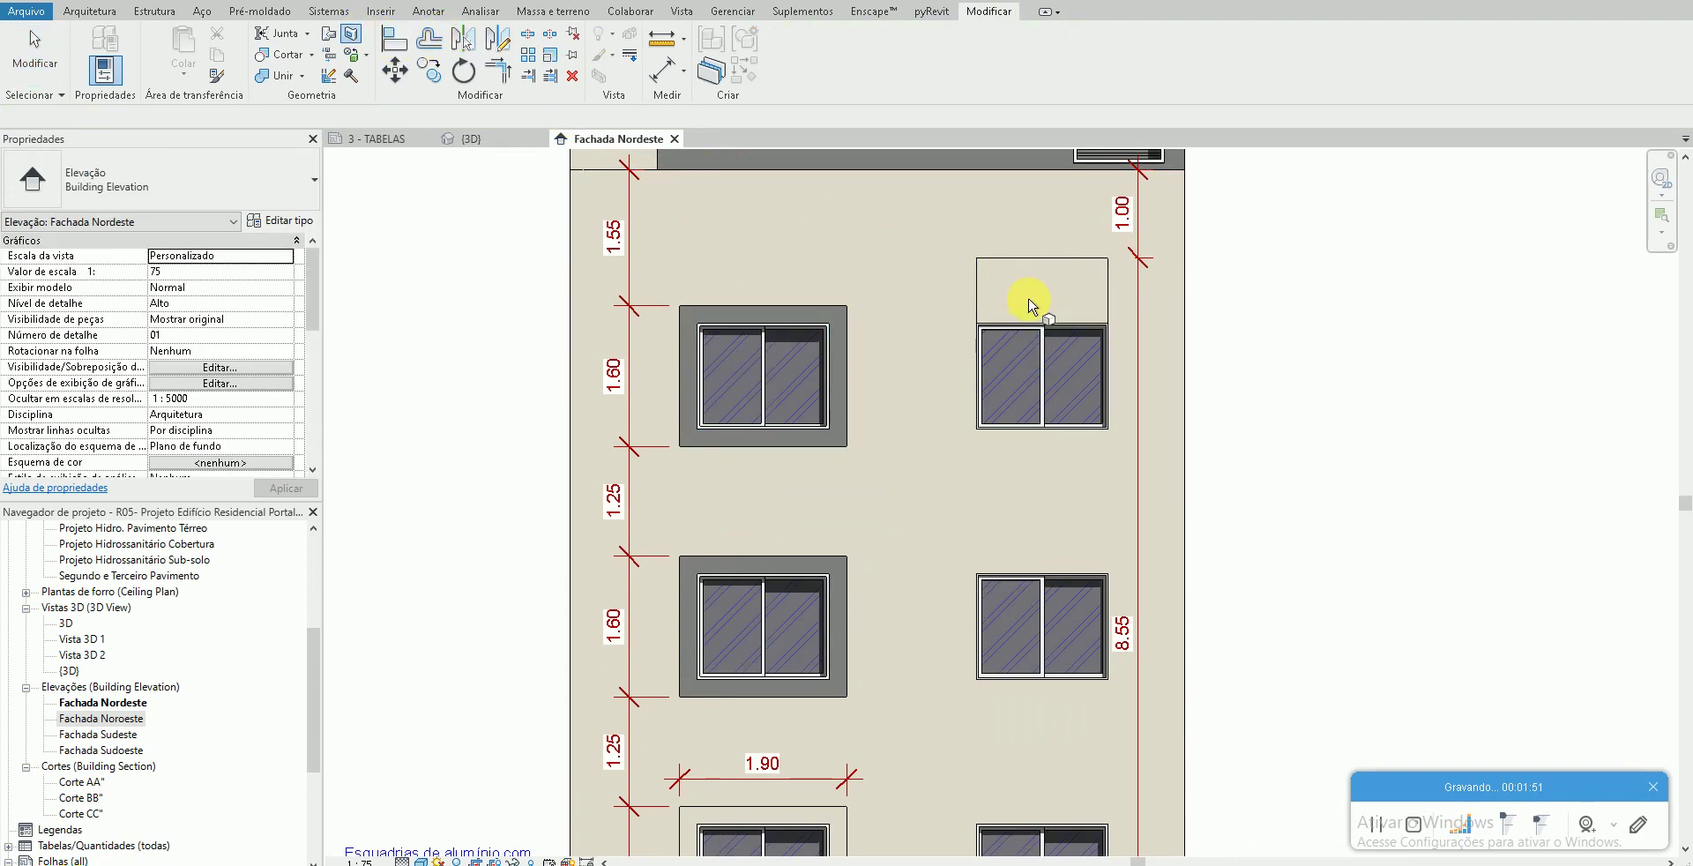
click(1180, 311)
click(976, 508)
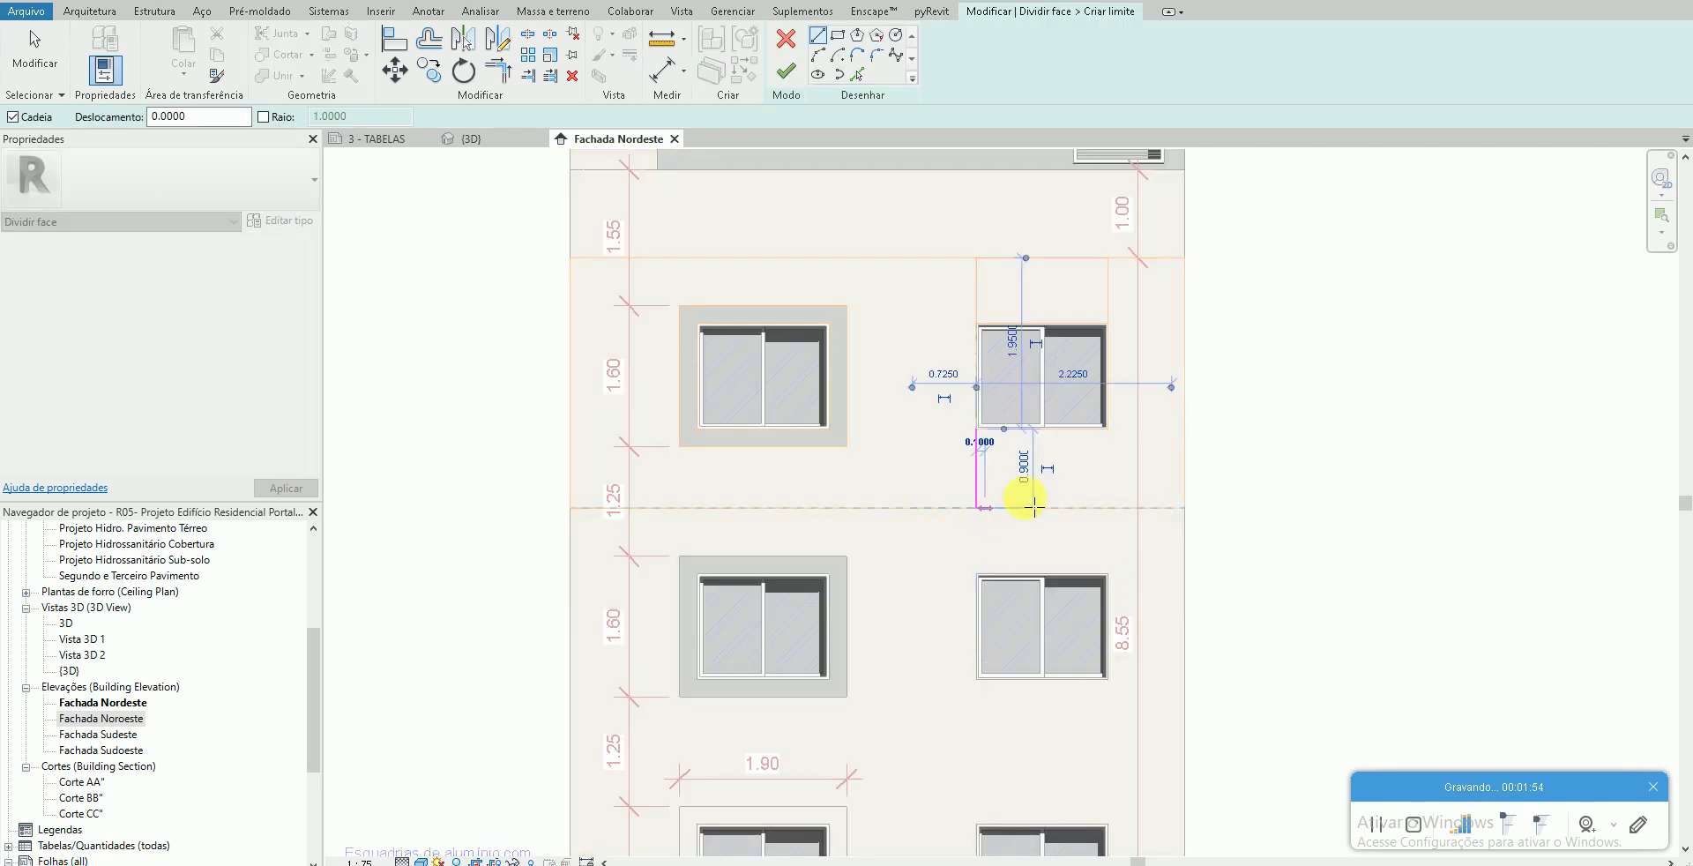
click(976, 430)
click(1109, 429)
click(1109, 509)
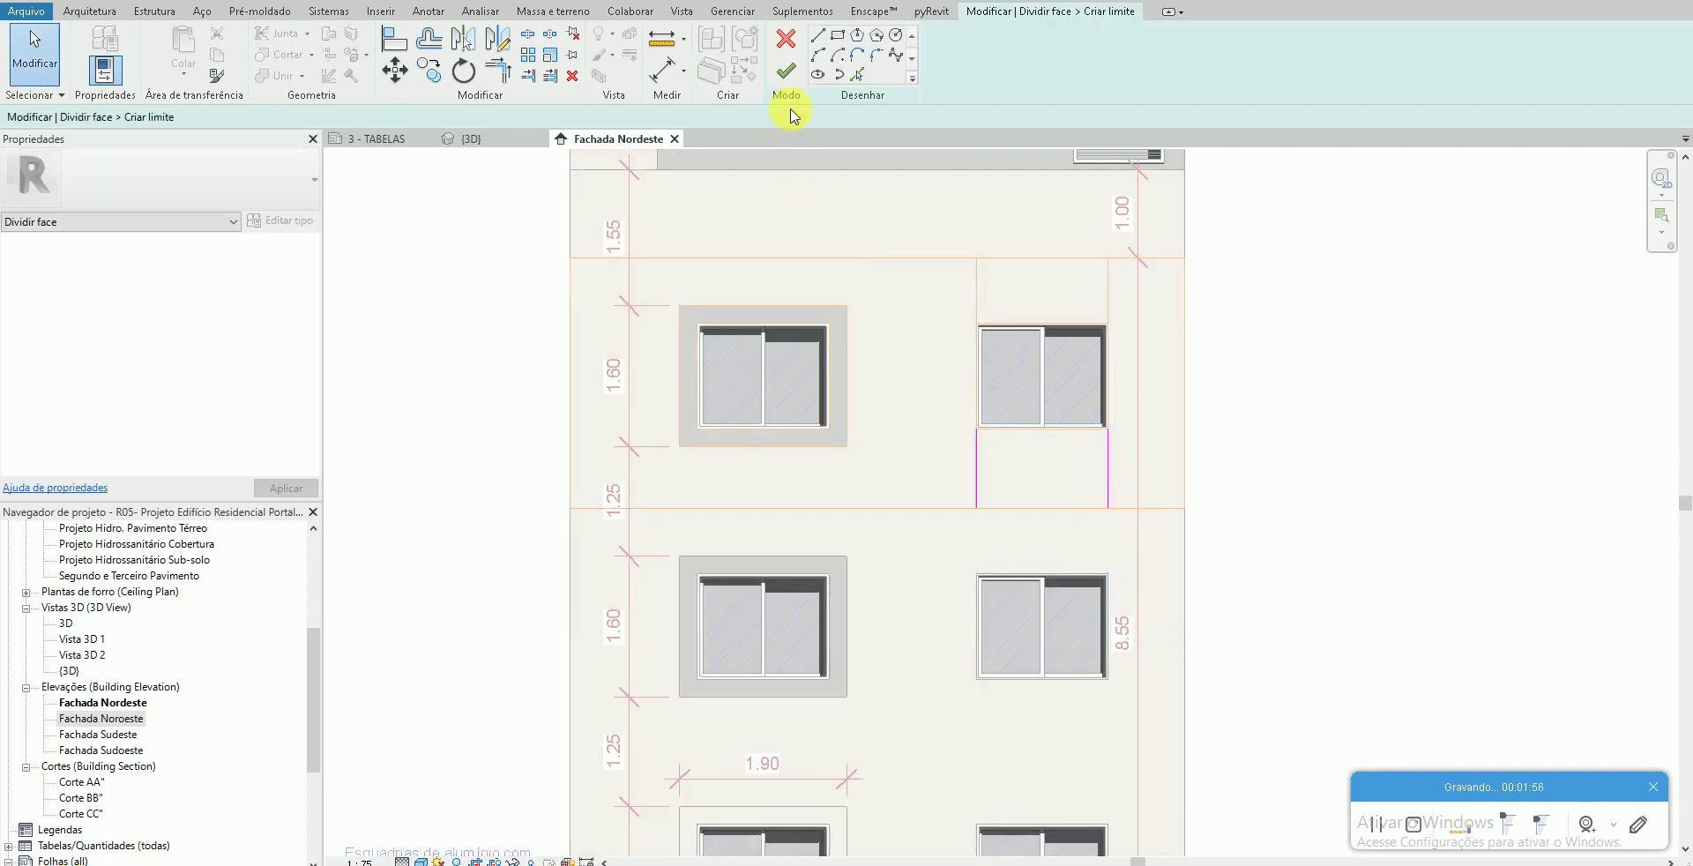
click(786, 70)
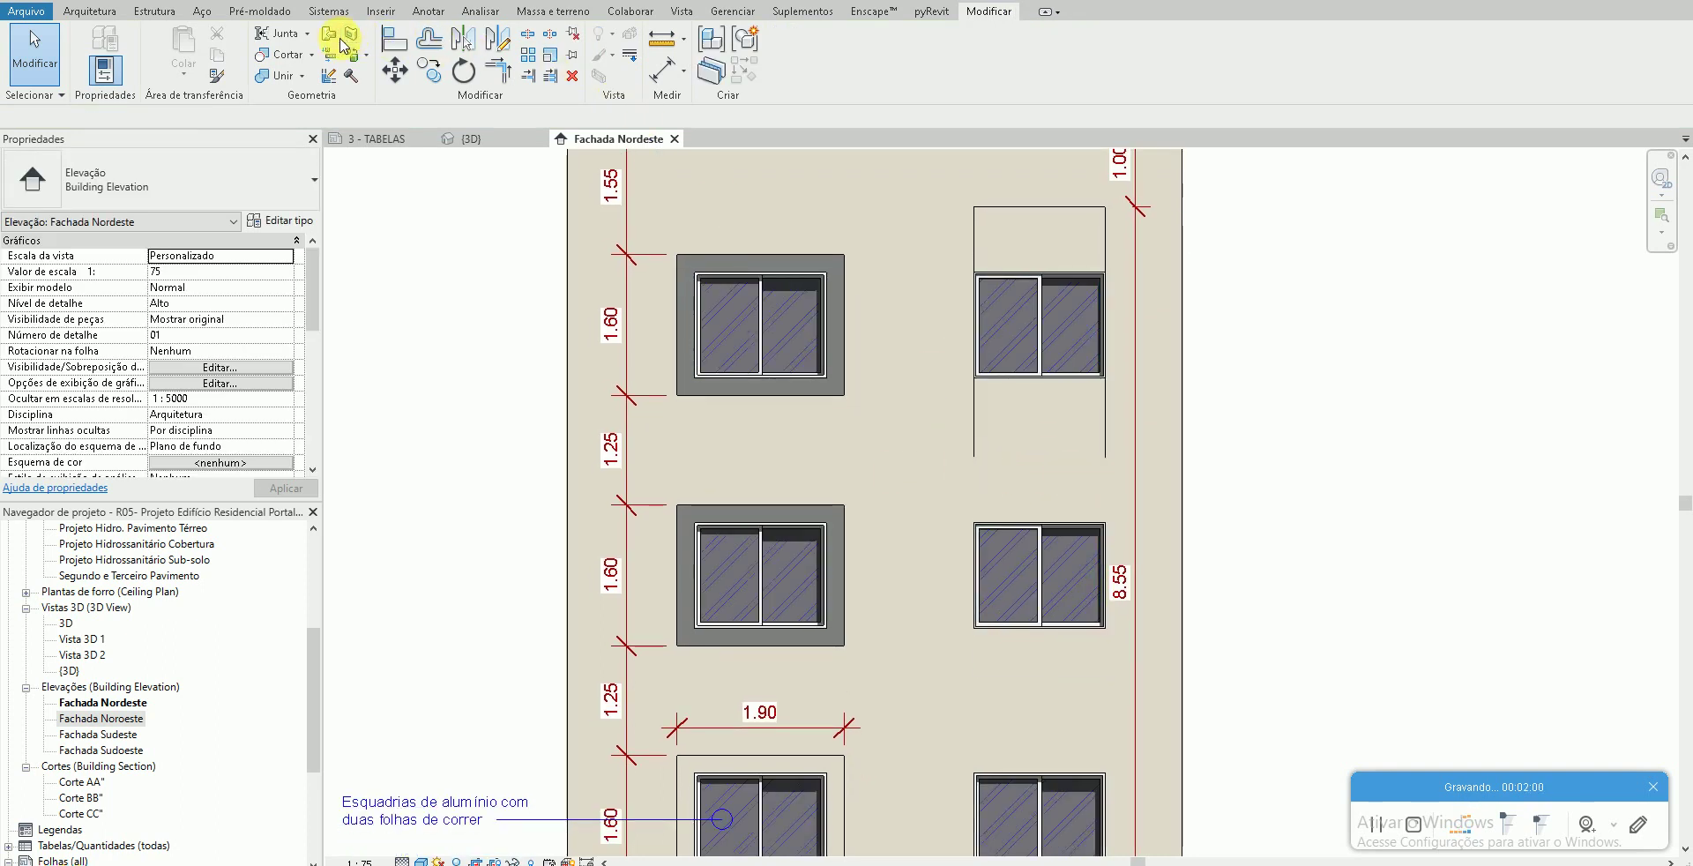
- Split the face with vertical boundary lines above and below the middle right-hand window
click(343, 44)
click(992, 478)
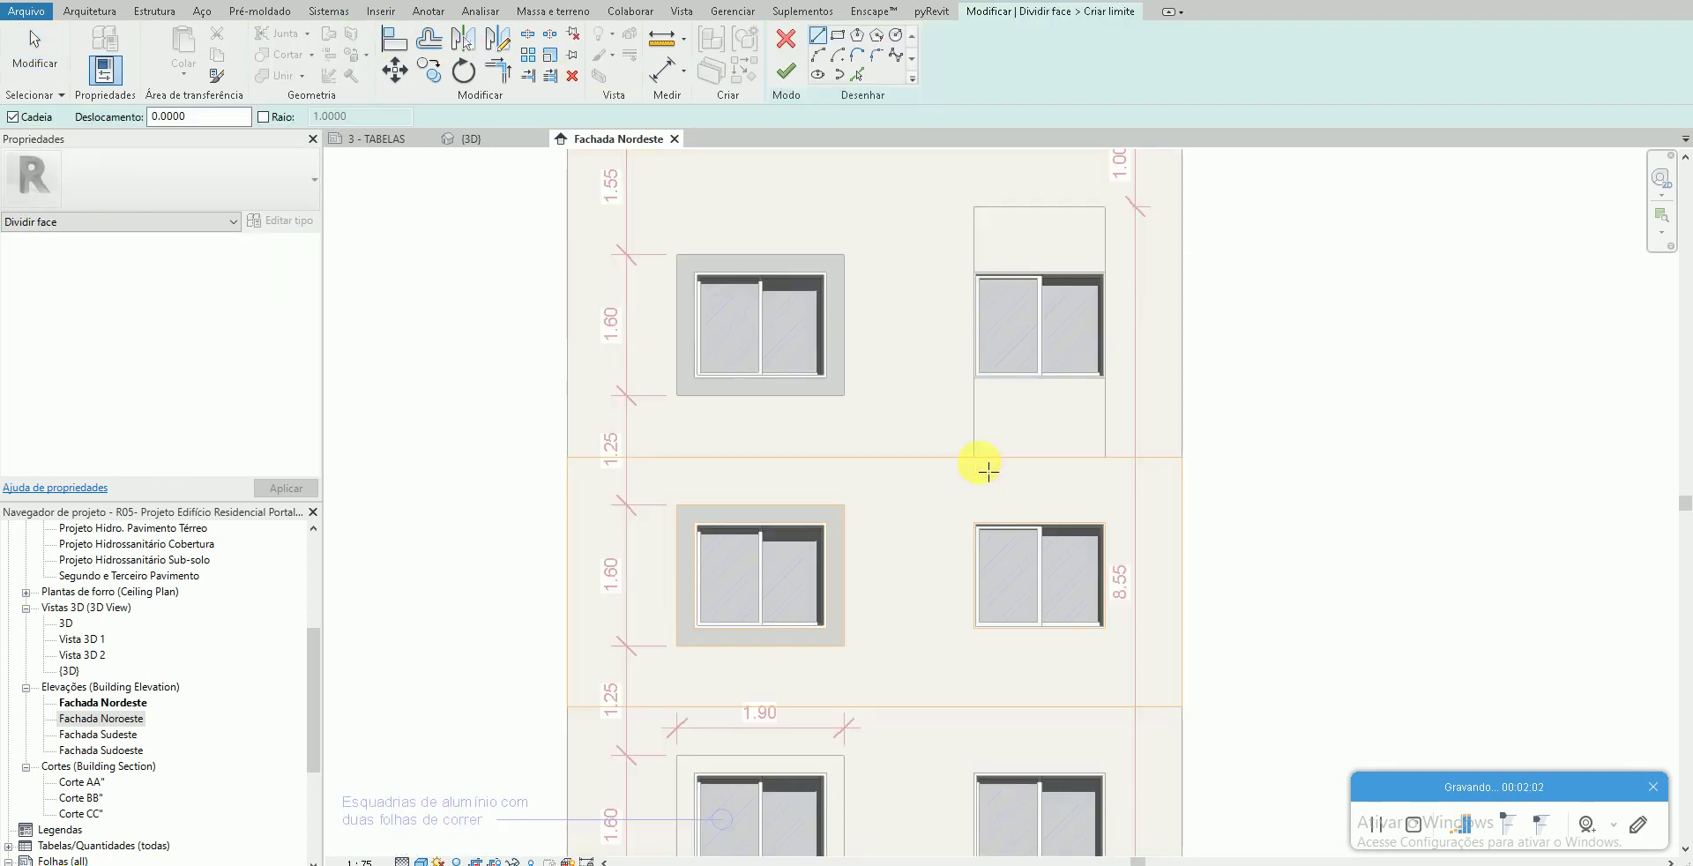
click(974, 457)
click(974, 522)
key(Escape)
click(1106, 457)
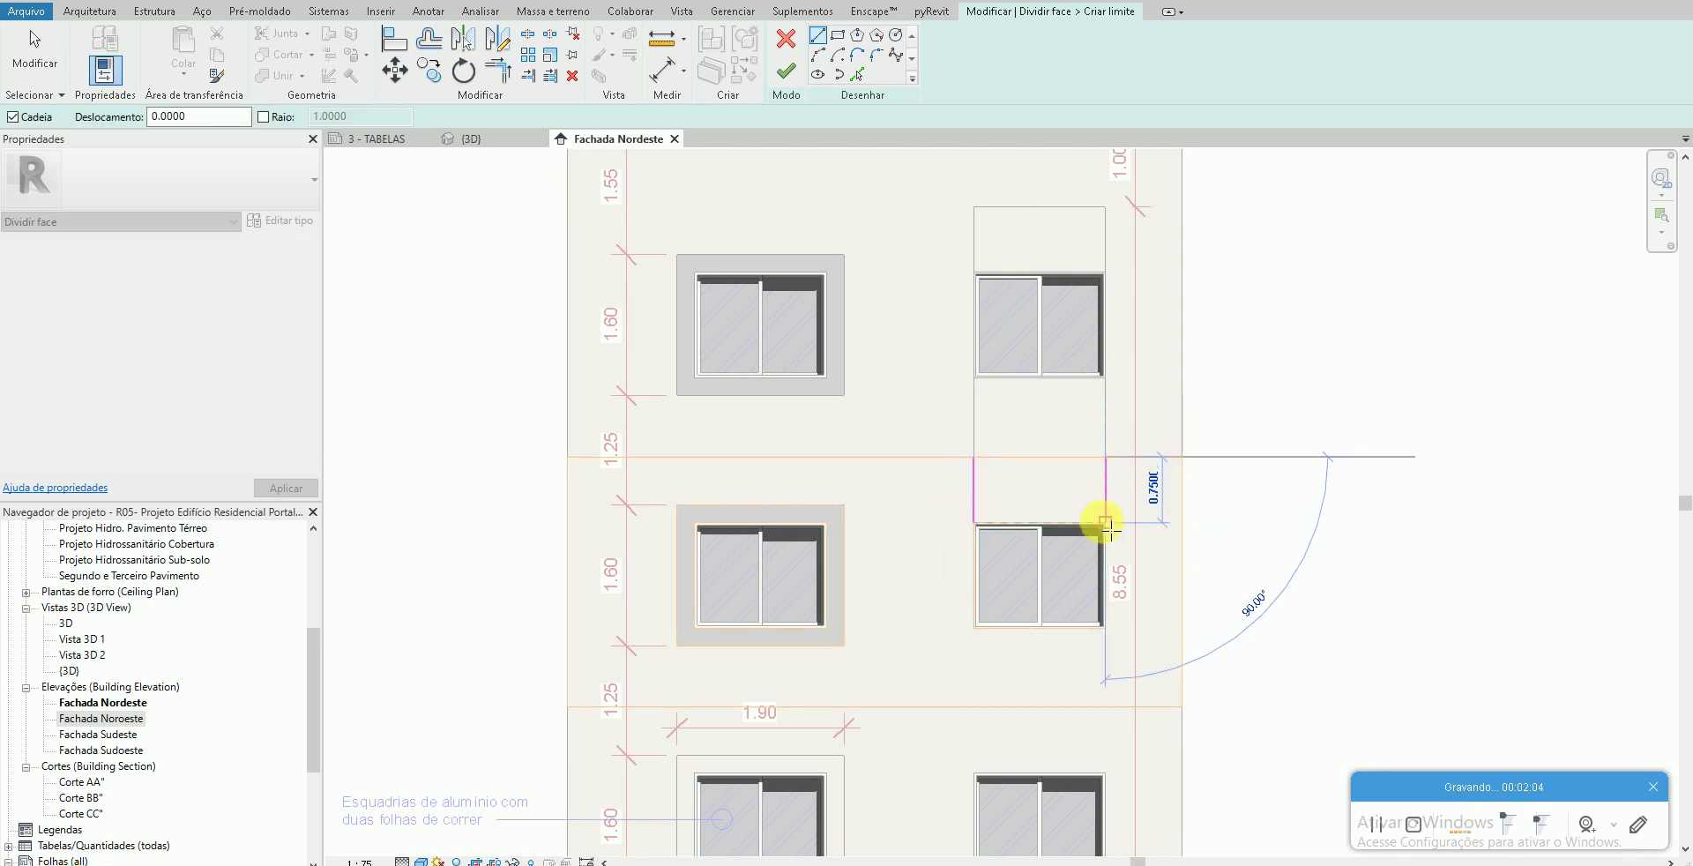
click(1105, 522)
key(Escape)
click(973, 628)
click(974, 705)
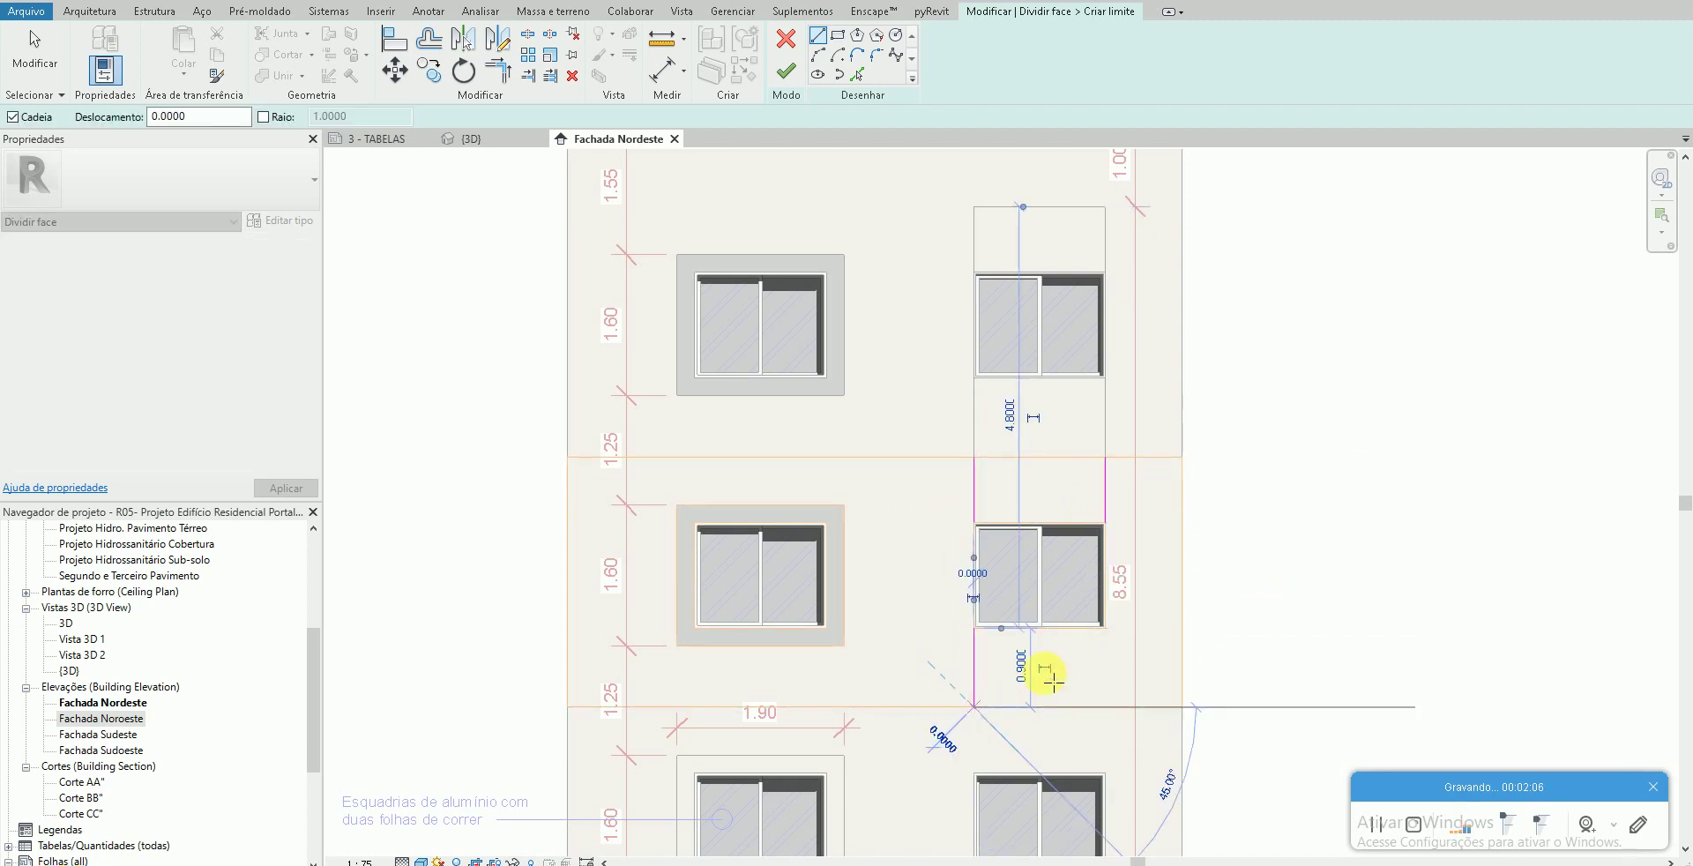
key(Escape)
click(1105, 628)
click(1106, 705)
key(Escape)
key(Escape)
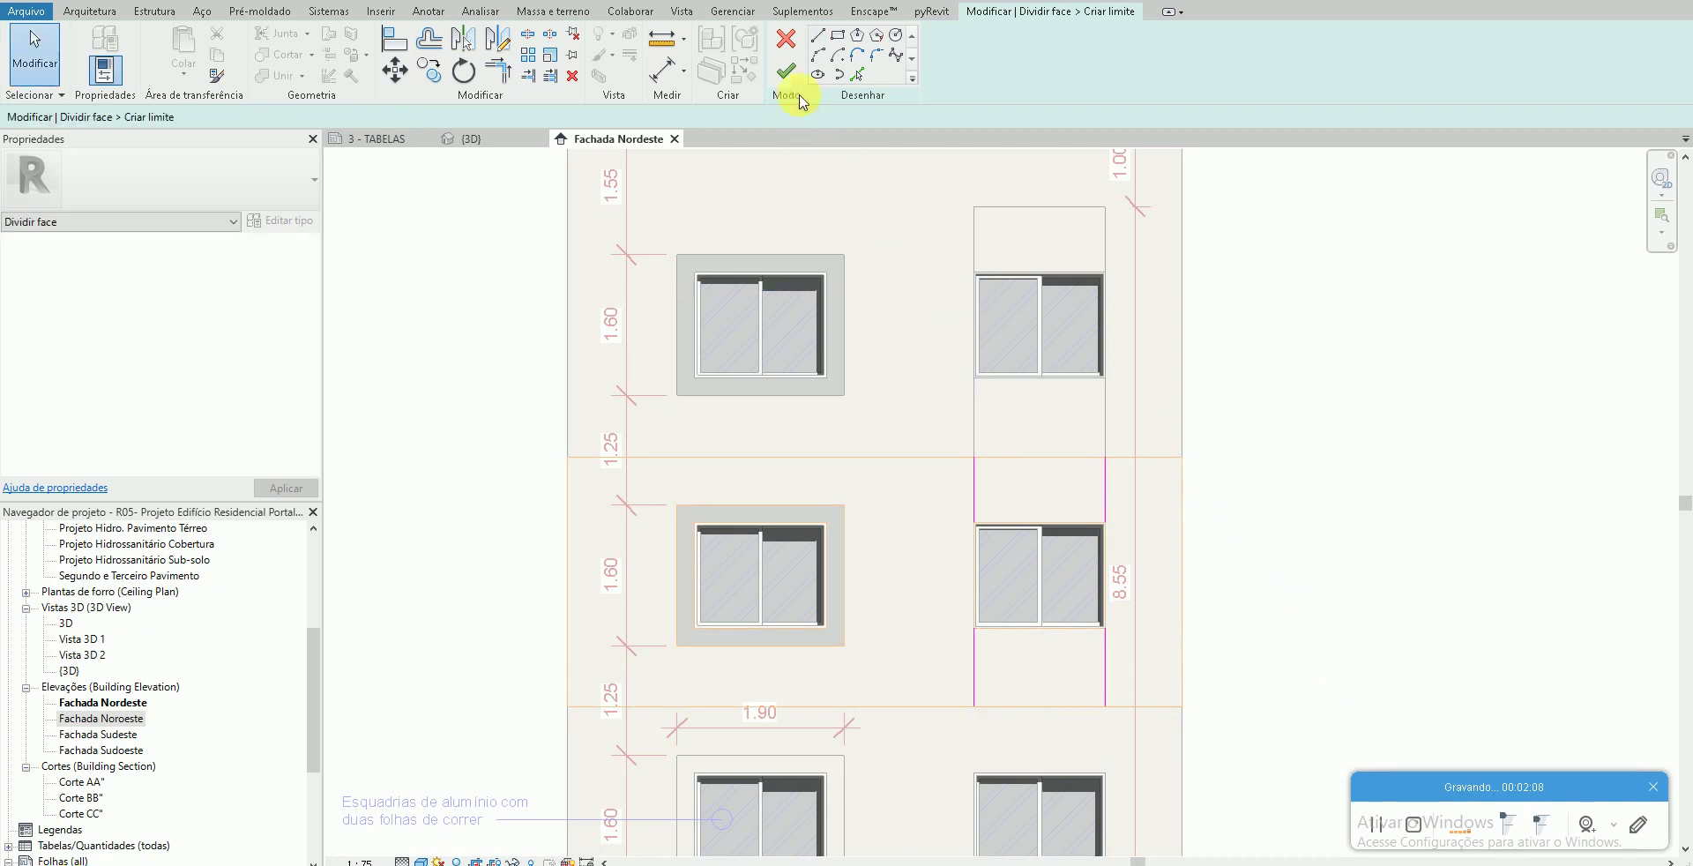
click(786, 70)
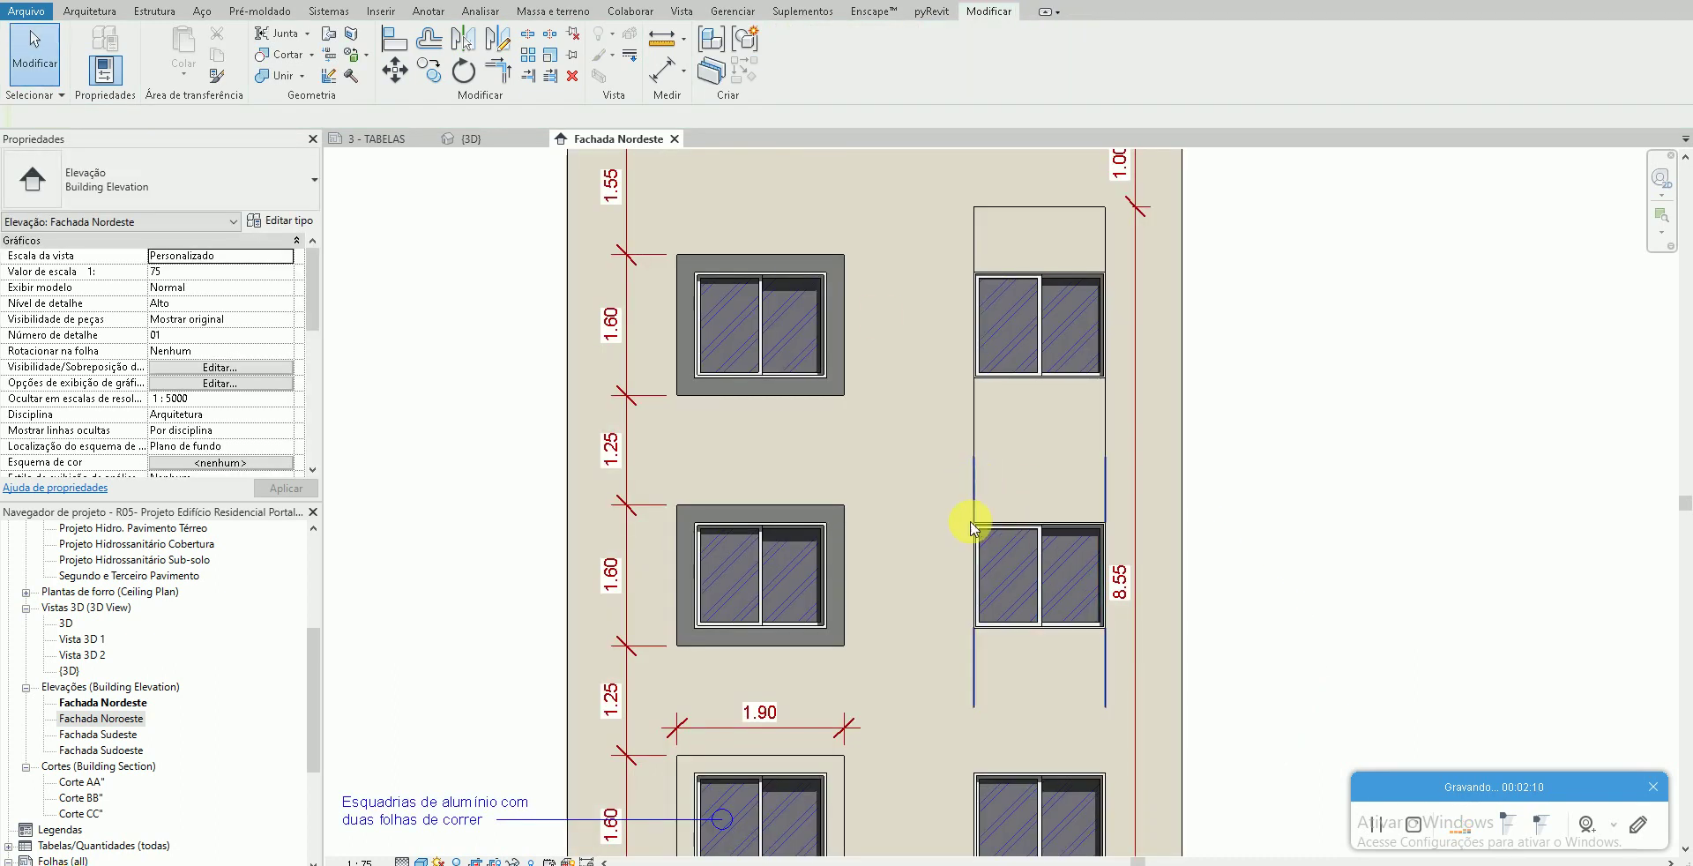
- Edit the new region's boundary, add and delete two short lines, then discard the edits
click(973, 520)
click(786, 66)
middle_drag(1107, 706, 1120, 549)
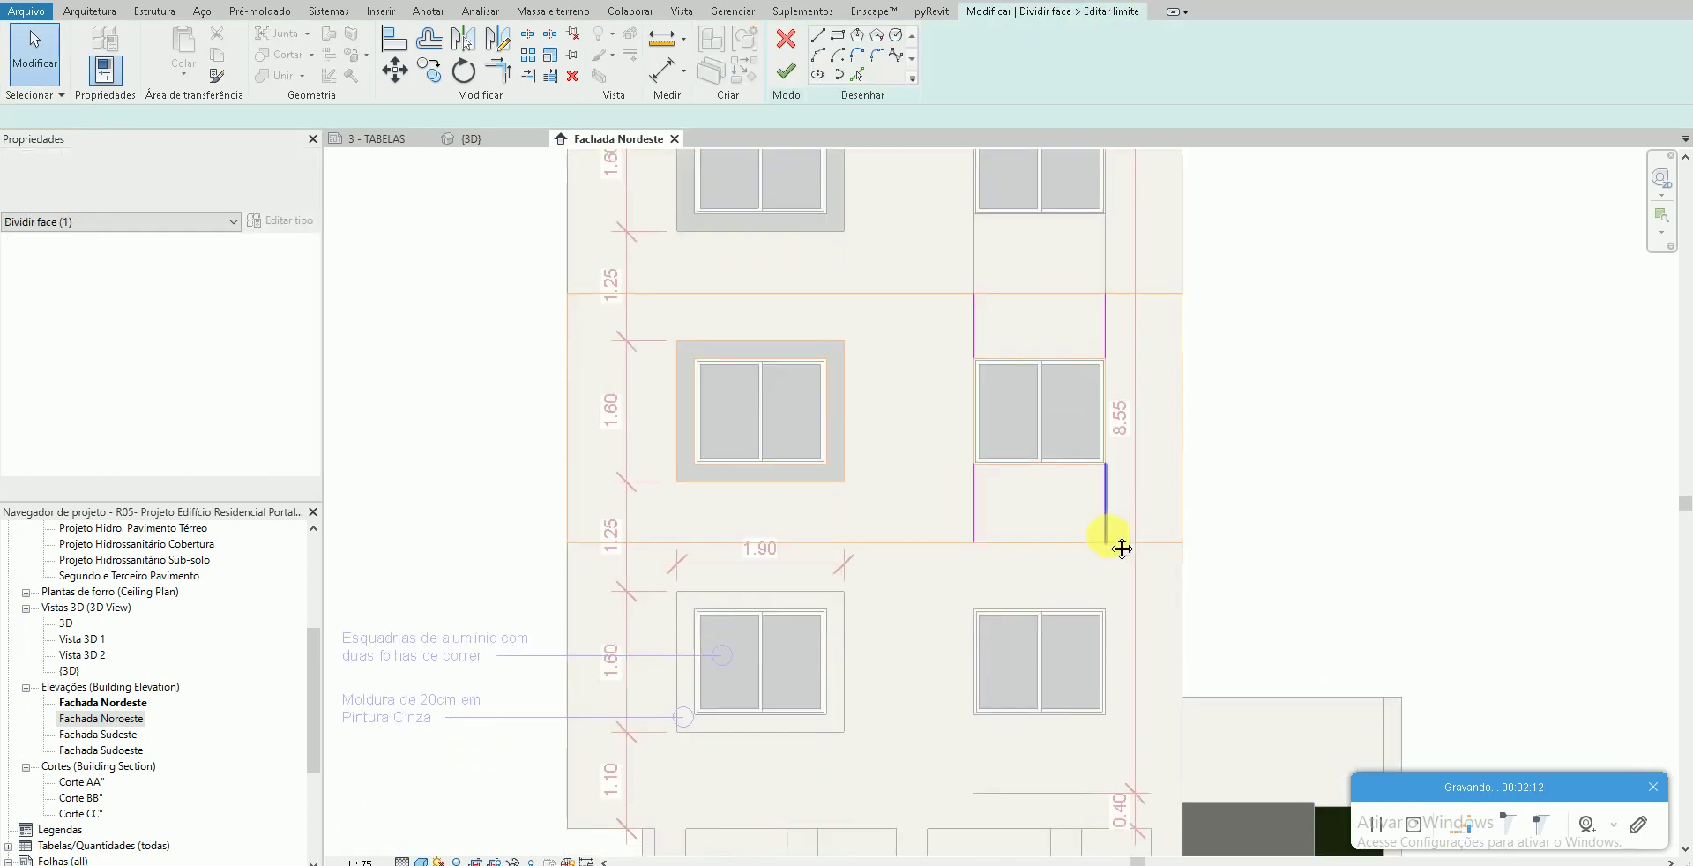
click(814, 37)
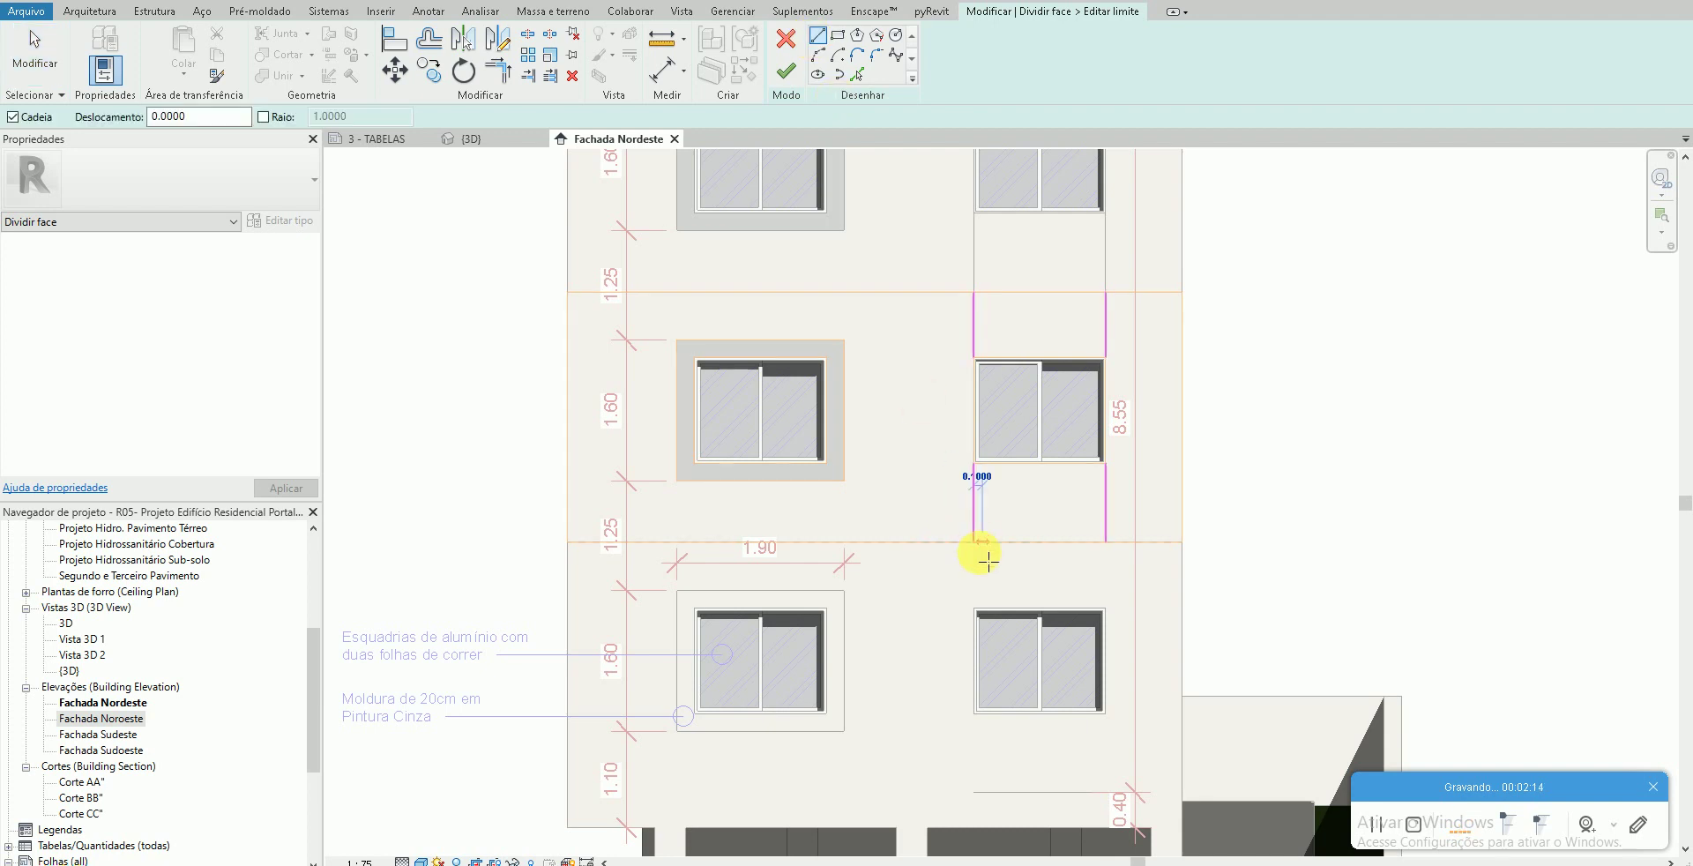
click(973, 541)
click(974, 609)
click(1105, 609)
click(1105, 542)
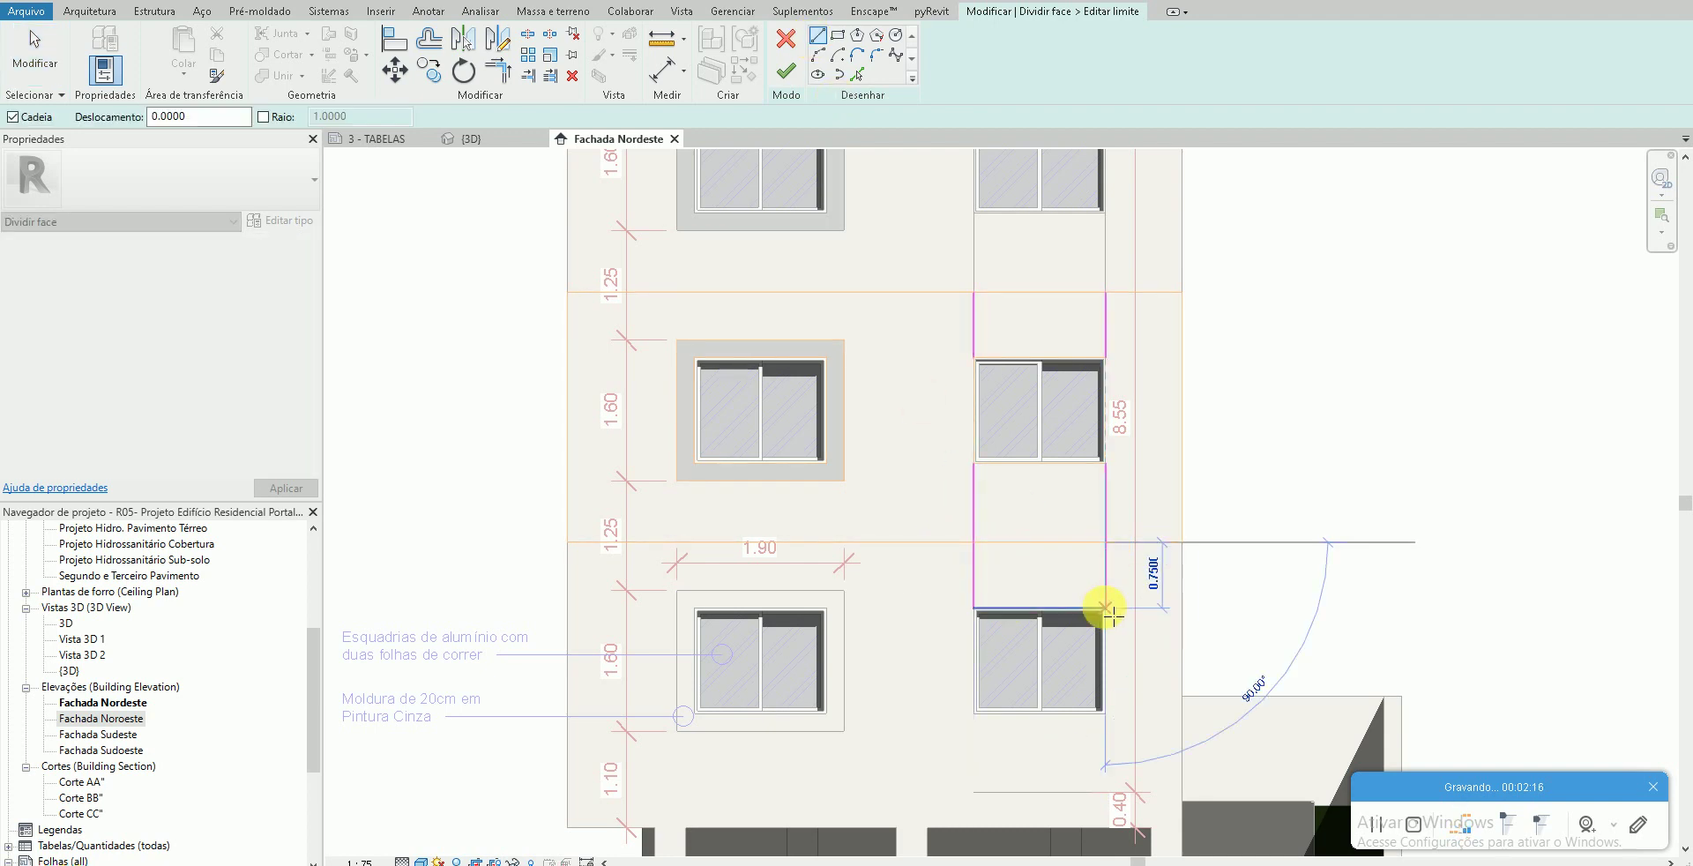
key(Escape)
key(Escape)
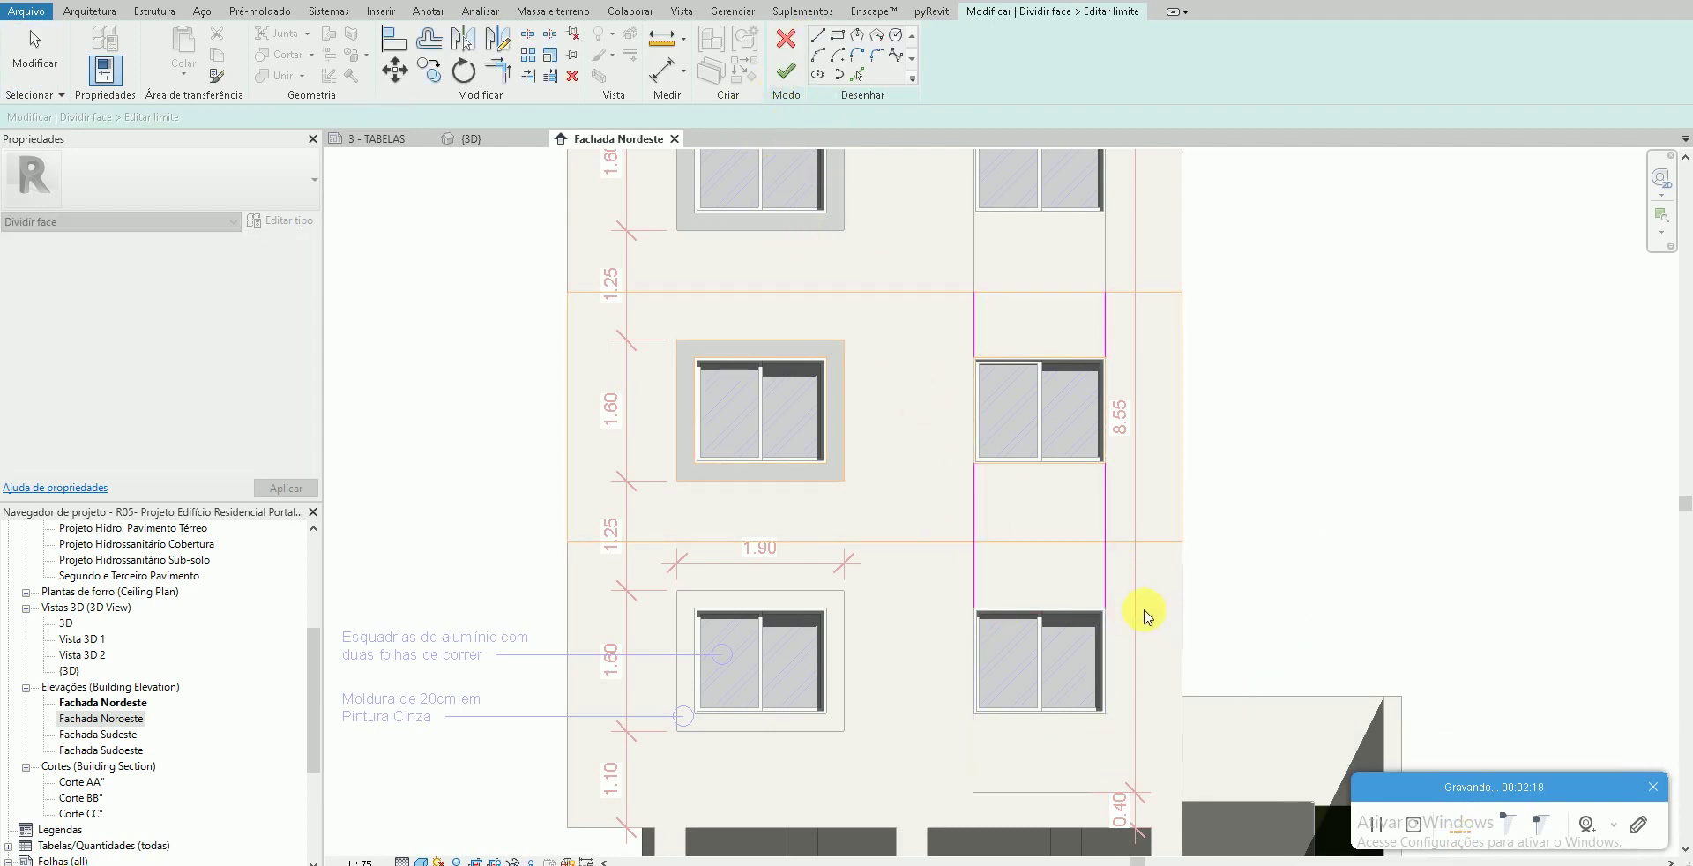
click(1105, 589)
ctrl+click(974, 578)
key(Delete)
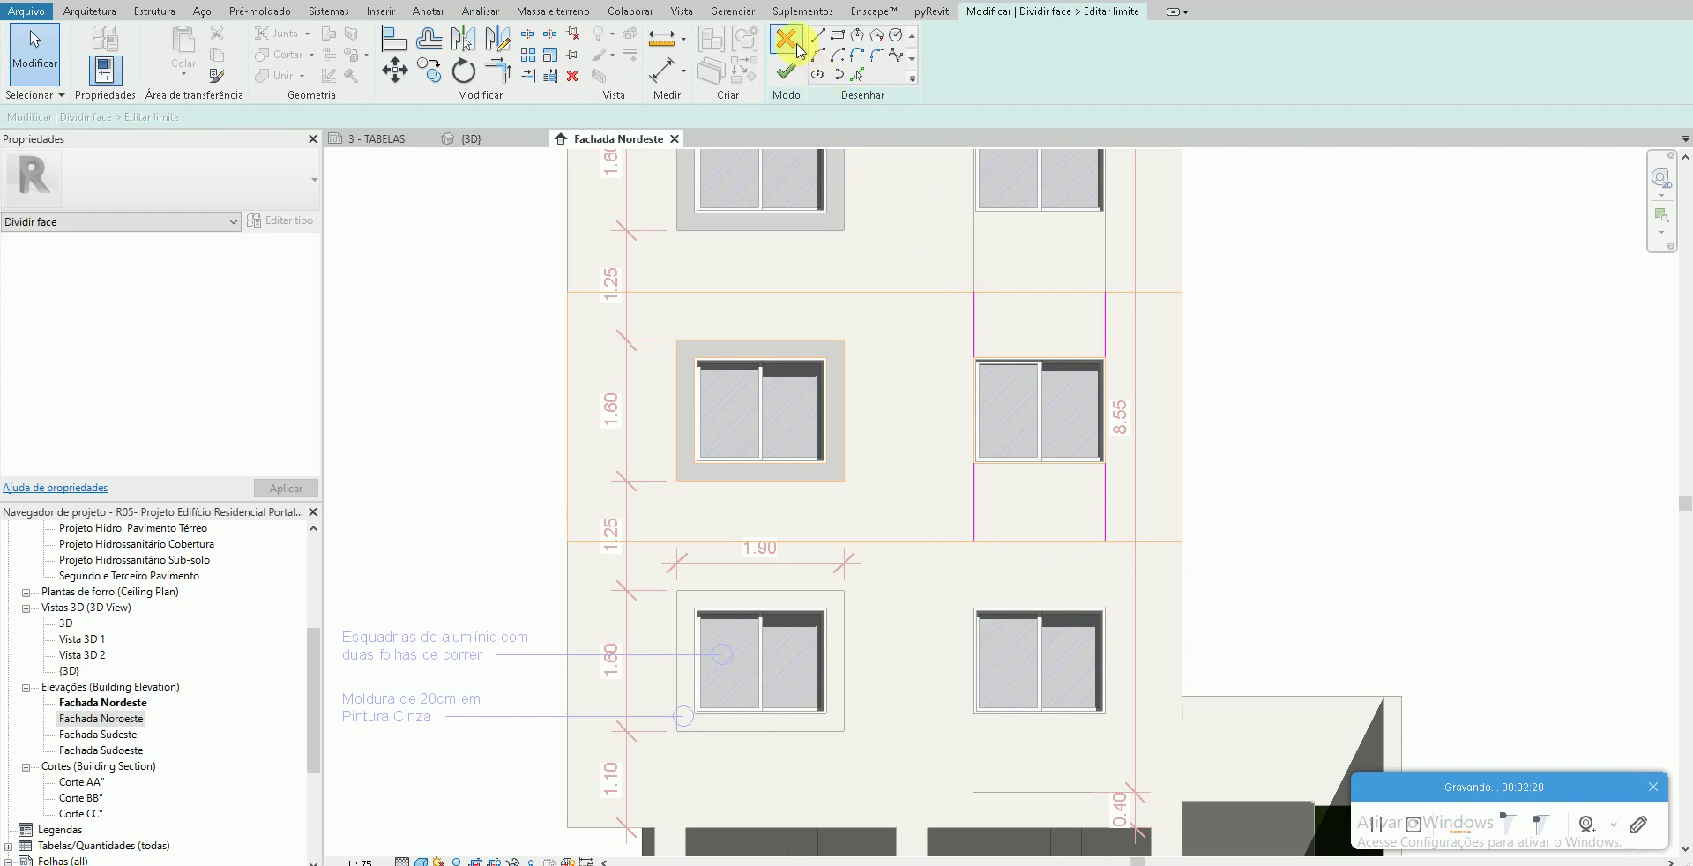
click(786, 40)
click(889, 464)
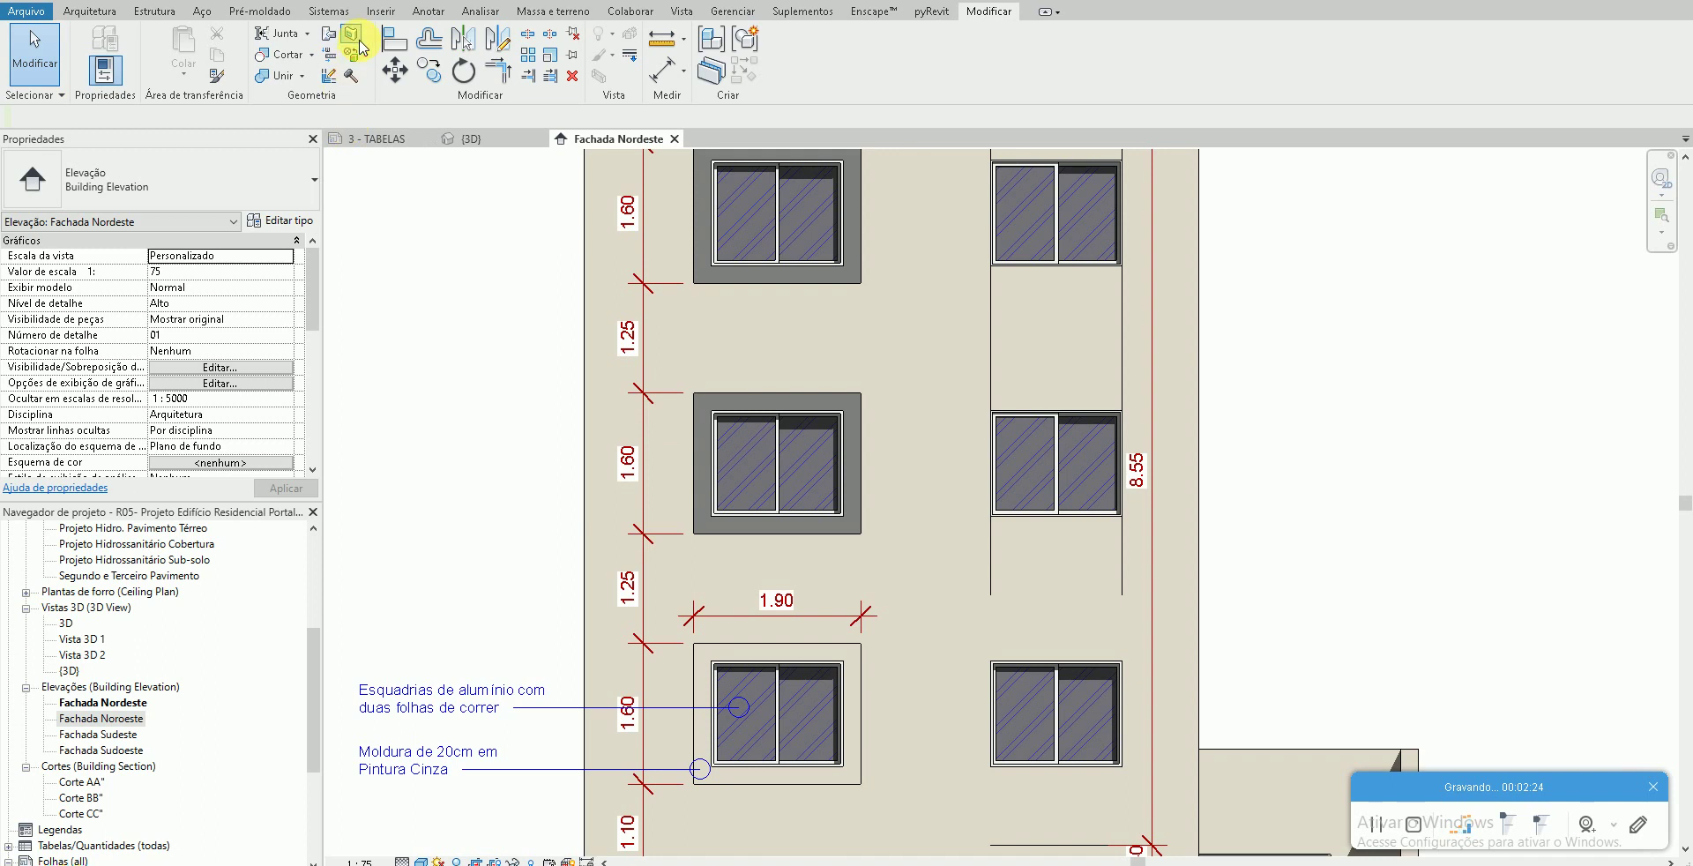
- Split the face again with boundaries below the middle window down to the facade base
click(362, 49)
click(1173, 634)
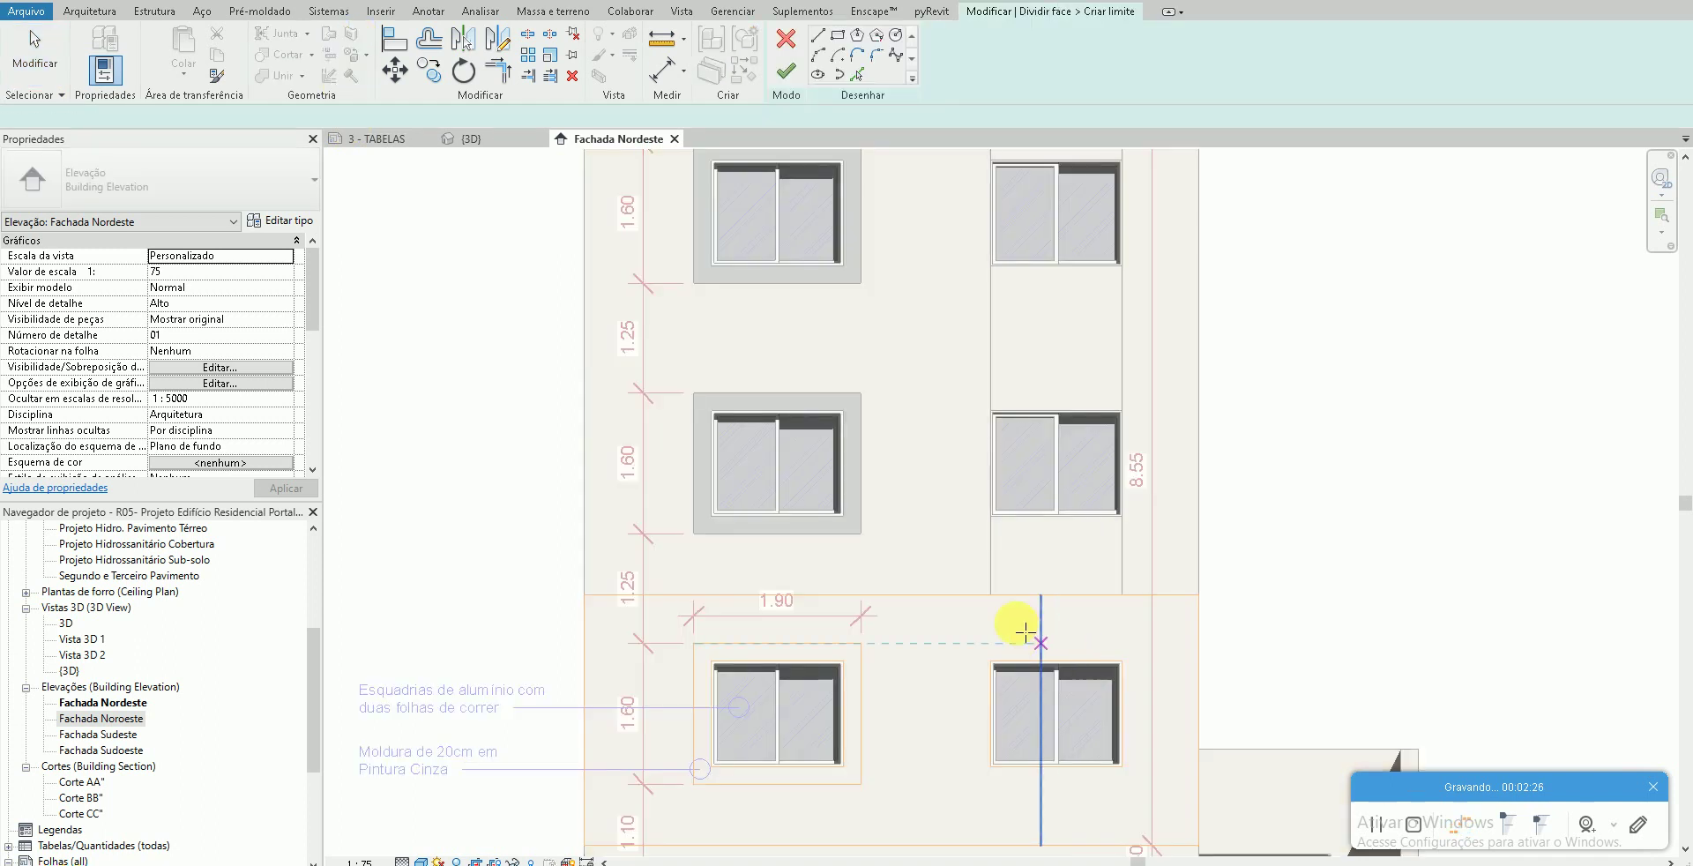
click(990, 595)
click(990, 661)
click(1122, 595)
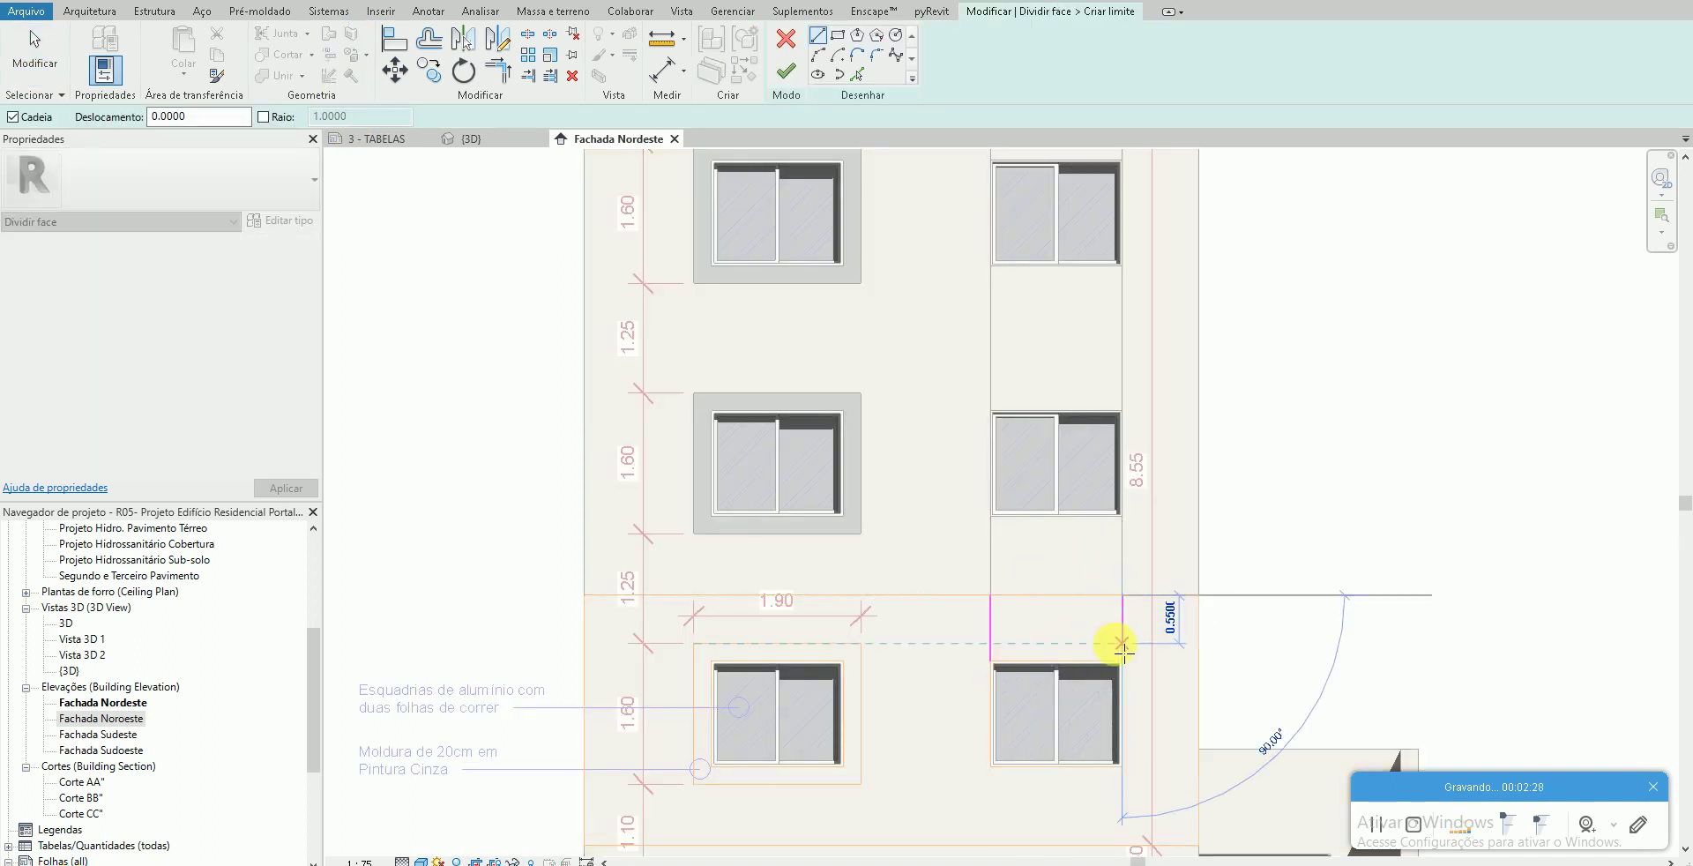
click(1121, 661)
middle_drag(1014, 758, 1019, 625)
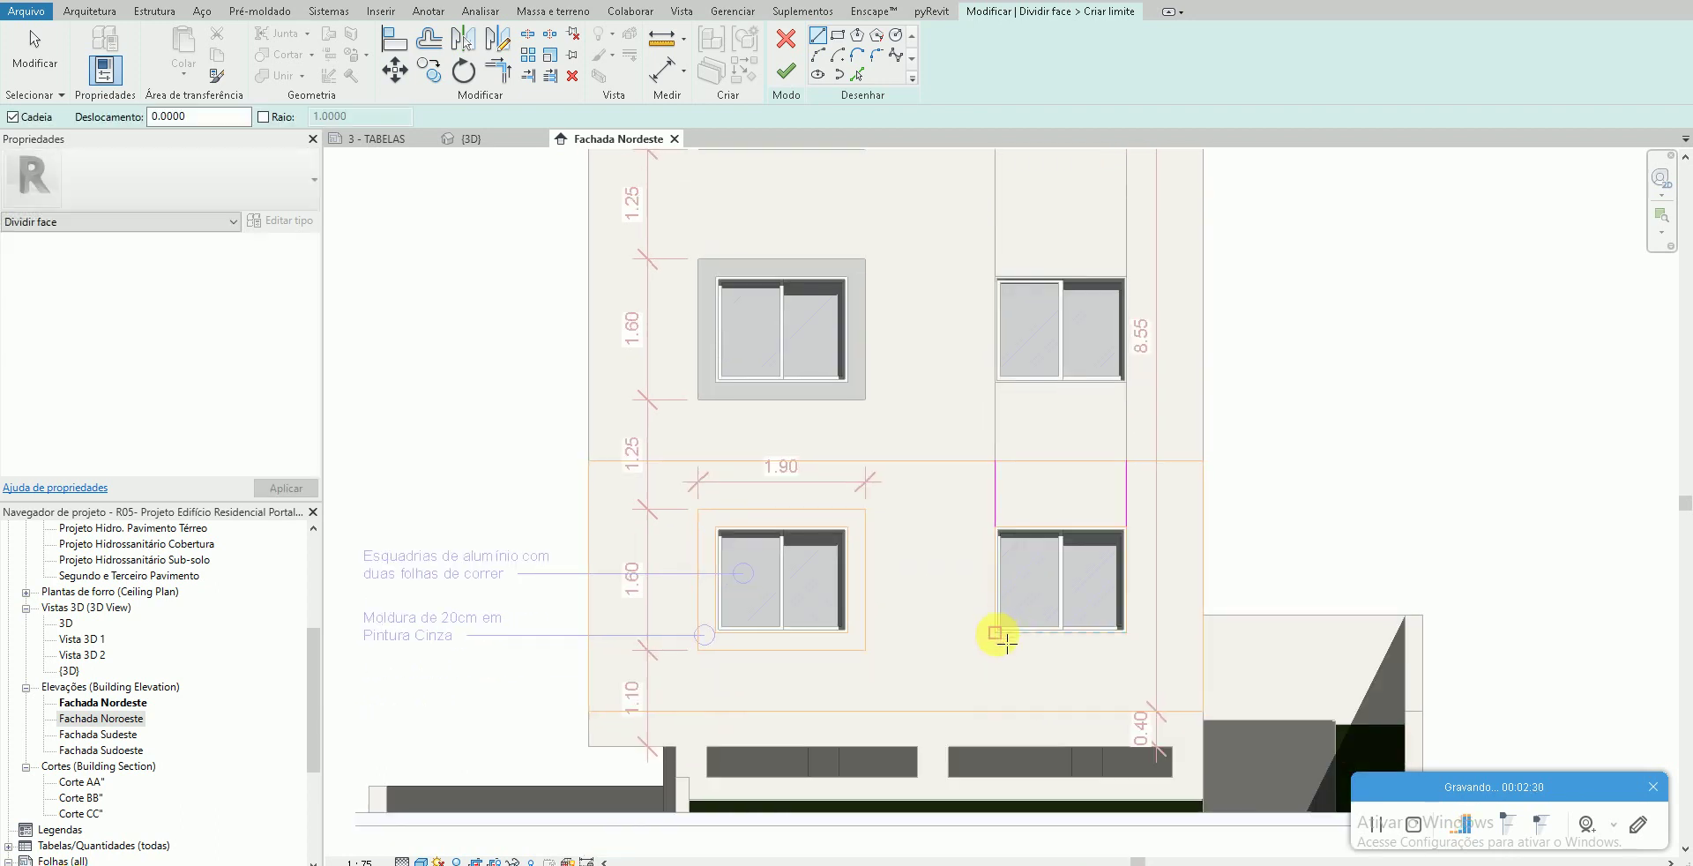
click(995, 631)
click(995, 711)
click(1126, 631)
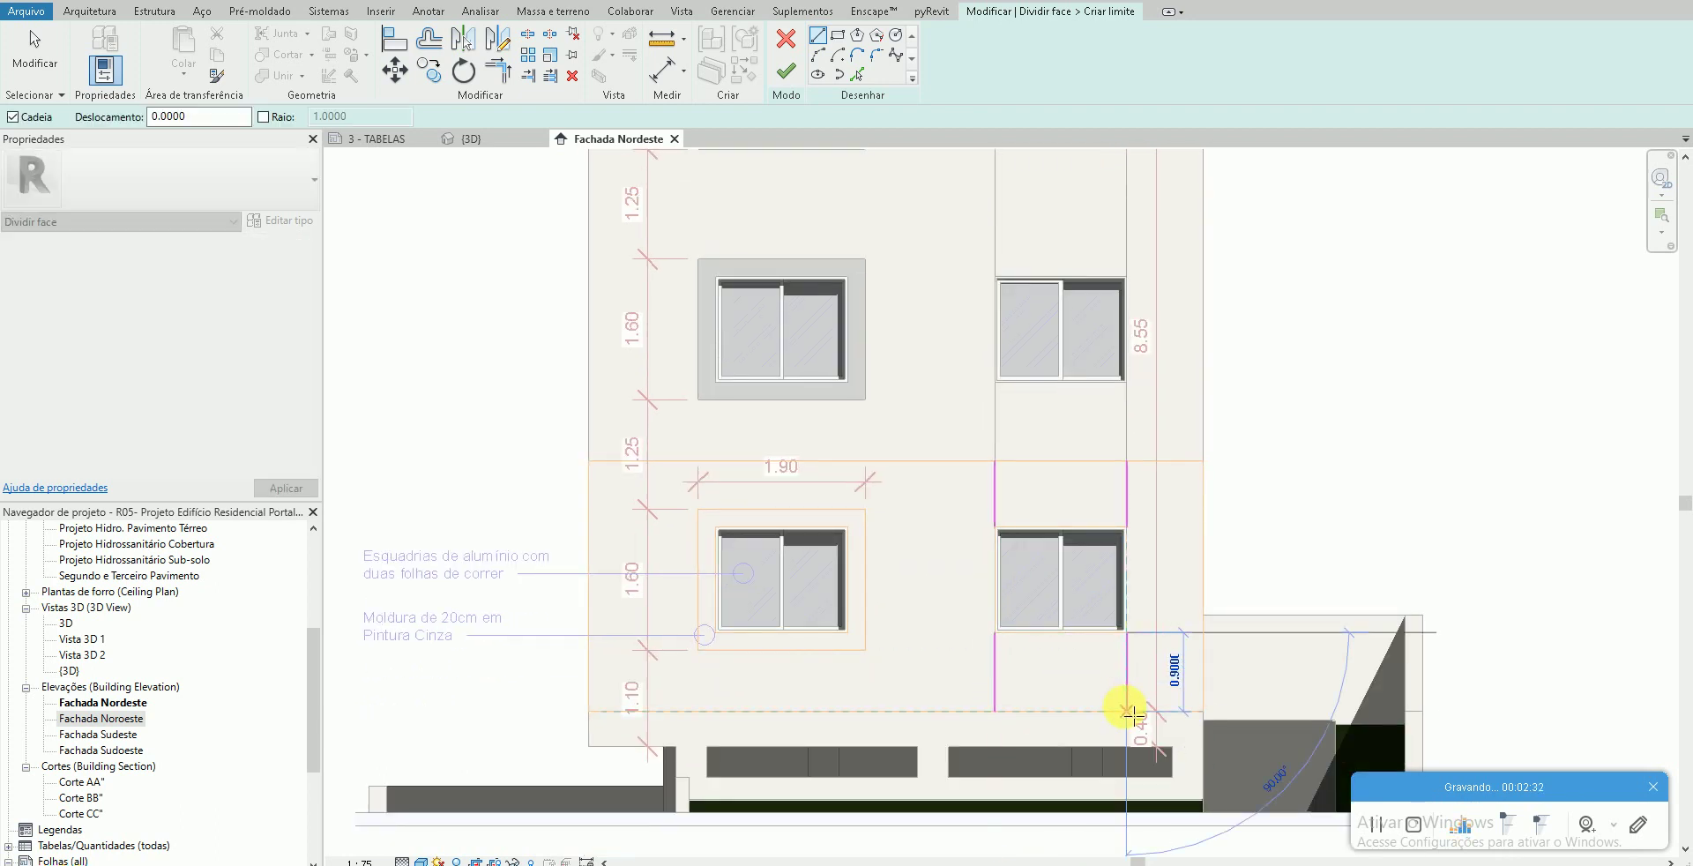
click(1126, 710)
key(Escape)
click(785, 70)
scroll(1088, 618, down, 2)
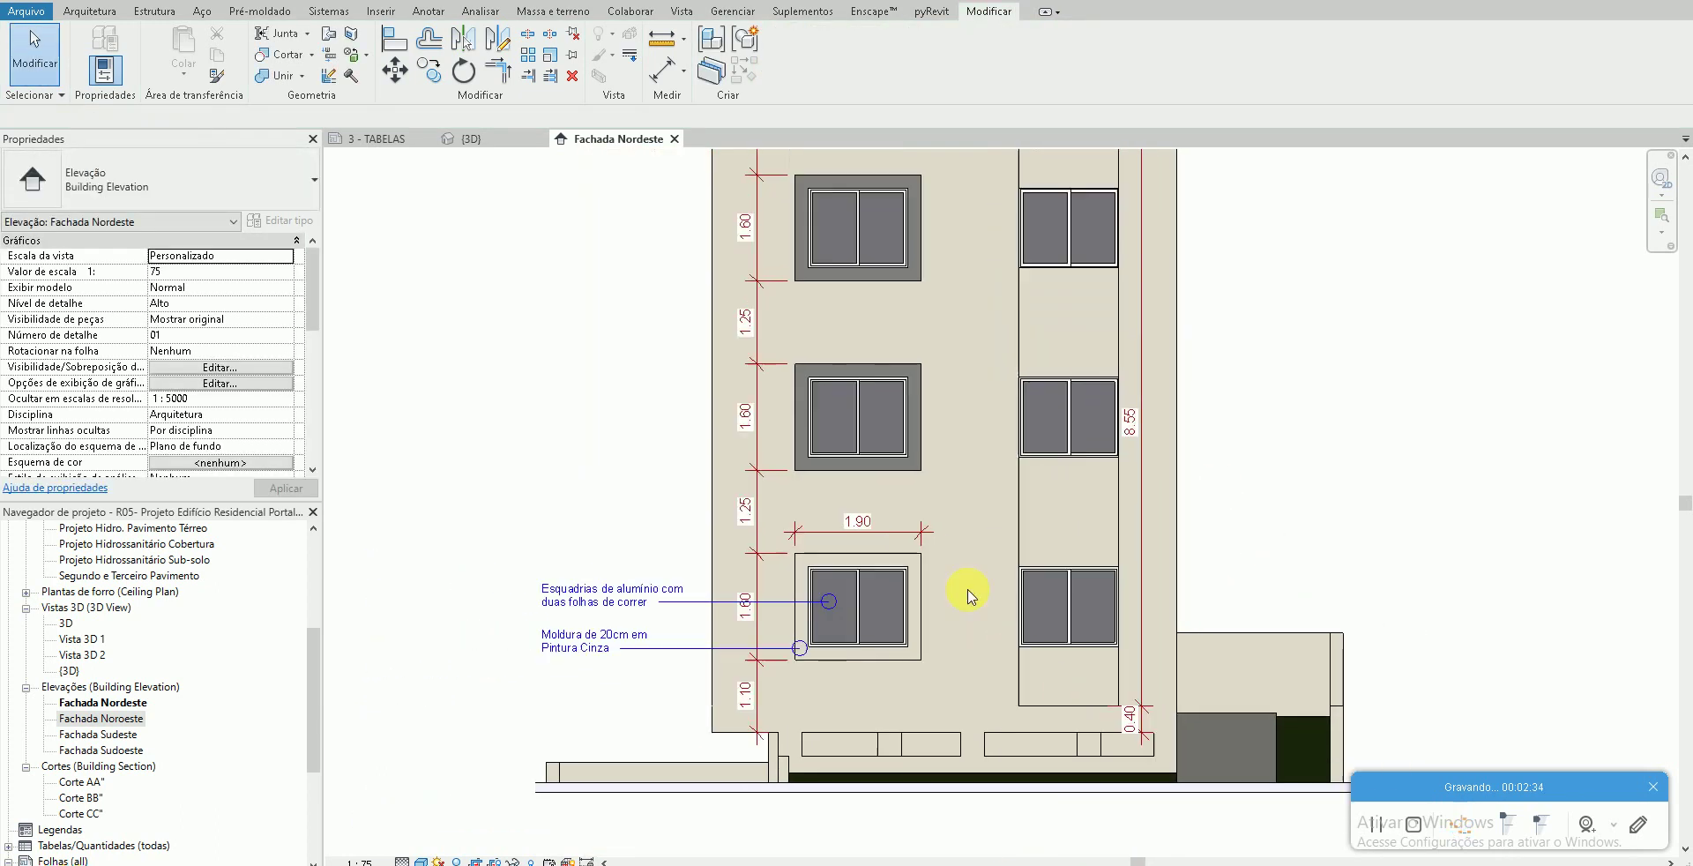
- Return to the {3D} view, orbit to the northeast facade, and bring up Paint's material list with PT
click(323, 3)
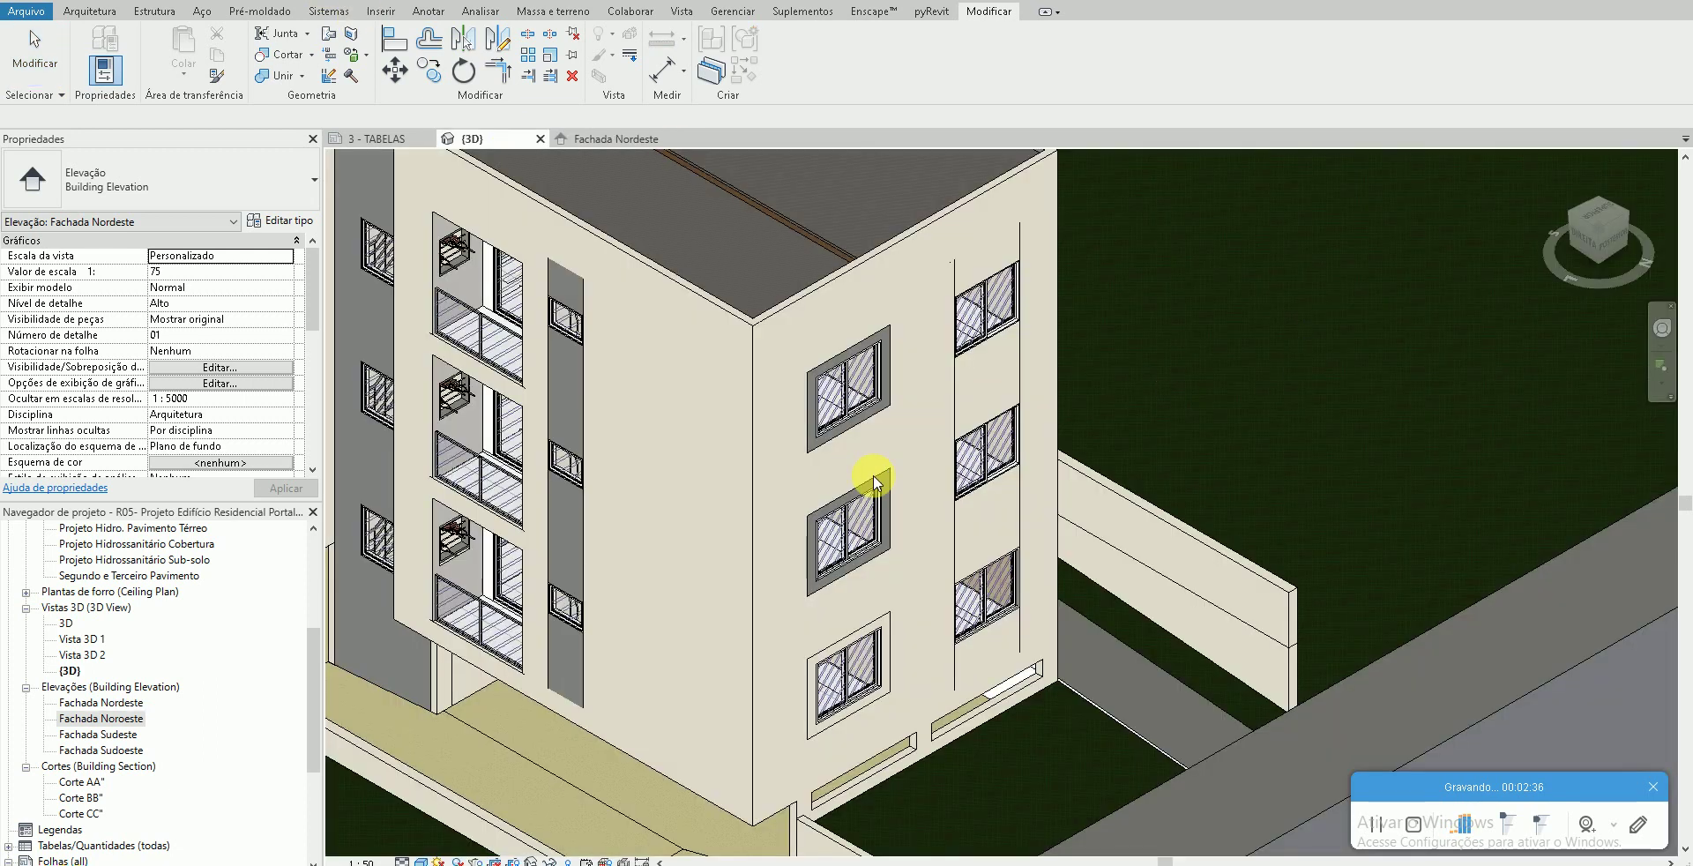
shift+middle_drag(1271, 560, 1285, 579)
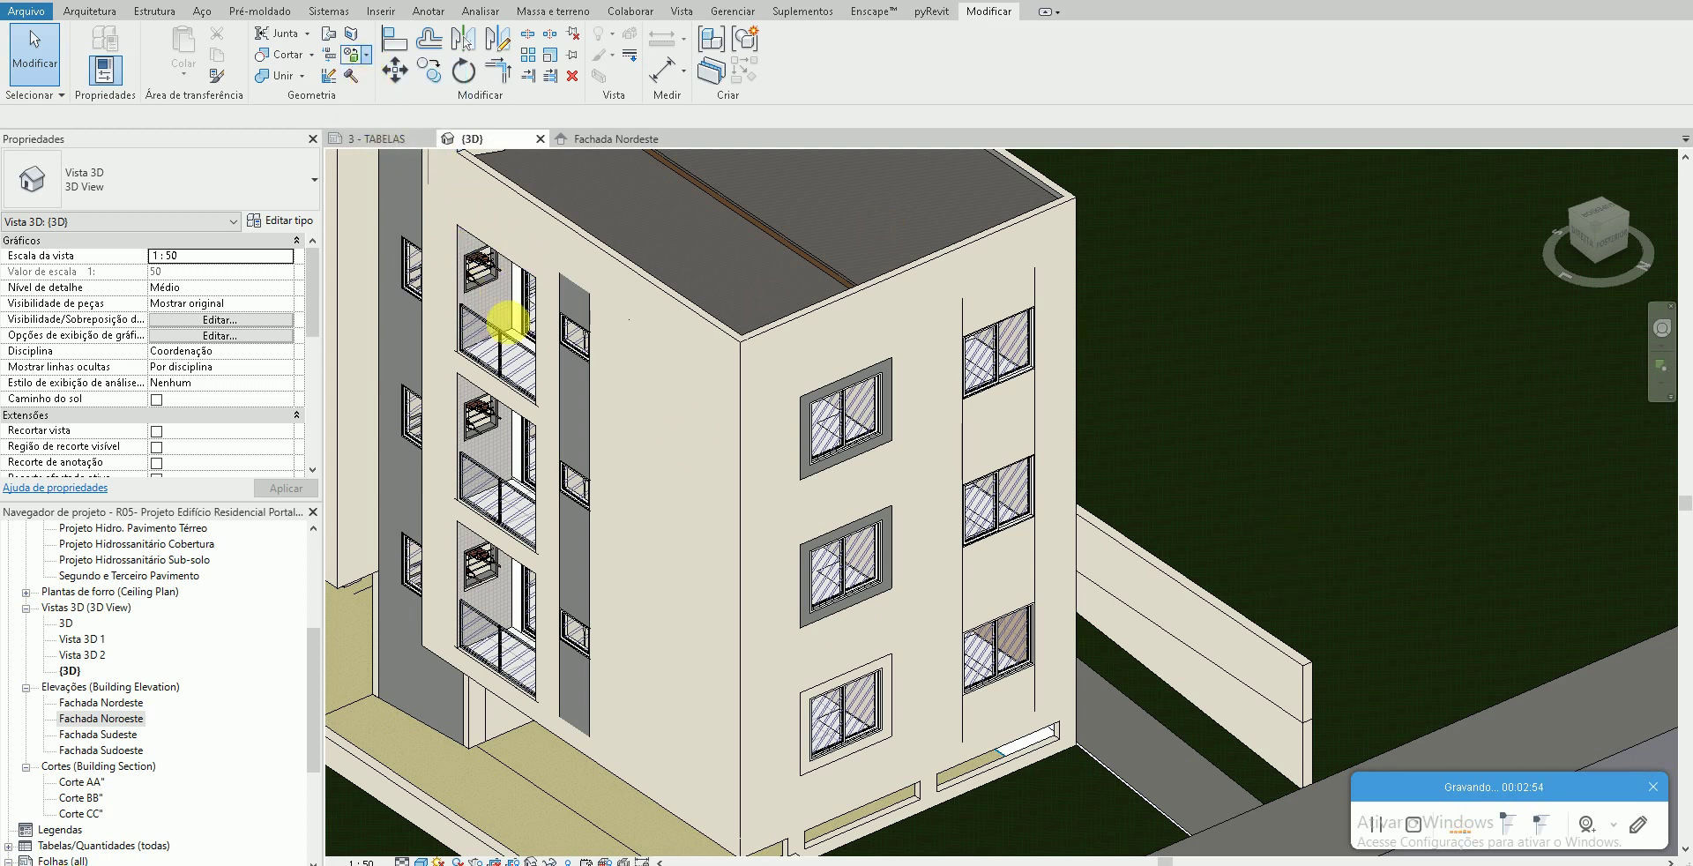
key(p)
key(t)
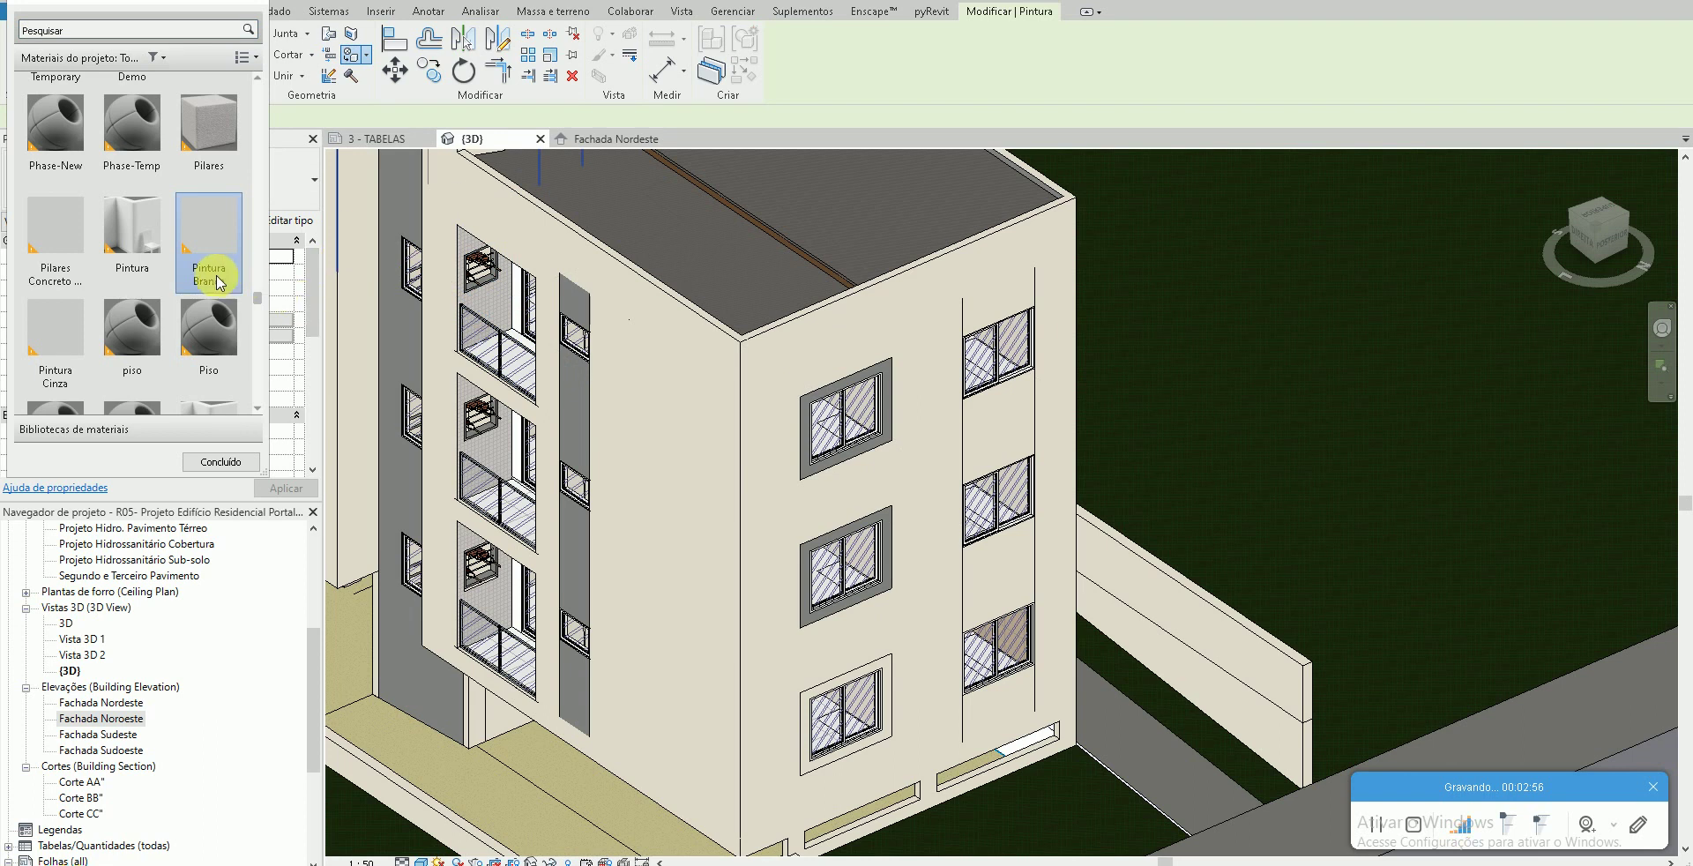
- Search the paint materials for 'pintura' and then 'cinza', then close the material list
click(134, 31)
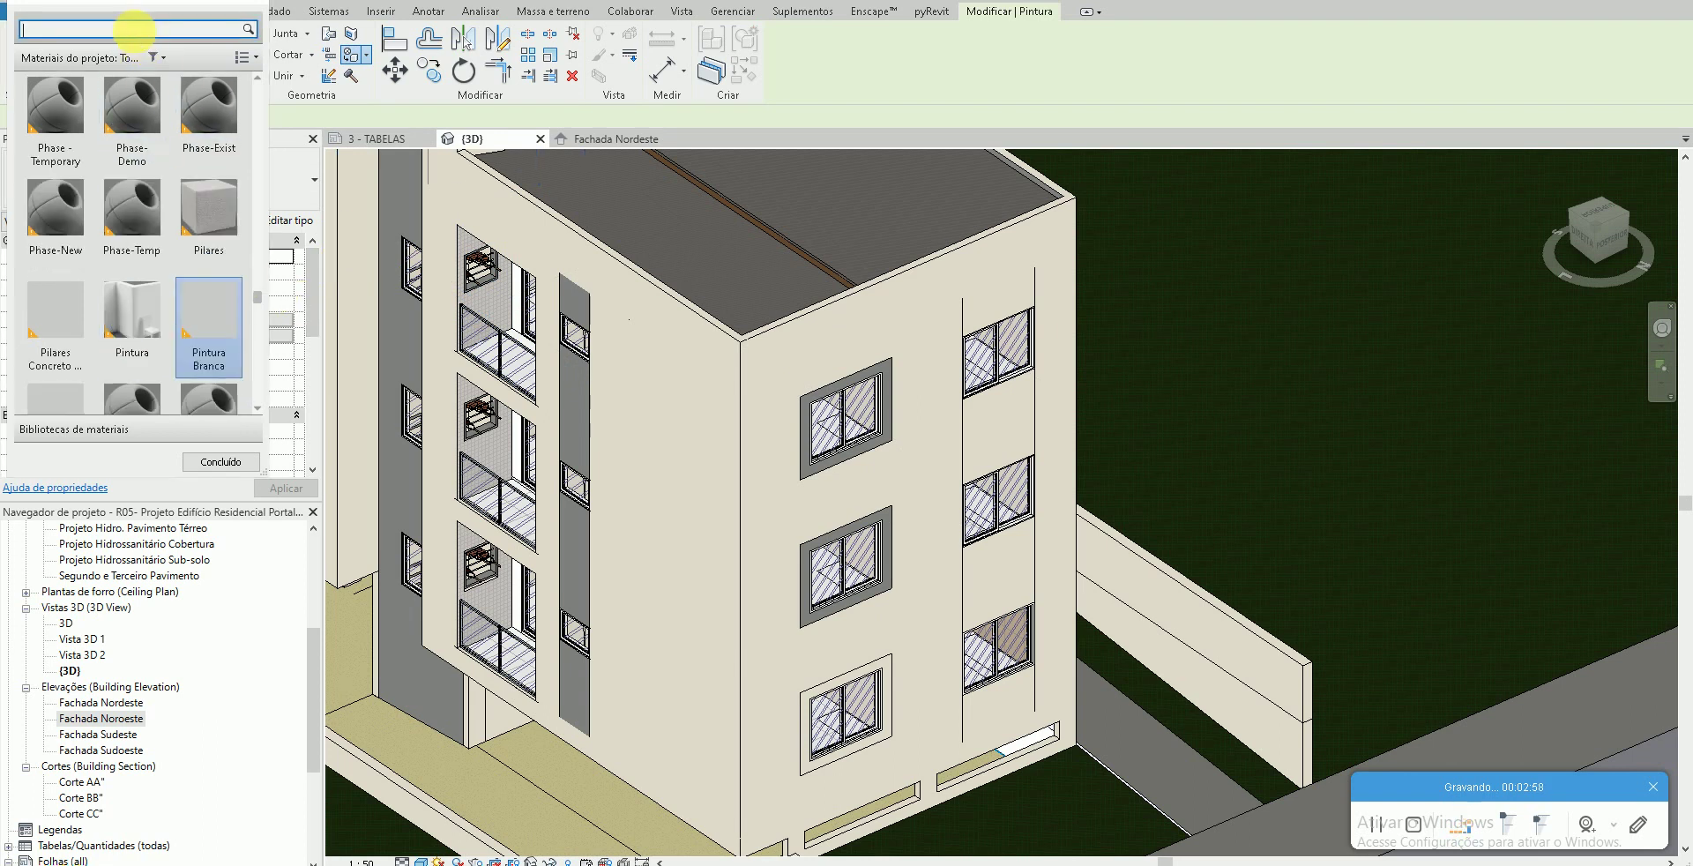
text(pintura)
key(Return)
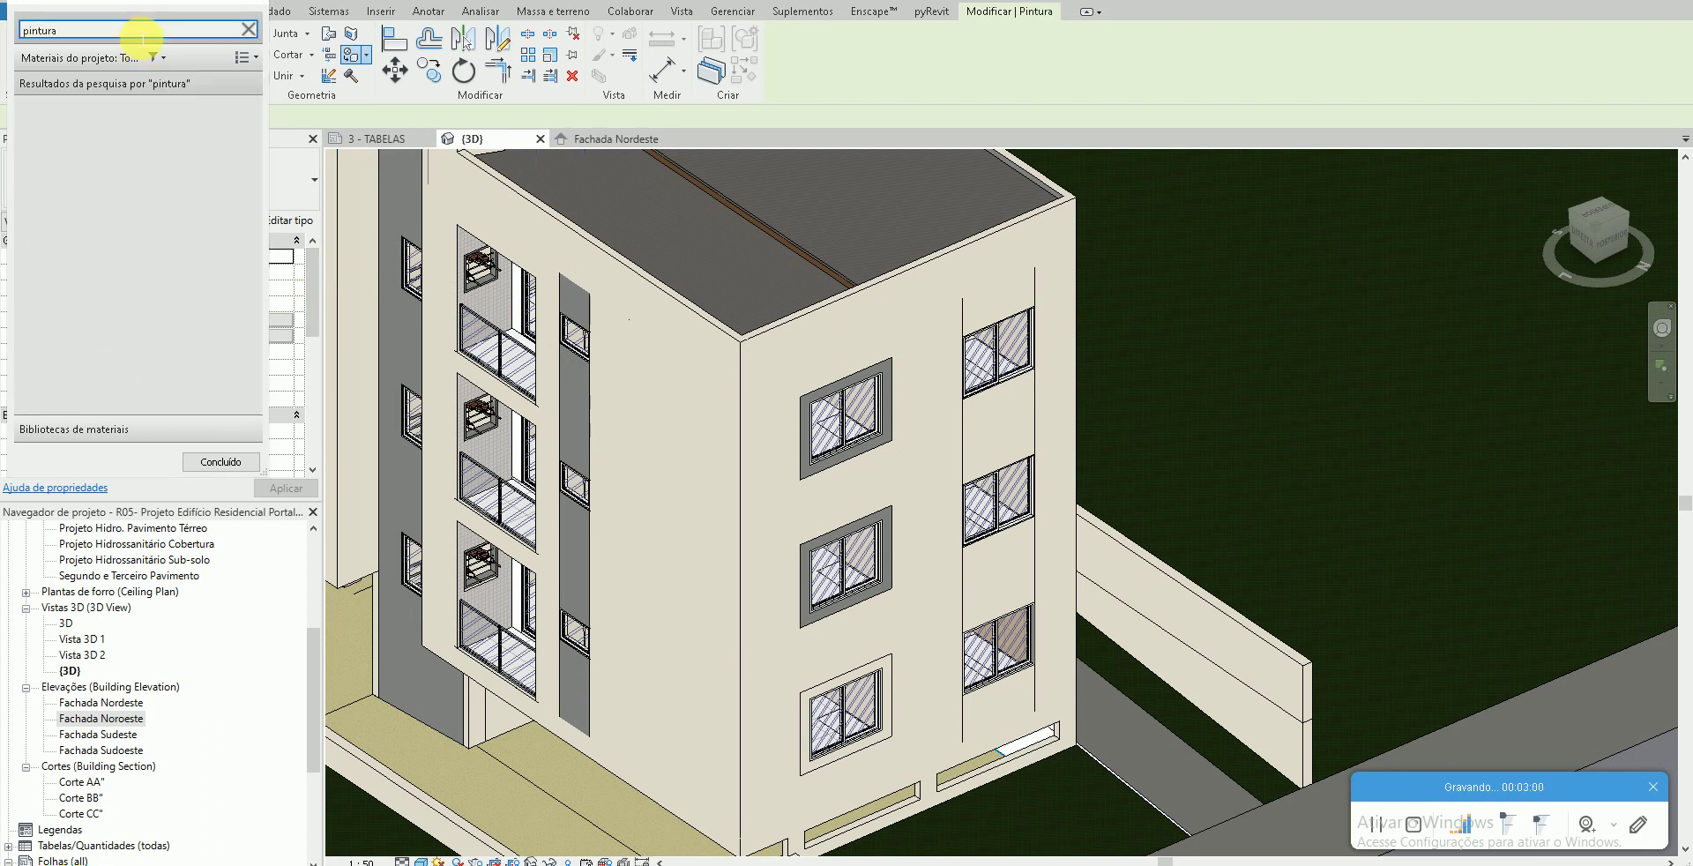
scroll(159, 221, down, 10)
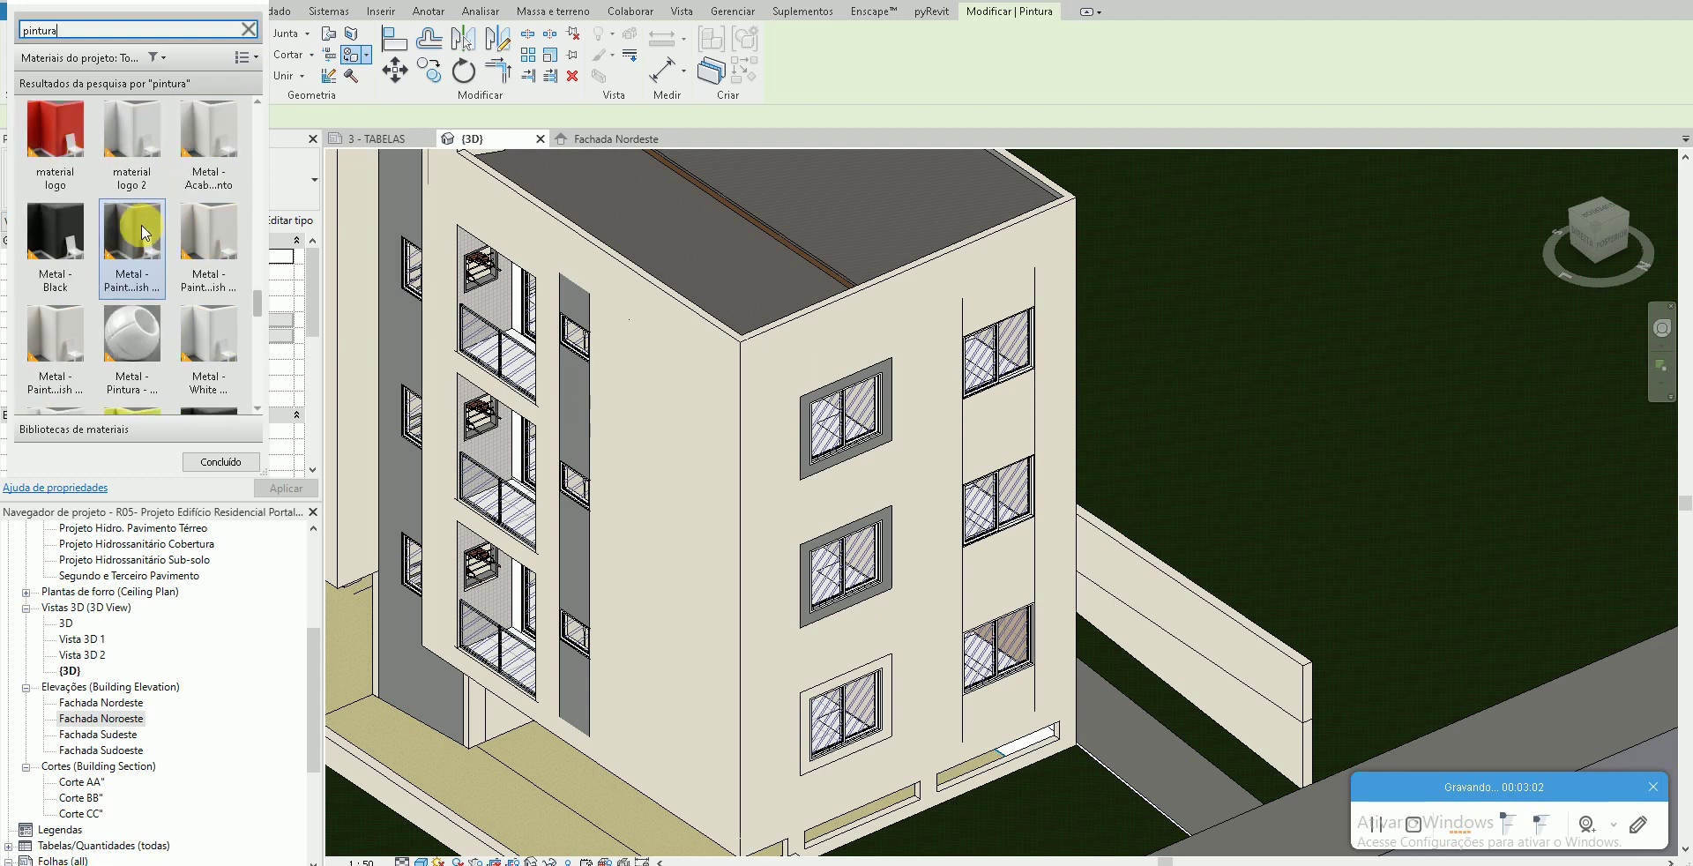
scroll(168, 247, up, 4)
scroll(168, 247, up, 3)
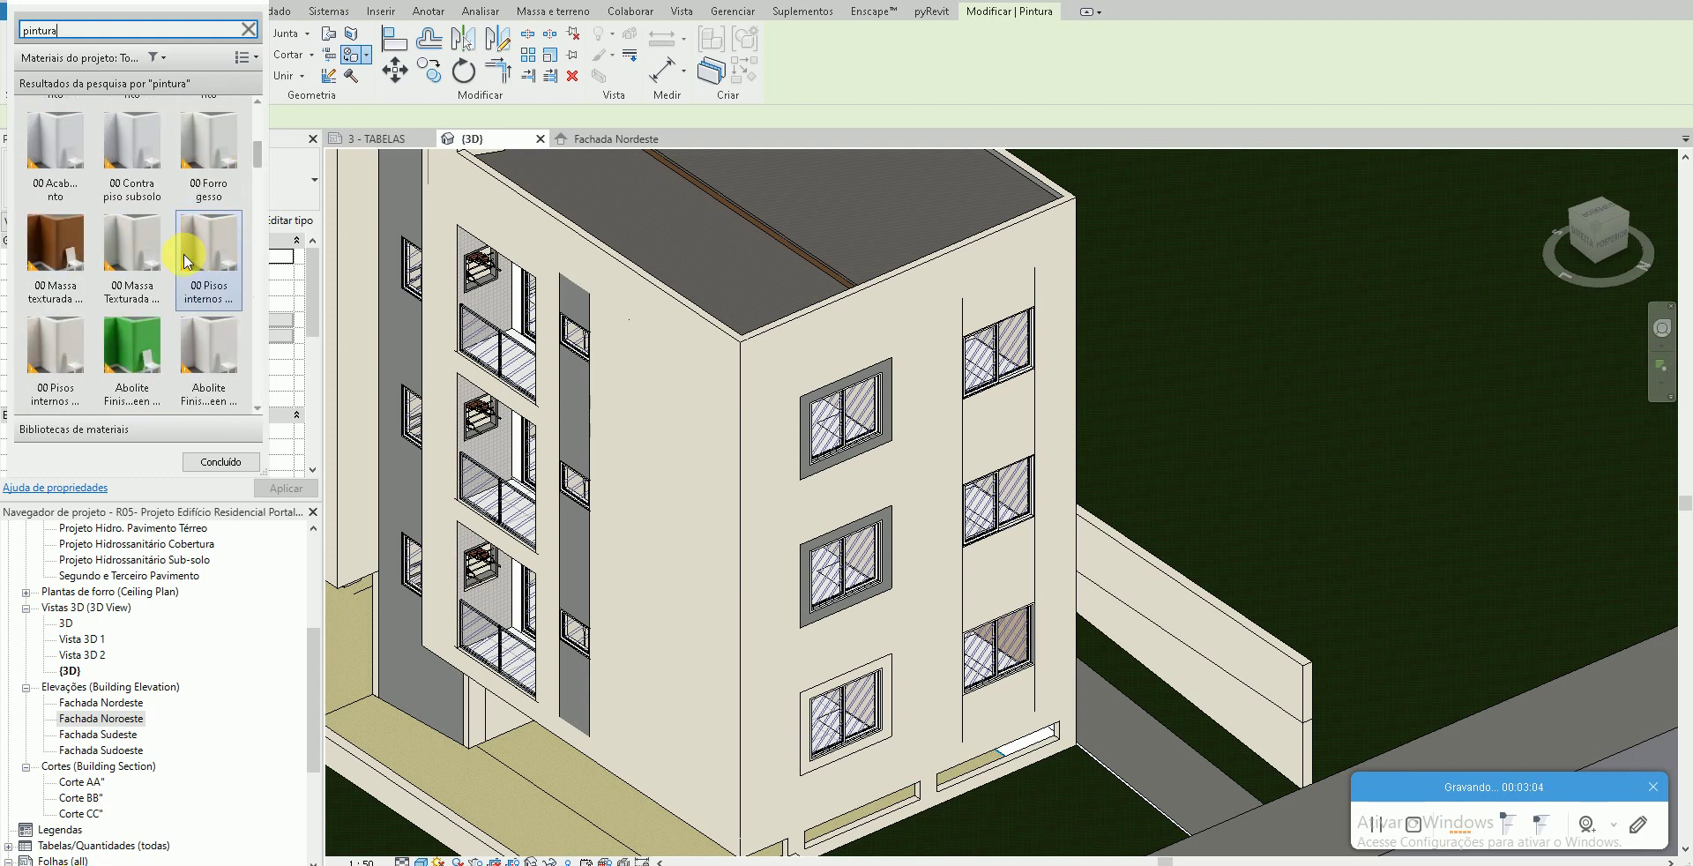
scroll(167, 247, up, 3)
text(cinza)
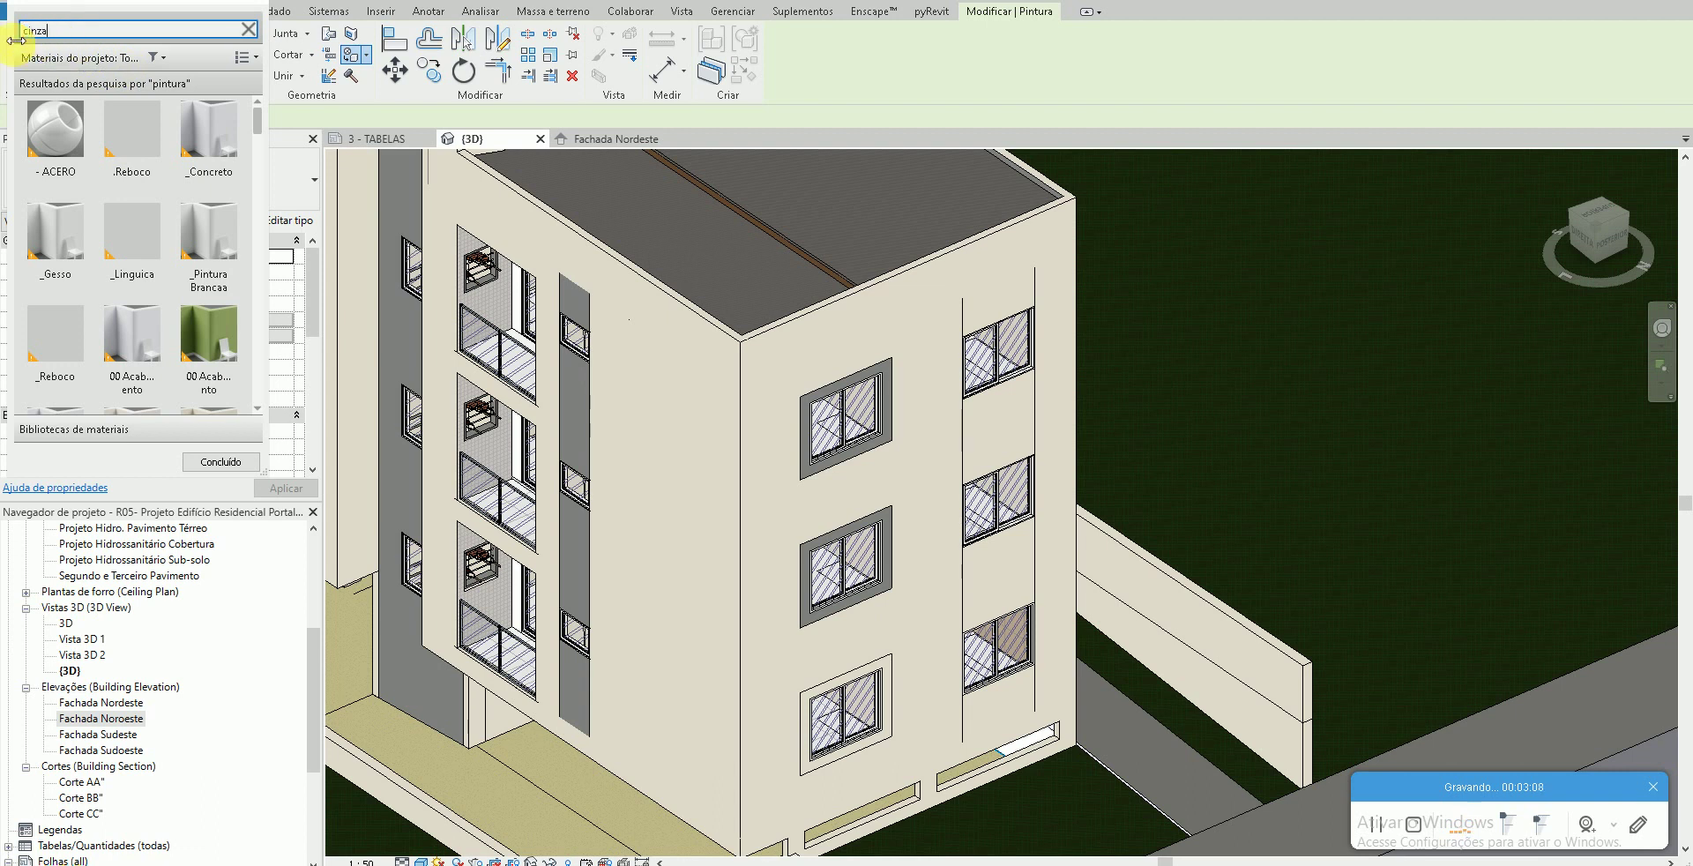
key(Return)
scroll(141, 229, down, 3)
scroll(145, 228, down, 3)
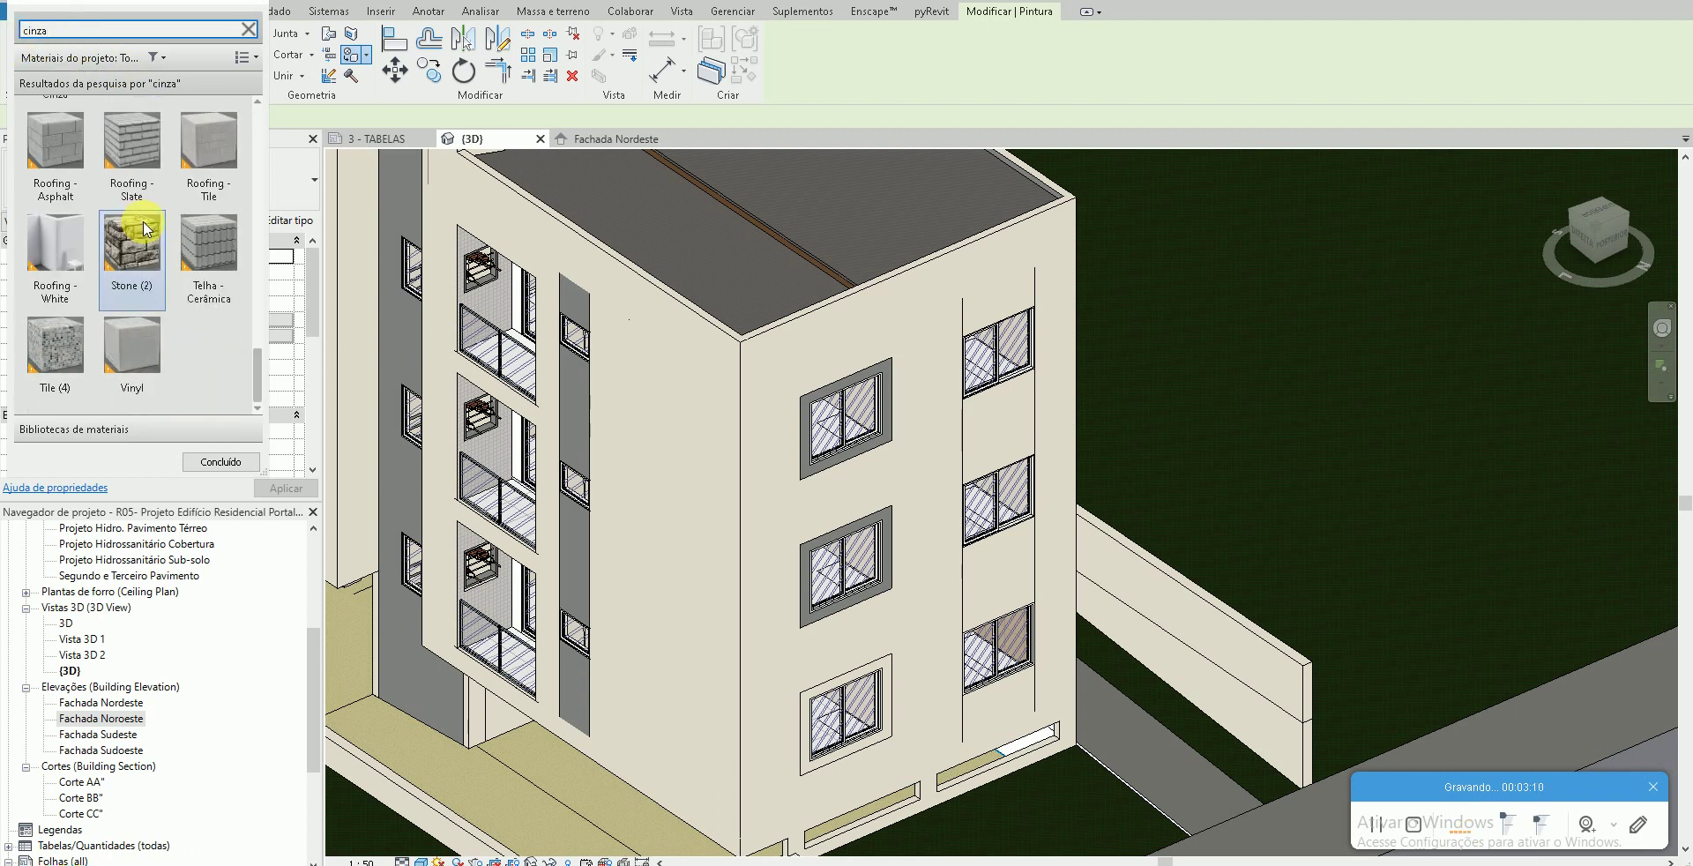
scroll(154, 238, up, 3)
scroll(177, 251, up, 3)
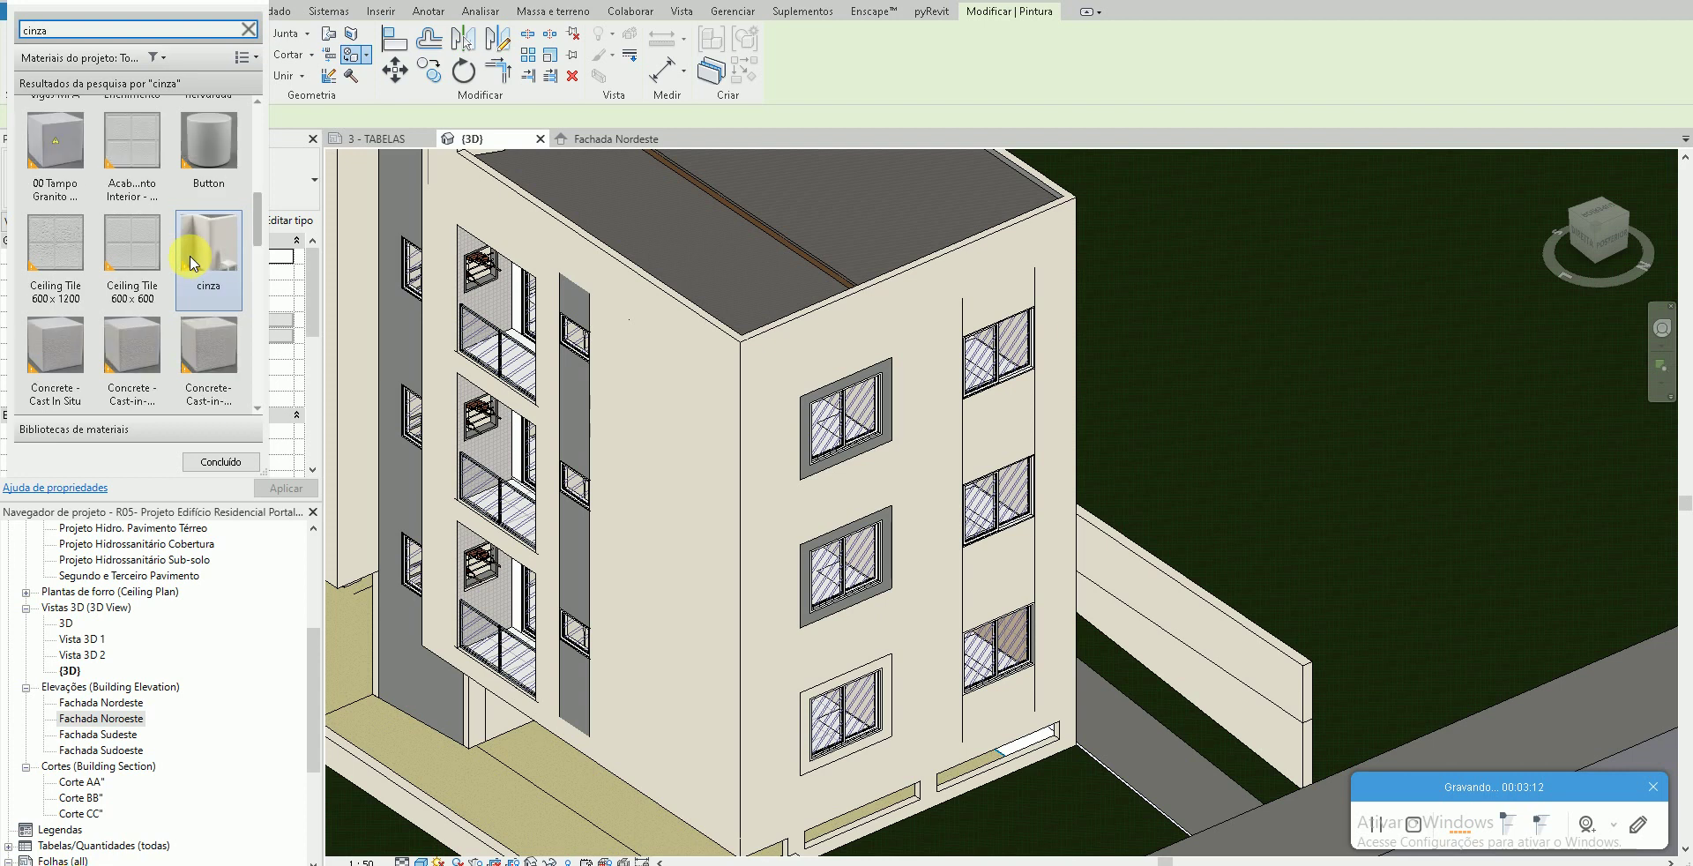
scroll(186, 256, up, 3)
scroll(192, 262, up, 3)
key(Escape)
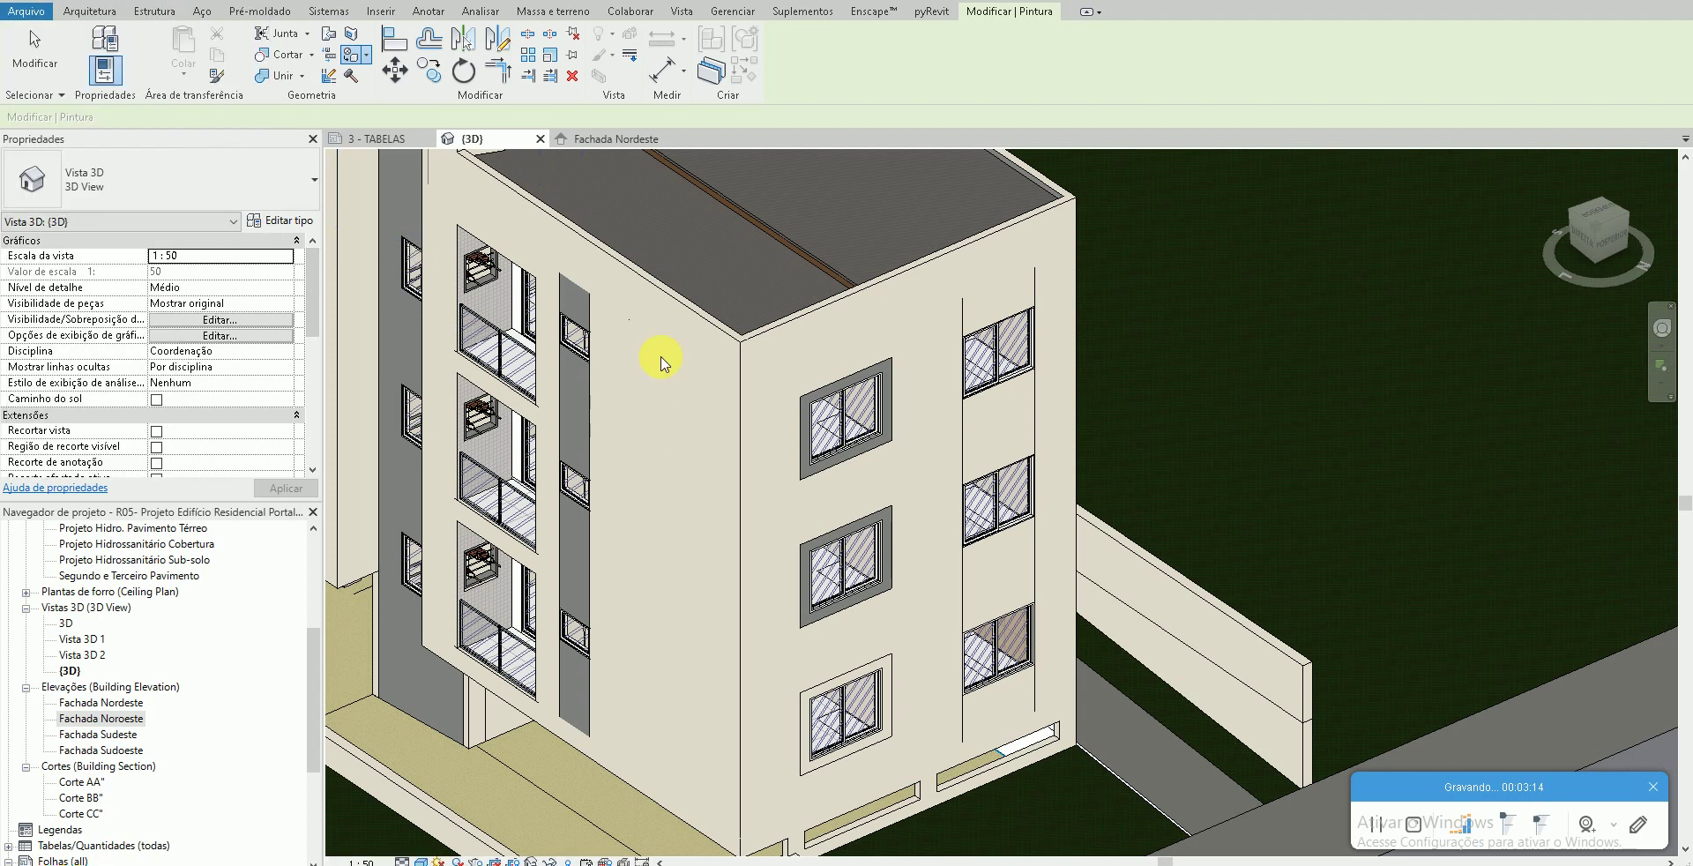
- Open the Fachada Noroeste and Nordeste elevations and tag a window surround's material
double_click(119, 719)
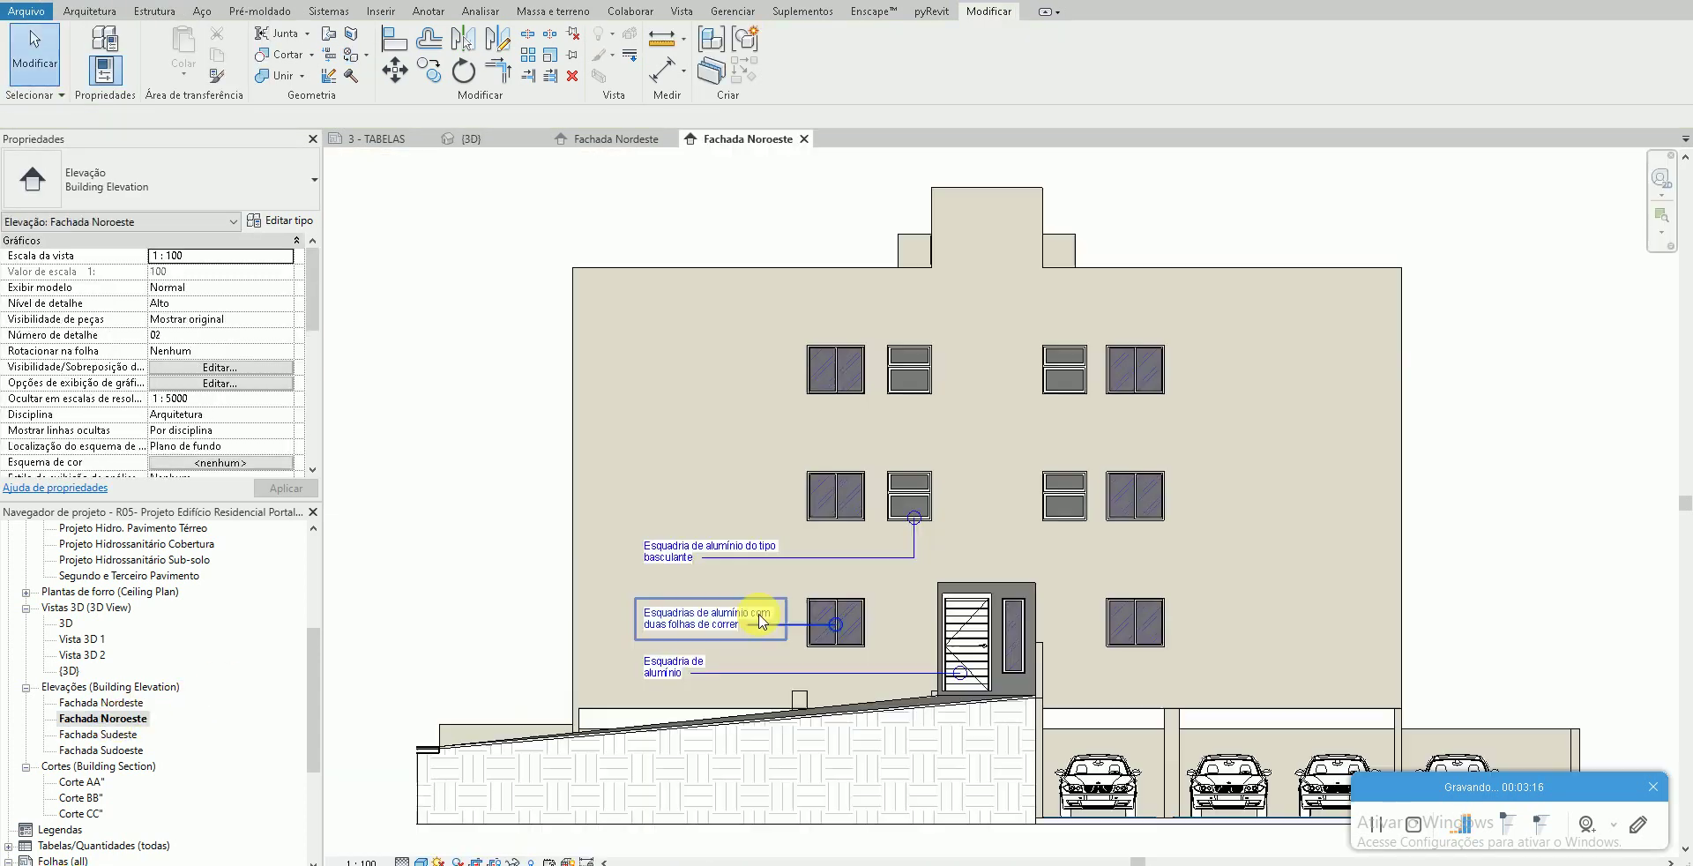
double_click(124, 702)
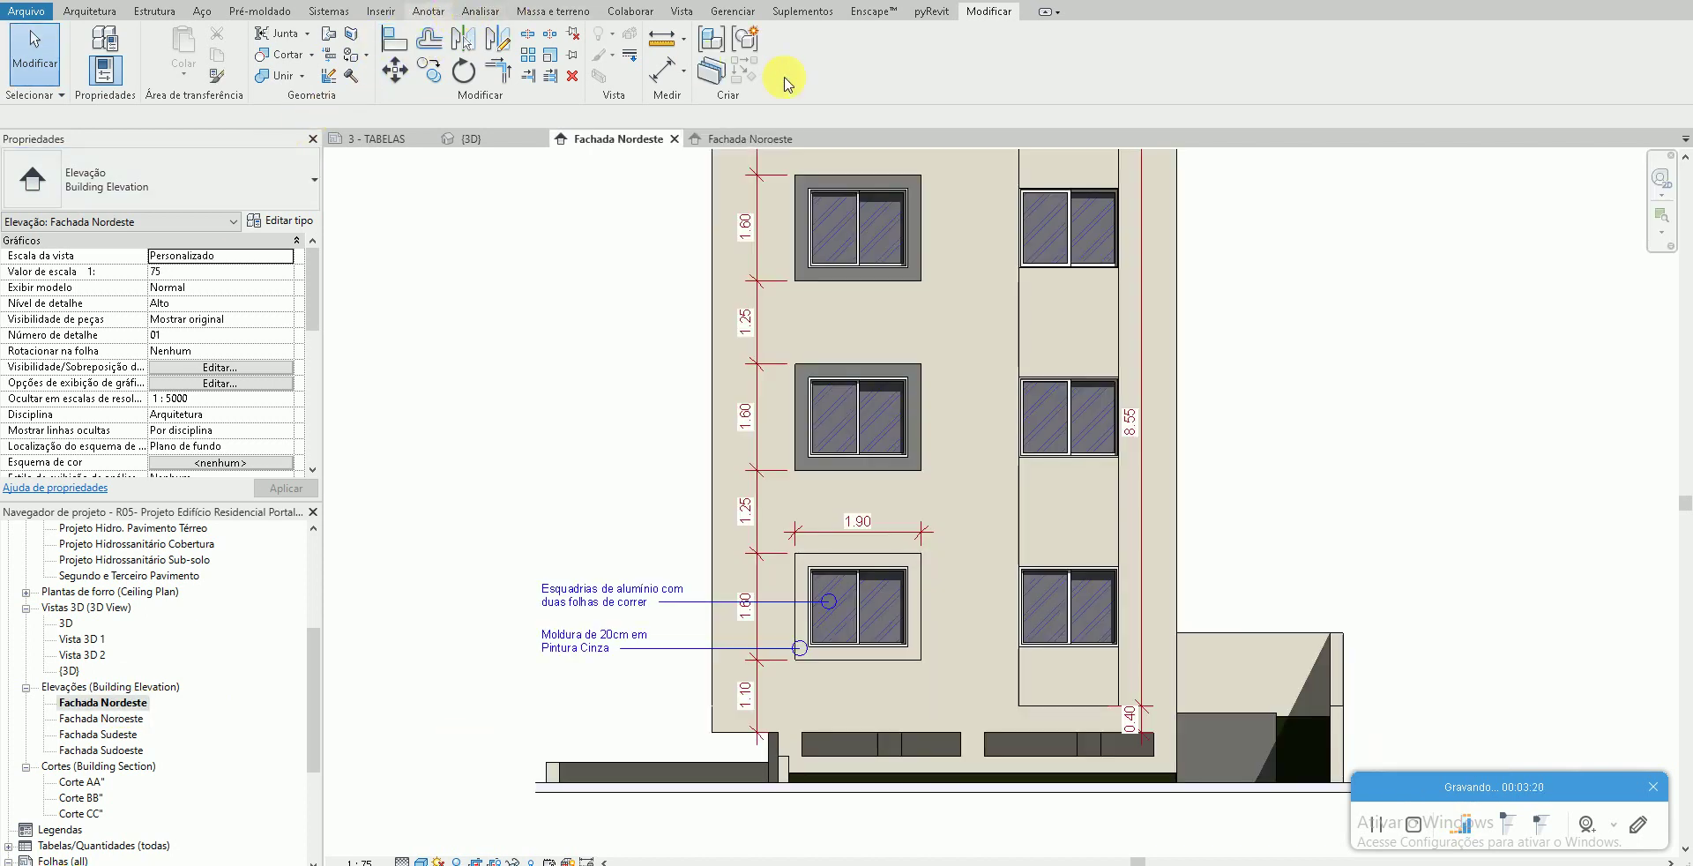
click(428, 10)
click(1005, 76)
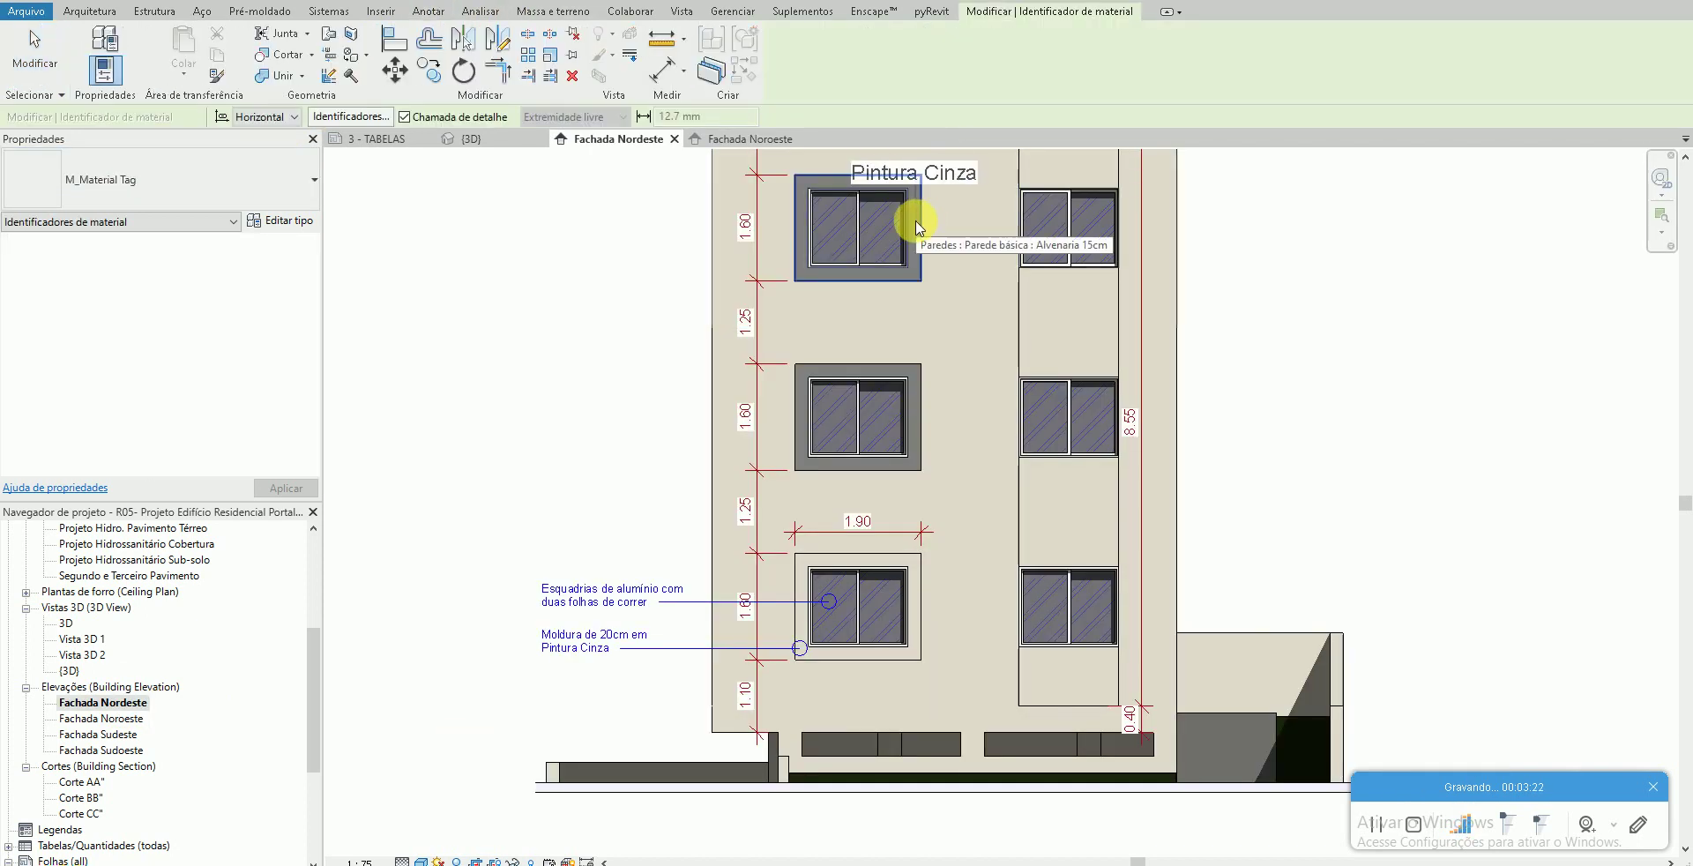
key(Escape)
key(Escape)
- In the 3D view, paint the band between windows, lower-left surround and under-window wall with Pintura Cinza
key(ctrl+Tab)
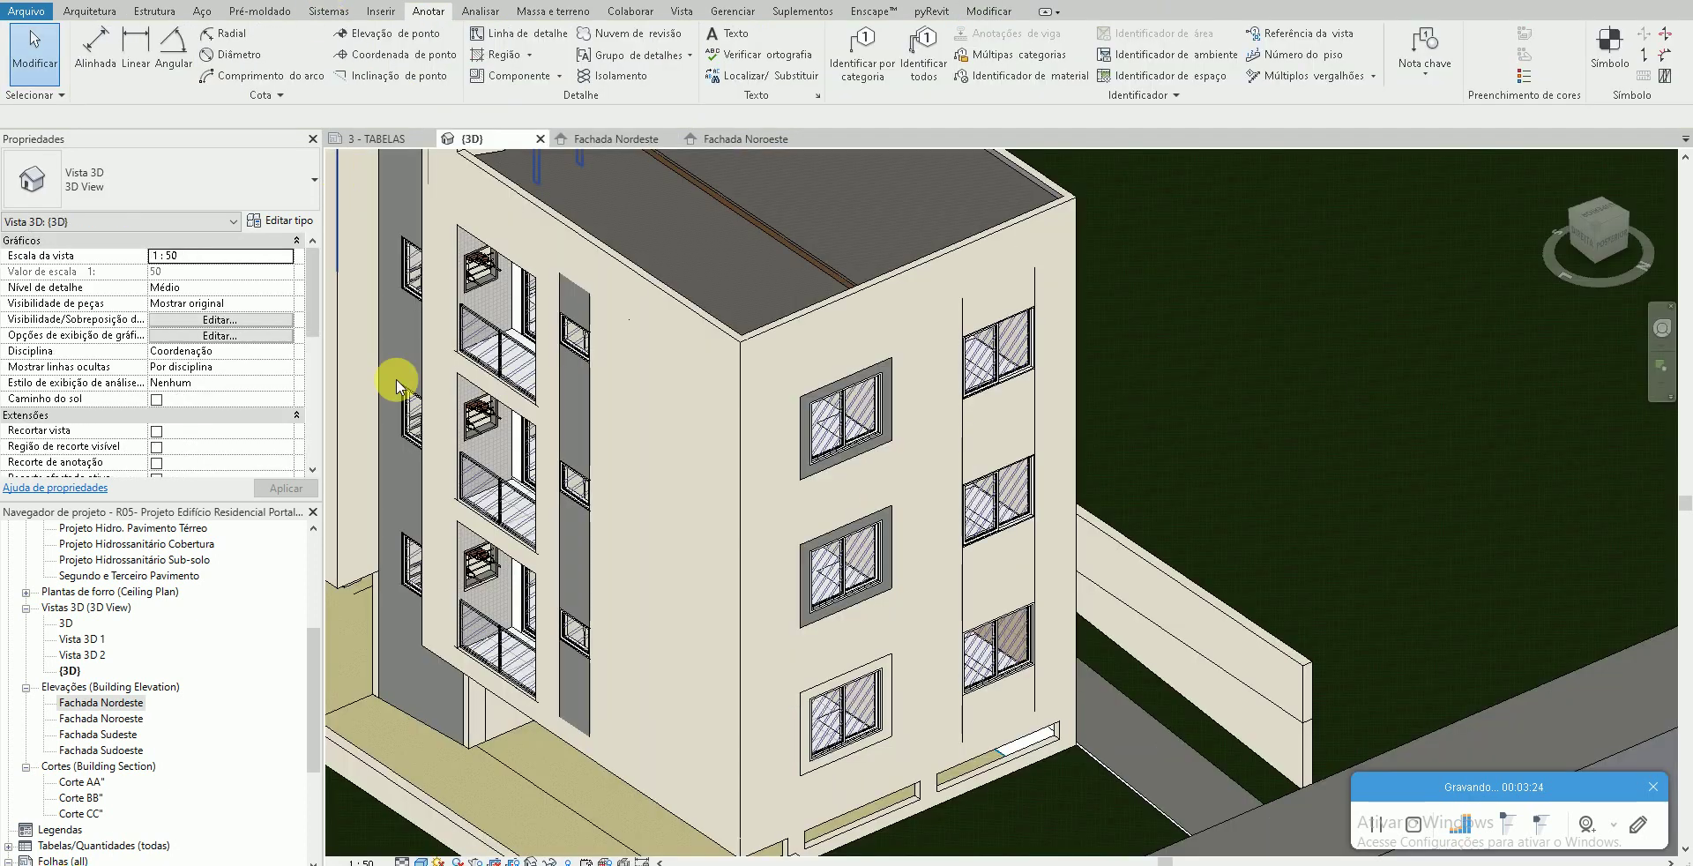
key(p)
key(t)
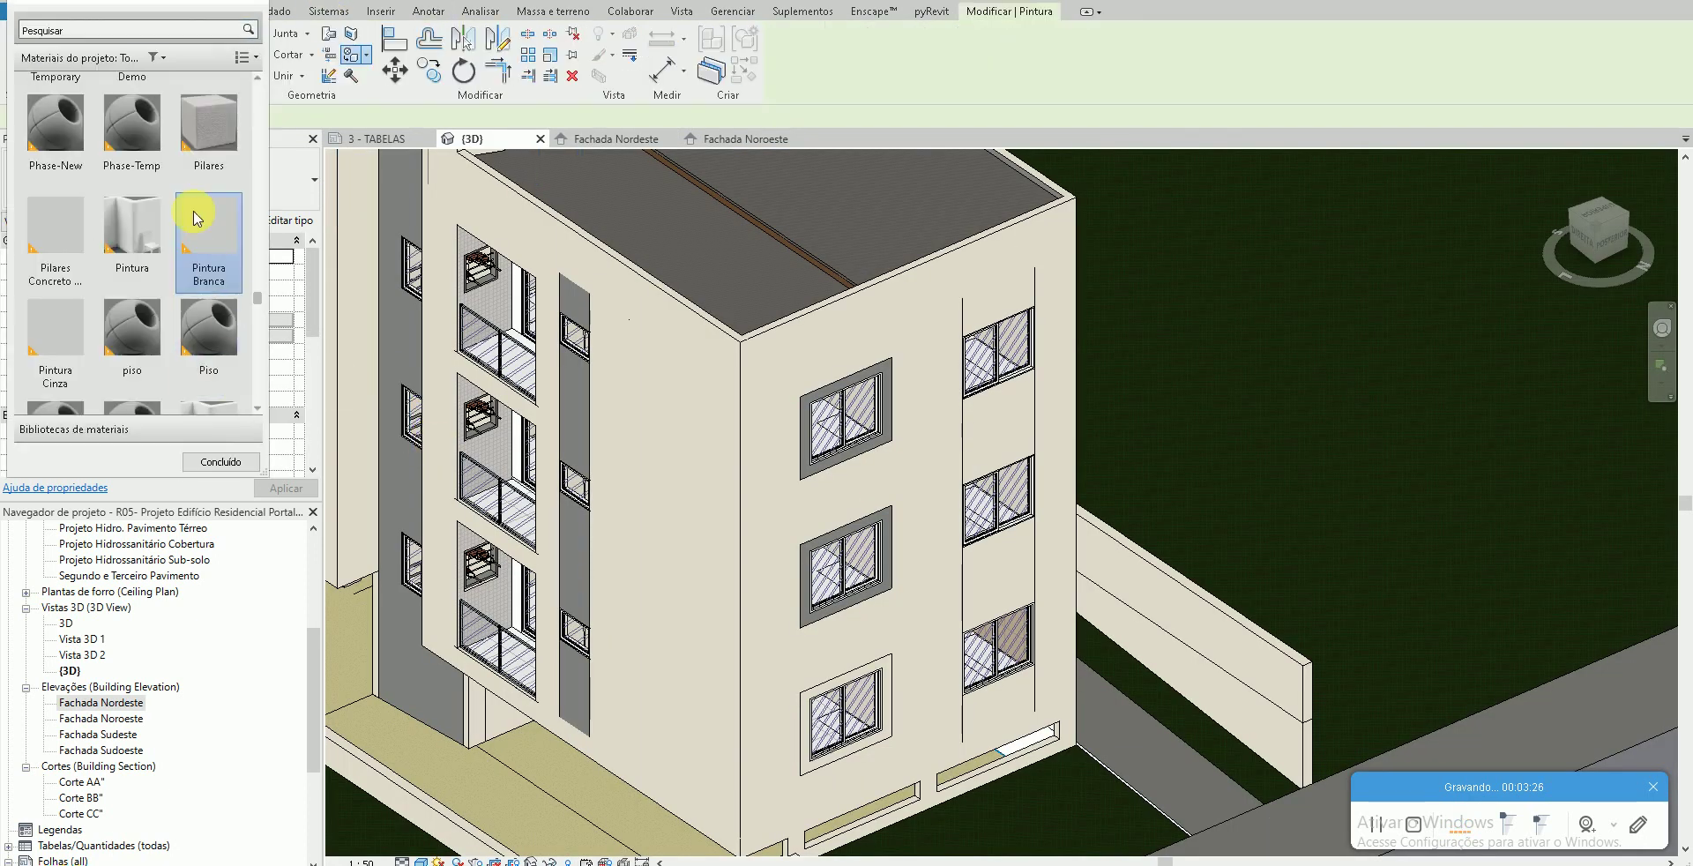
click(58, 350)
scroll(882, 555, up, 3)
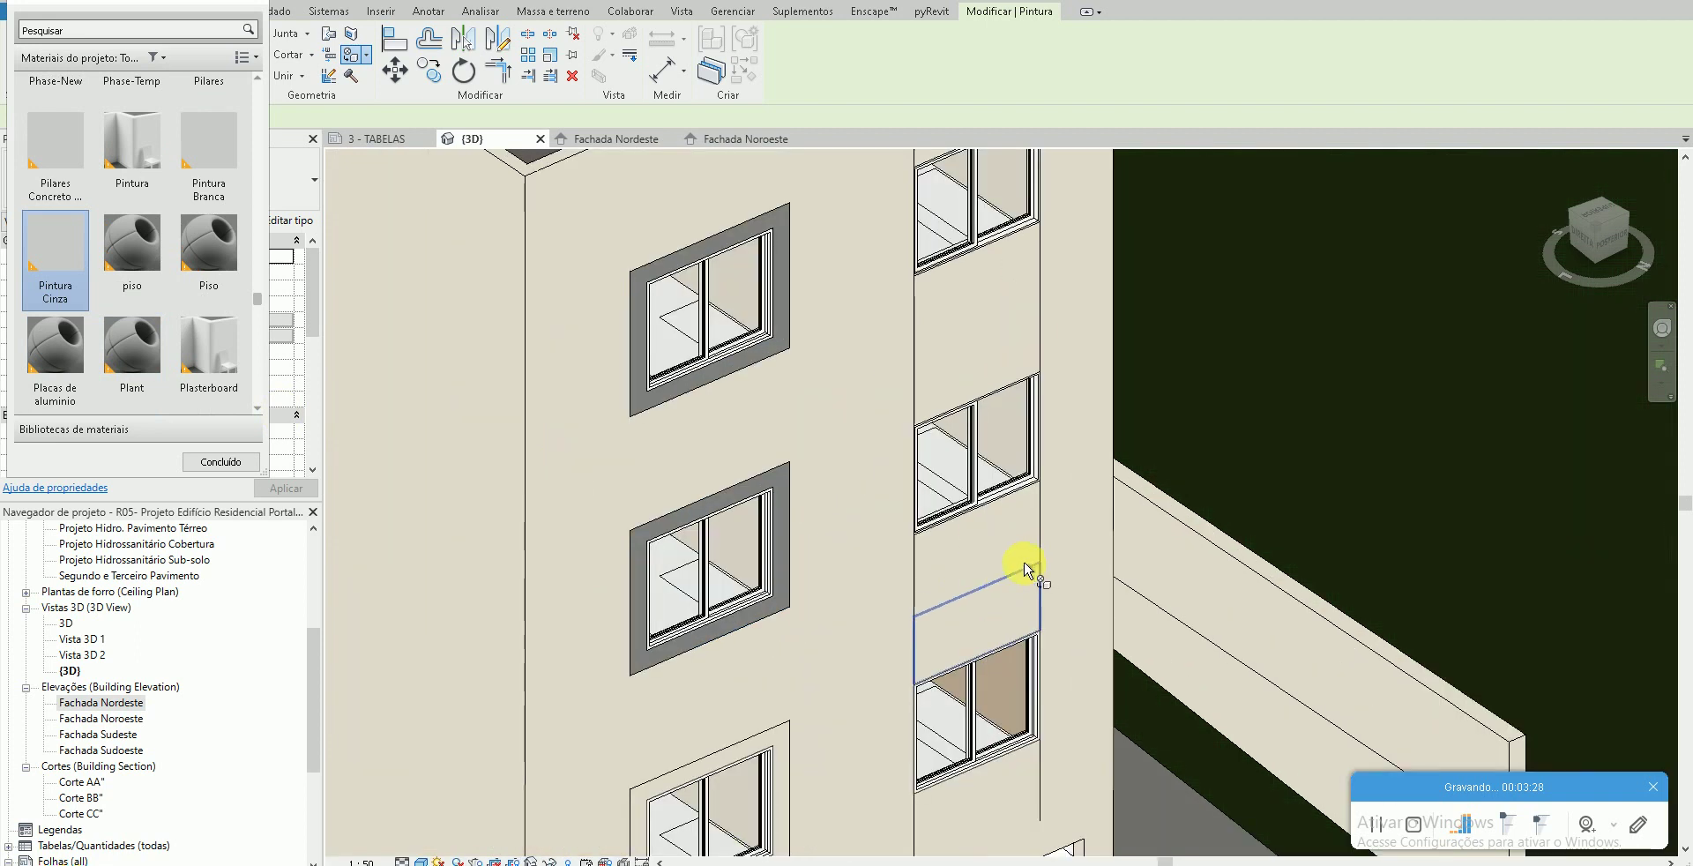
click(988, 534)
scroll(851, 643, down, 2)
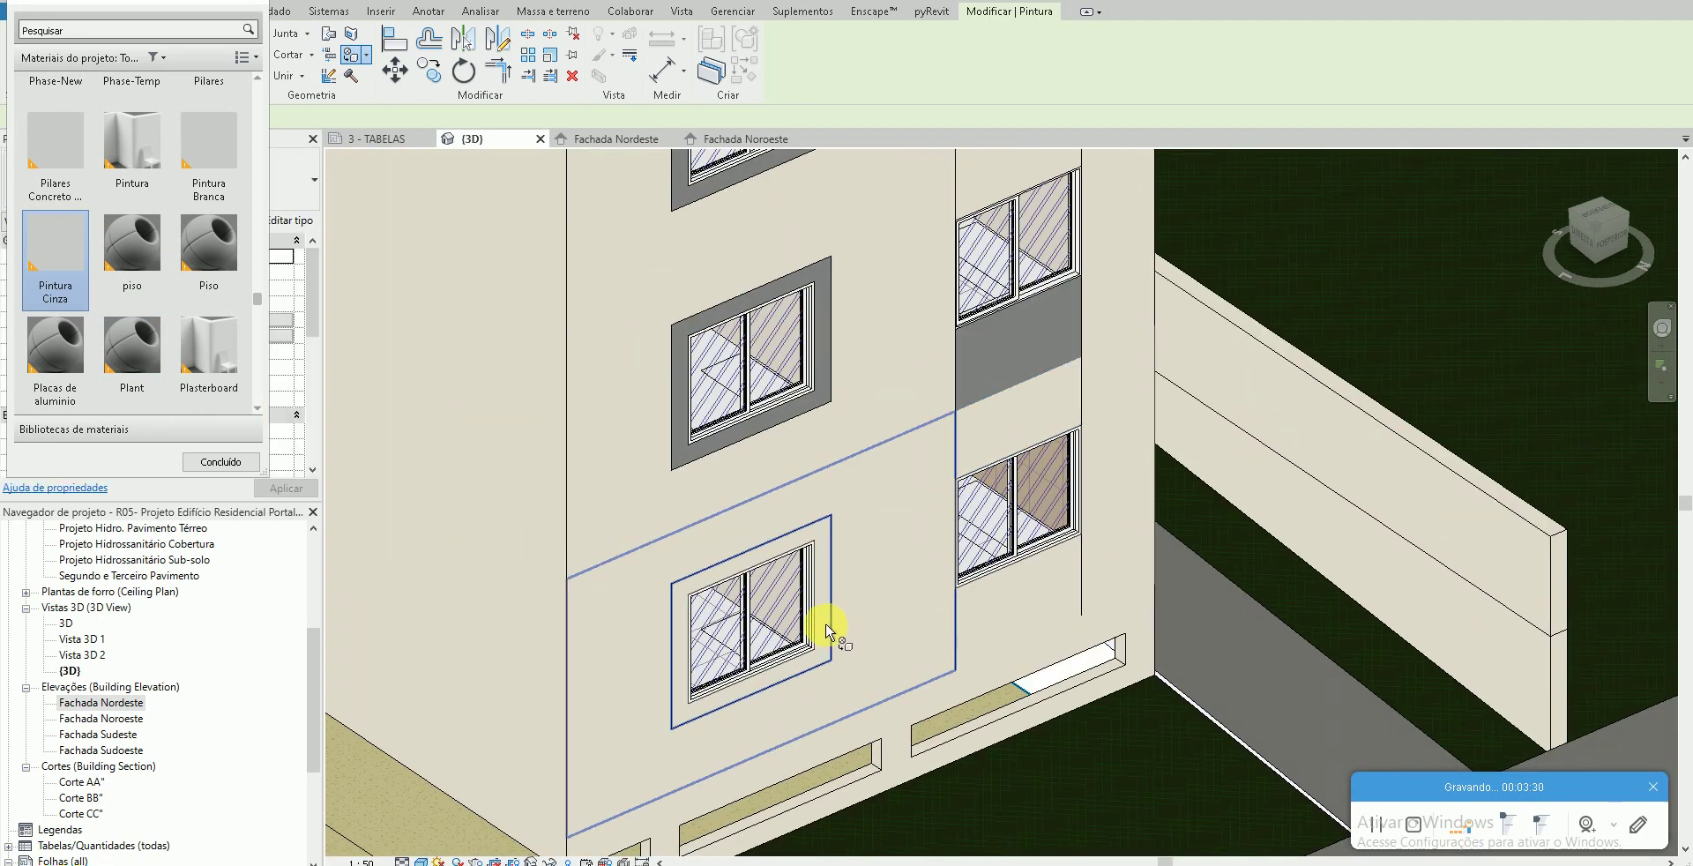
scroll(821, 624, up, 4)
click(821, 625)
click(1122, 597)
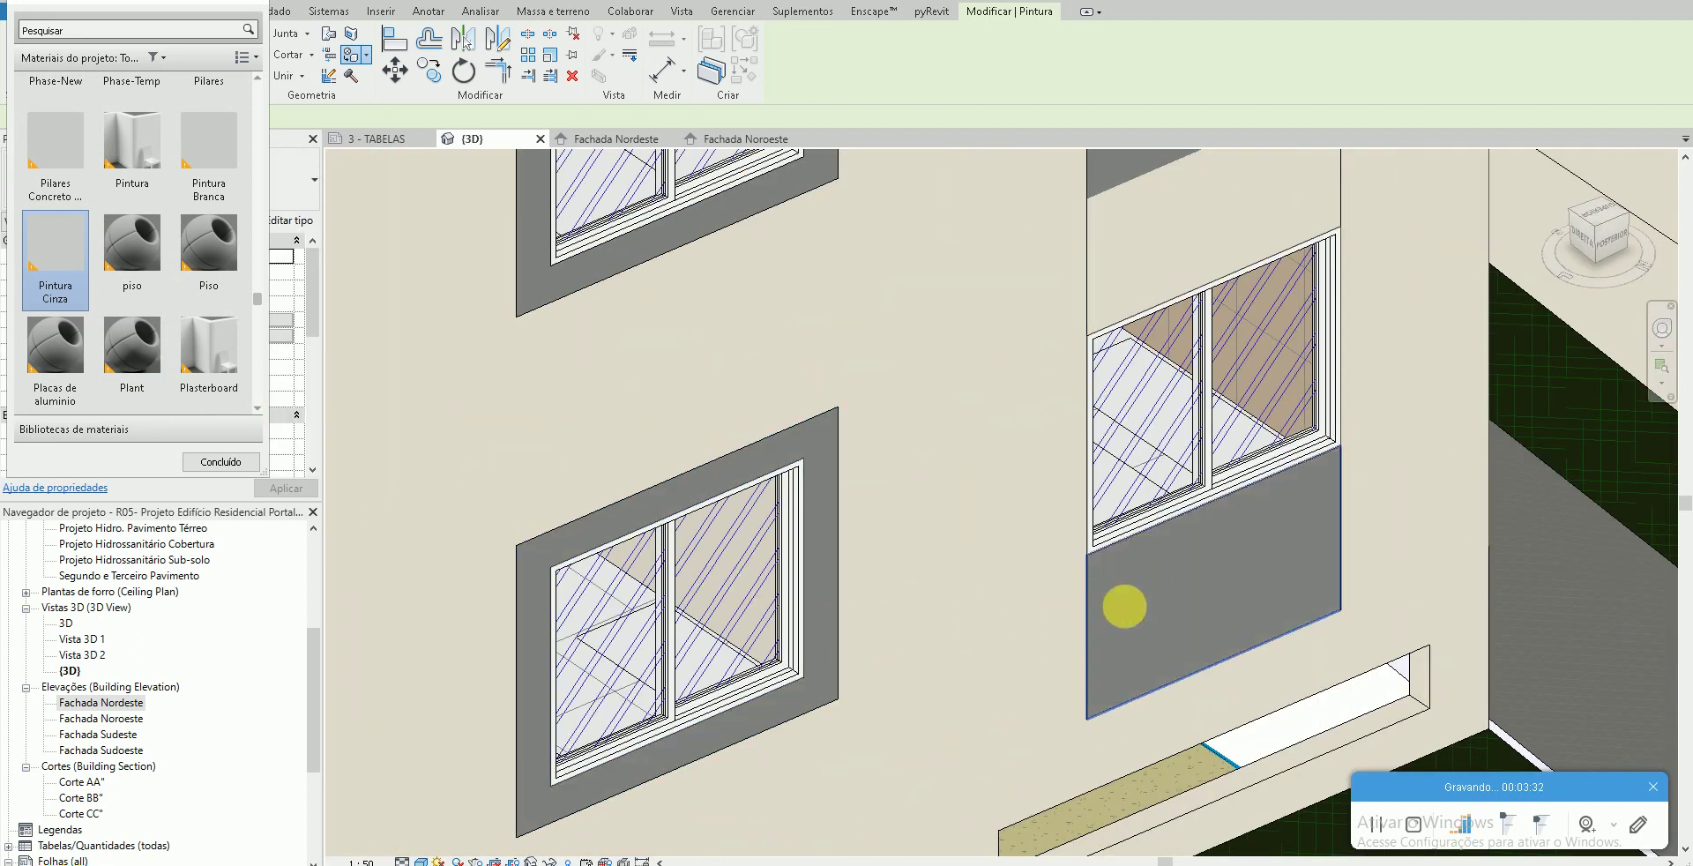
- Paint the right-column wall band and the band above the top right window grey
middle_drag(1122, 597, 1058, 779)
scroll(1010, 283, down, 3)
scroll(964, 632, up, 2)
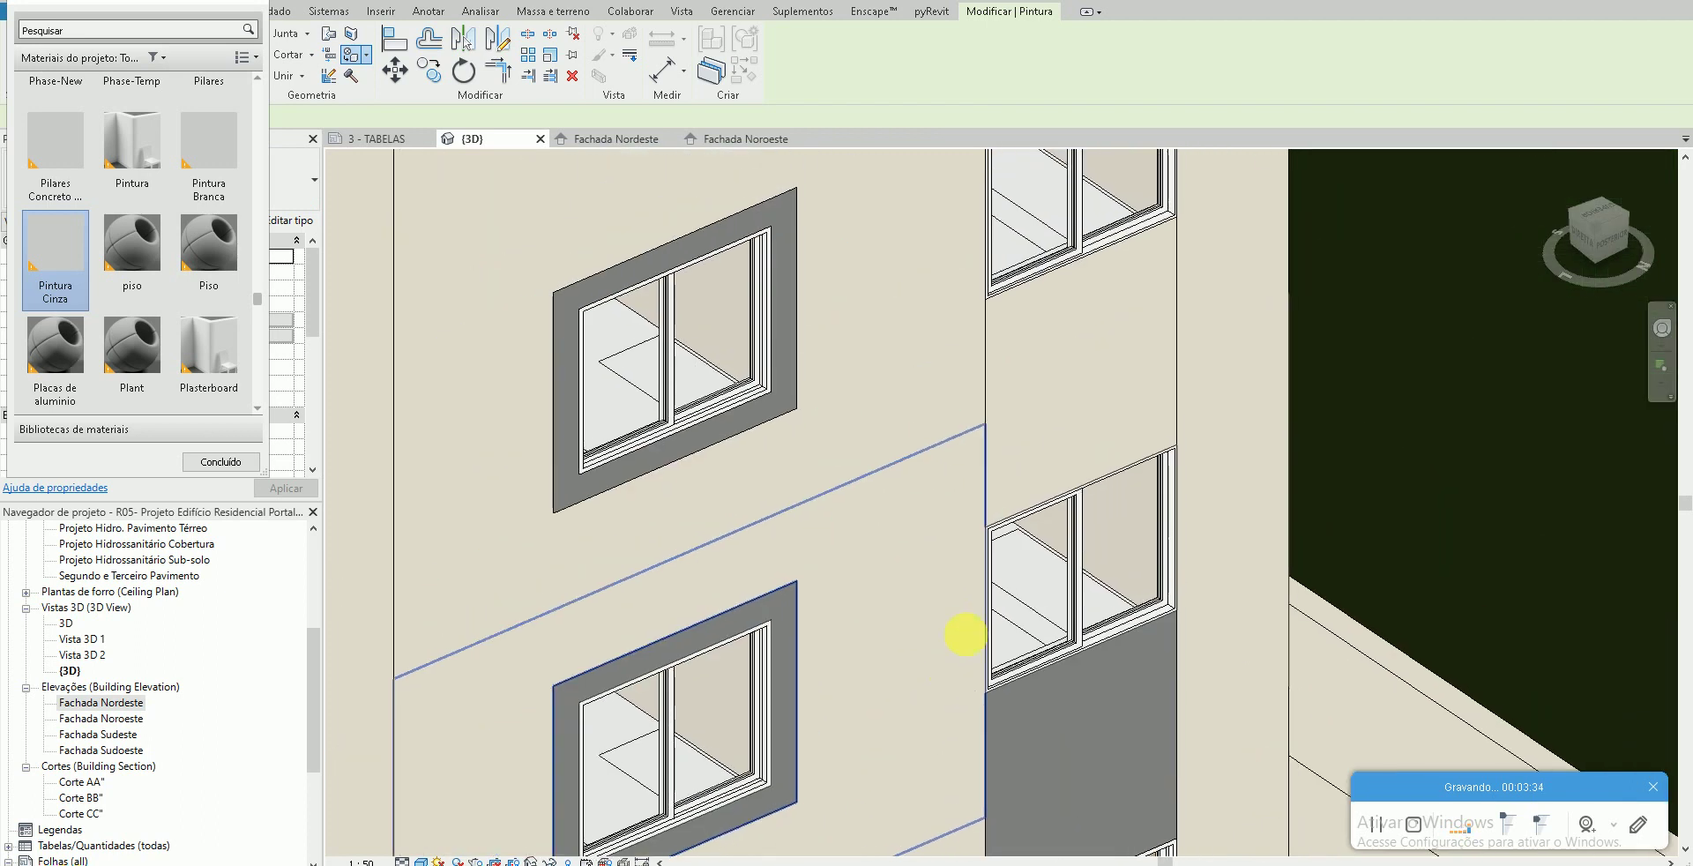
click(1058, 378)
scroll(1065, 329, down, 3)
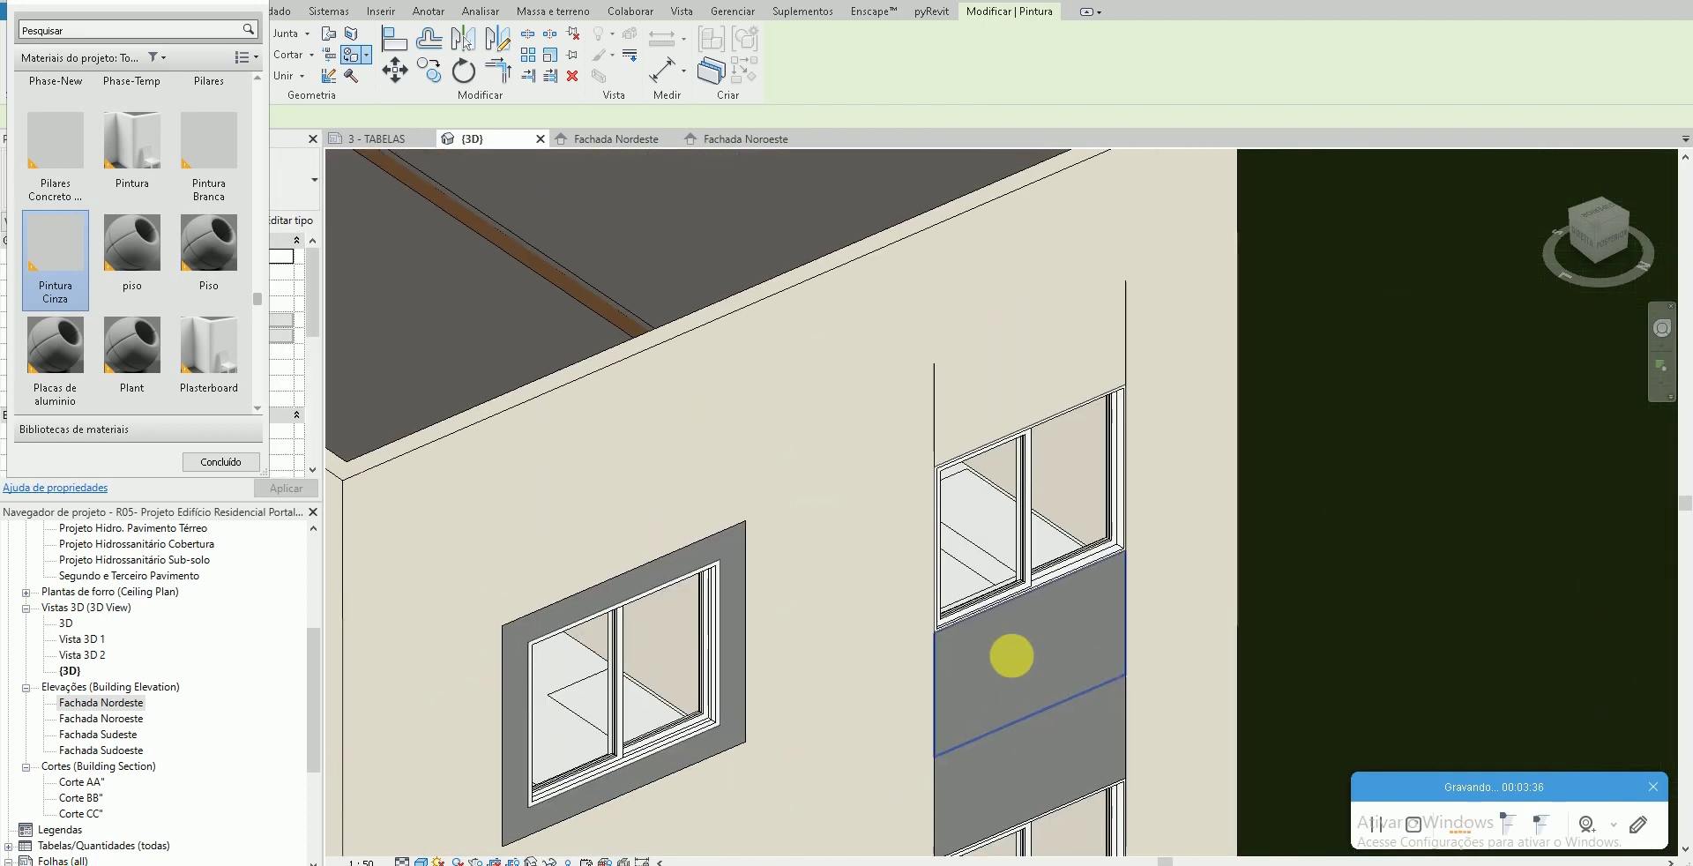
click(1013, 382)
shift+middle_drag(1013, 382, 1085, 599)
scroll(1084, 600, down, 3)
key(Escape)
shift+middle_drag(1021, 480, 1131, 298)
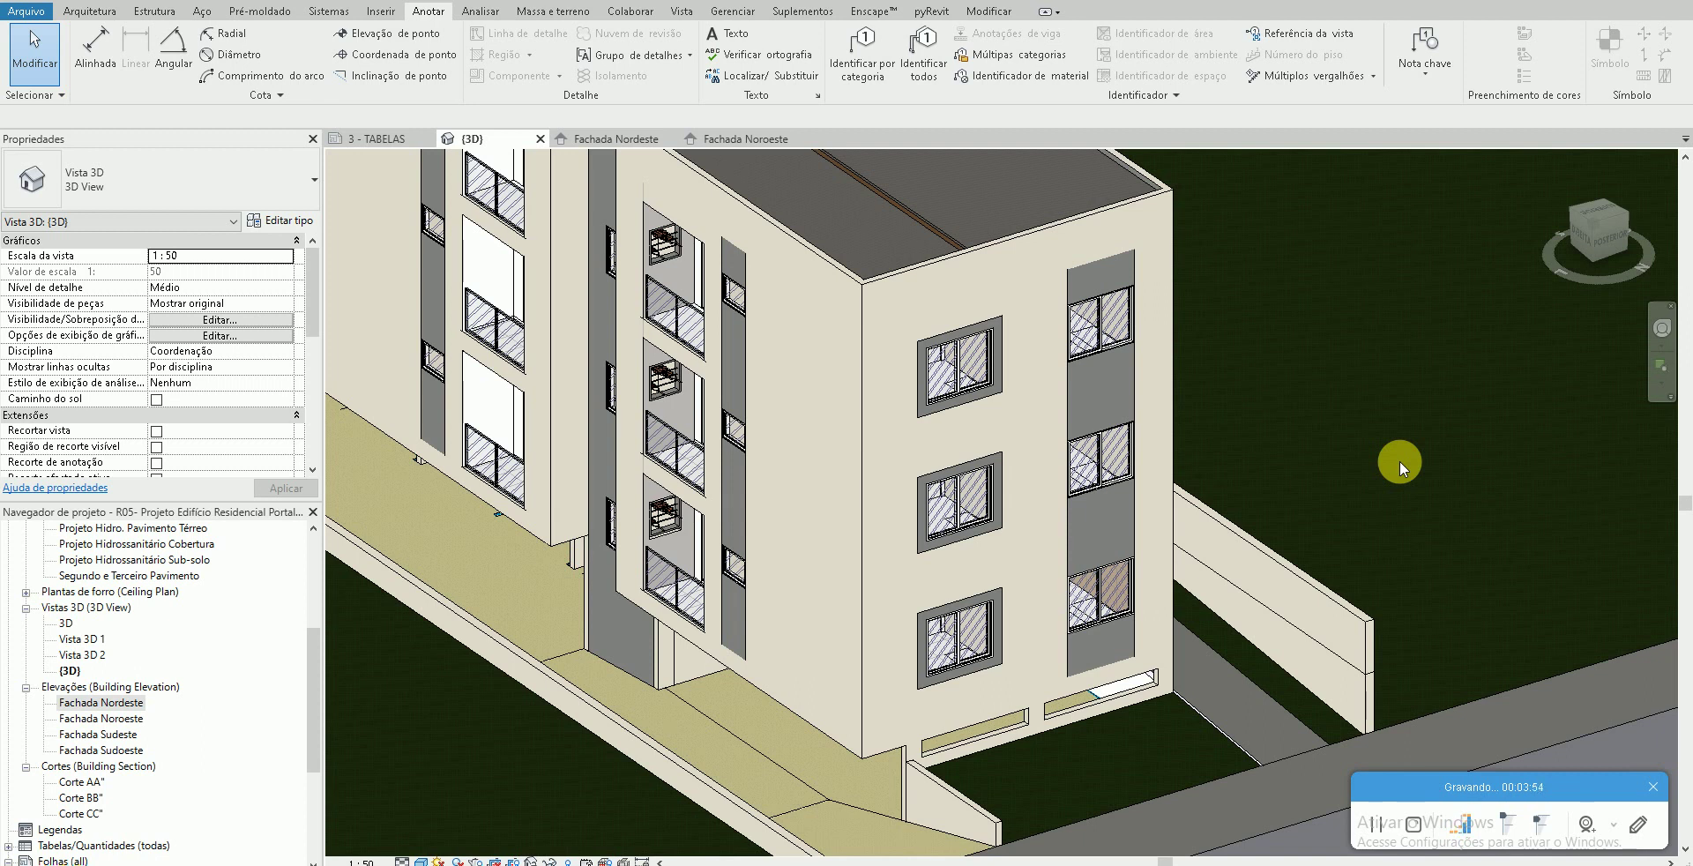
- Open the Fachada Nordeste elevation and enable anti-aliased smooth lines in Graphic Display Options
double_click(101, 703)
scroll(770, 675, down, 1)
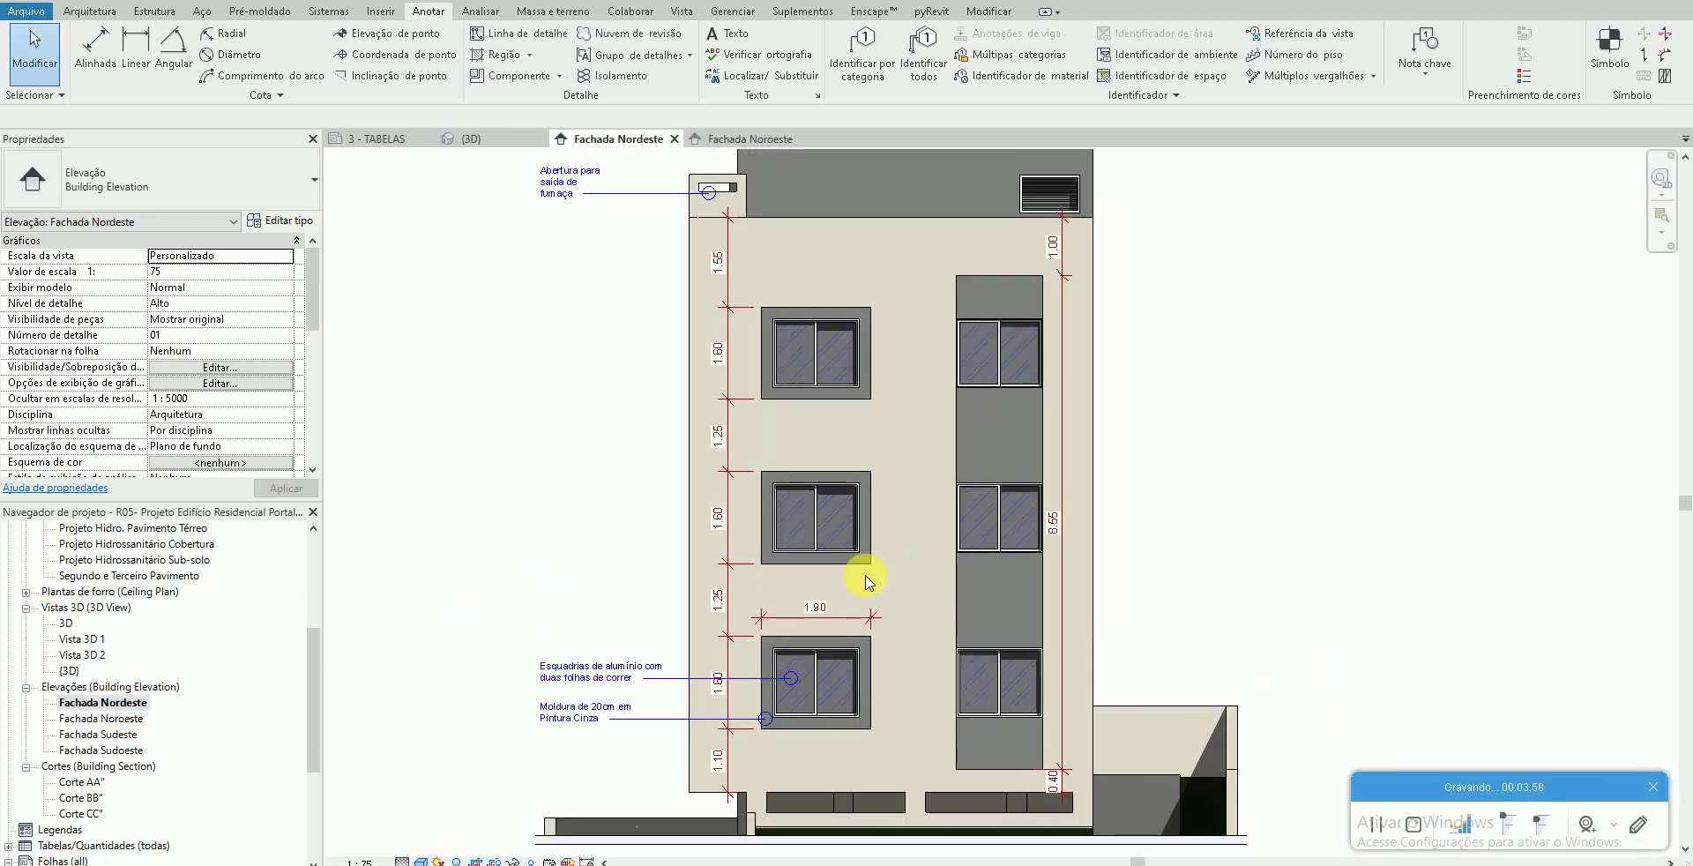
click(420, 860)
click(454, 747)
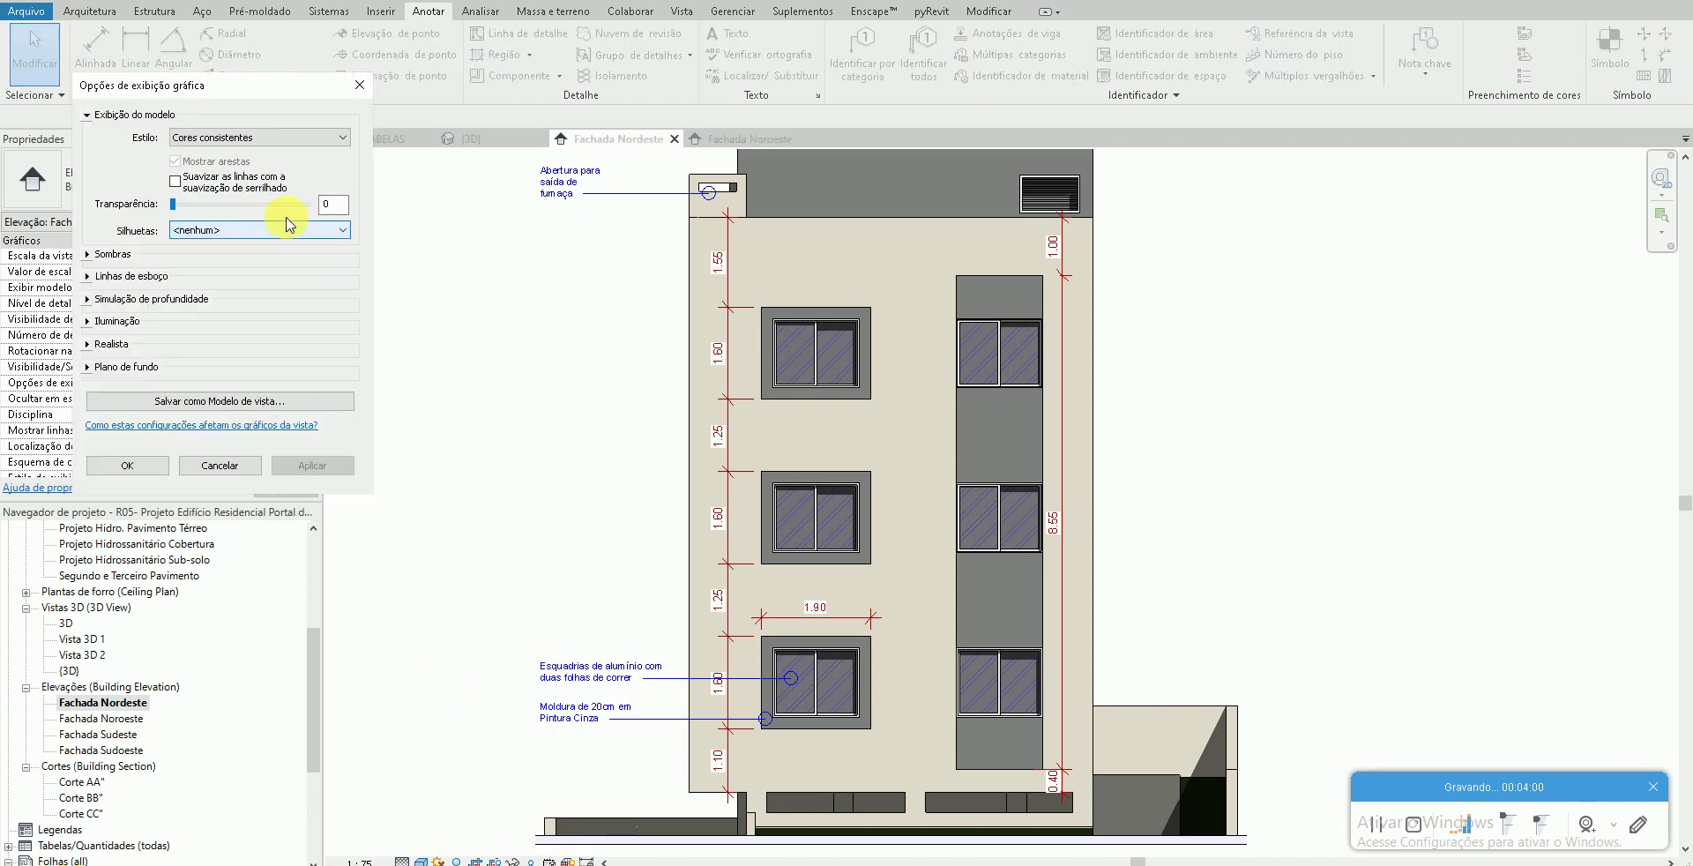
click(312, 465)
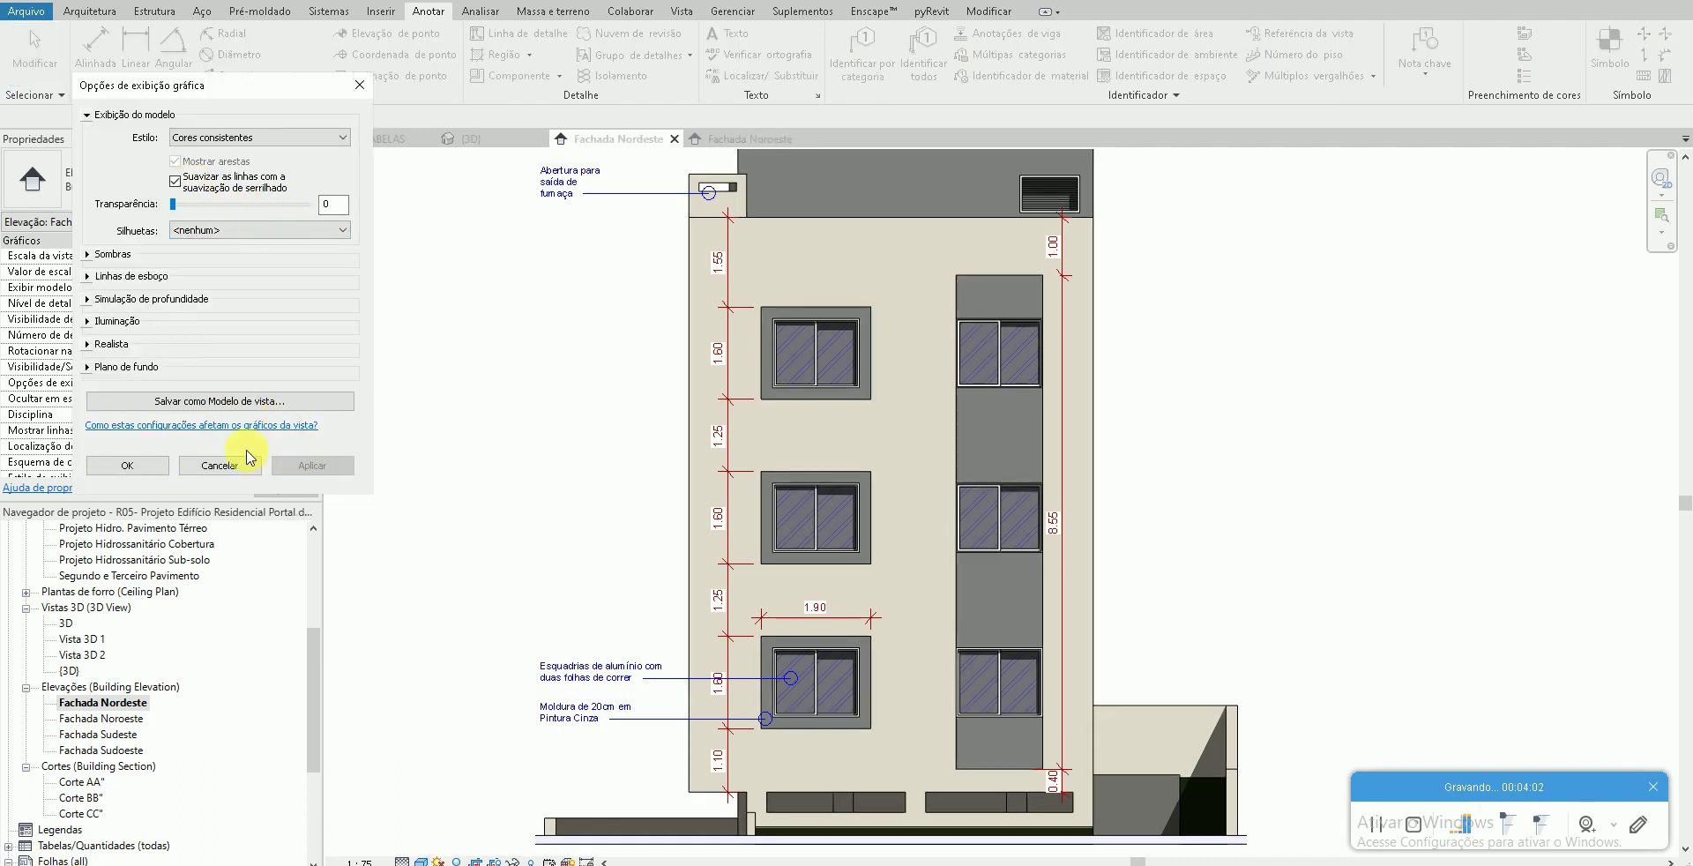
- Turn on cast and ambient shadows and set shadow intensity to 20
click(88, 255)
click(176, 265)
click(175, 287)
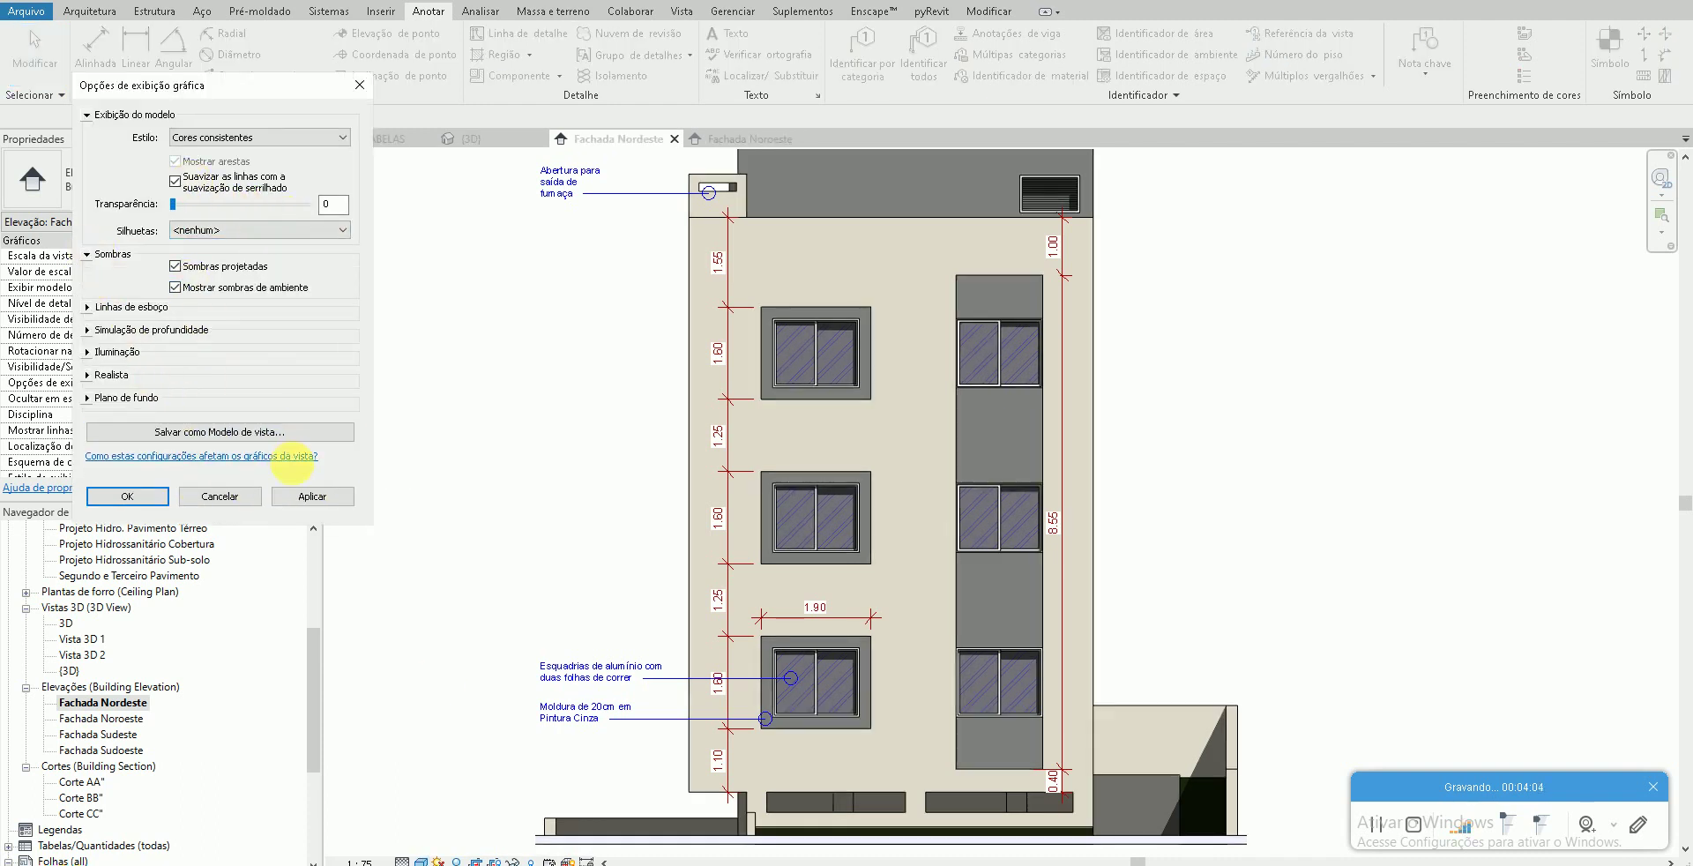
click(313, 495)
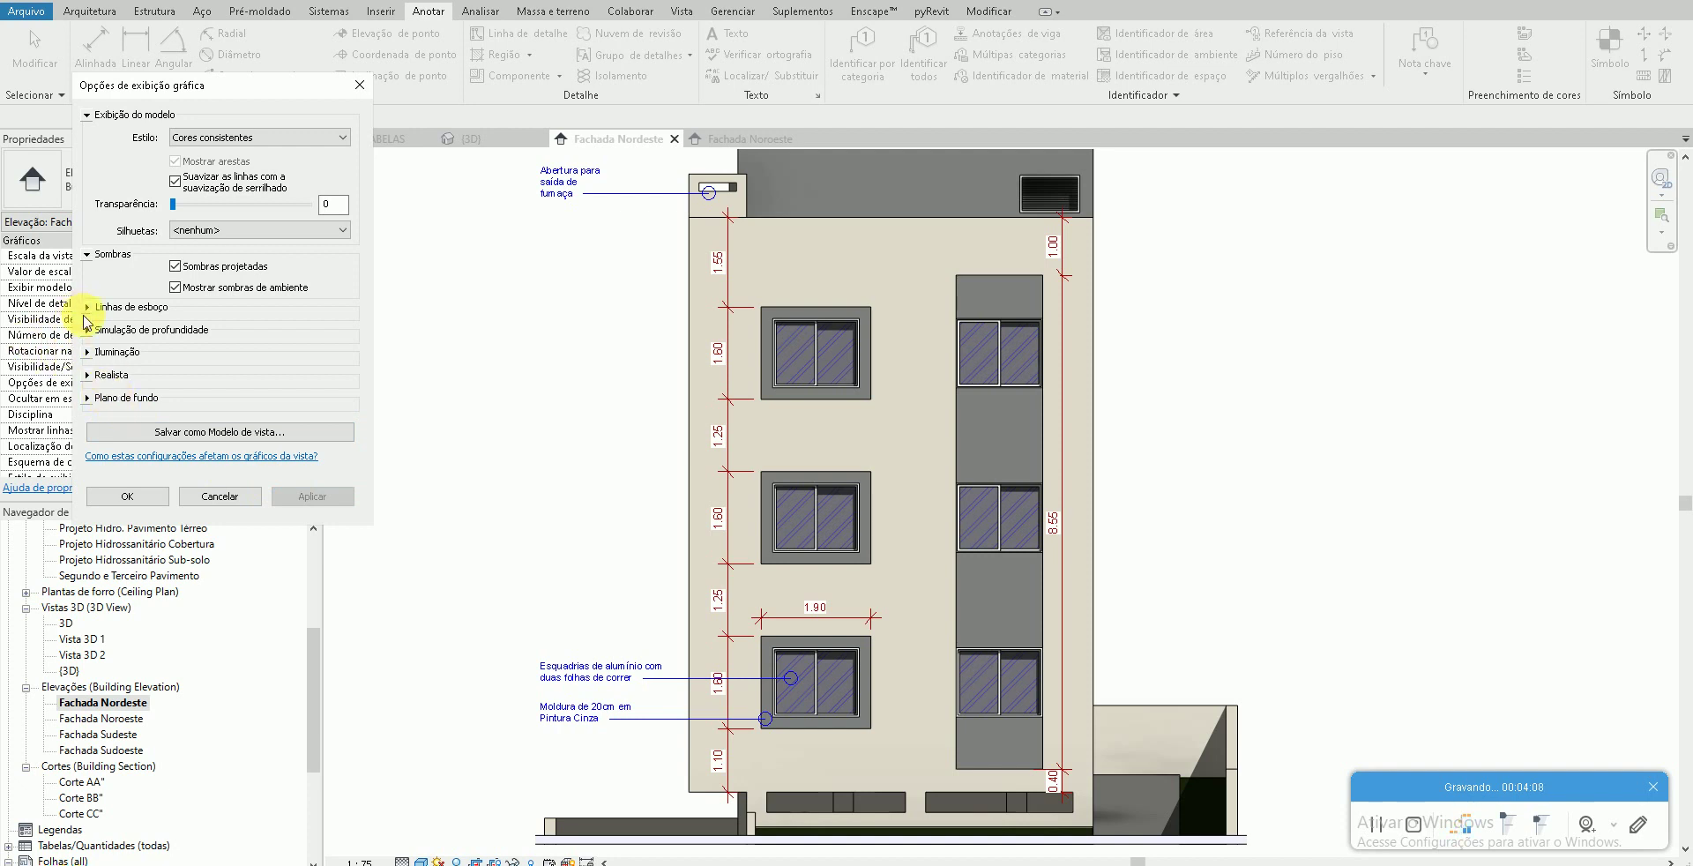
click(87, 352)
drag(242, 505, 200, 506)
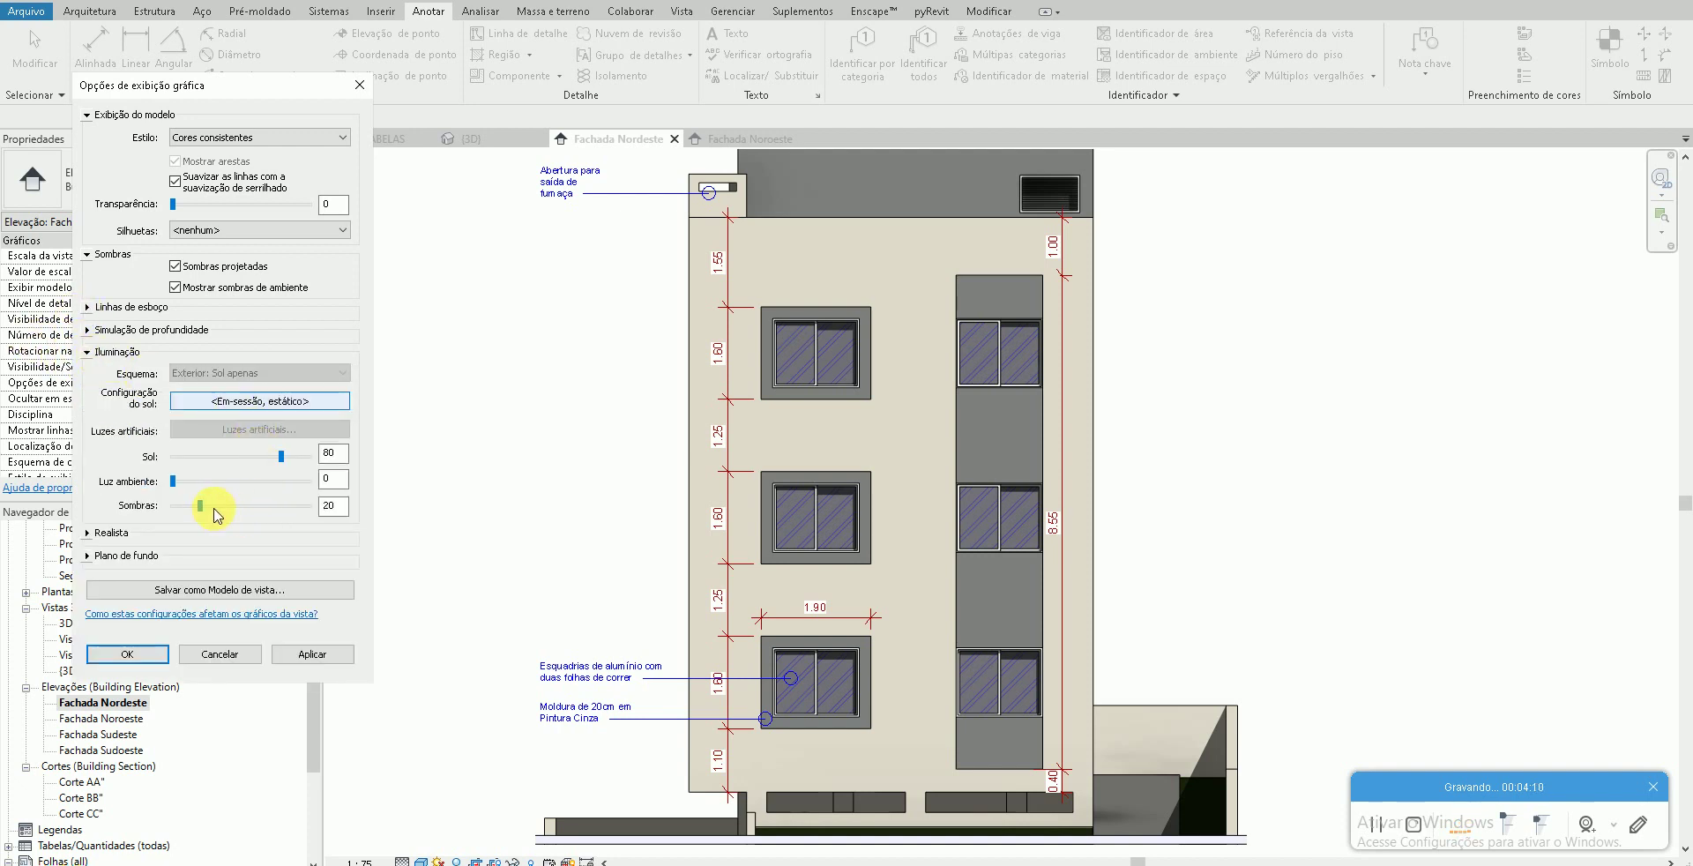
click(303, 657)
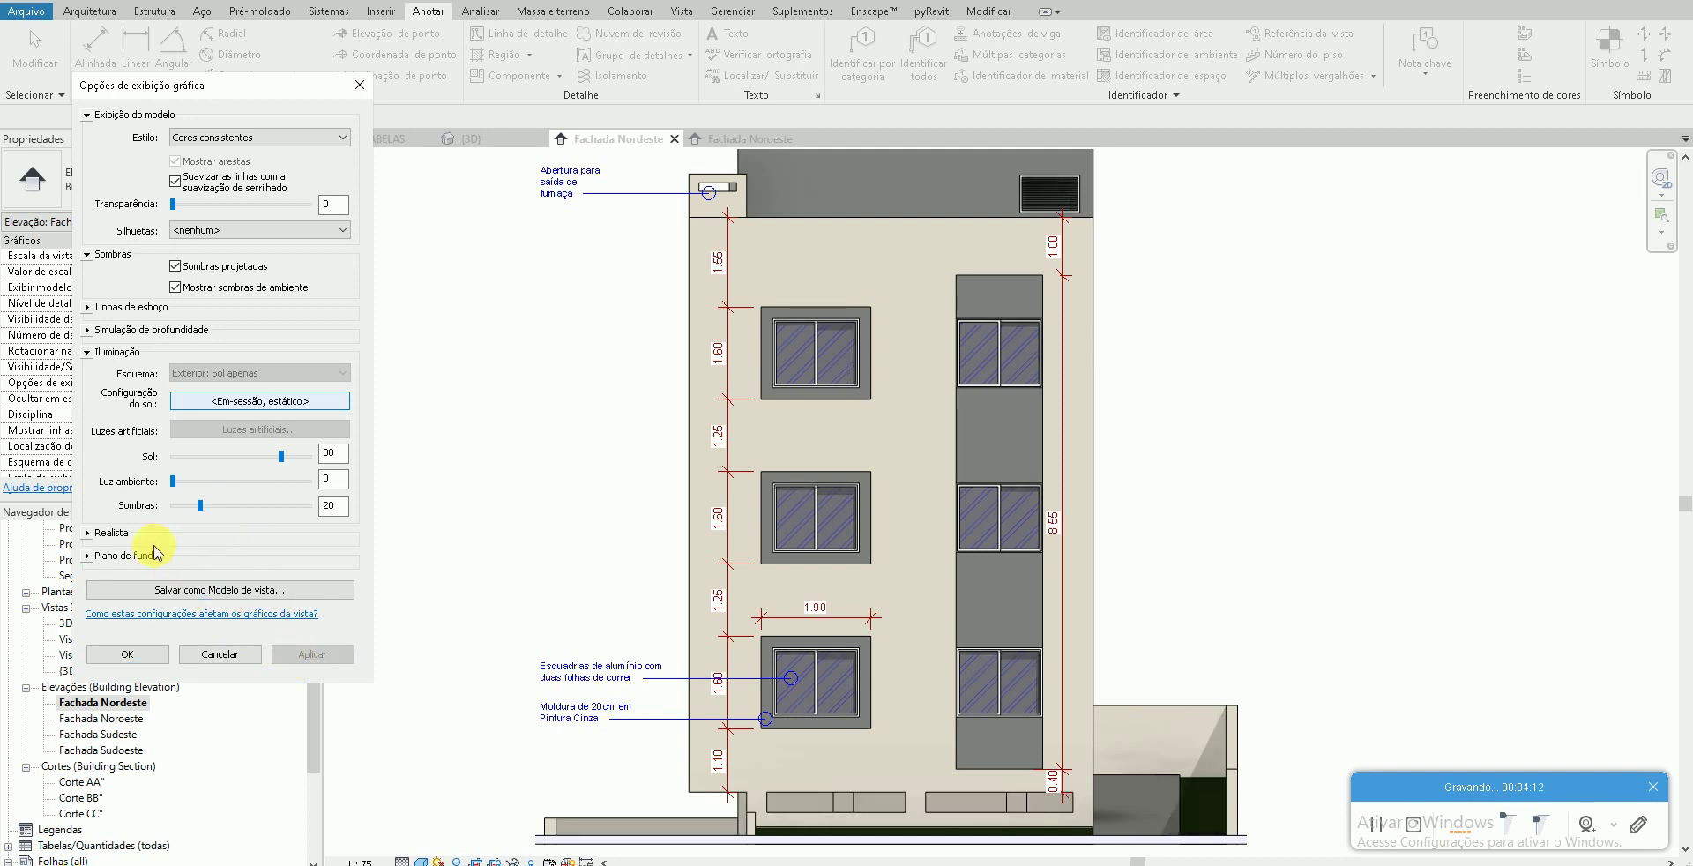
- Set the view background to Gradient and confirm the display options
click(88, 555)
click(220, 582)
click(216, 617)
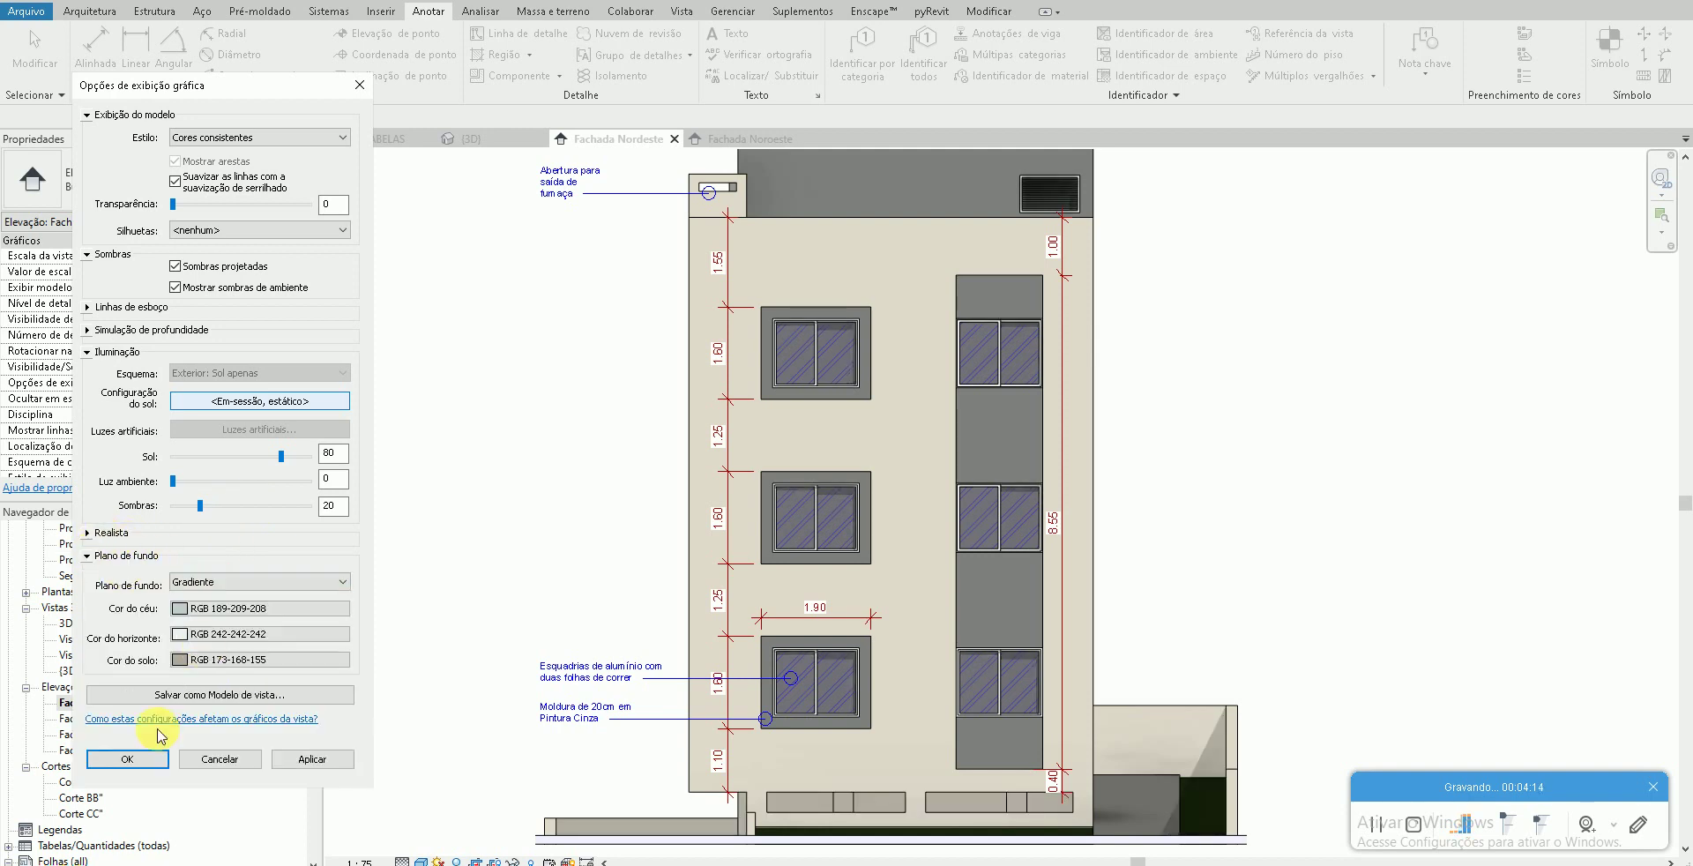
click(128, 759)
- Uncheck Recortar vista and frame the whole Fachada Nordeste elevation
scroll(203, 357, down, 2)
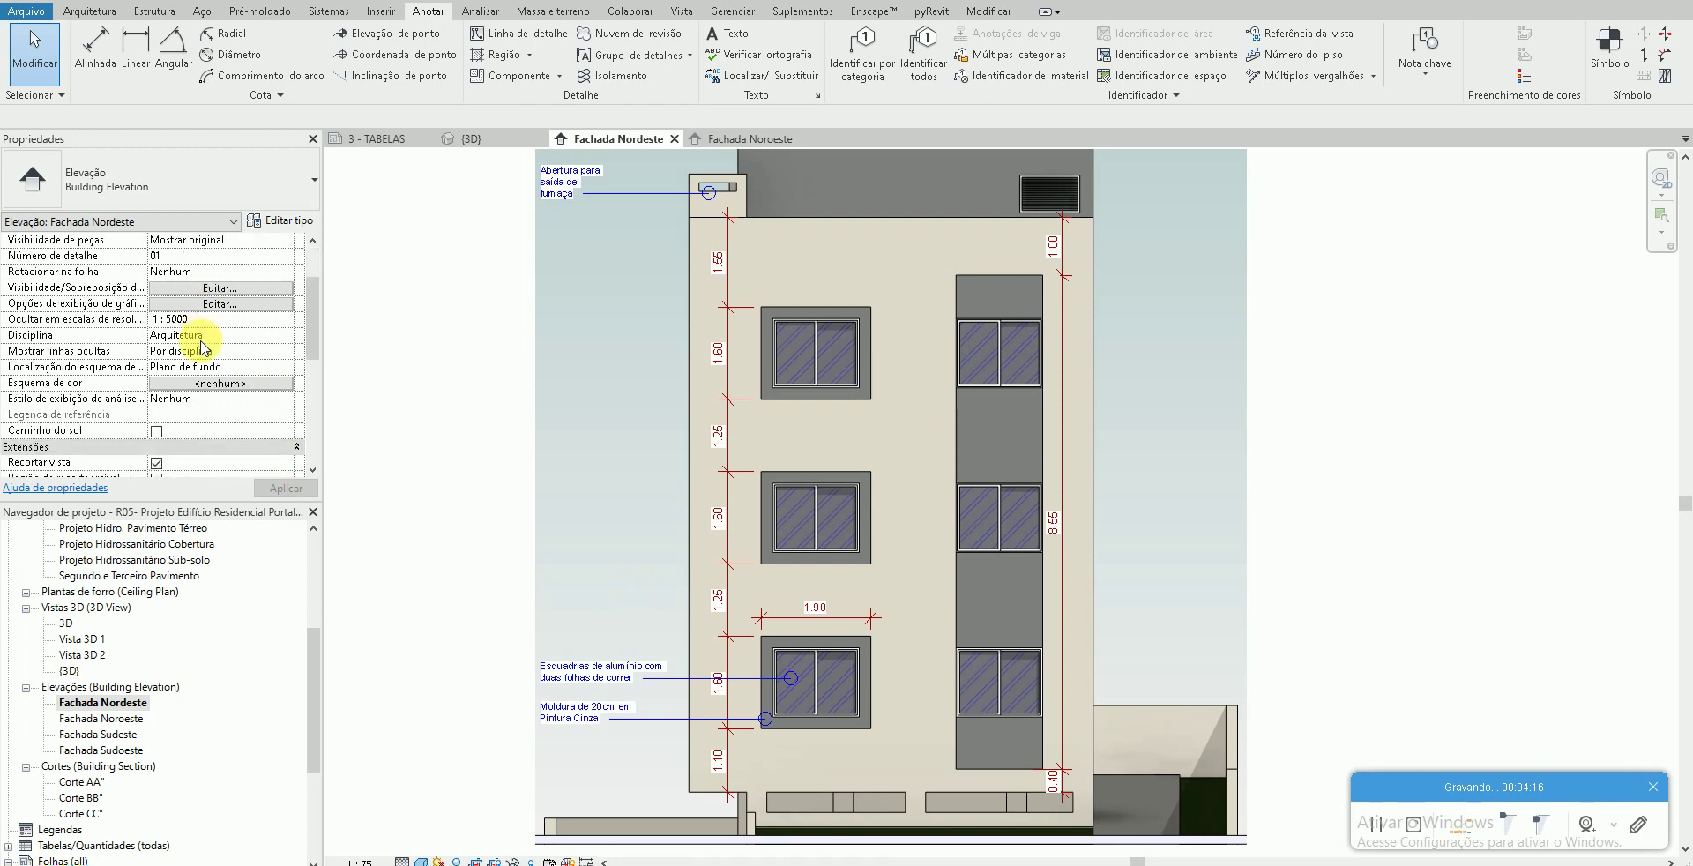
click(156, 463)
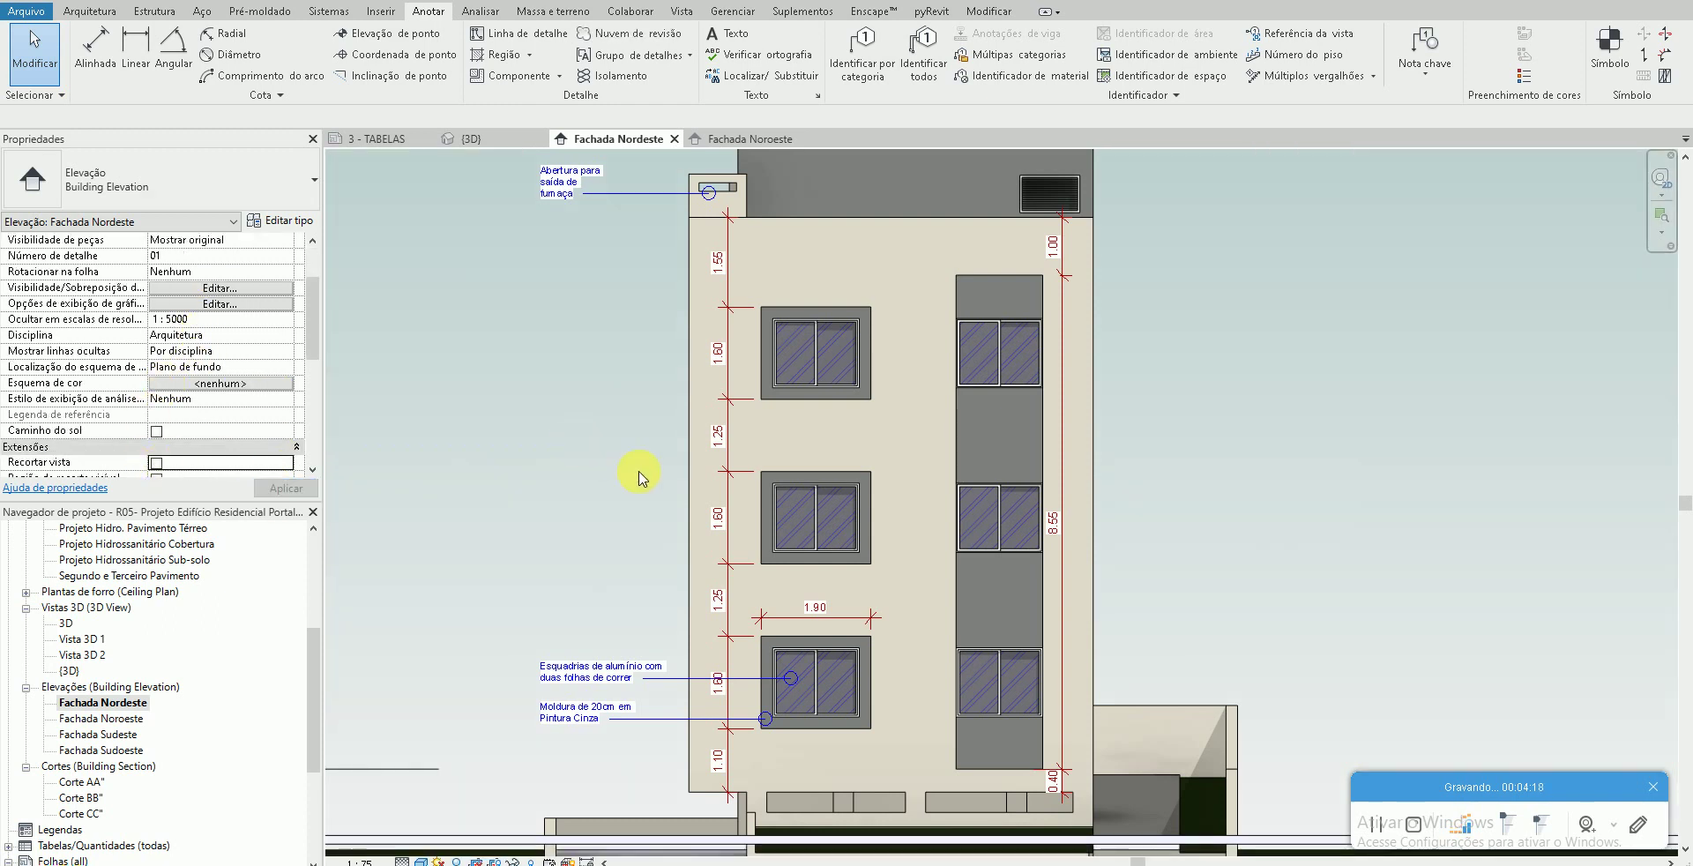
mouse_move(563, 475)
middle_down()
mouse_move(544, 485)
mouse_move(655, 522)
mouse_move(616, 519)
middle_up()
scroll(544, 485, down, 2)
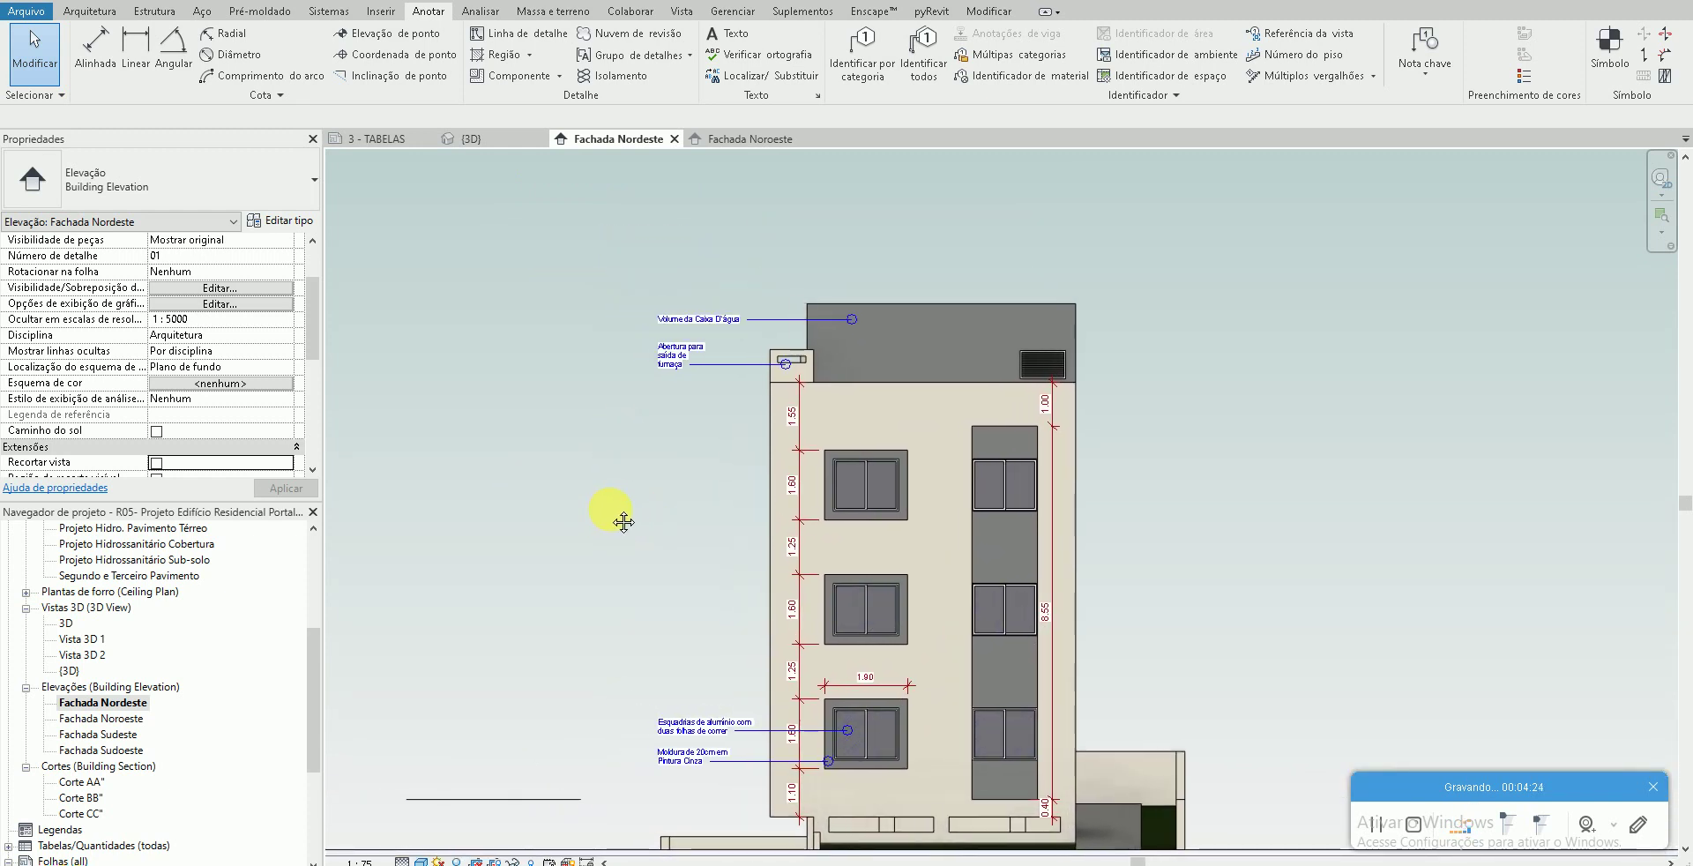
middle_drag(737, 598, 716, 511)
scroll(718, 522, up, 1)
scroll(719, 520, up, 1)
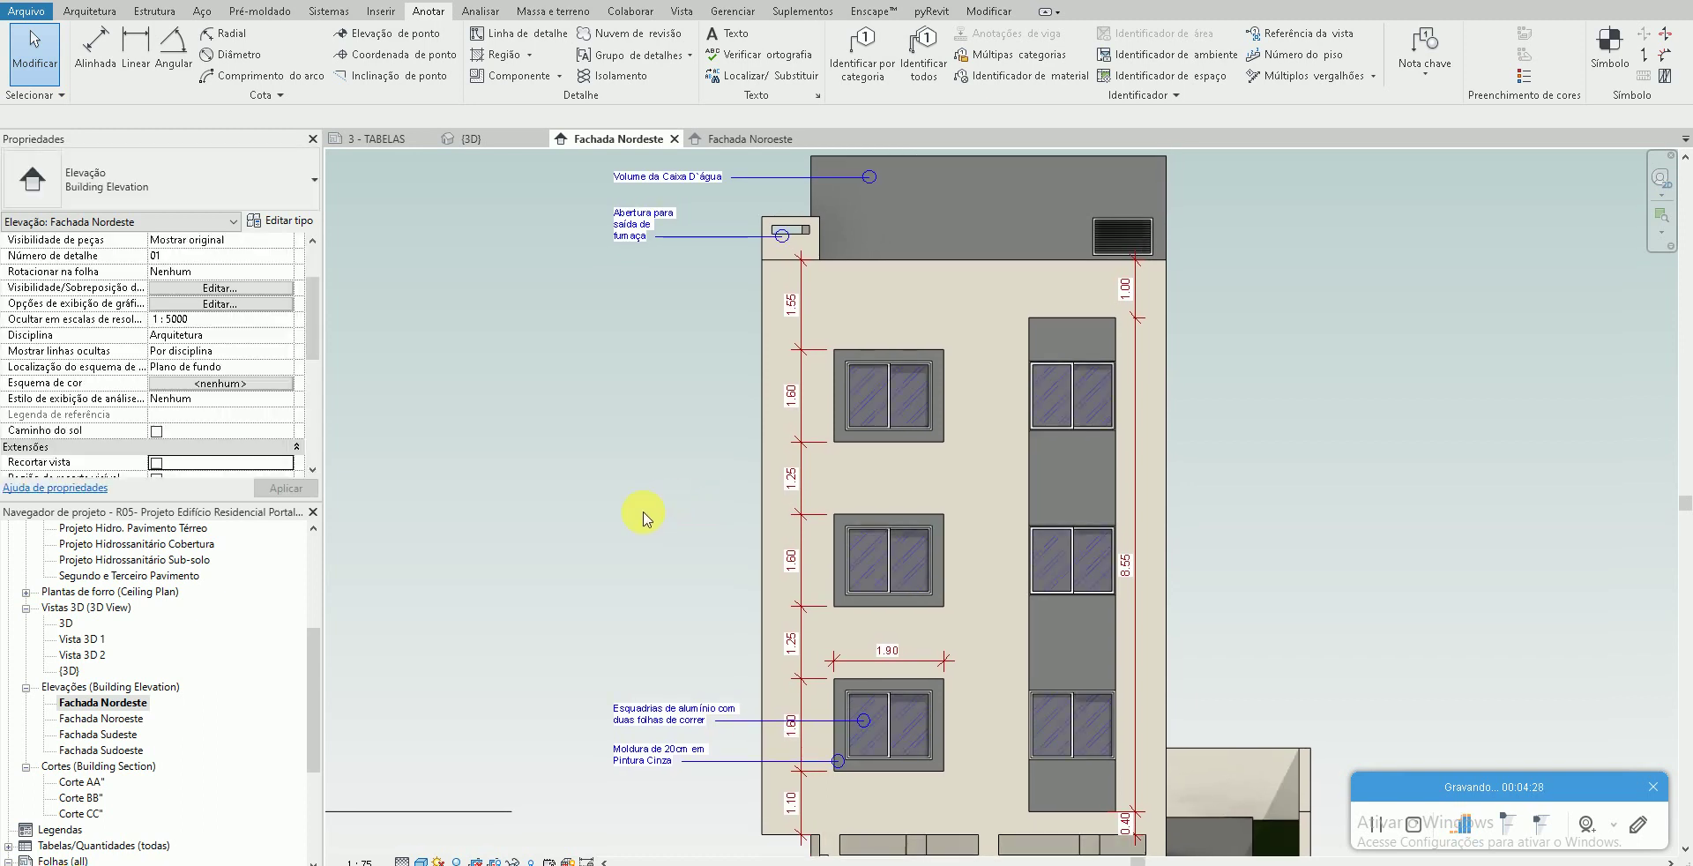
- Hide the imported Detalhe Aterramento DWG line in this view with Ocultar na vista
click(498, 810)
right_click(493, 809)
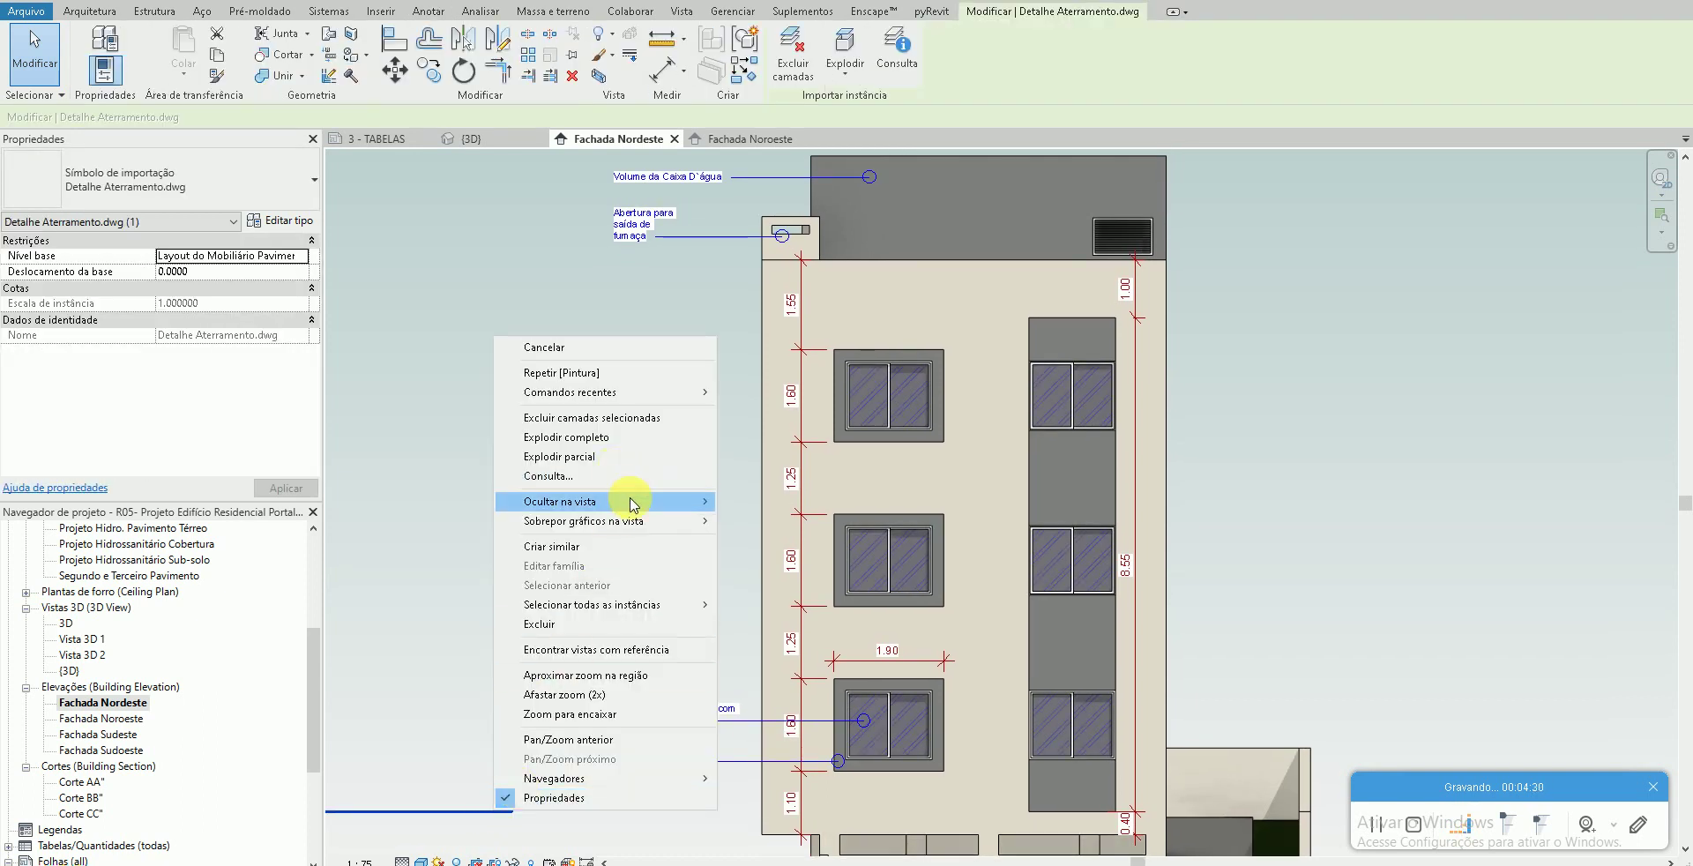
click(725, 502)
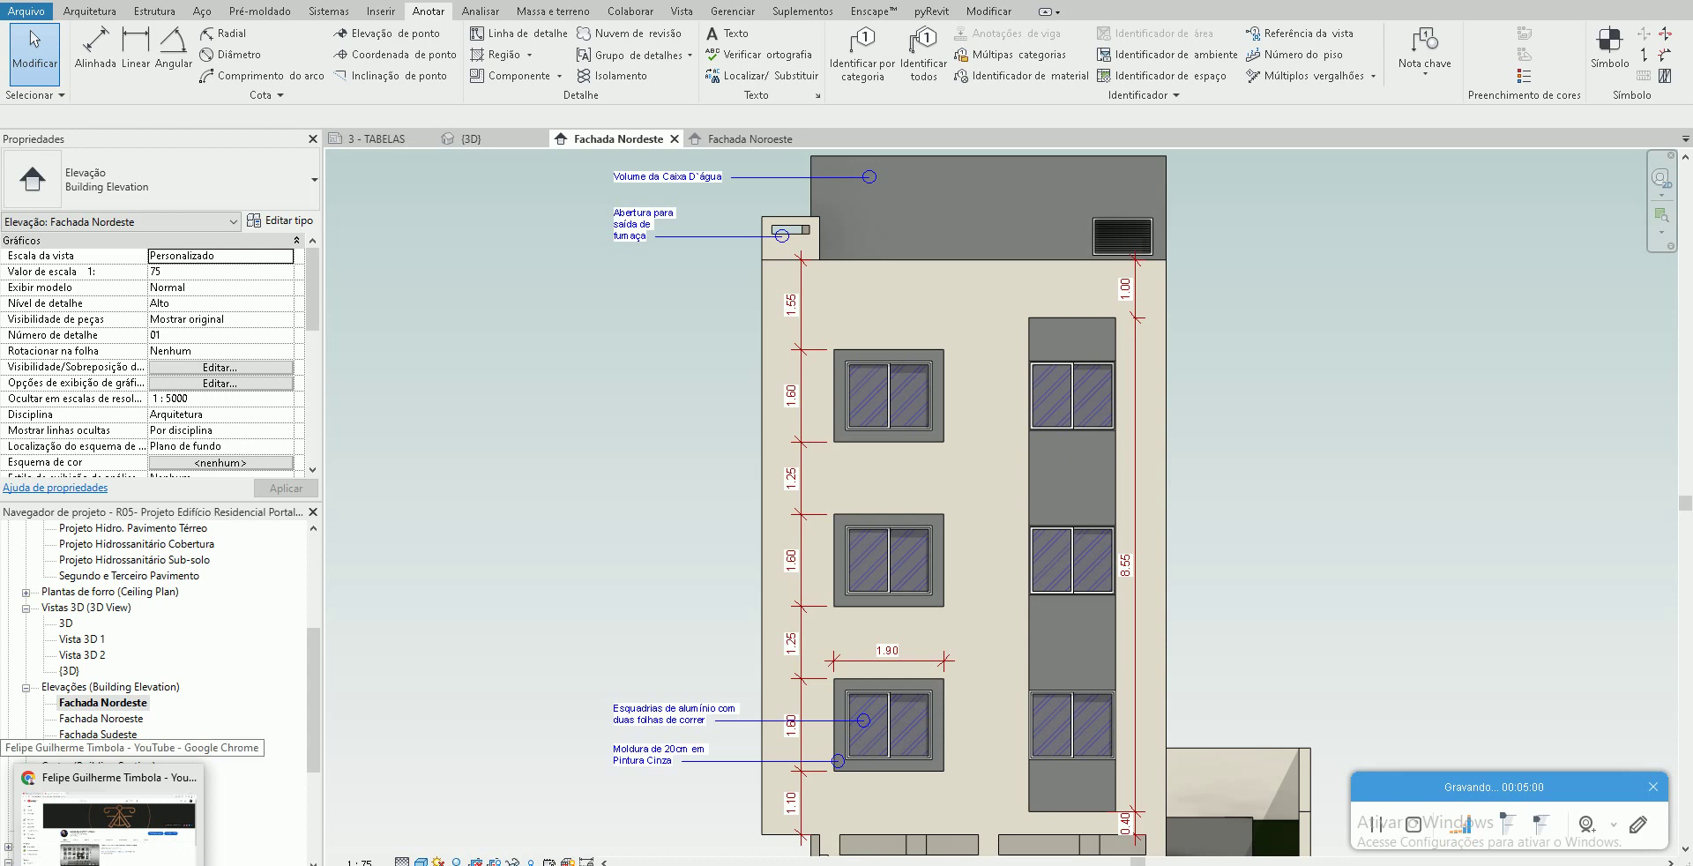
- From the YouTube channel in Chrome, follow the featured video's hotmart.com link to Pacote 6 Blocos de Revit
click(108, 816)
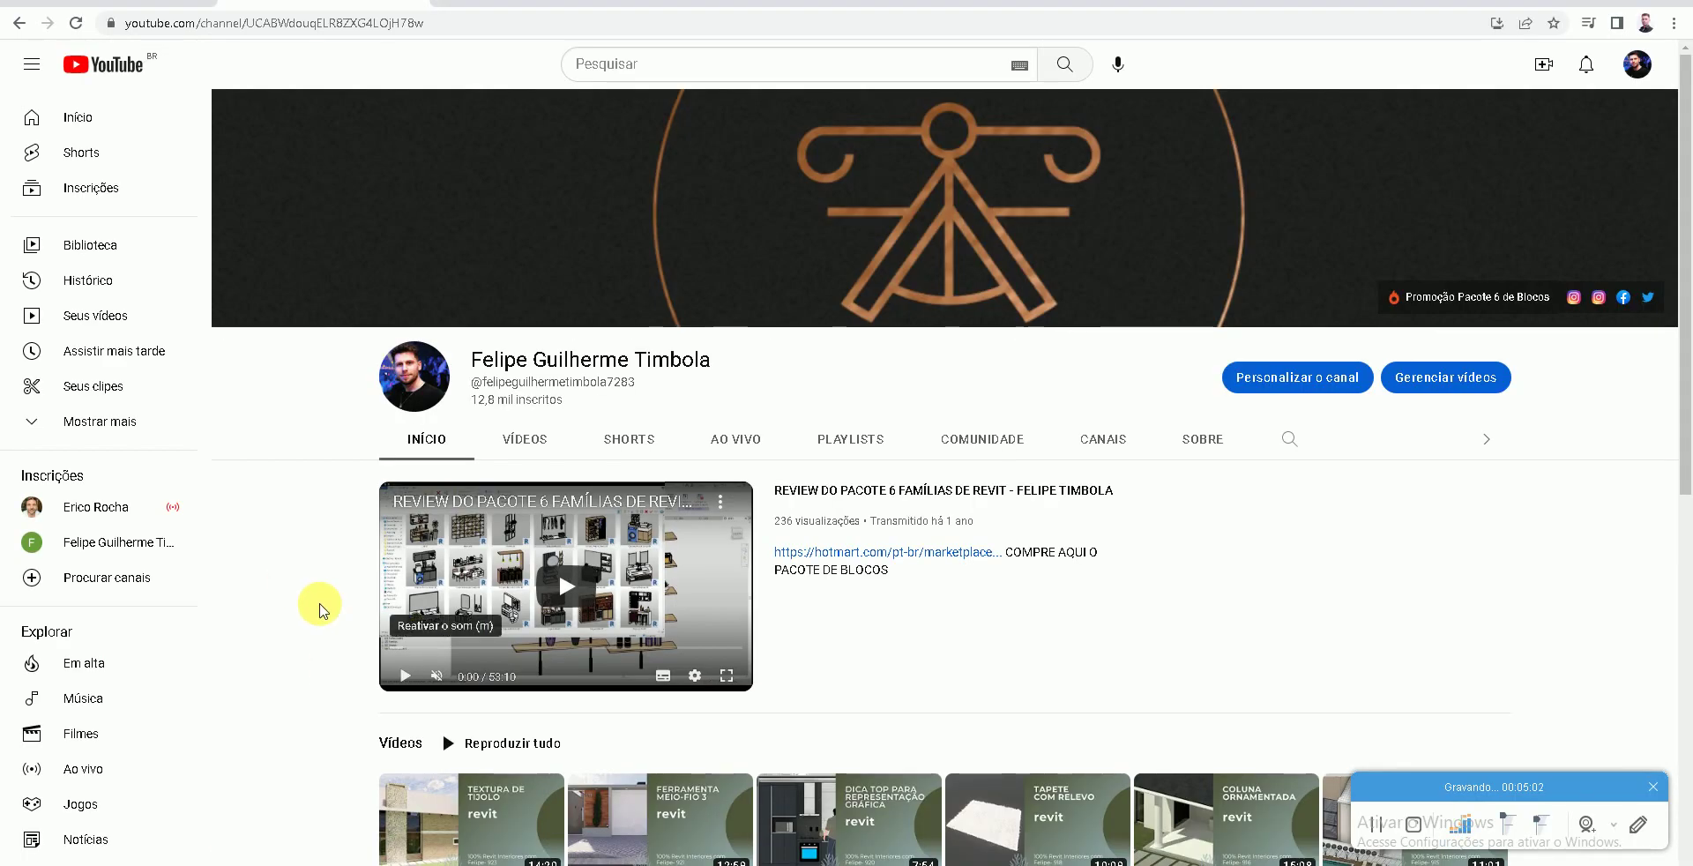
scroll(319, 609, up, 1)
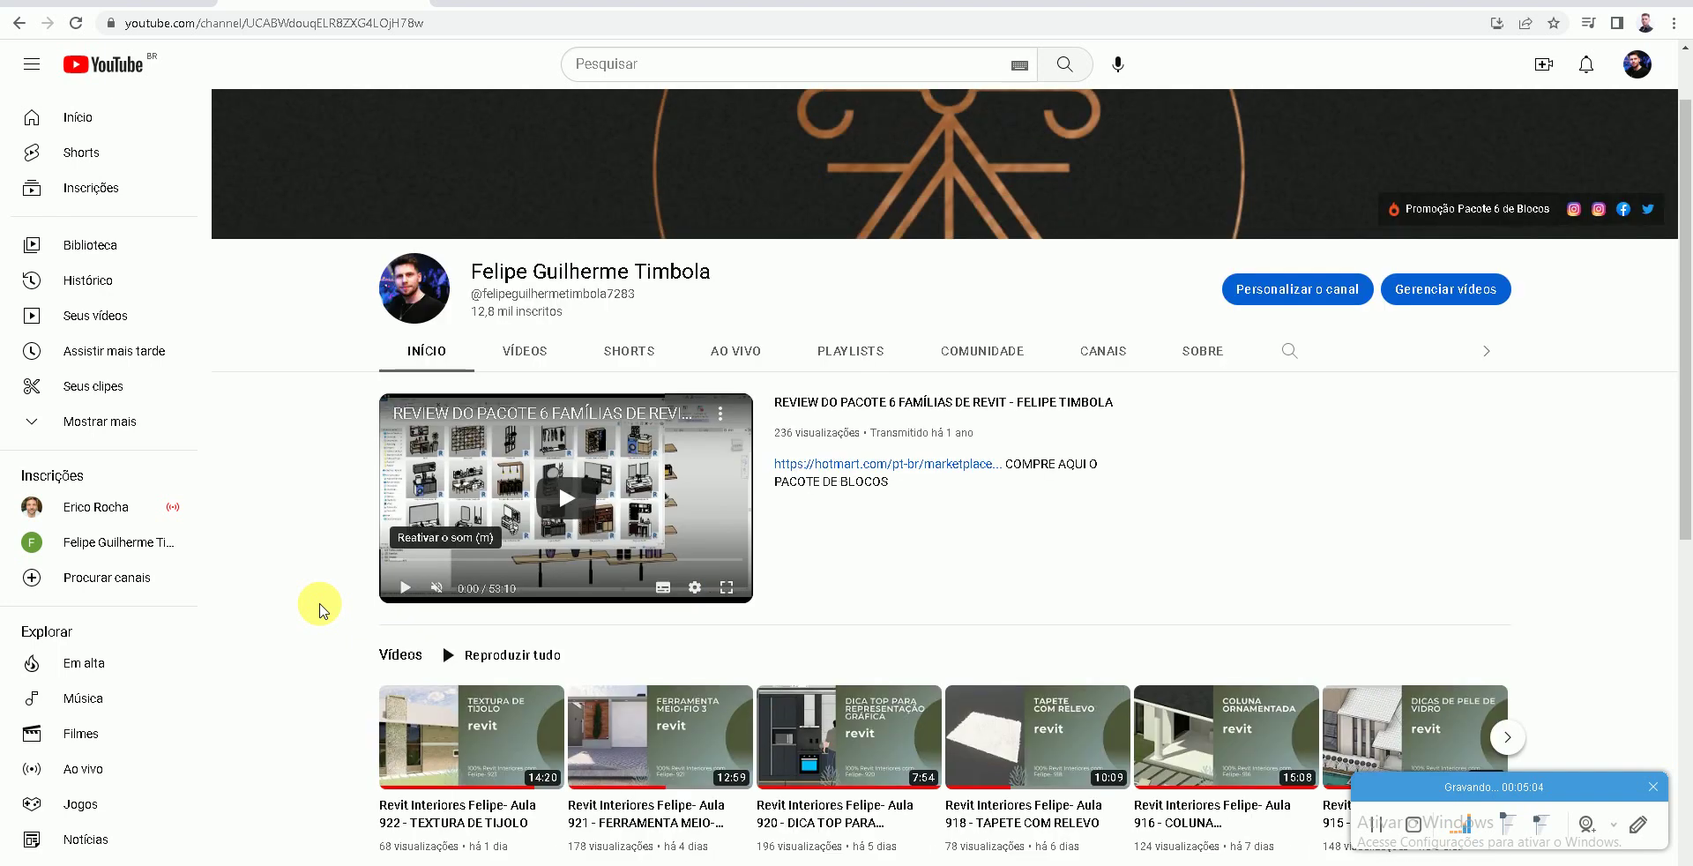
scroll(319, 609, up, 1)
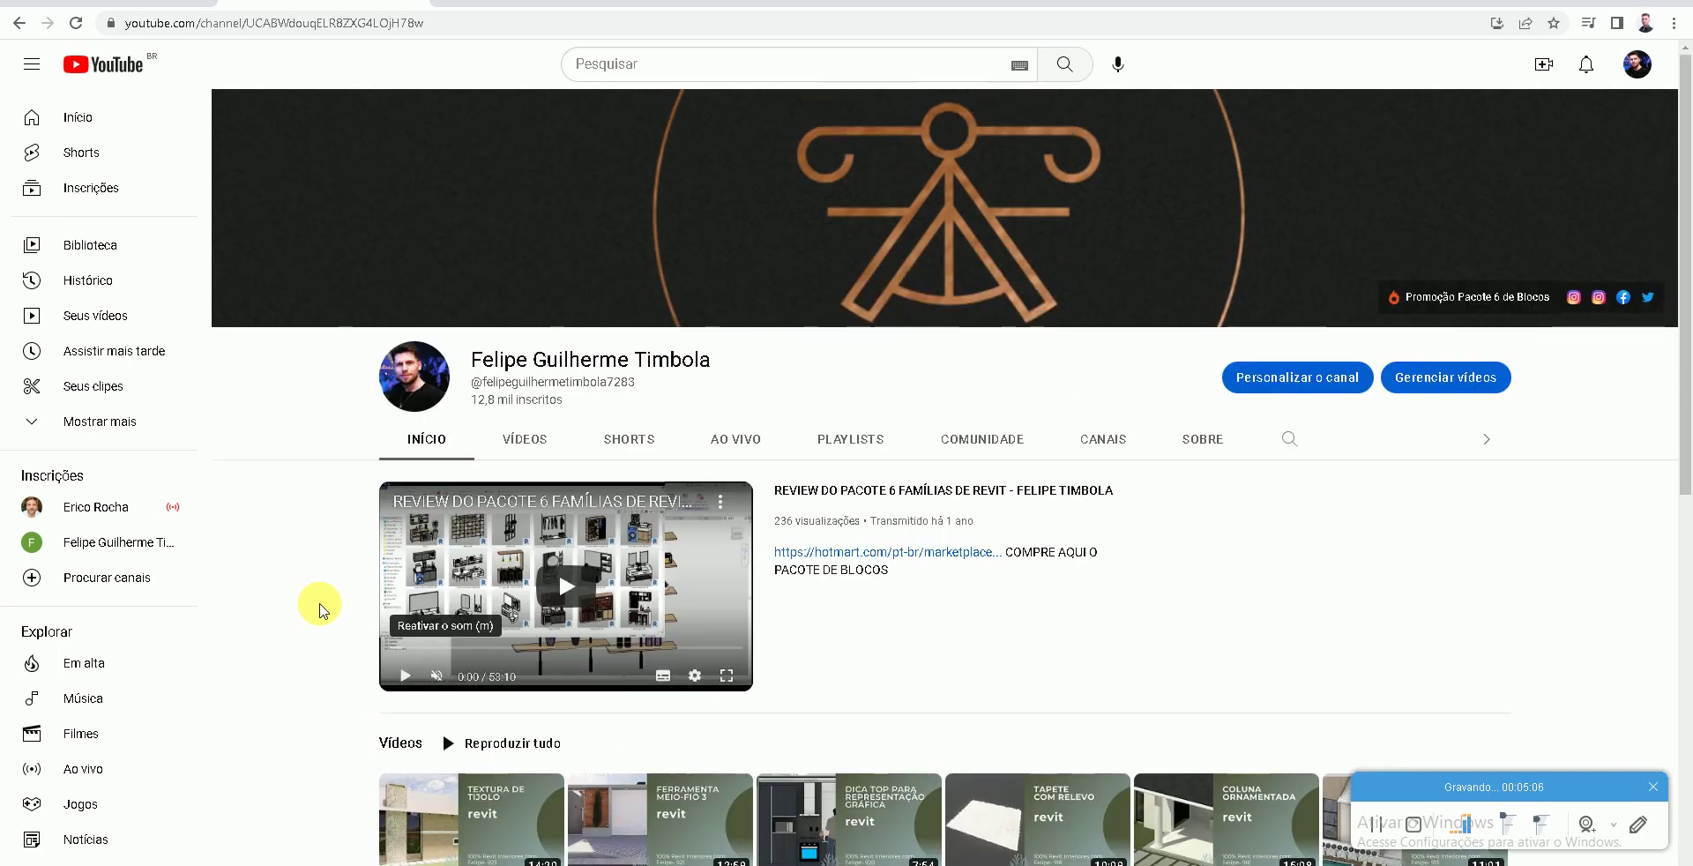
scroll(319, 615, down, 1)
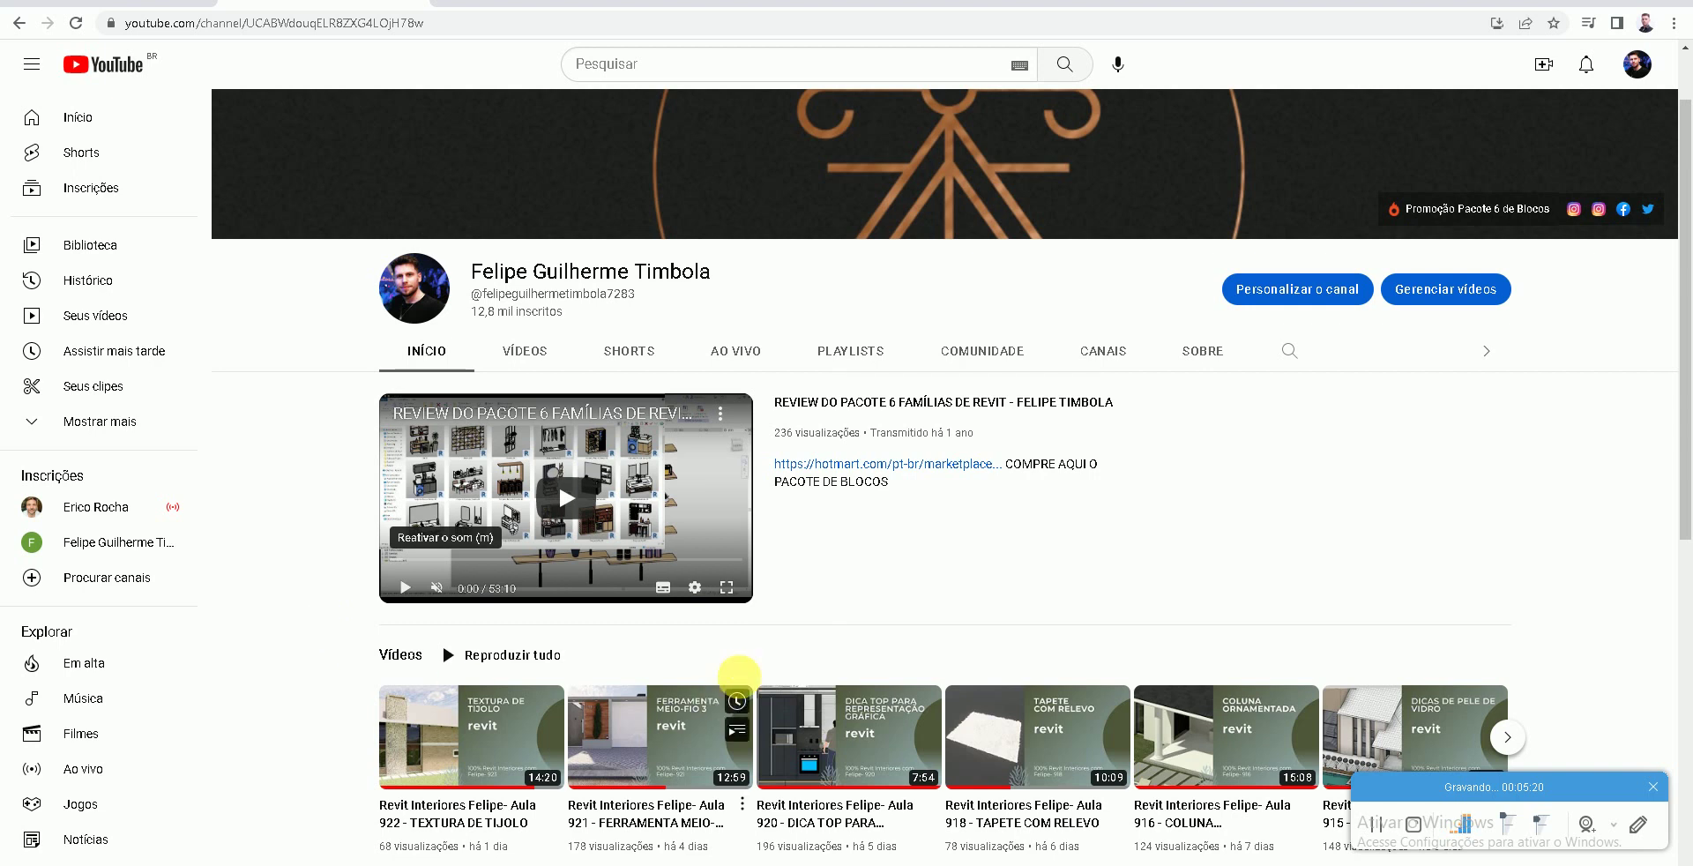
scroll(737, 672, up, 1)
click(1437, 297)
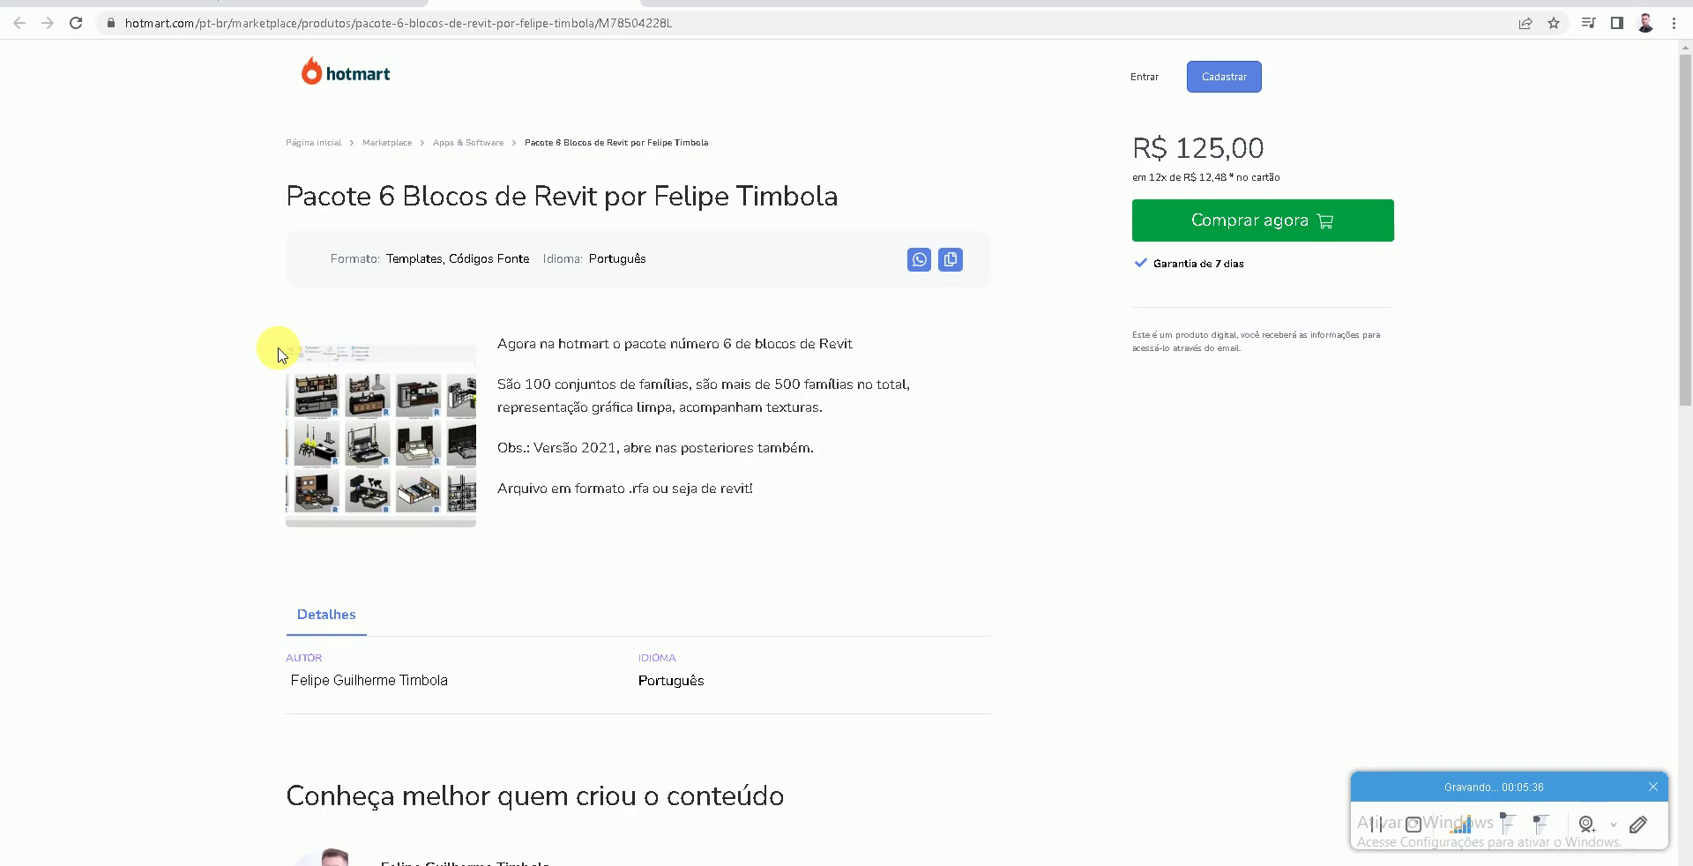
- Adjust screen brightness, return to the YouTube channel and open a banner social link
key(XF86MonBrightnessDown)
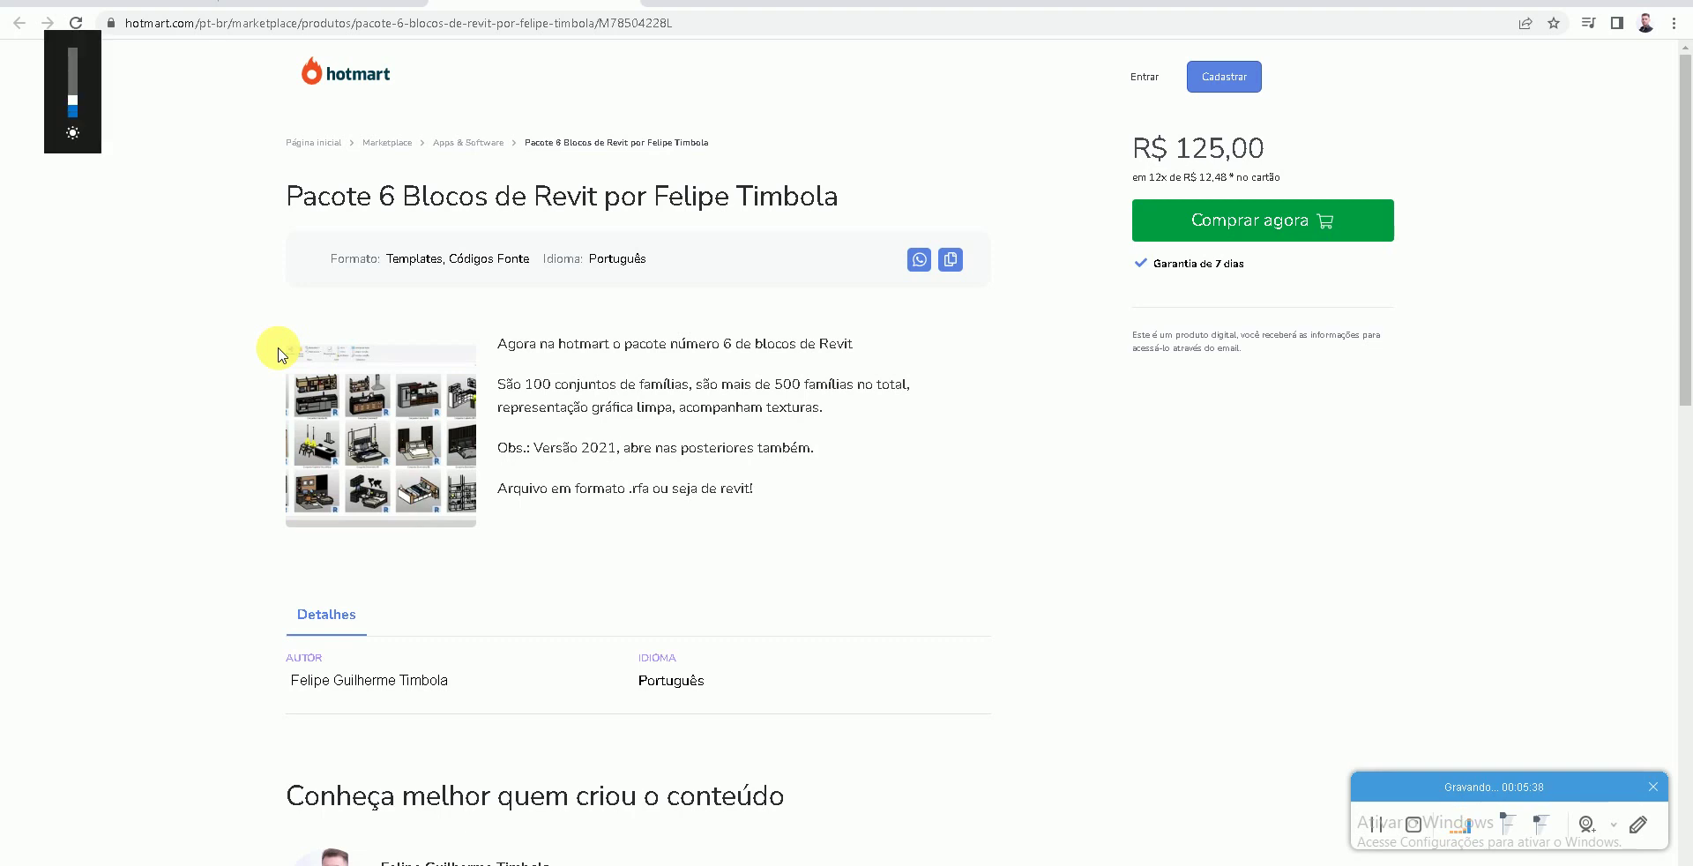
key(XF86MonBrightnessUp)
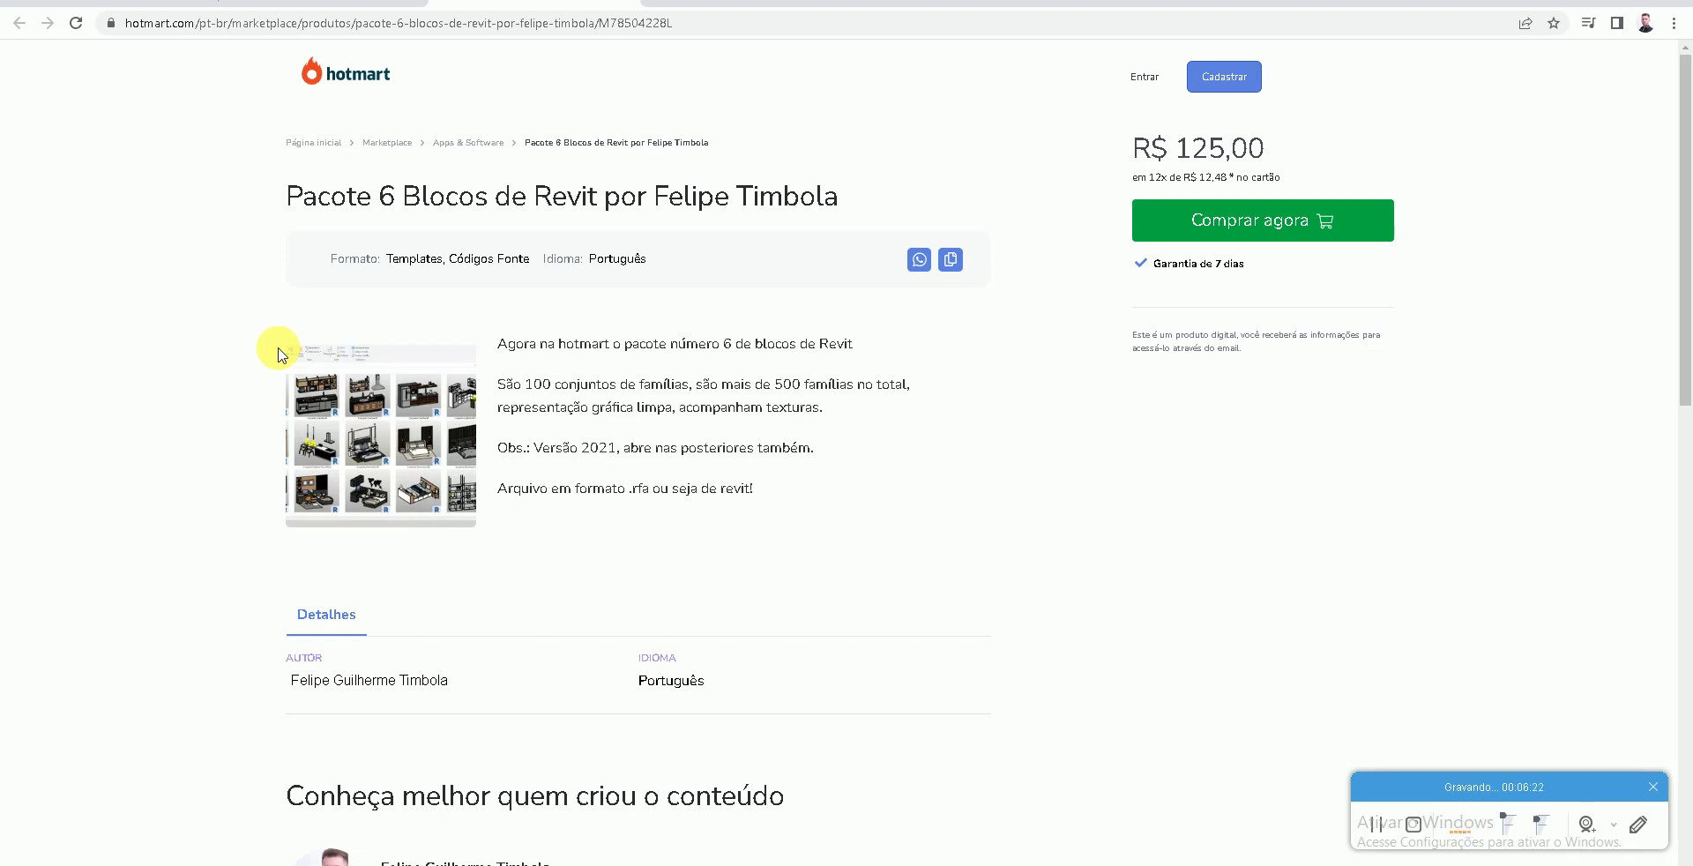
click(625, 3)
click(1573, 297)
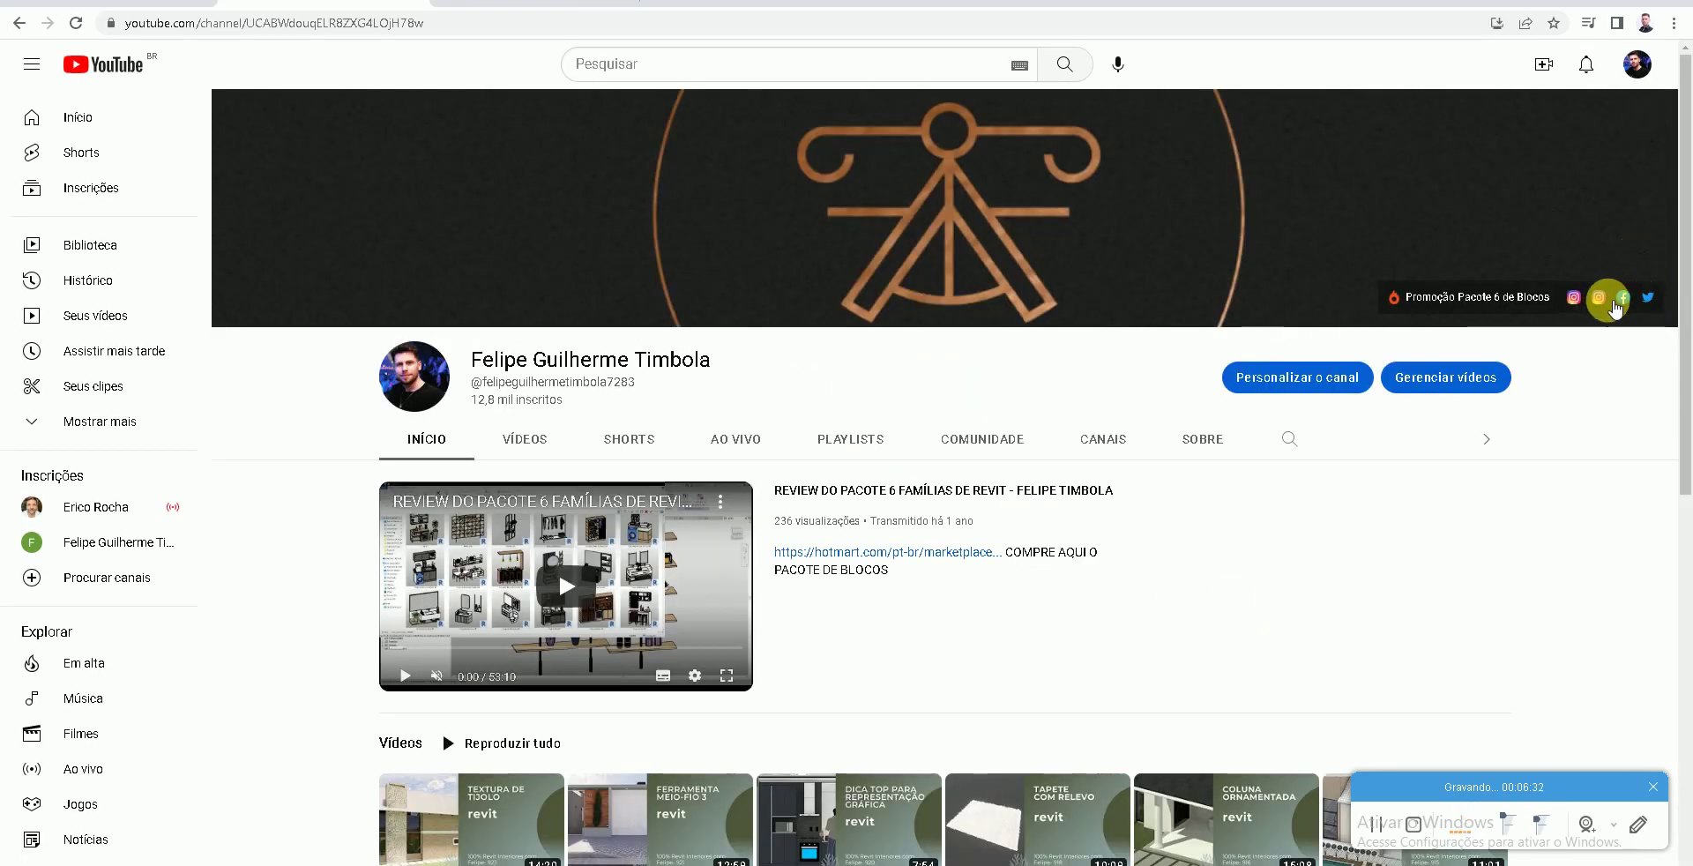
- Open the channel's remaining banner social links, including Twitter, in new tabs
click(1614, 302)
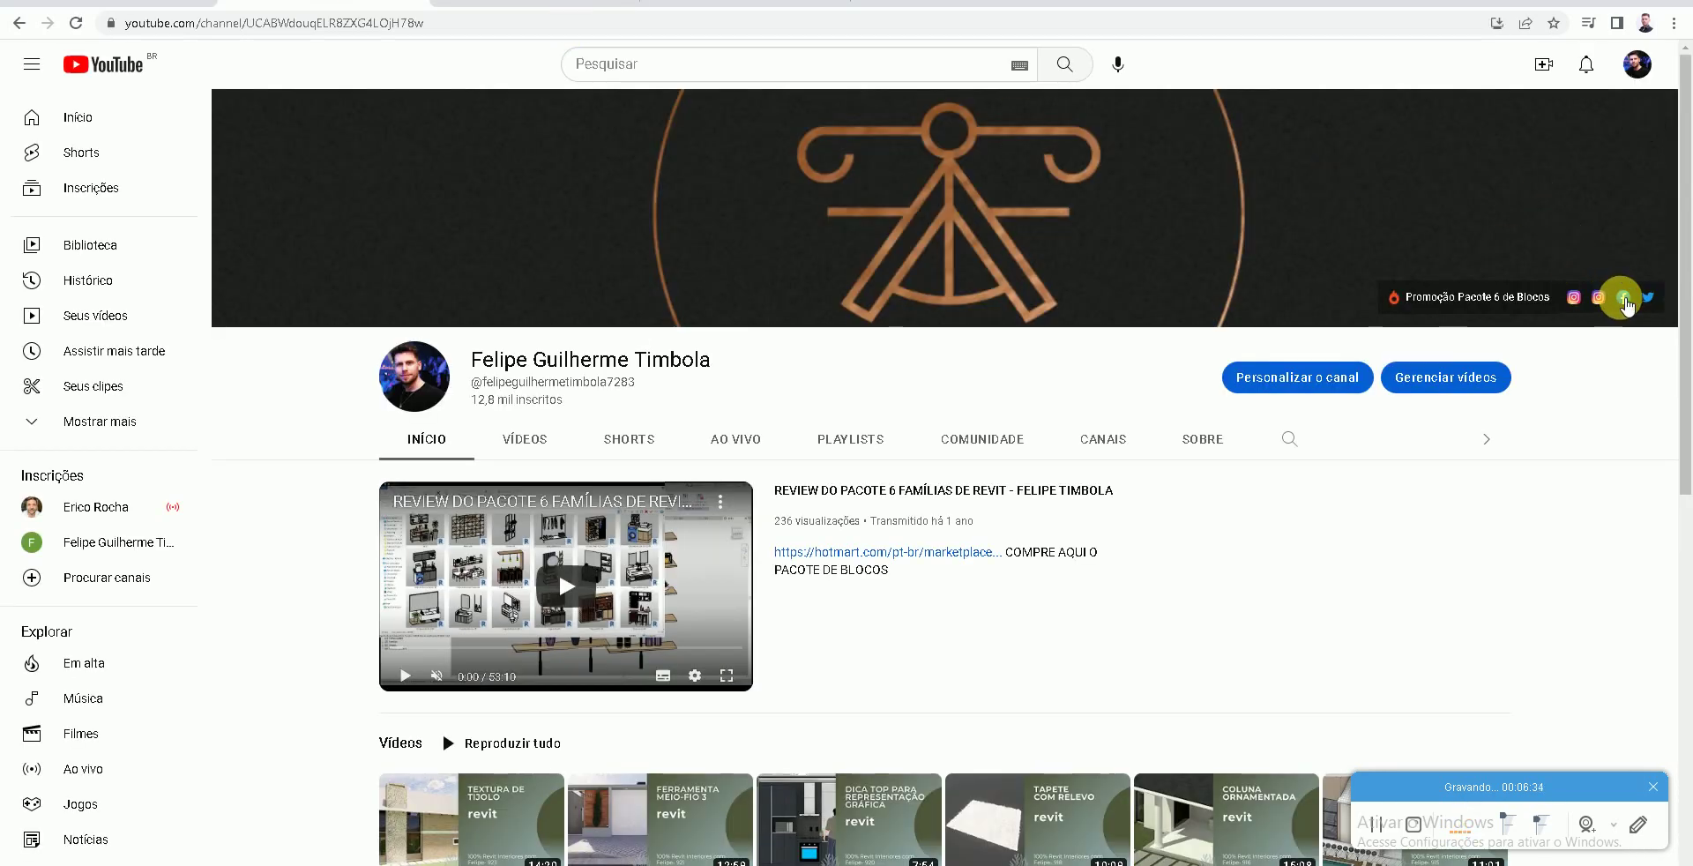
click(1627, 304)
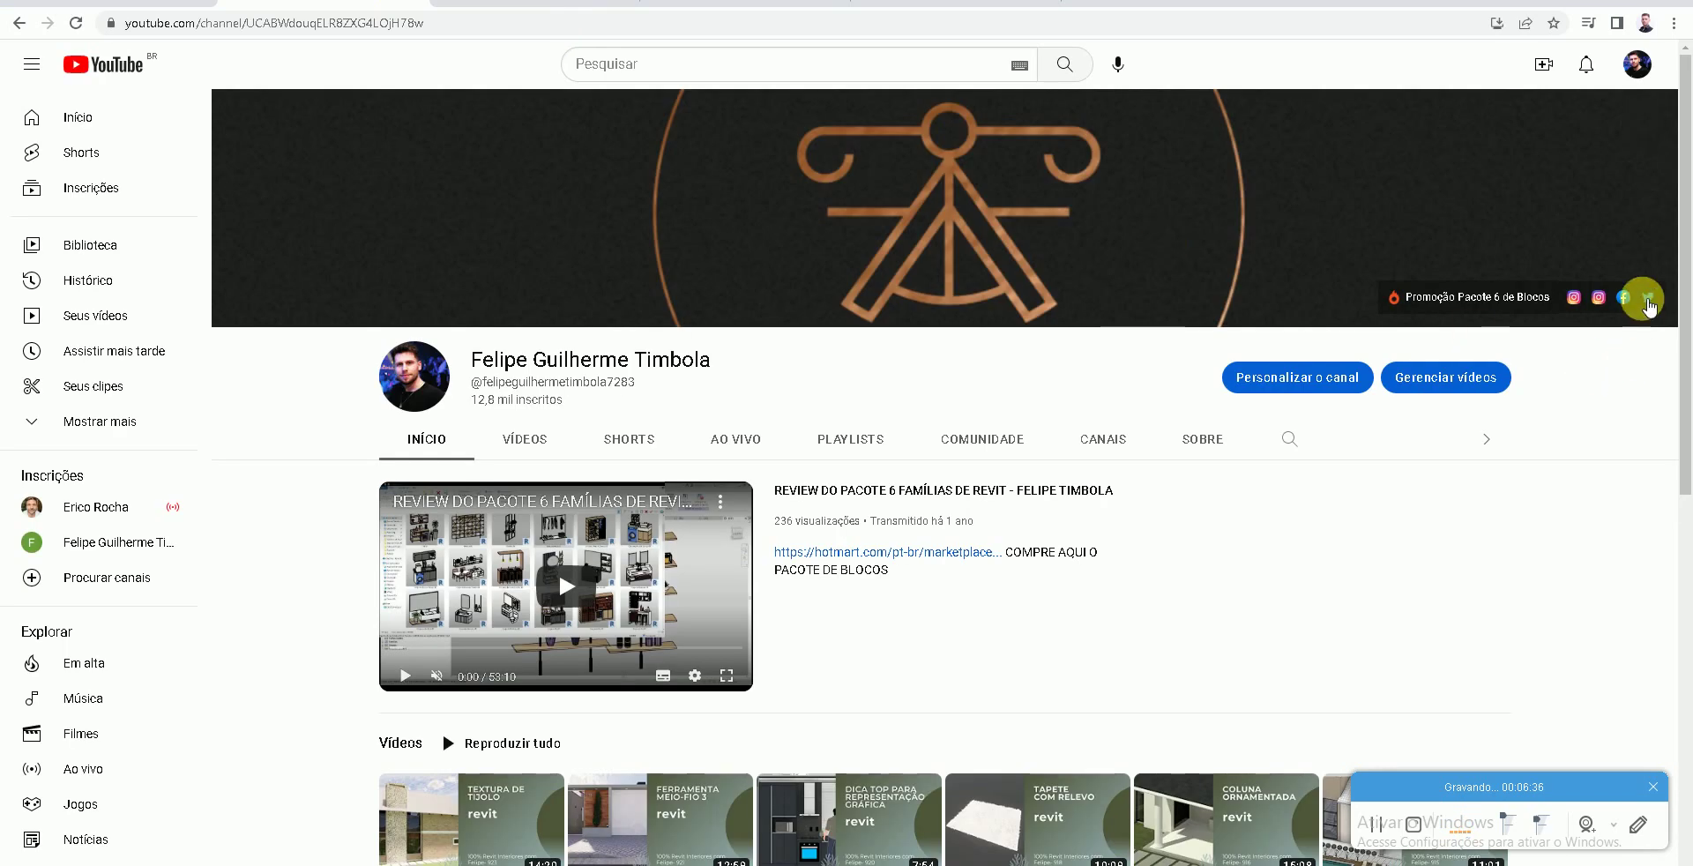
click(1646, 297)
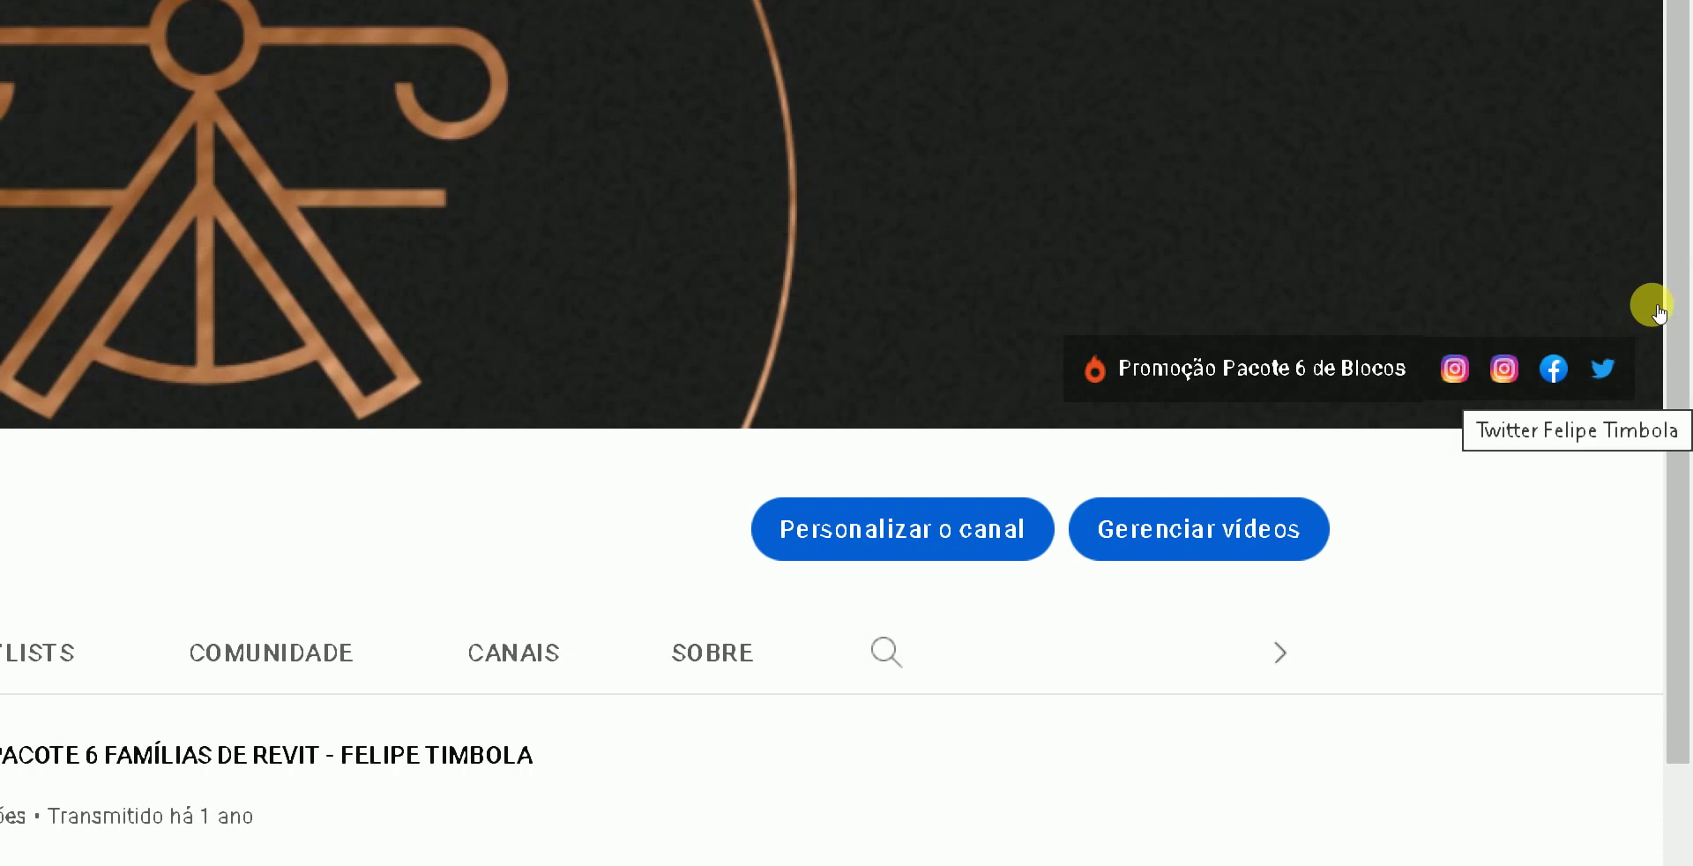
- Reset Magnifier to 100%, close the Start menu and switch to the Twitter profile
key(super+minus)
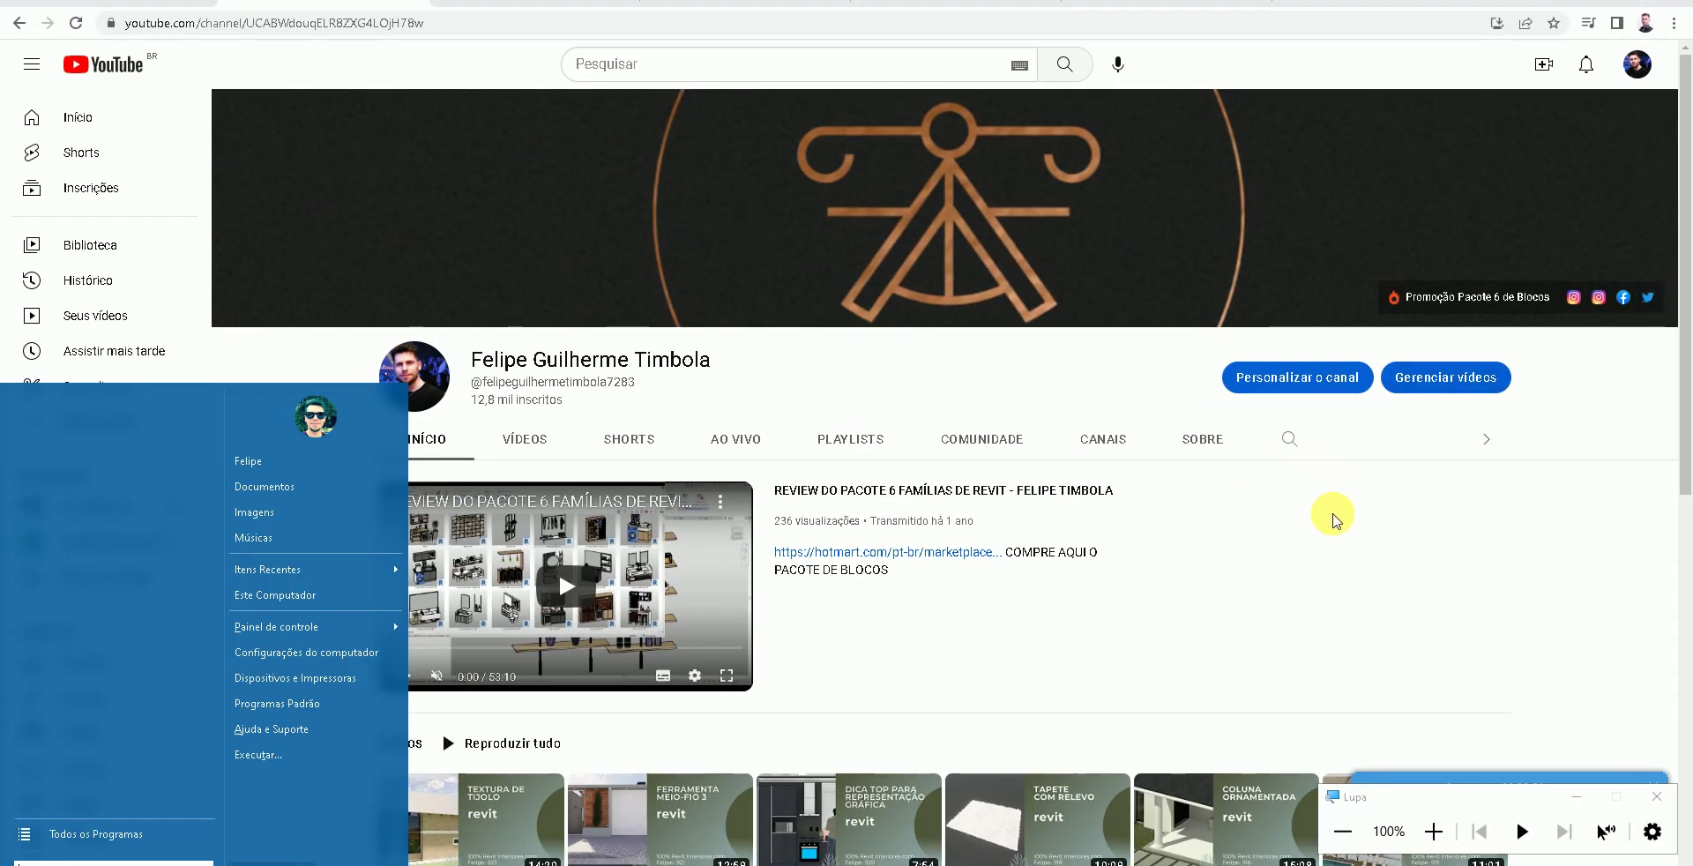
click(1656, 796)
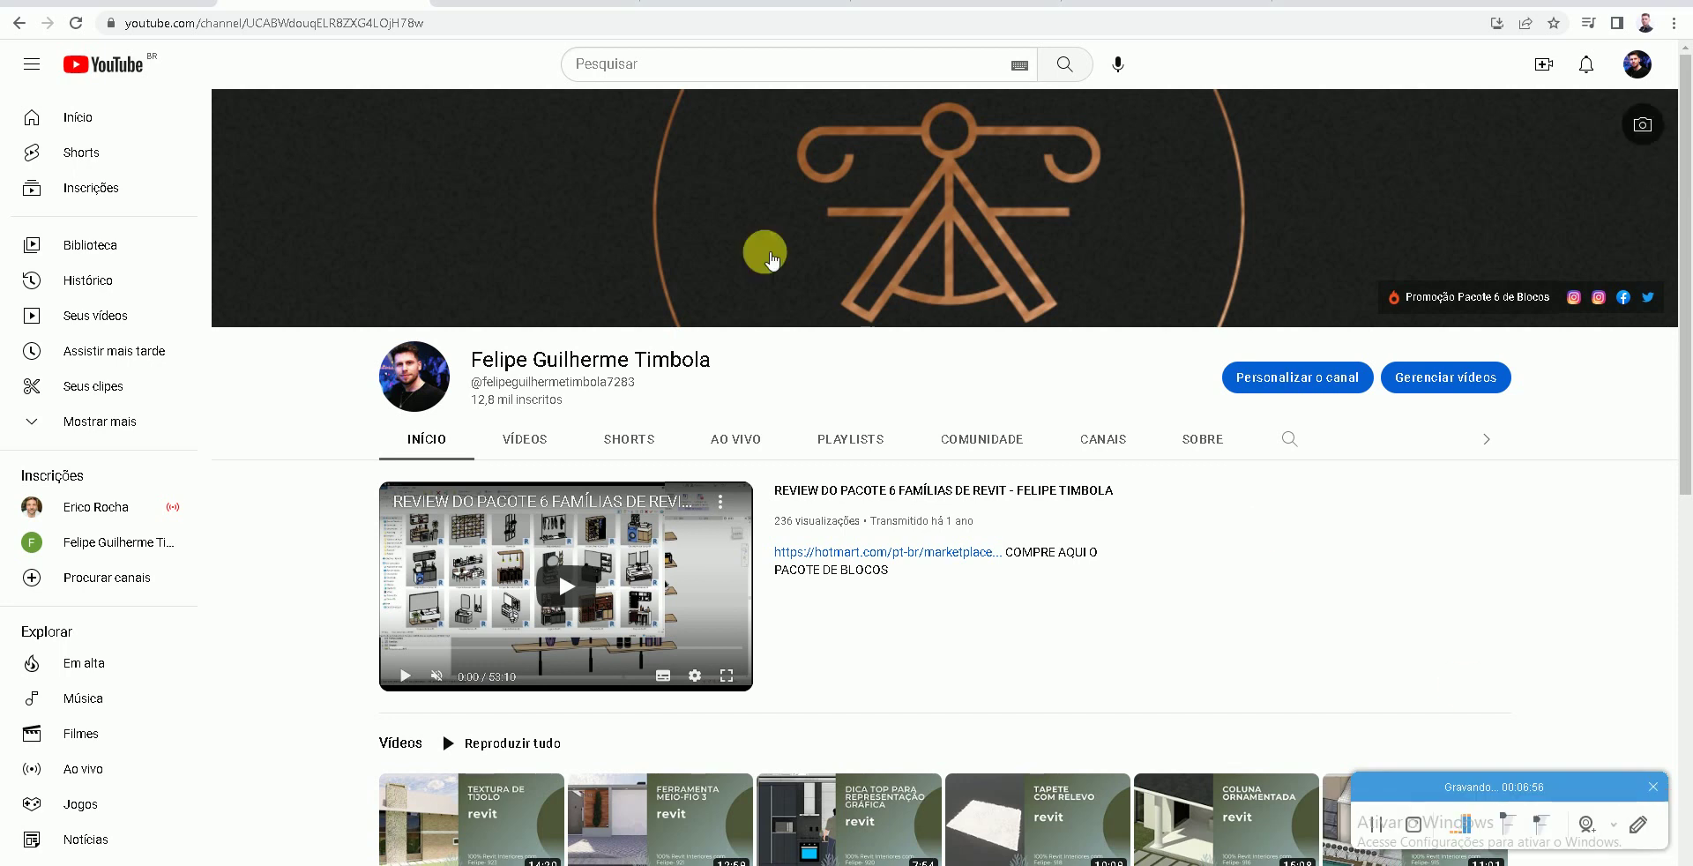
key(ctrl+Tab)
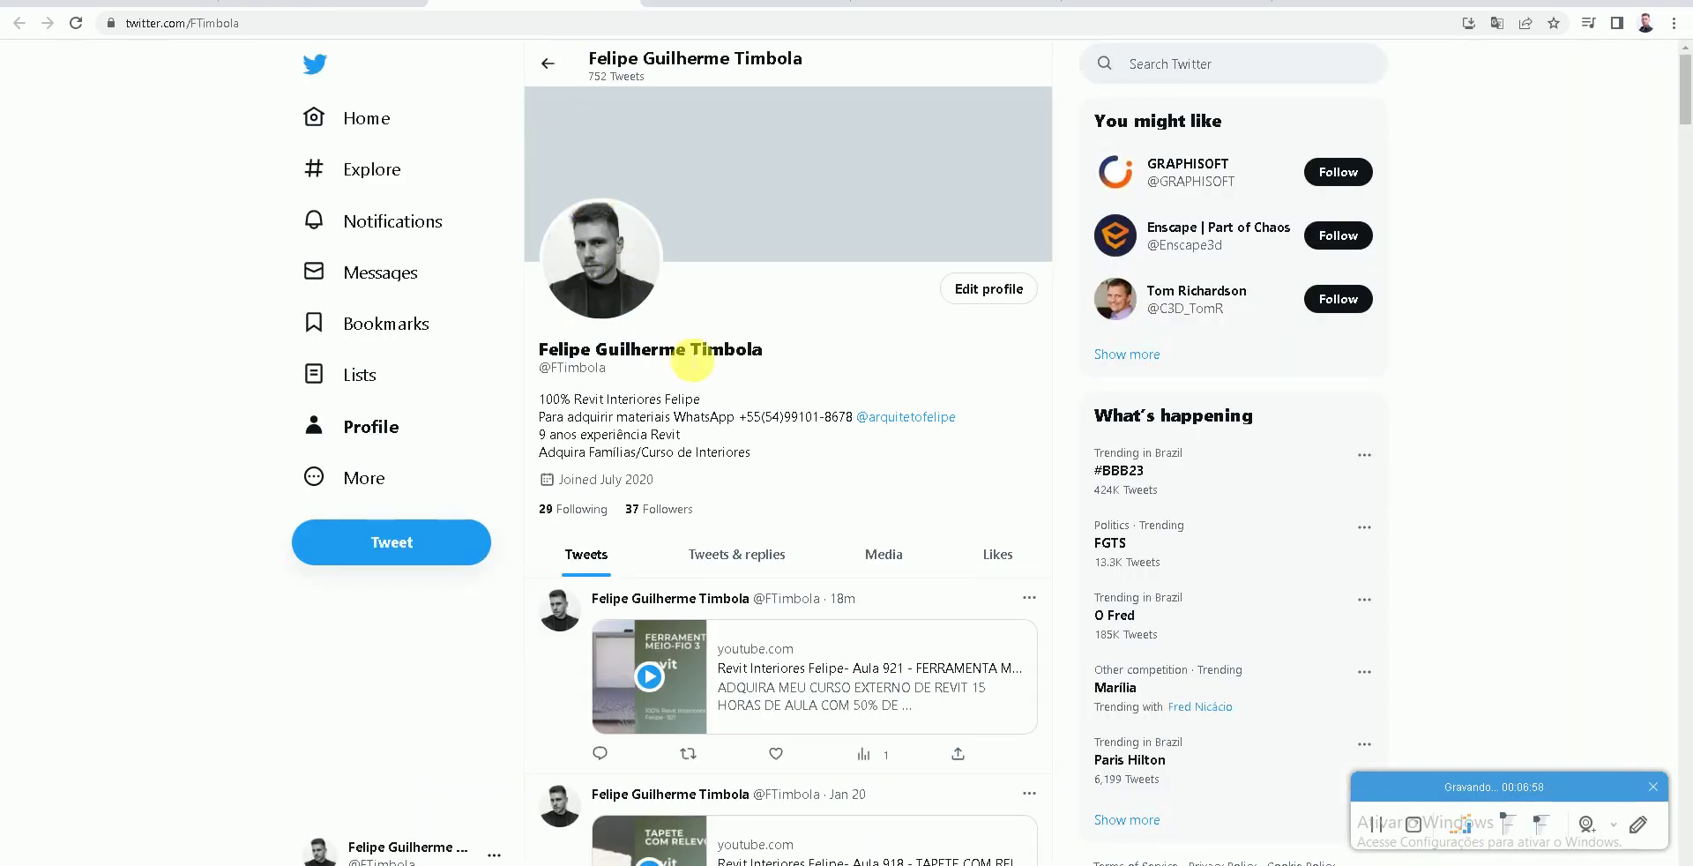
- Browse the Facebook architecture page and then both Instagram profiles
key(ctrl+Tab)
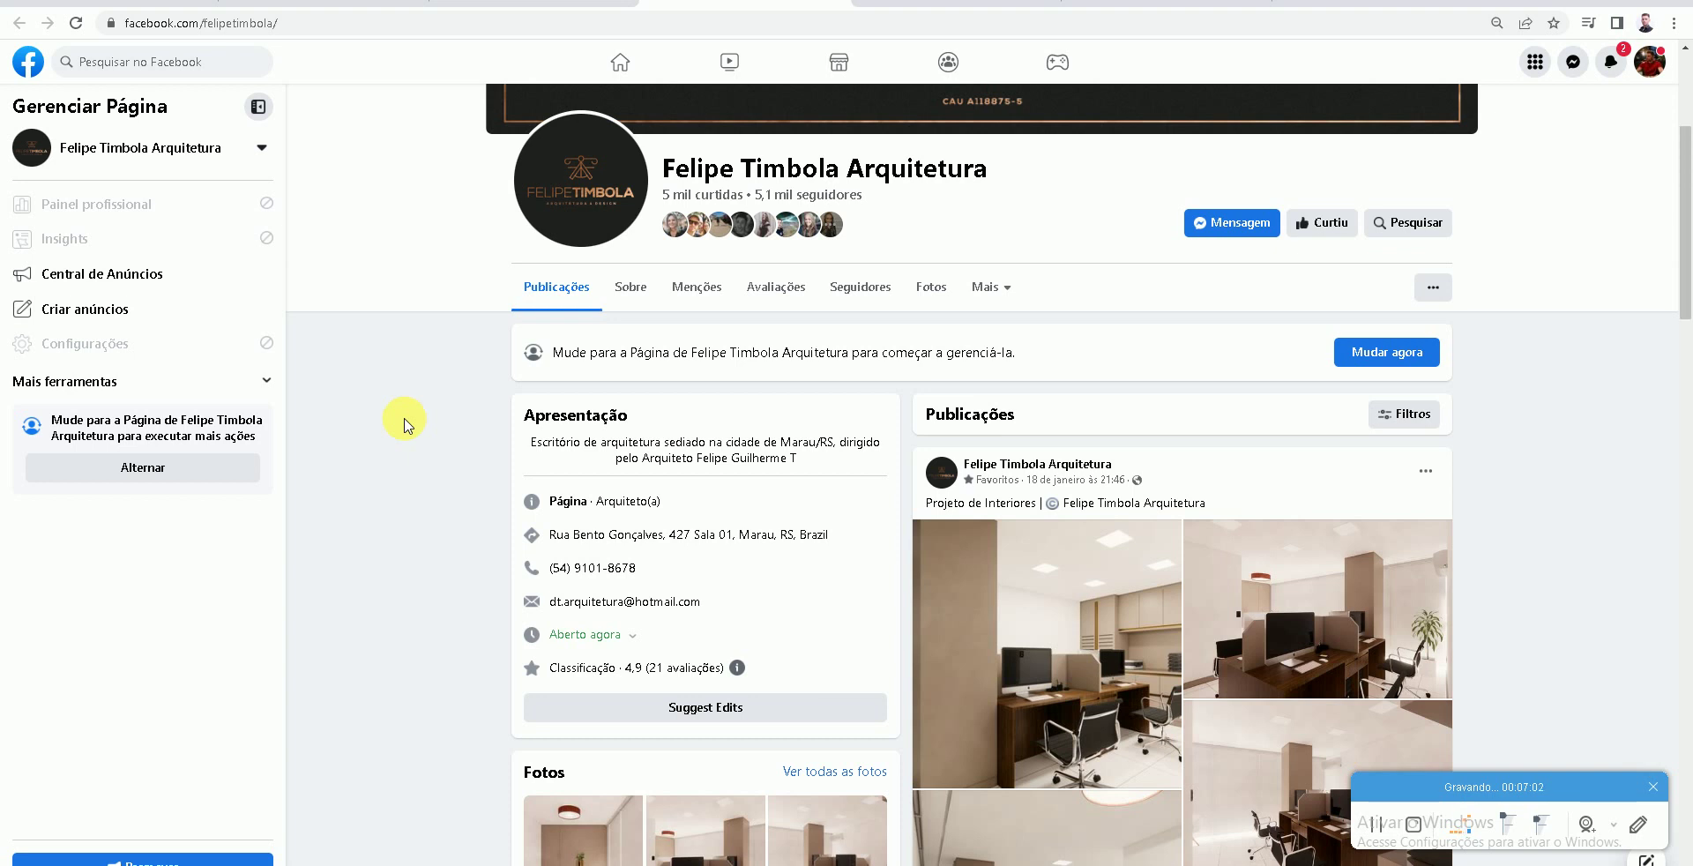
scroll(404, 426, down, 1)
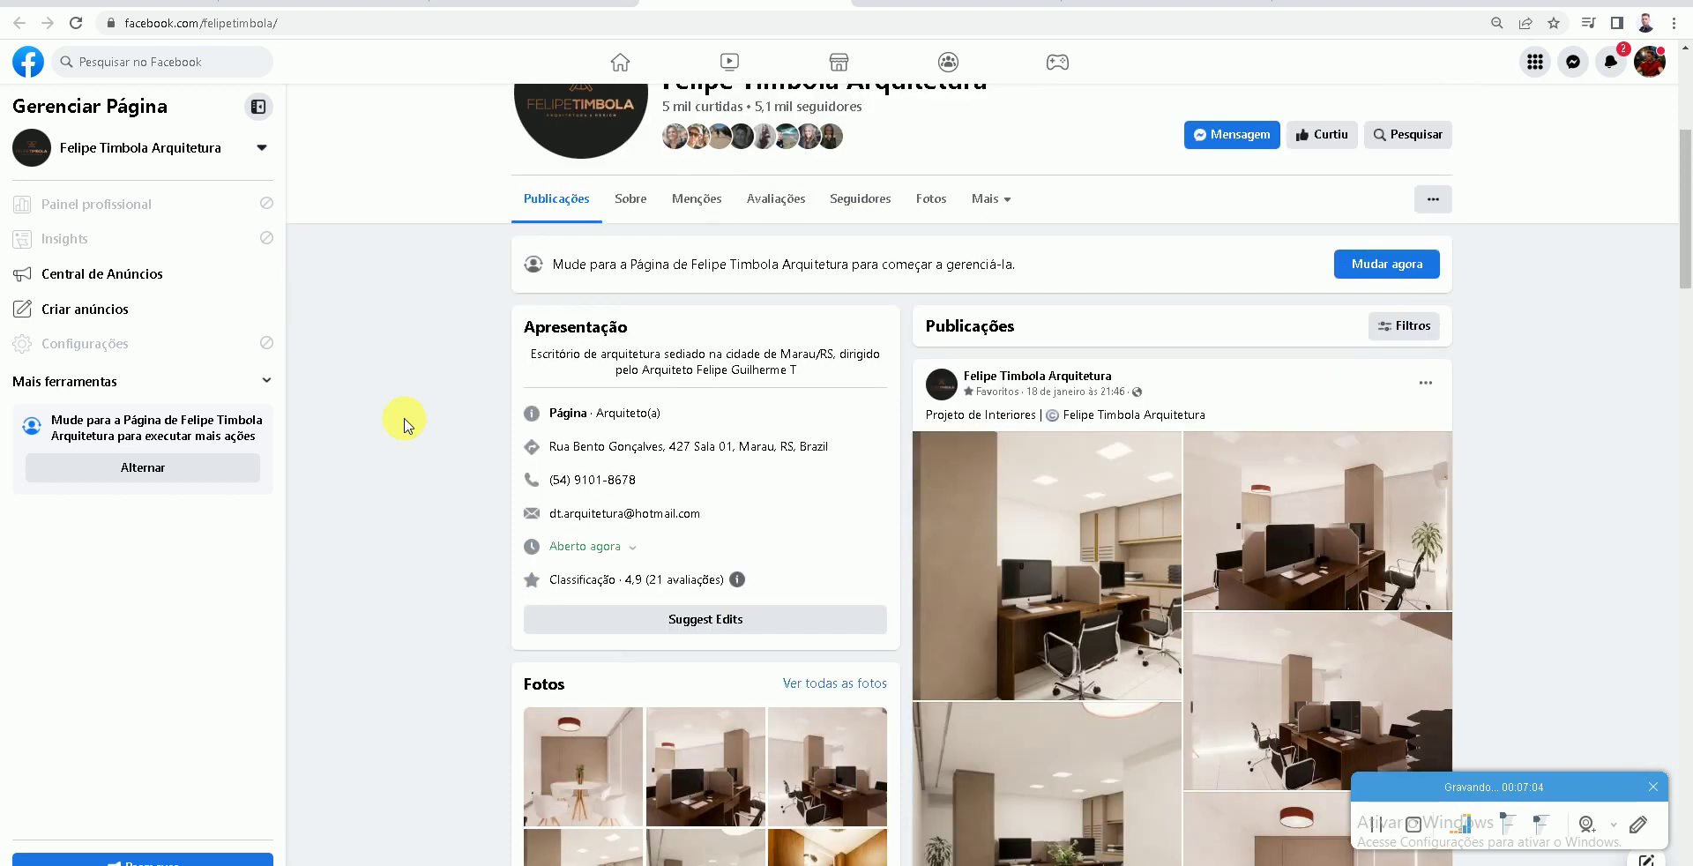
scroll(405, 426, down, 1)
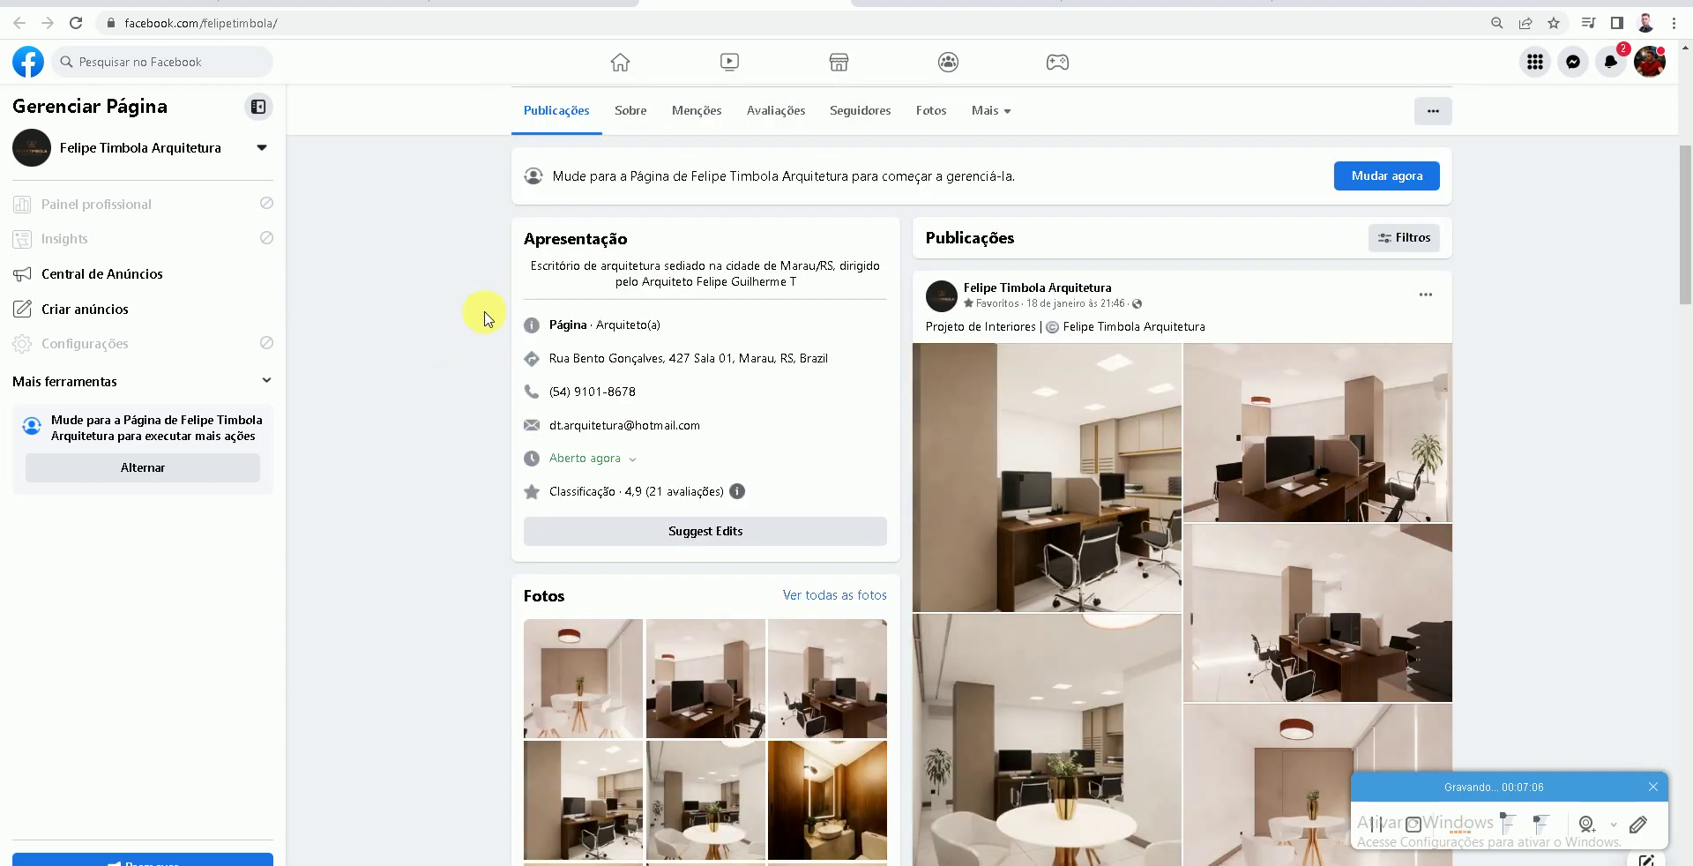
key(ctrl+Tab)
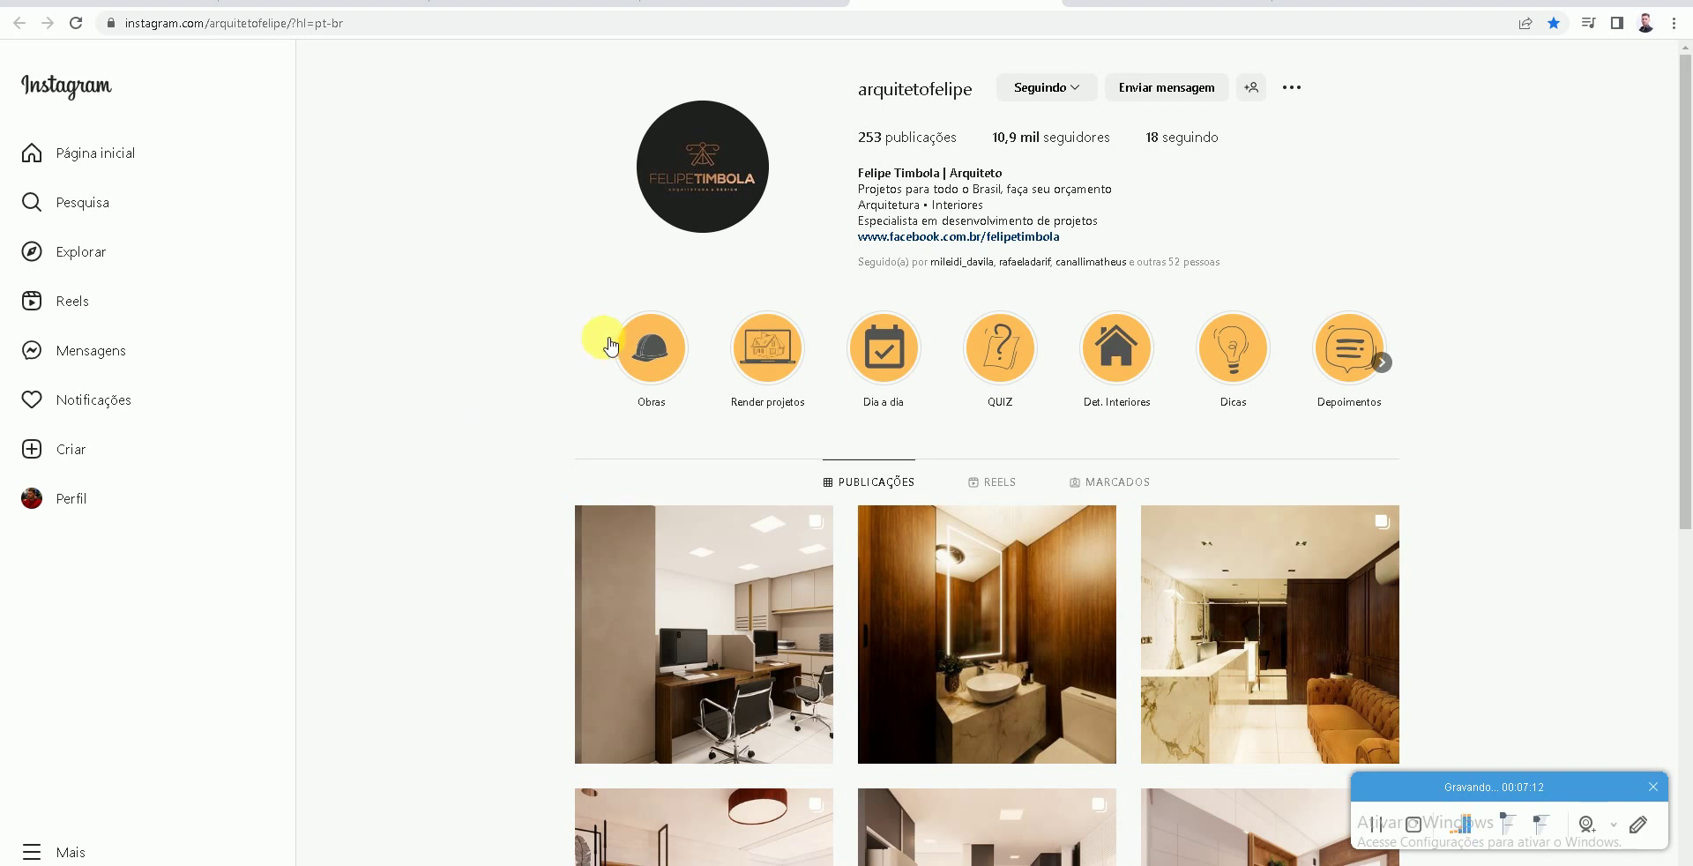
key(ctrl+Tab)
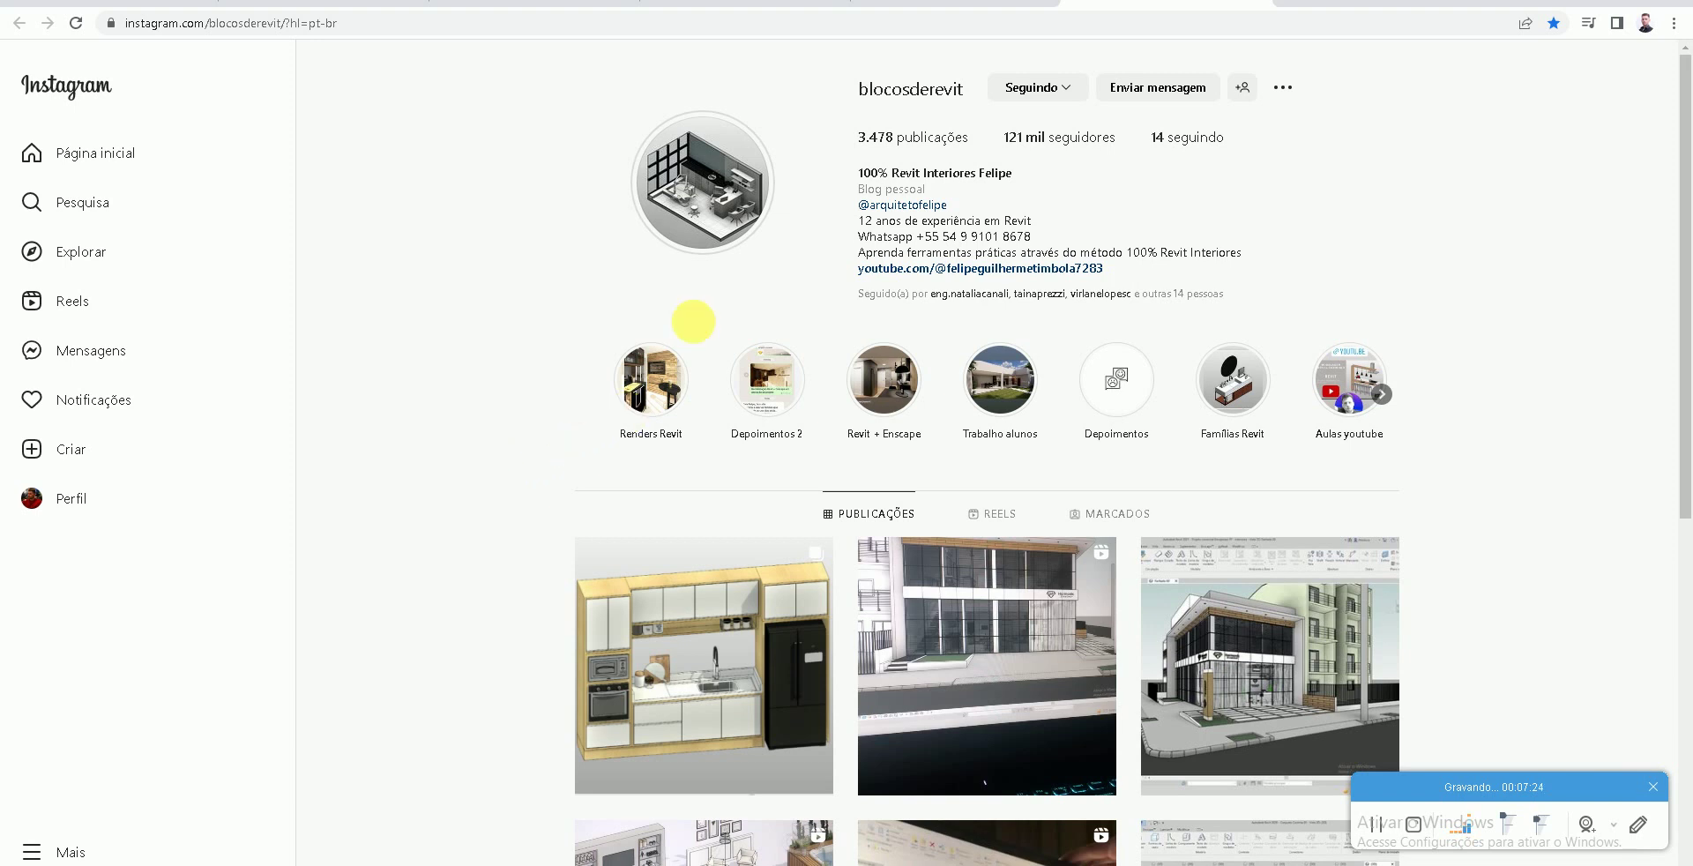
- Go back through Twitter to the YouTube channel, then show the desktop with Win+D
click(628, 3)
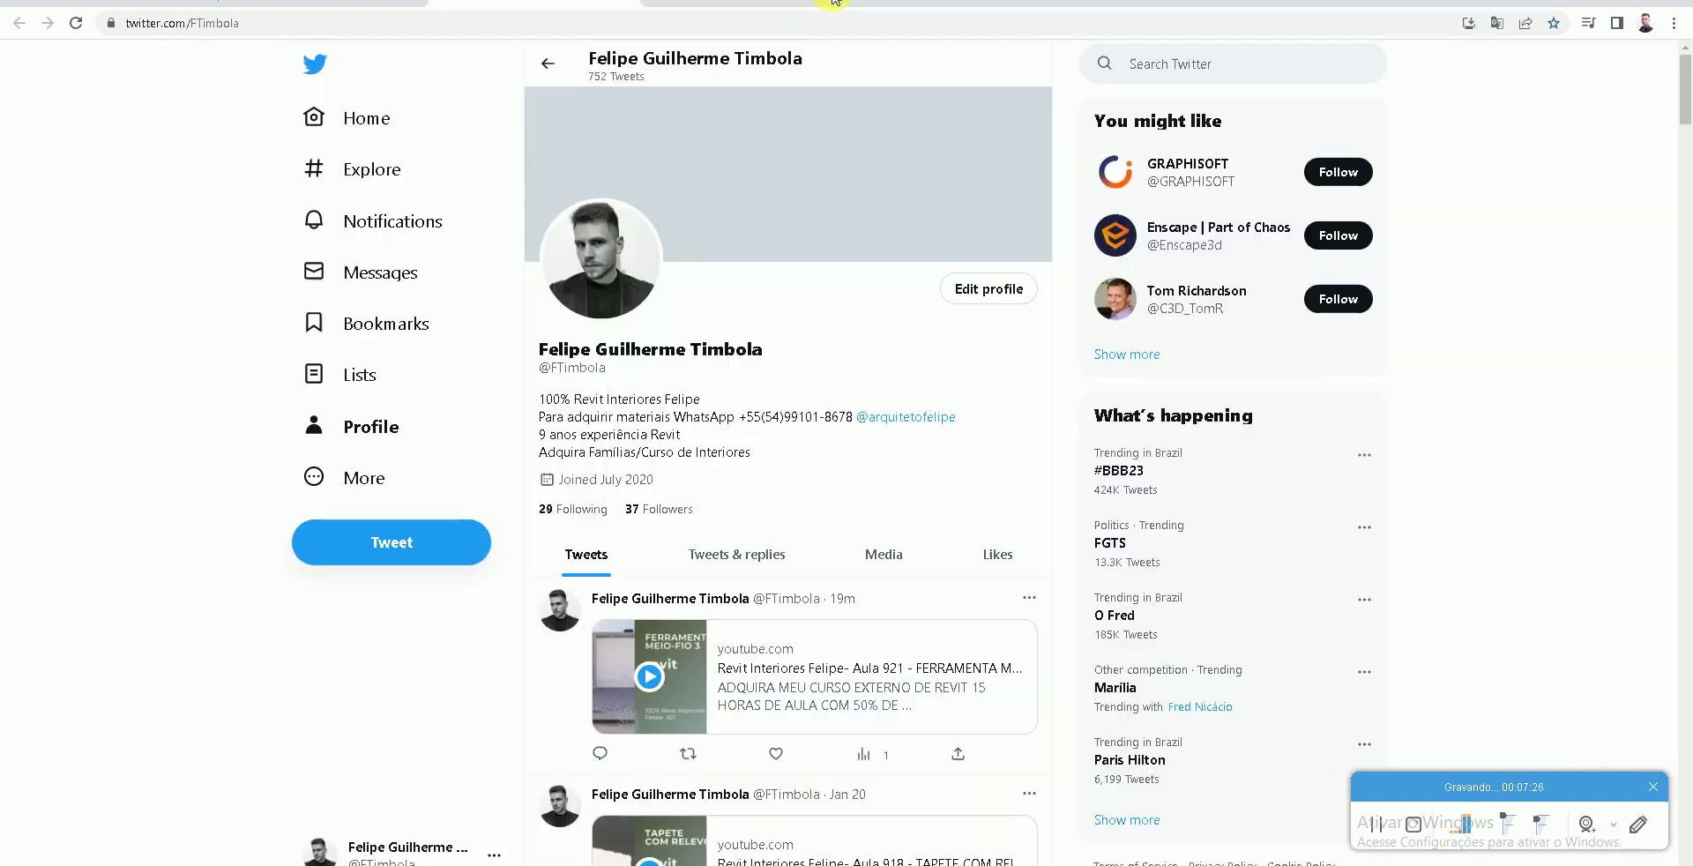
click(629, 2)
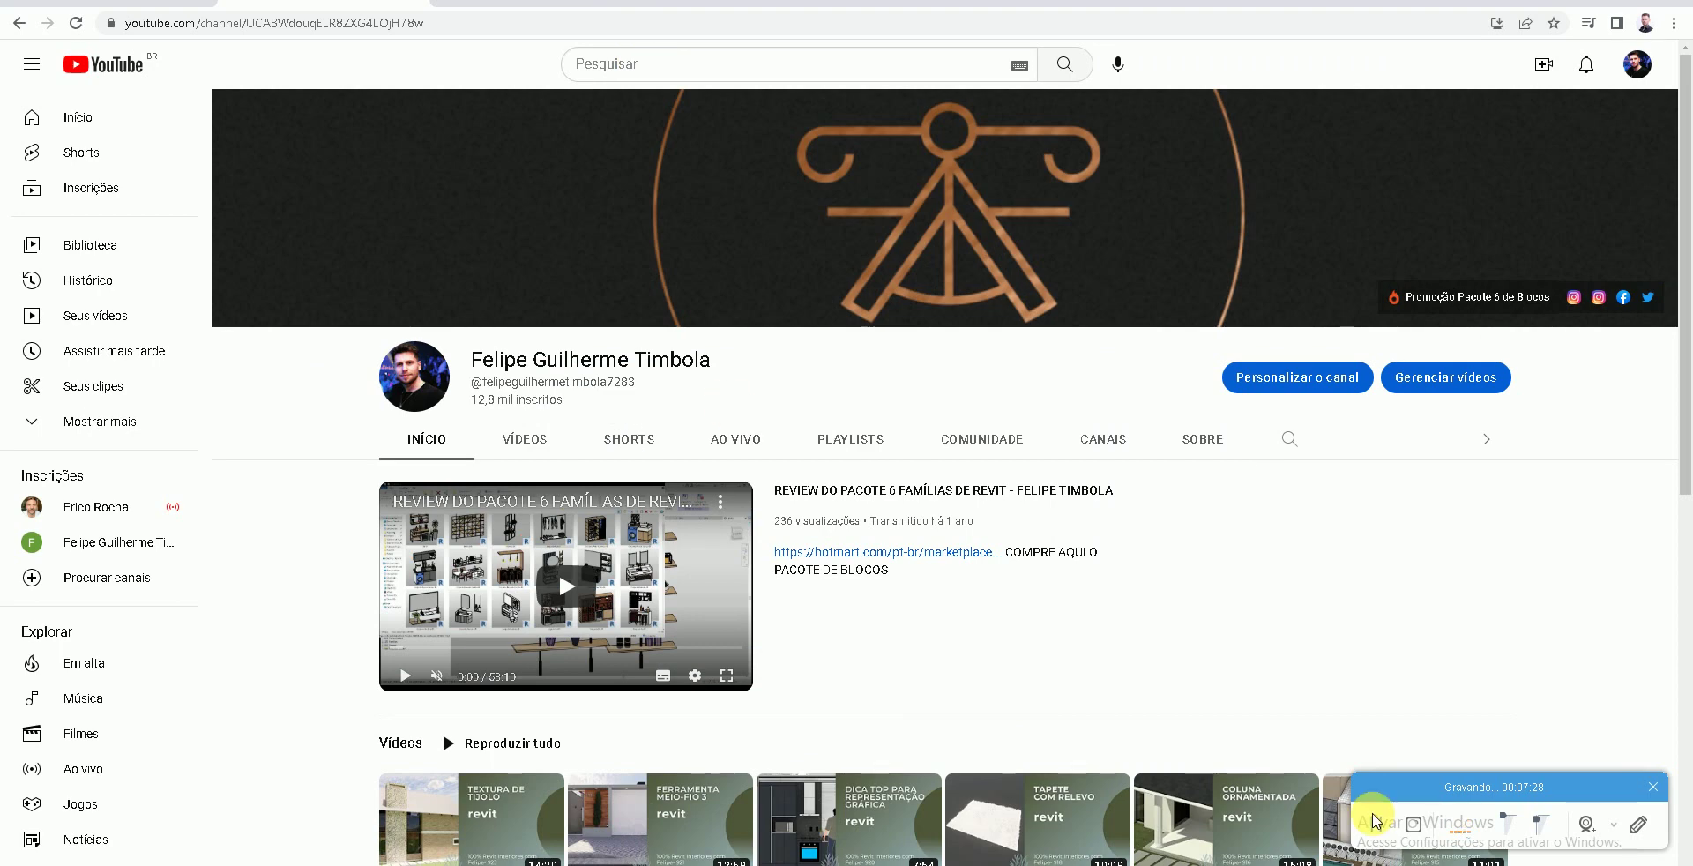
key(super+d)
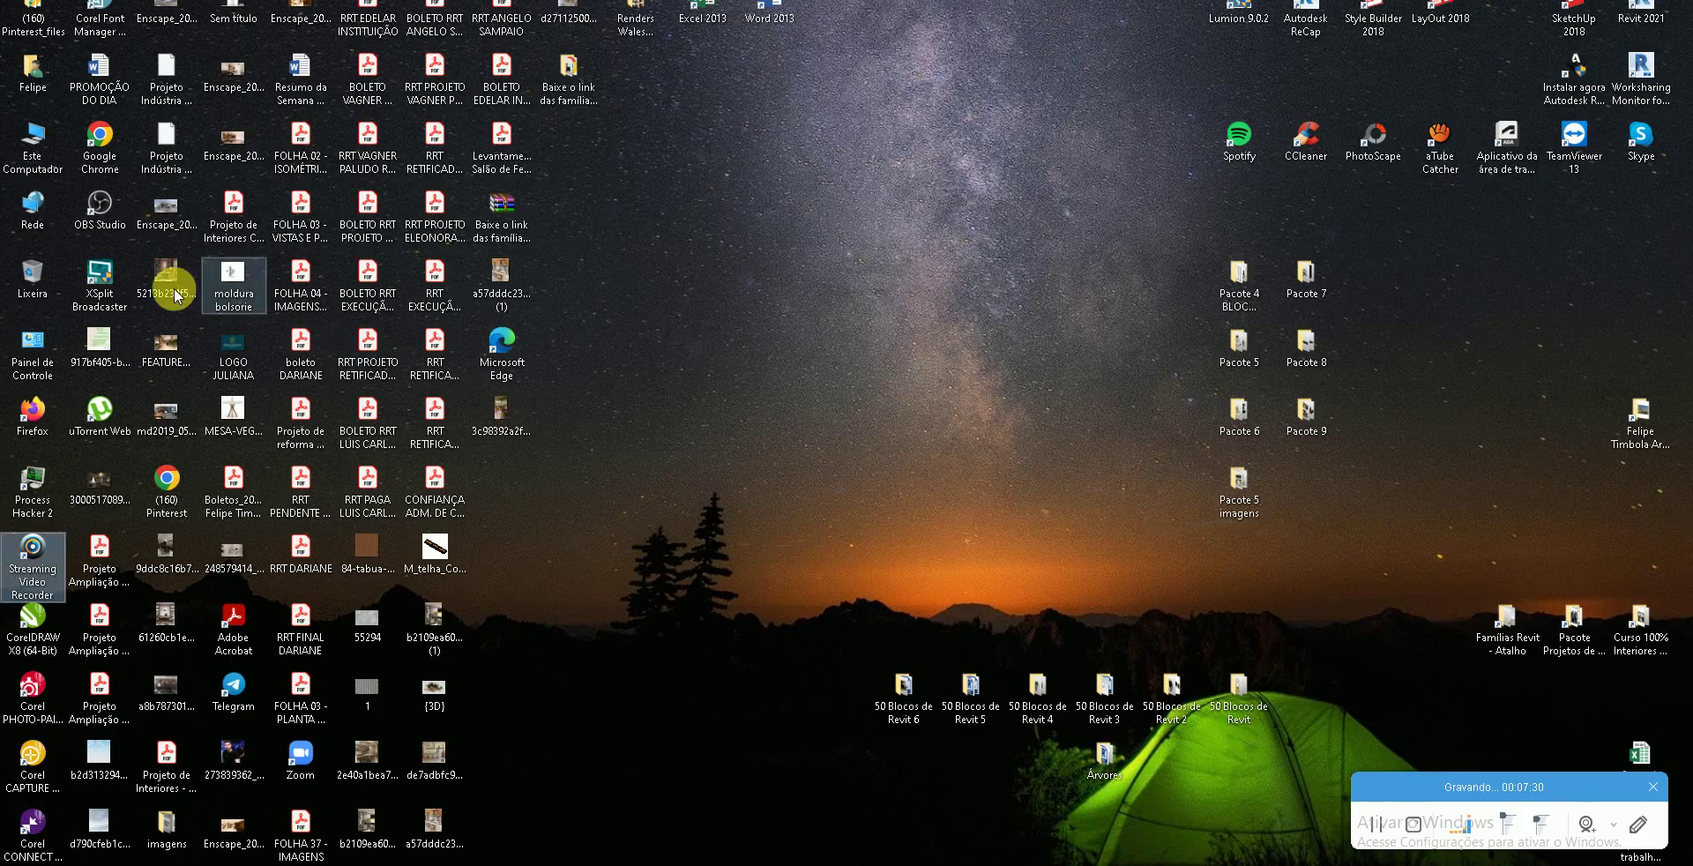
- Open Este Computador, then Dados (D:), the bkp folder and the Revit interiors course folder
click(31, 168)
double_click(32, 170)
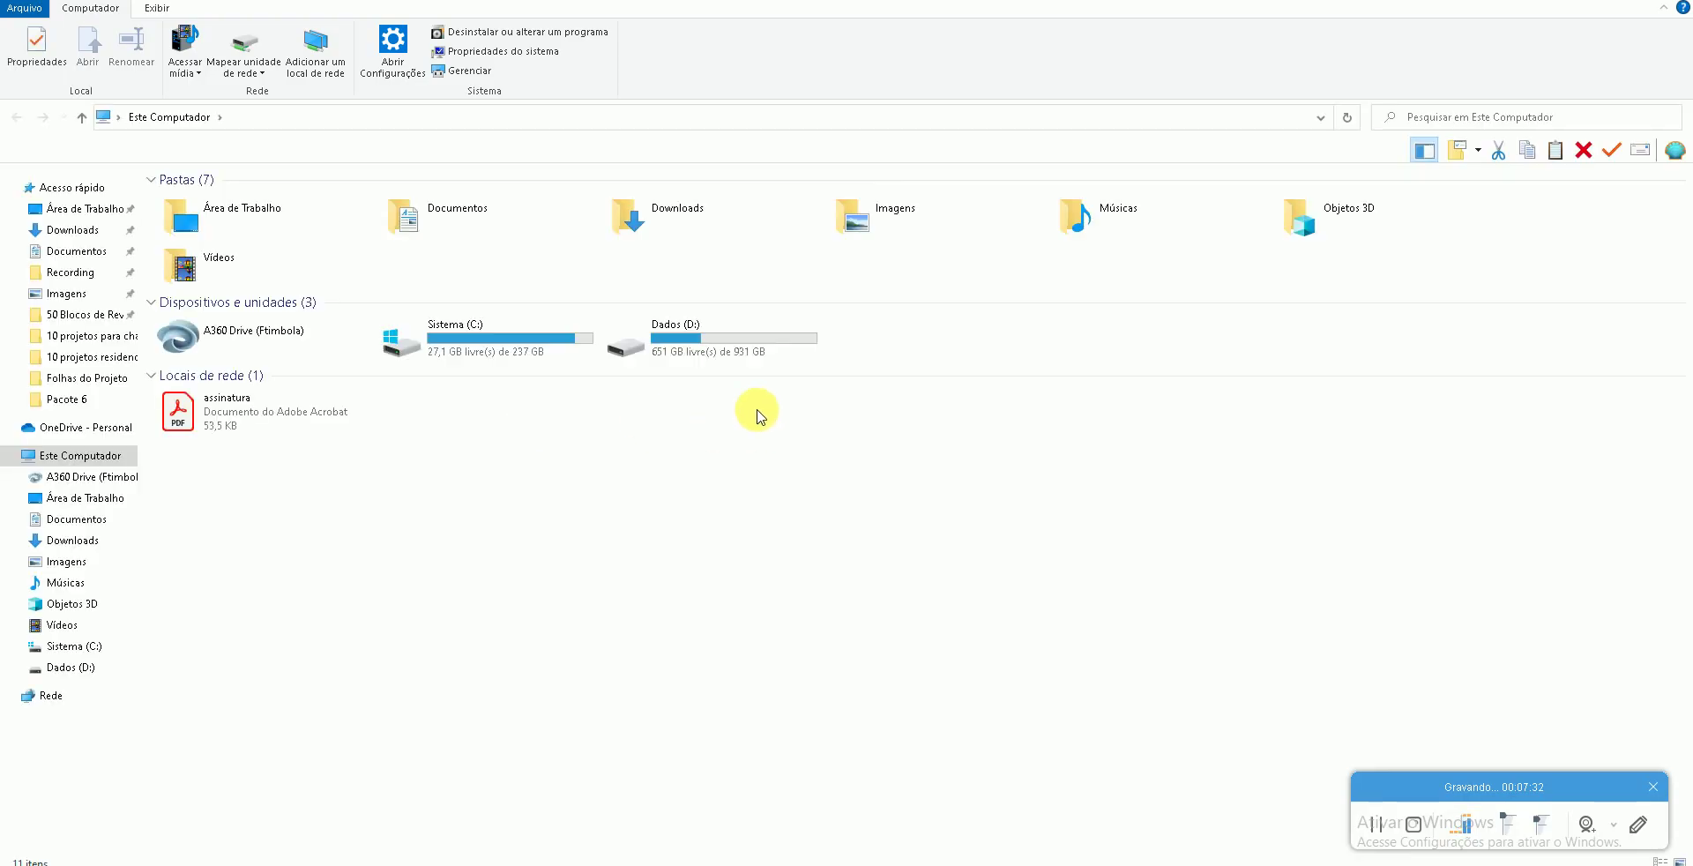
double_click(729, 351)
double_click(1638, 218)
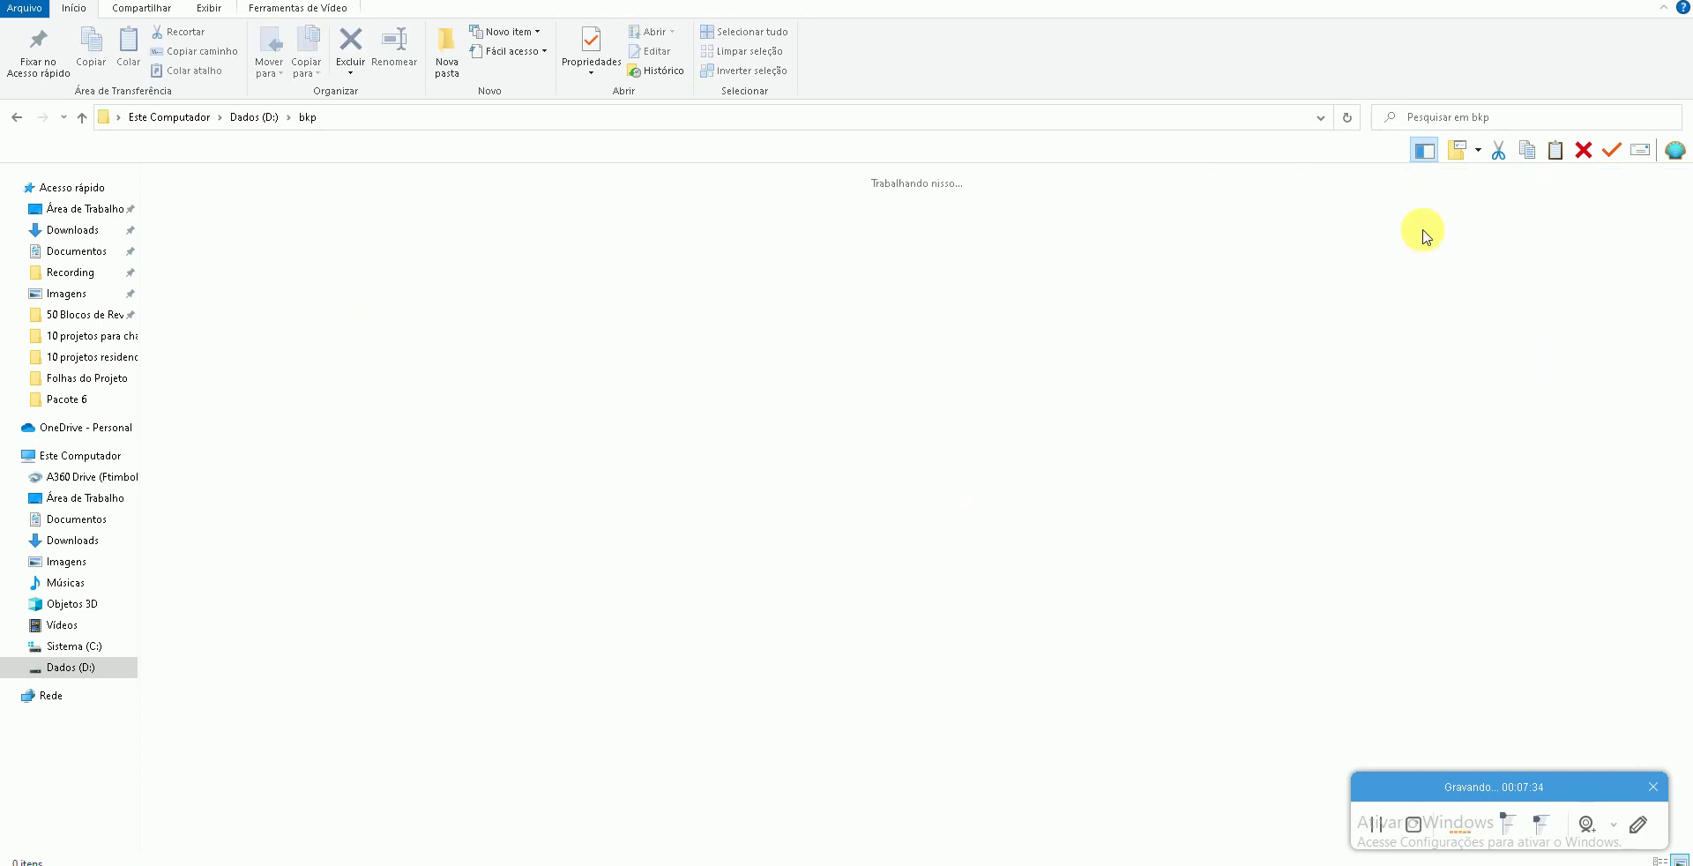
double_click(676, 216)
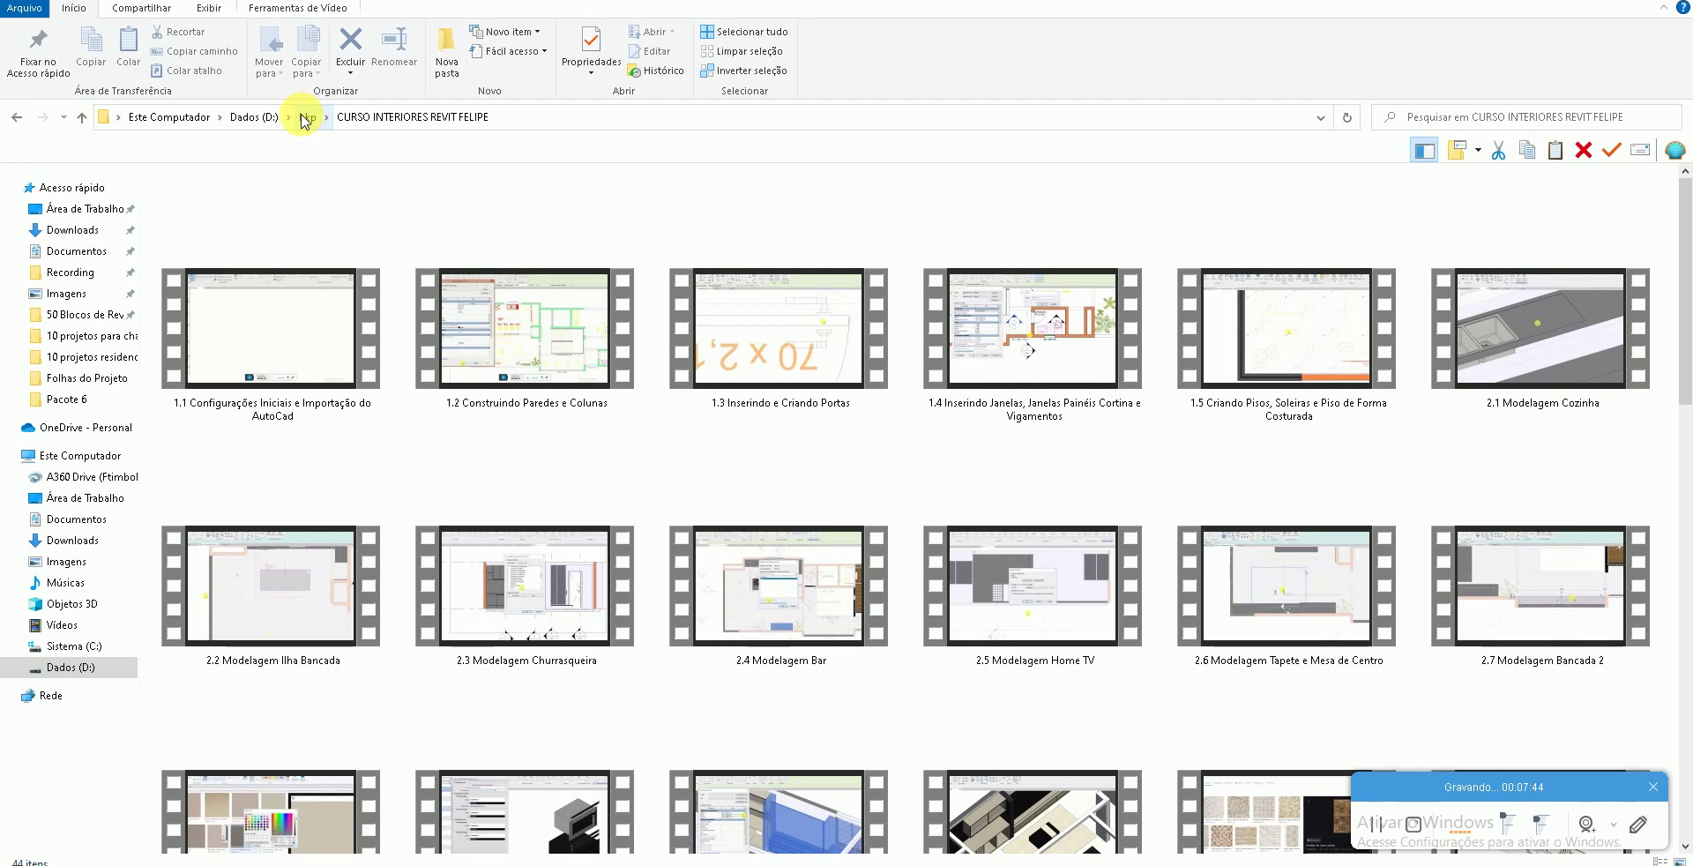
- Browse CURSO EXTERNO RESIDENCIAL REVIT, CURSO ENSCAPE 2.0 > AULAS and Curso Revit + Enscape on drive D
click(264, 117)
click(450, 366)
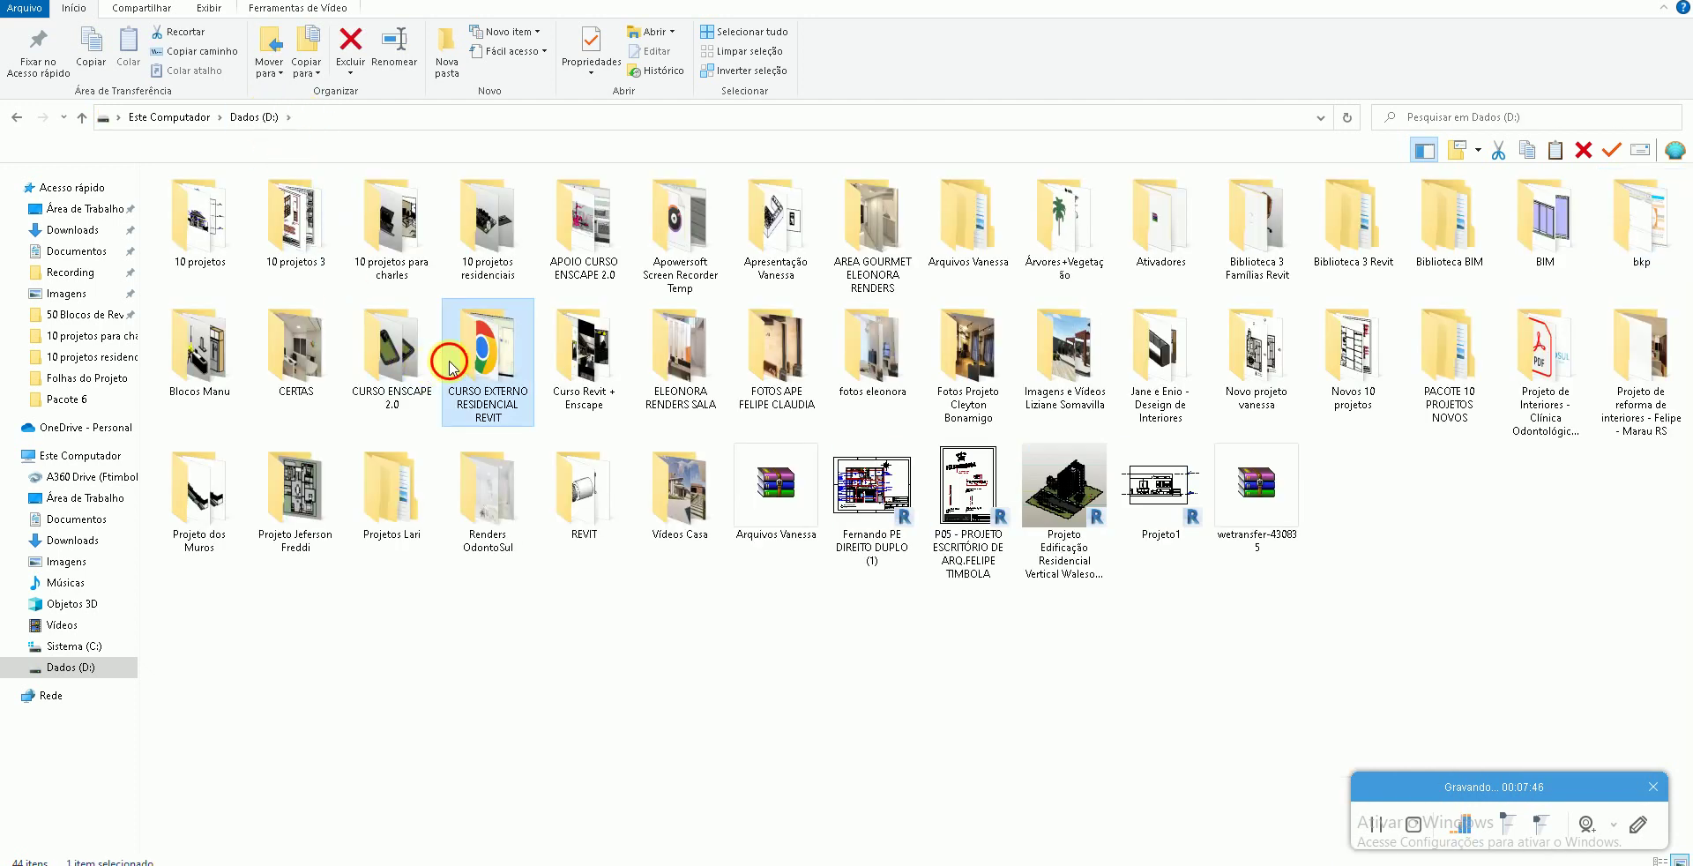
double_click(450, 366)
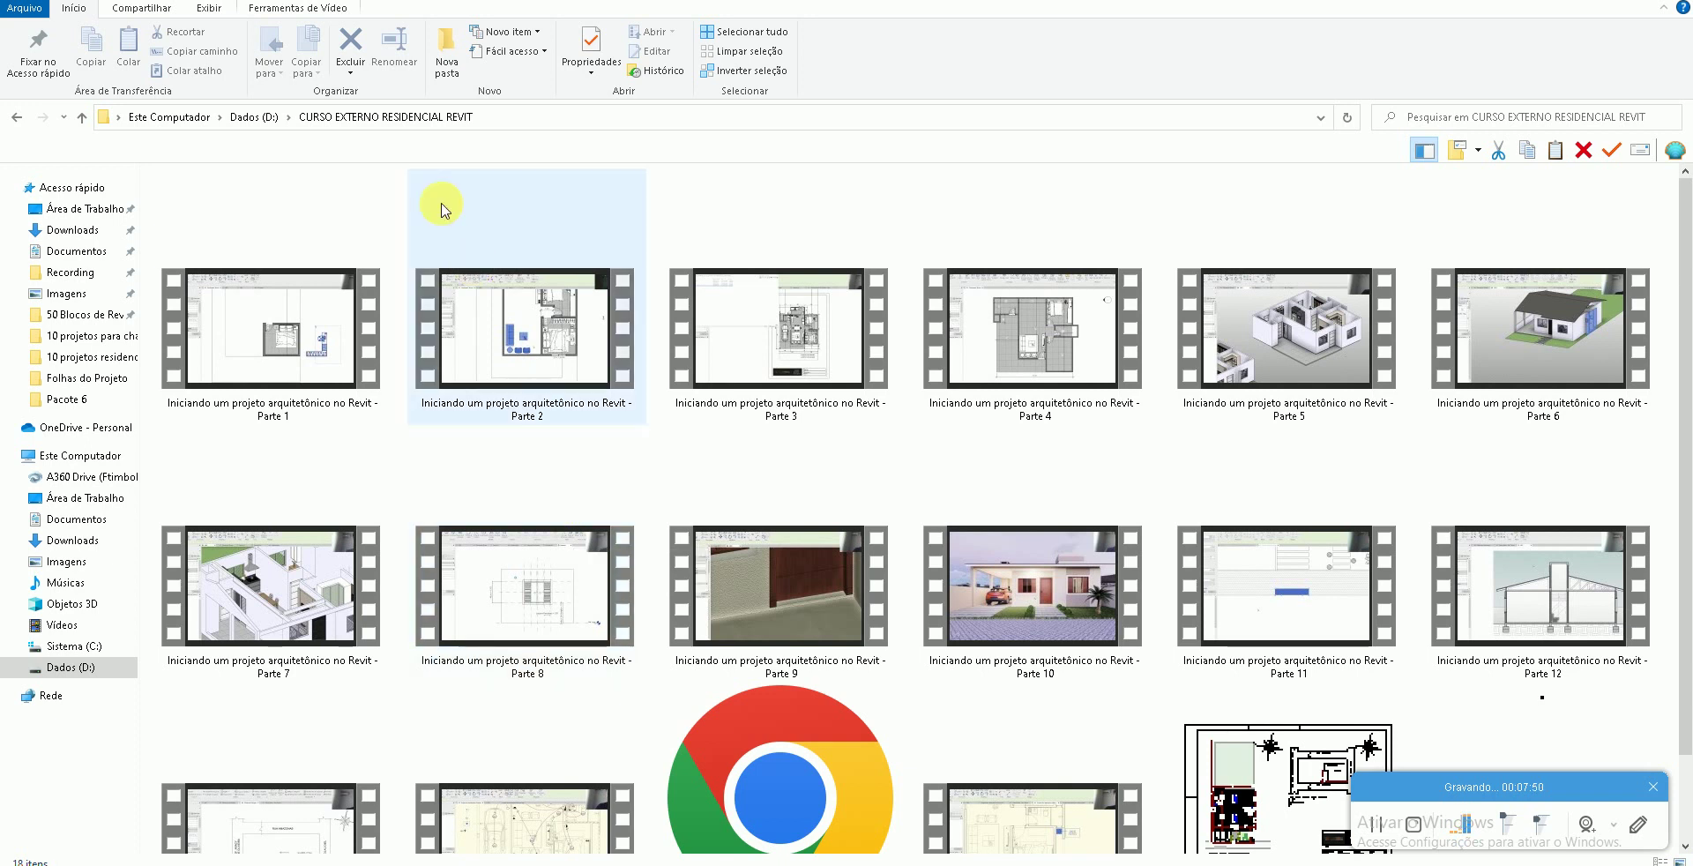
click(254, 117)
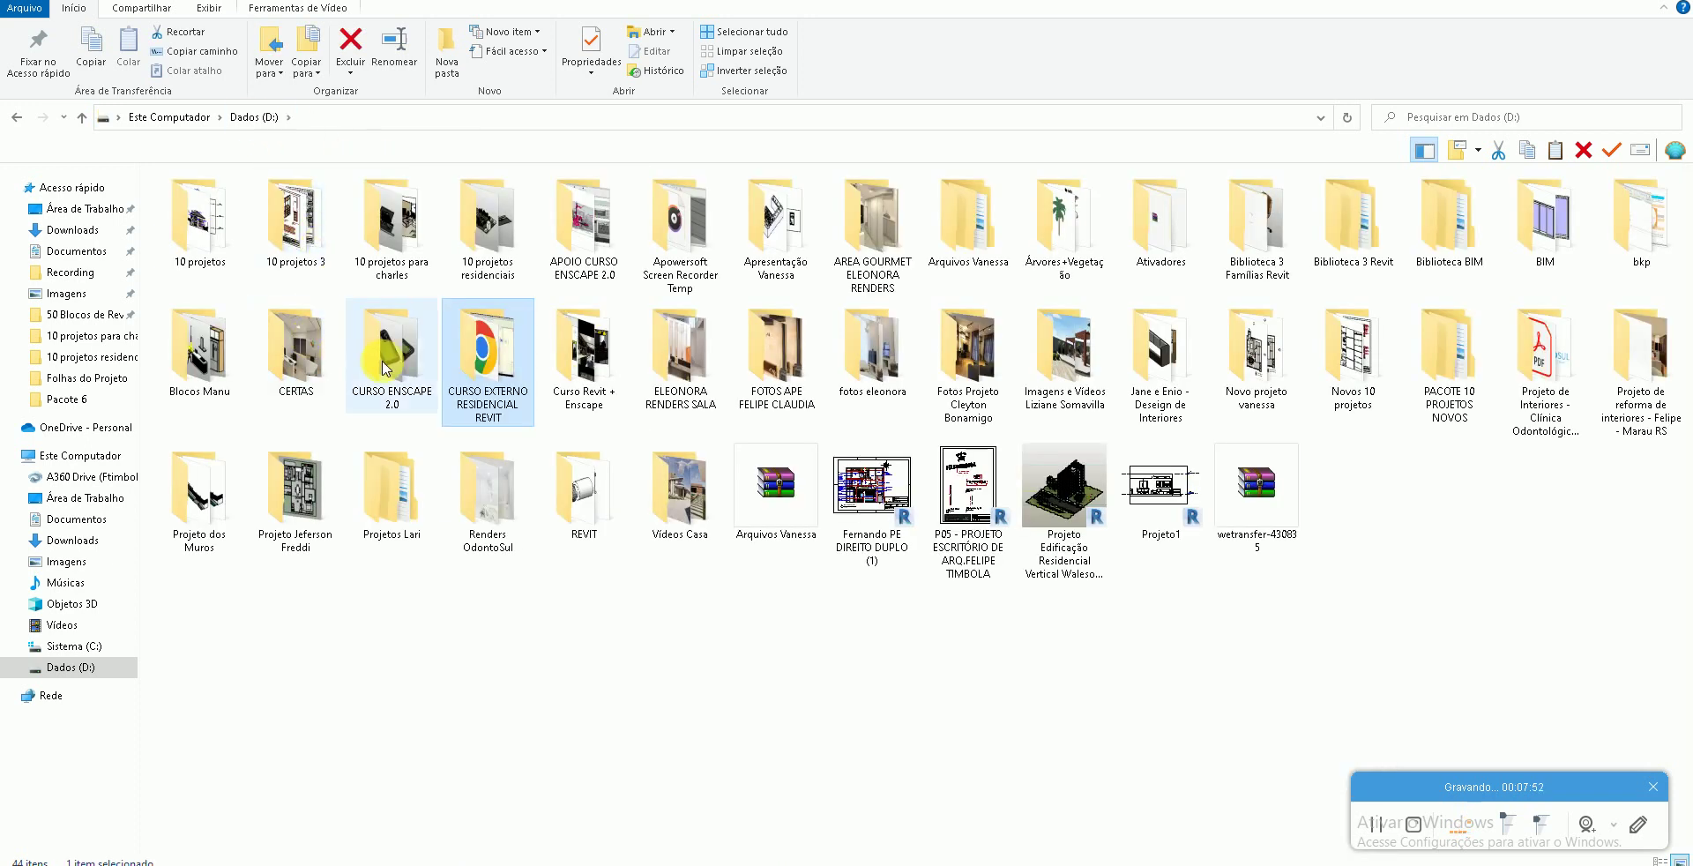
double_click(392, 353)
double_click(231, 199)
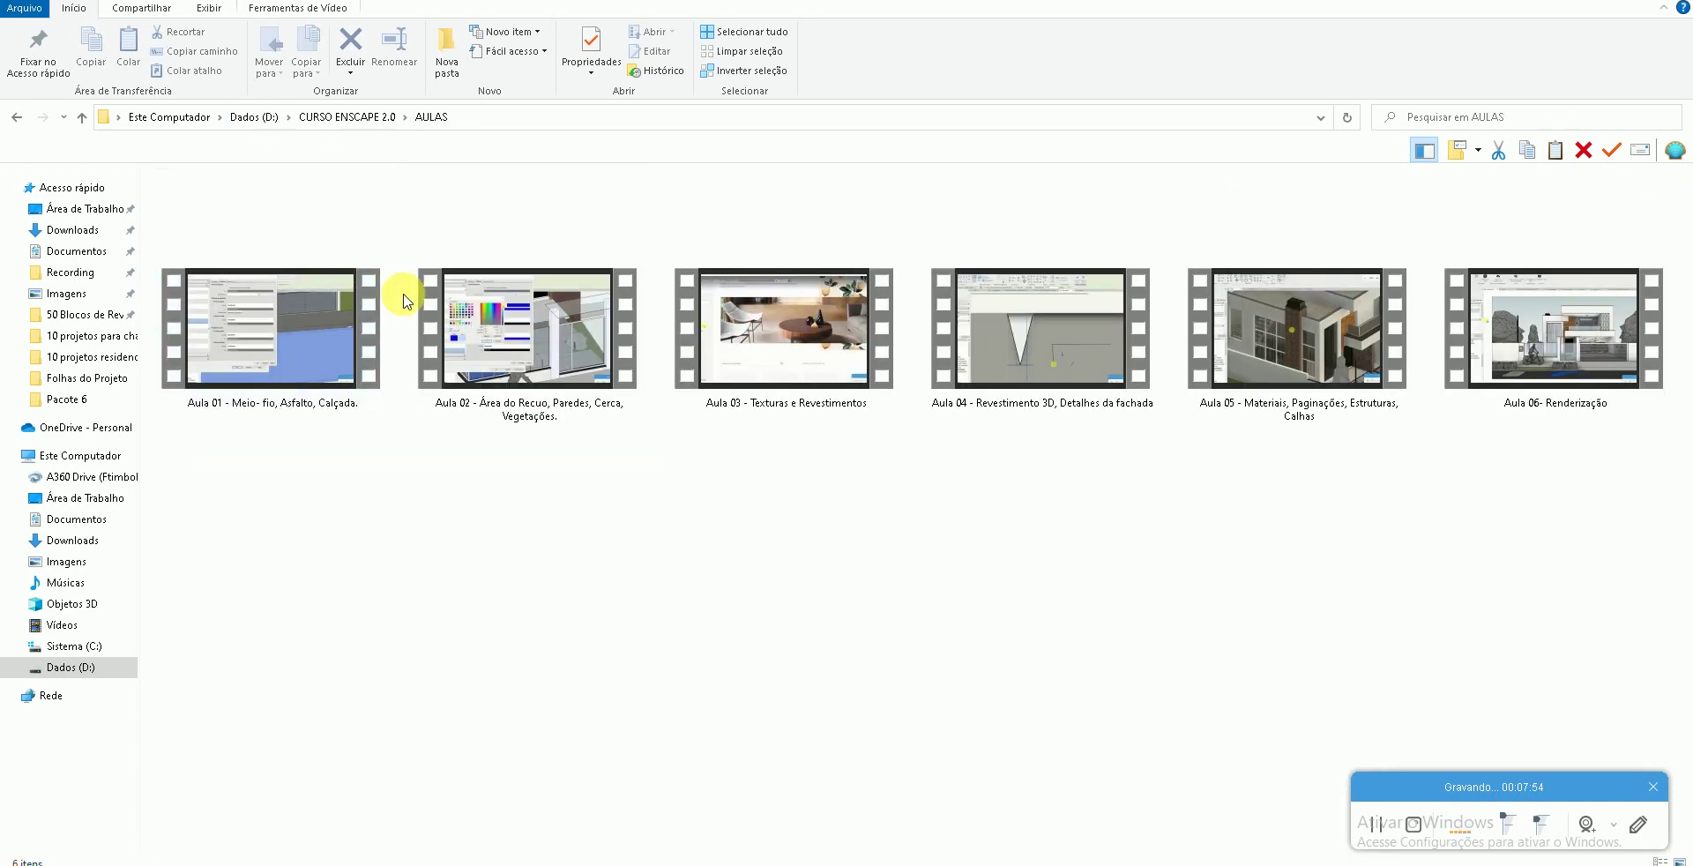
click(265, 120)
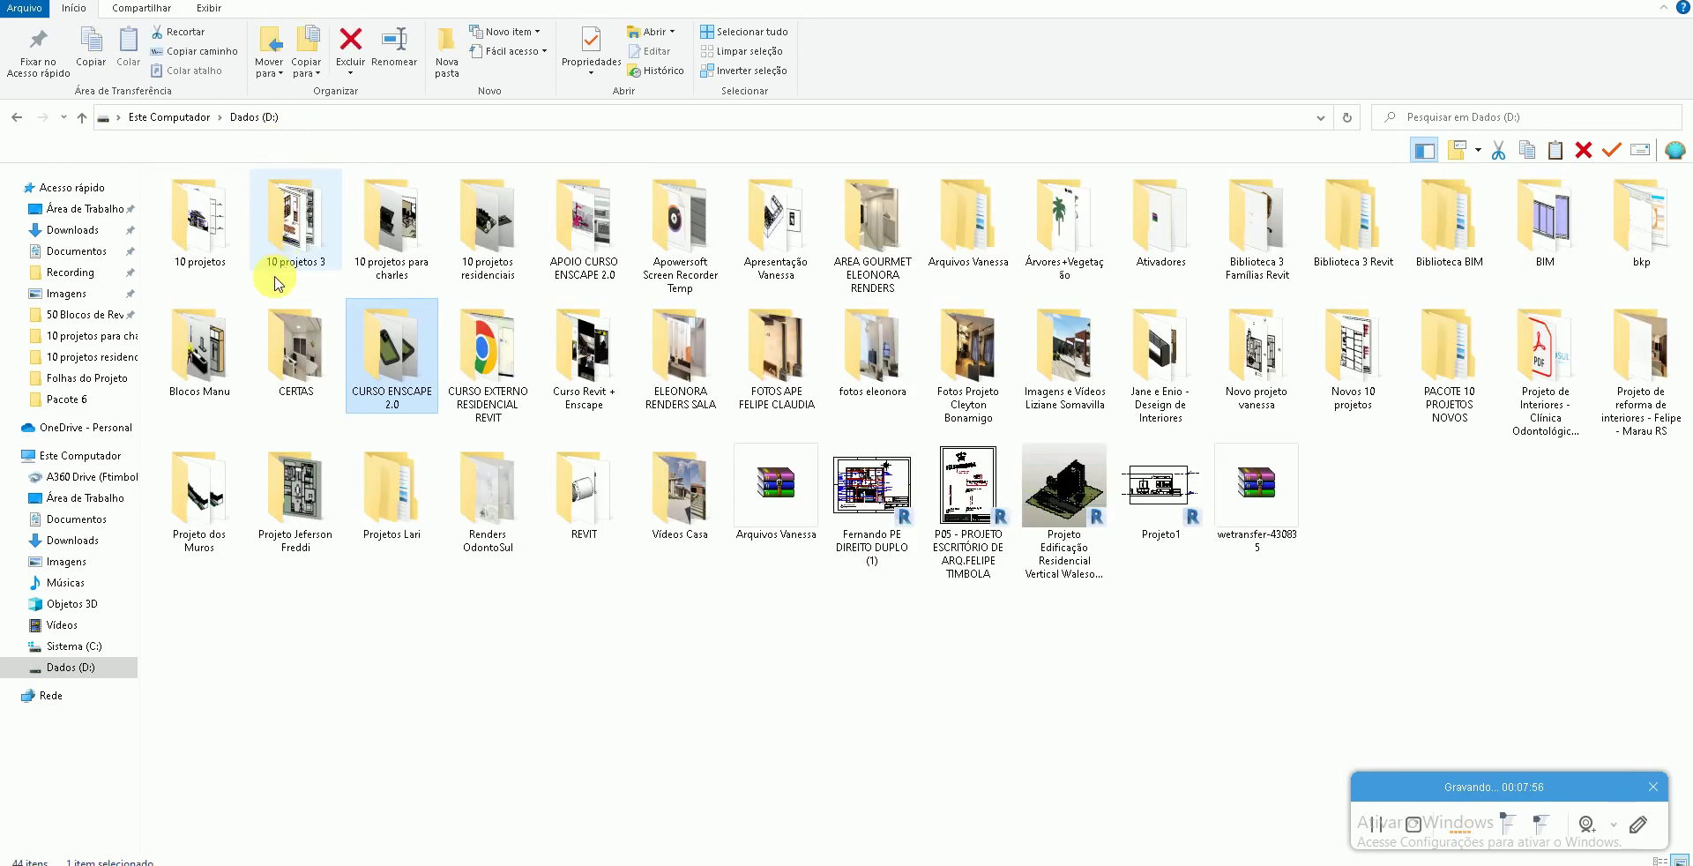
double_click(582, 353)
scroll(776, 459, down, 1)
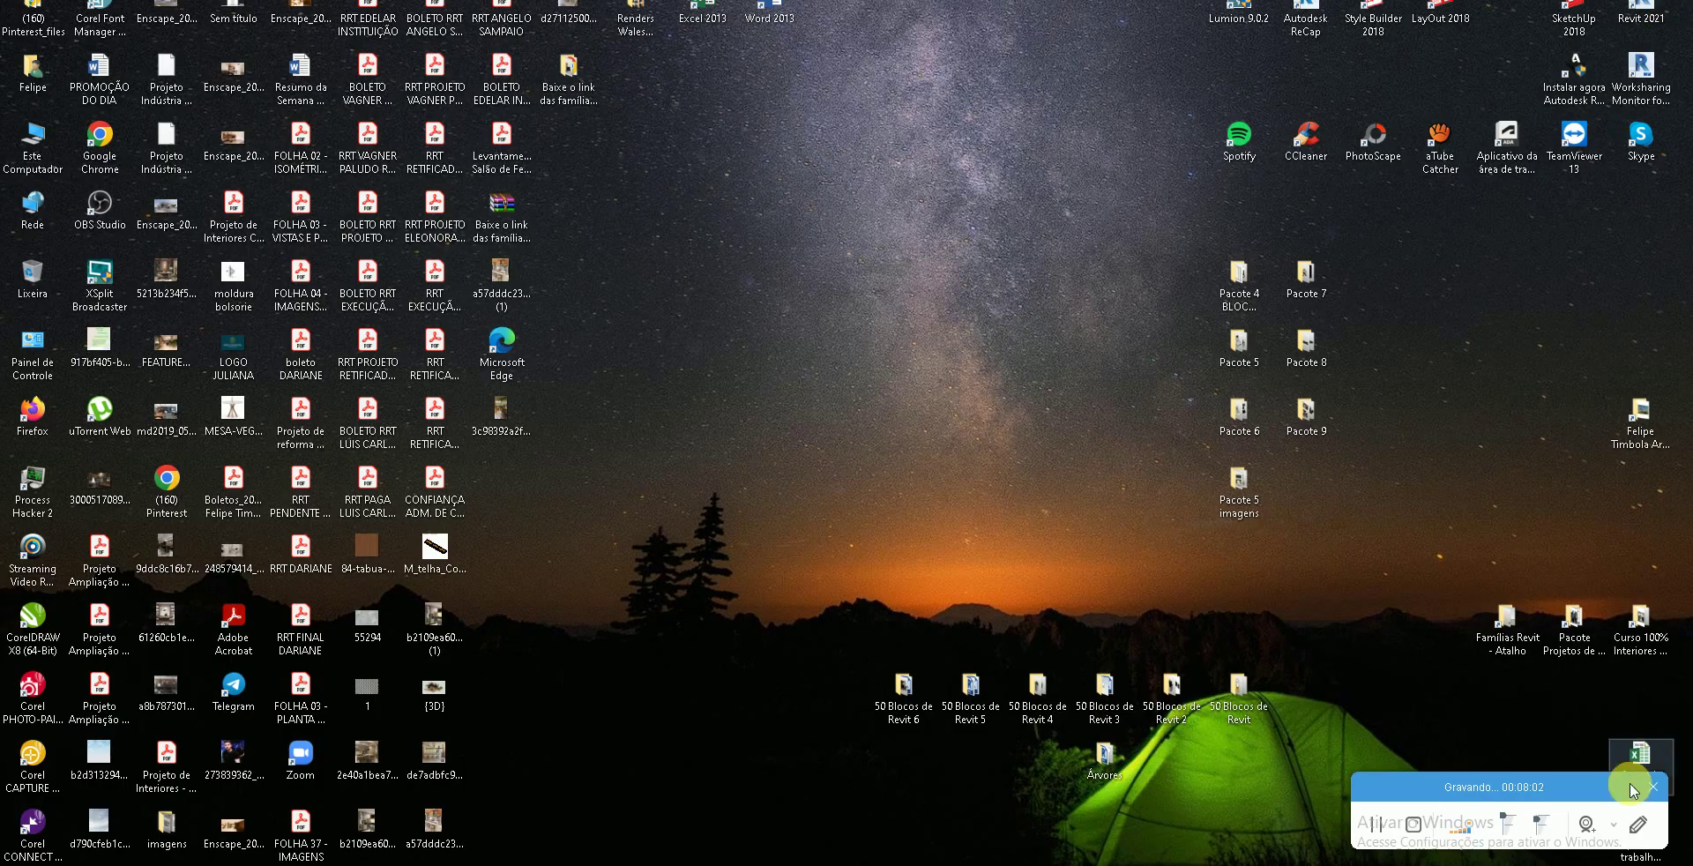
- Browse Apoio de trabalho > Blocos de Revit, Famílias Revit, 50 Blocos de Revit and 50 Blocos de Revit 2
click(1398, 805)
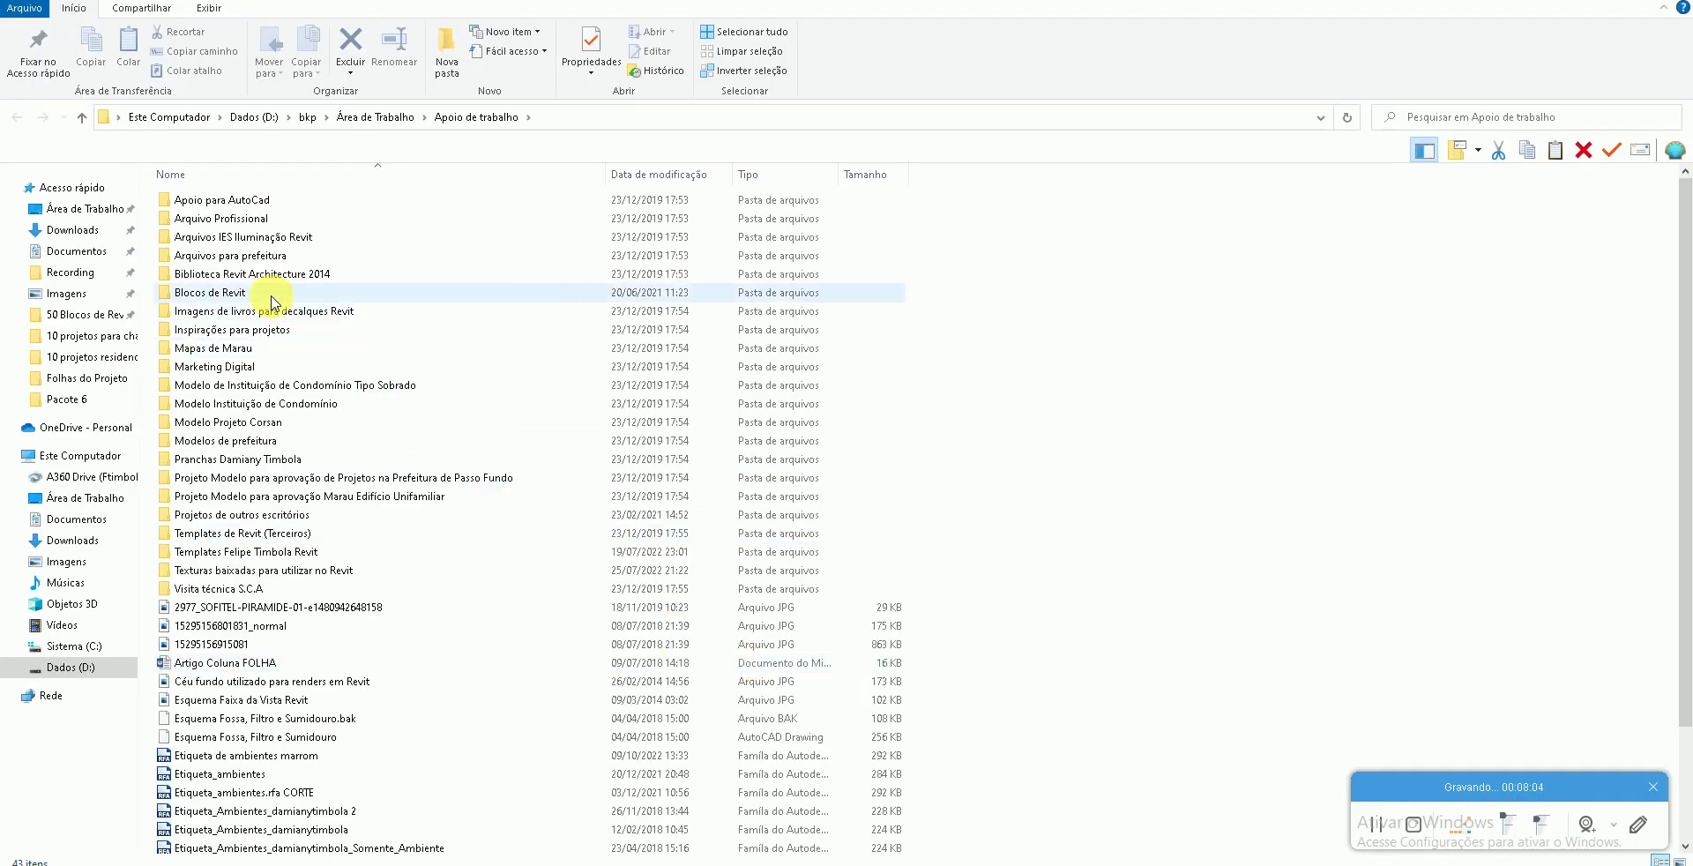
double_click(269, 292)
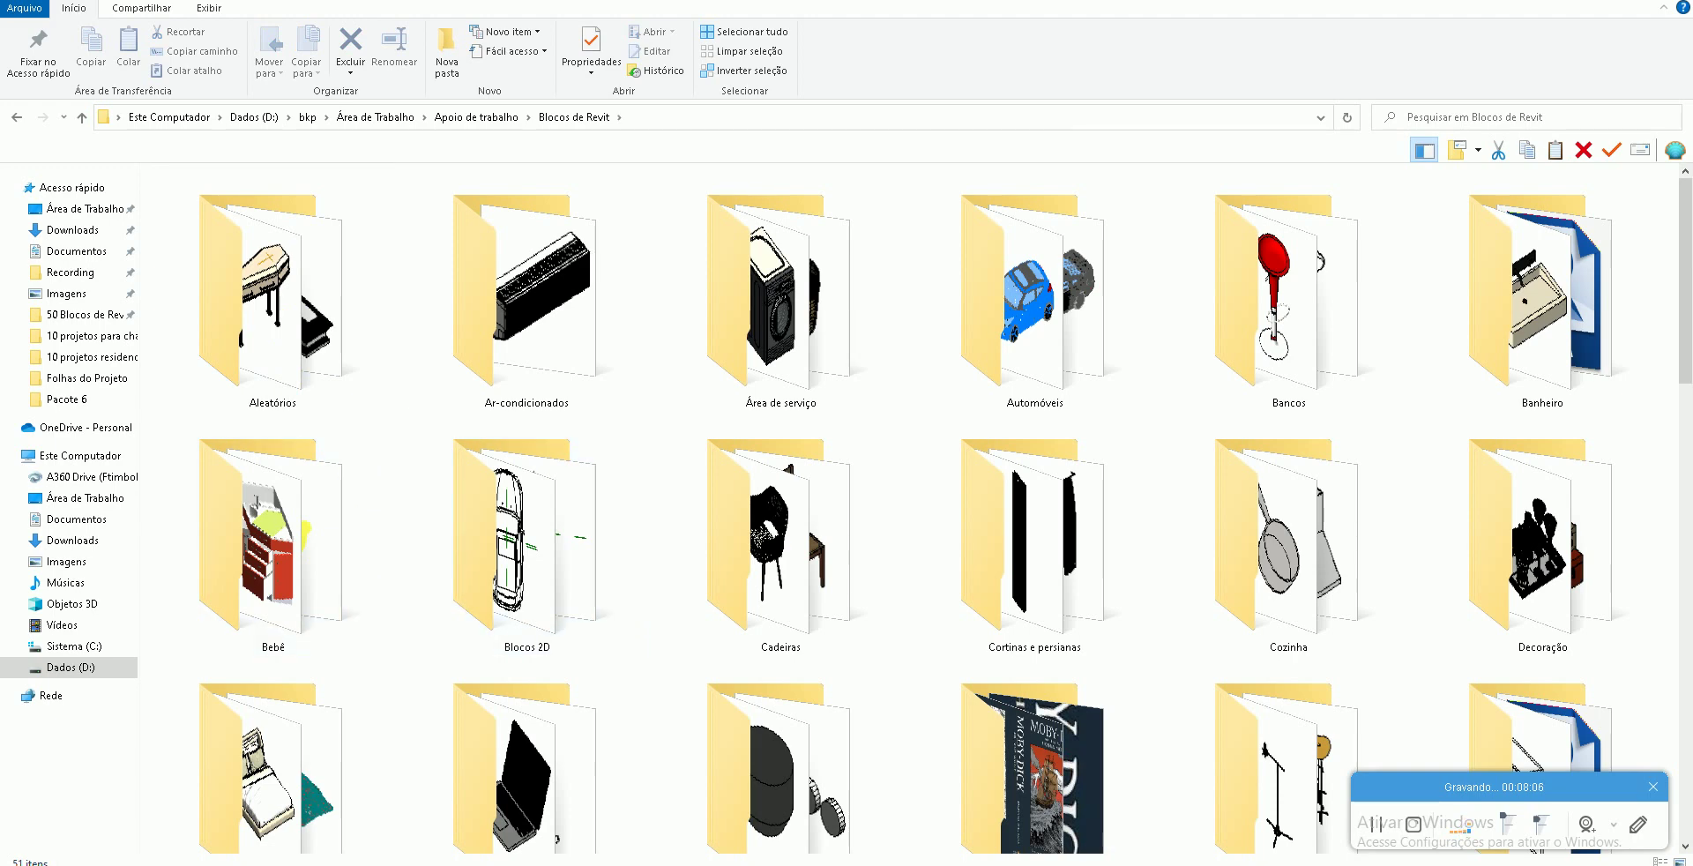
key(super+d)
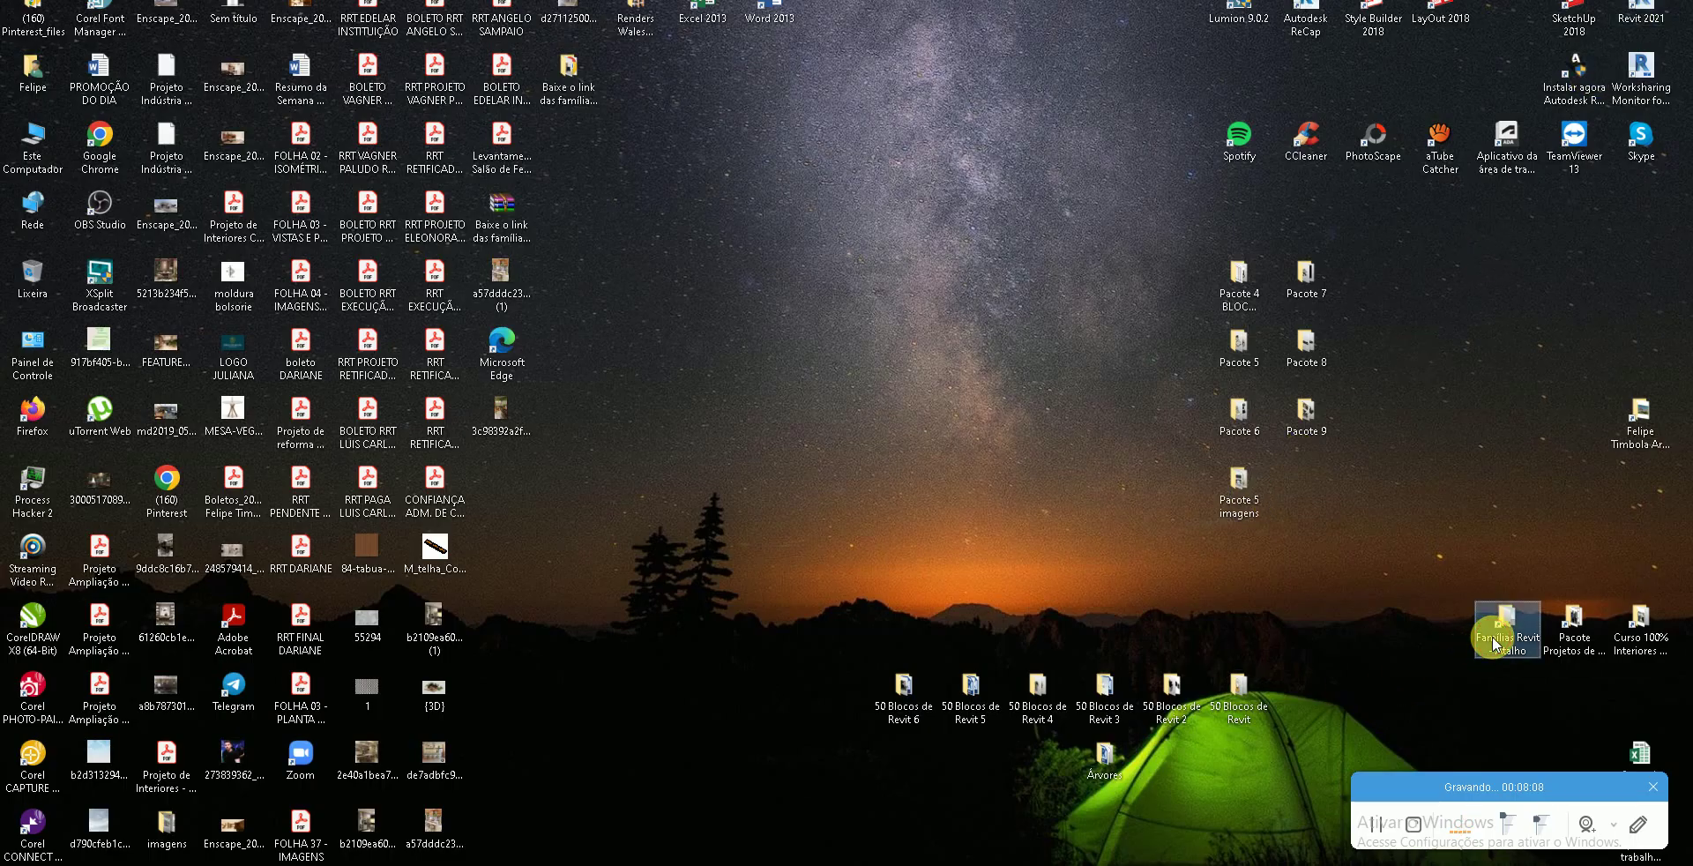
double_click(1492, 637)
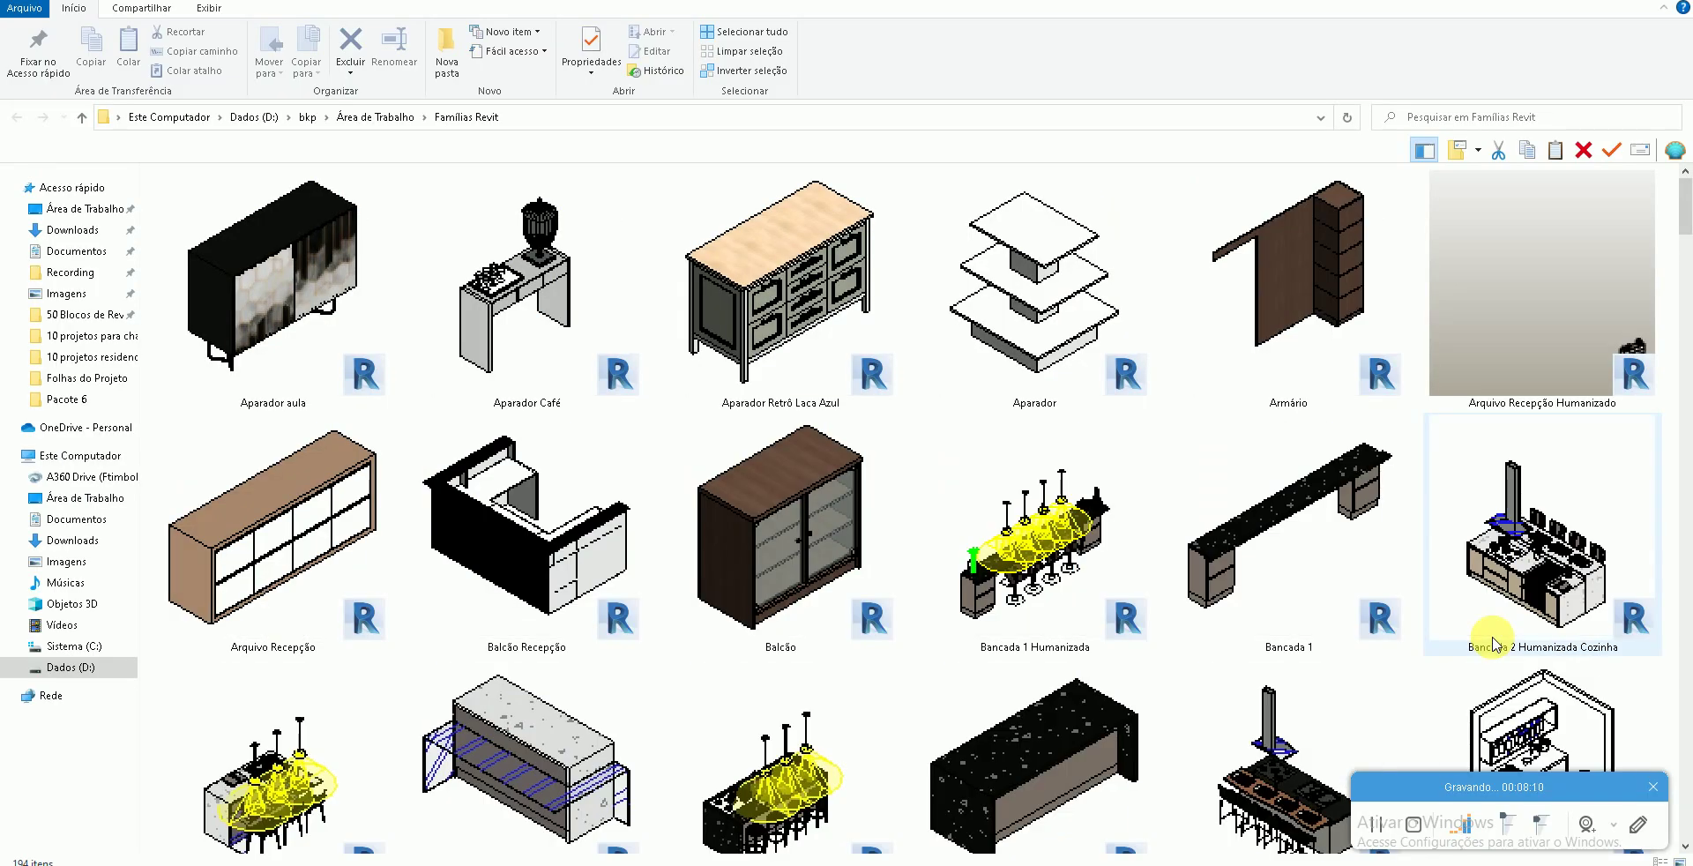
click(1649, 2)
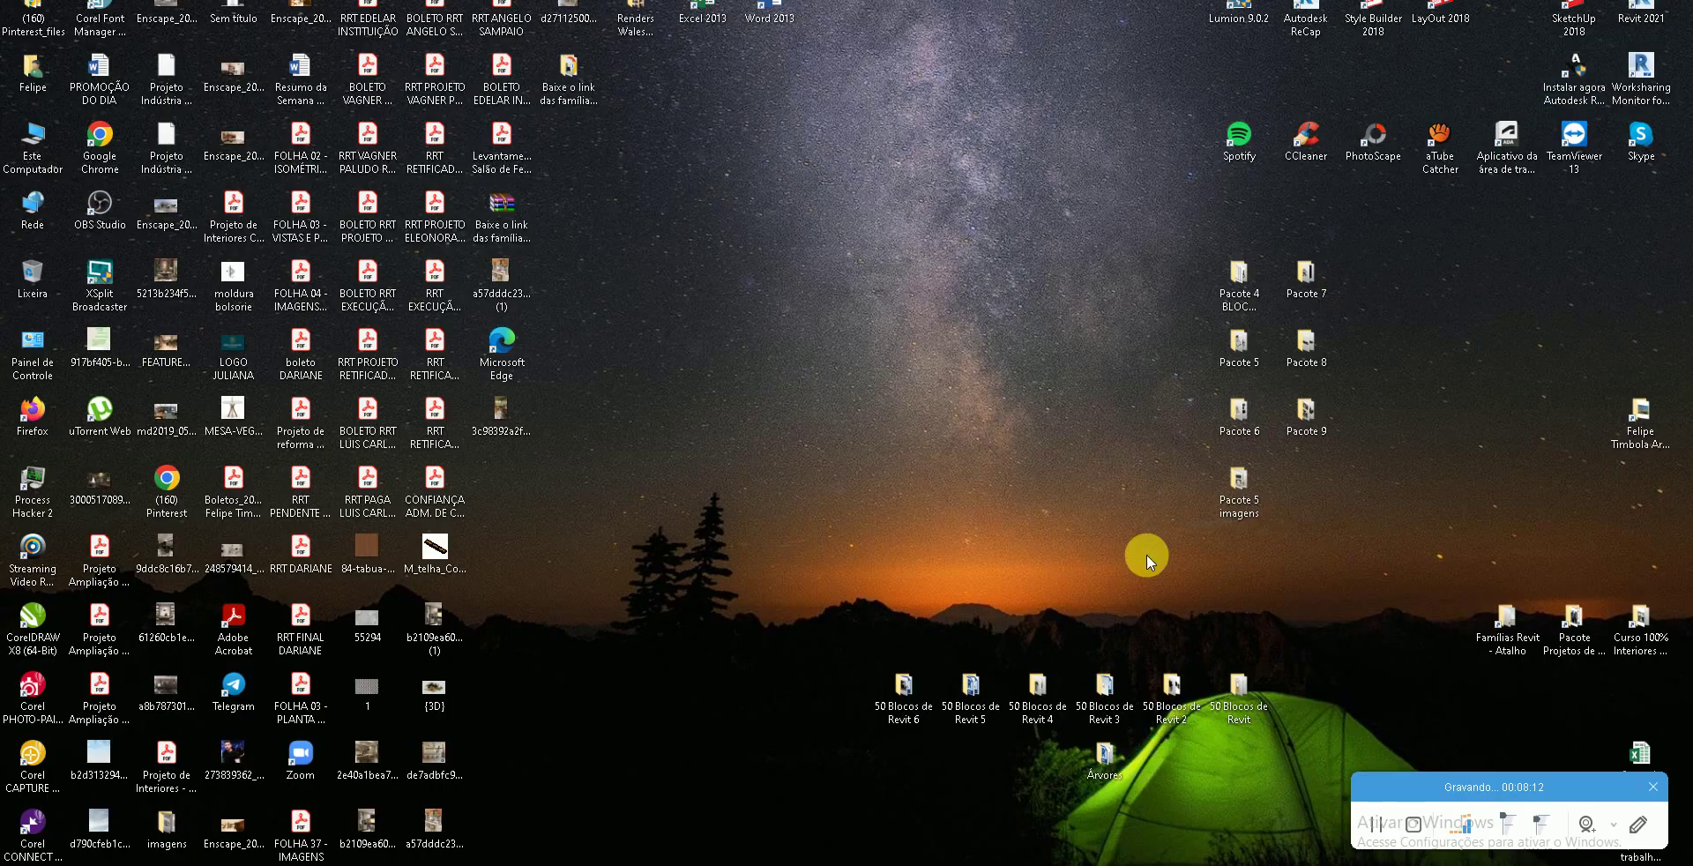
double_click(1229, 692)
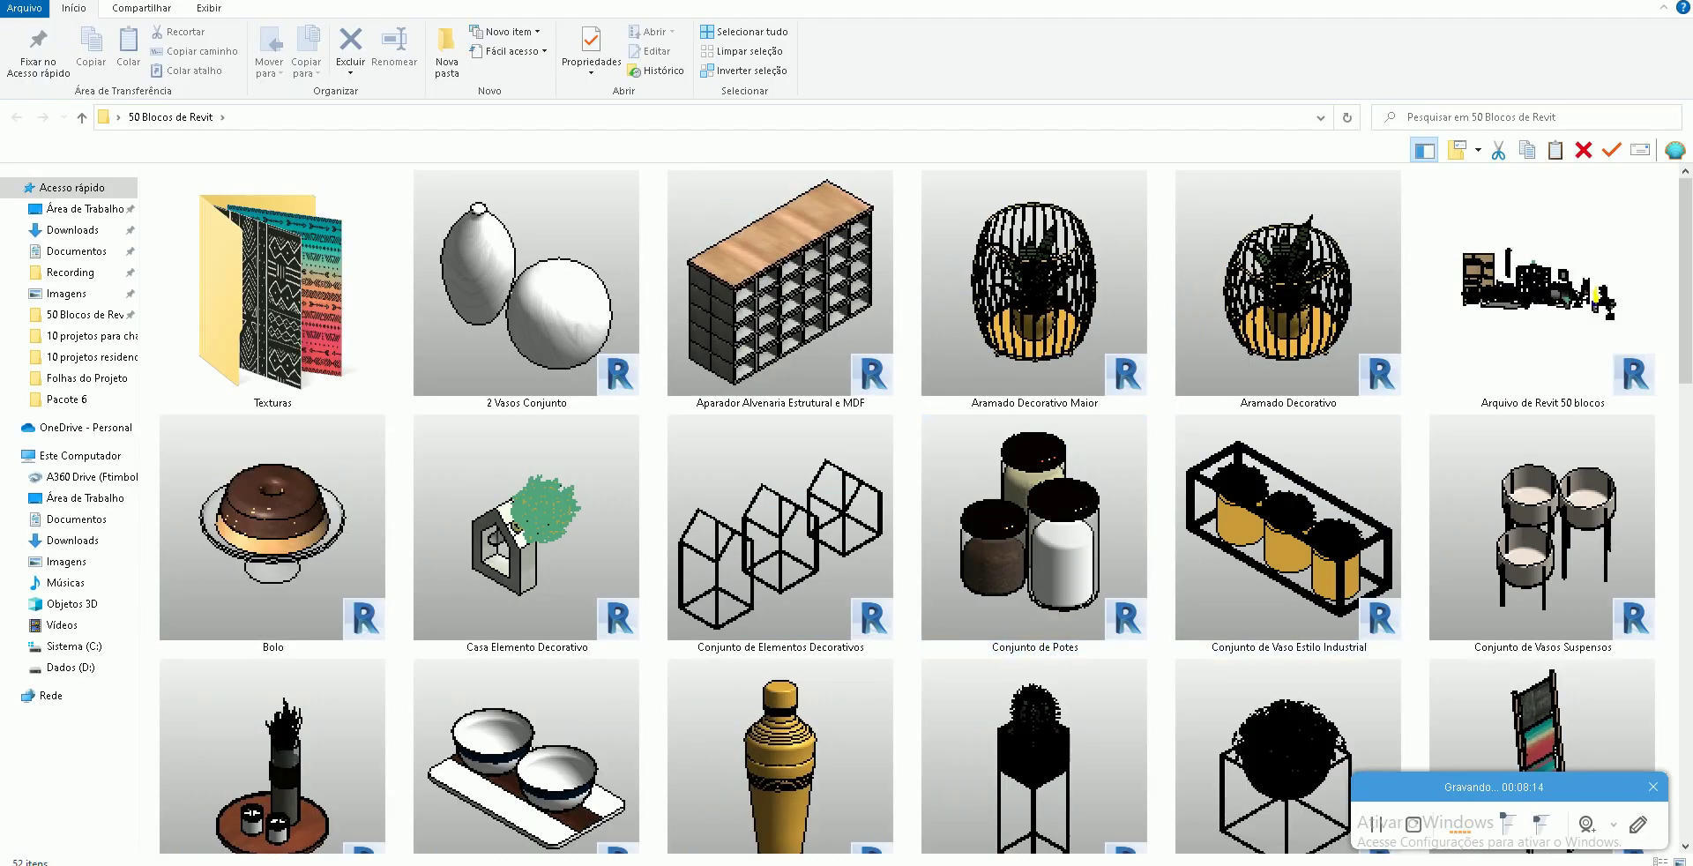
click(1649, 2)
double_click(1155, 697)
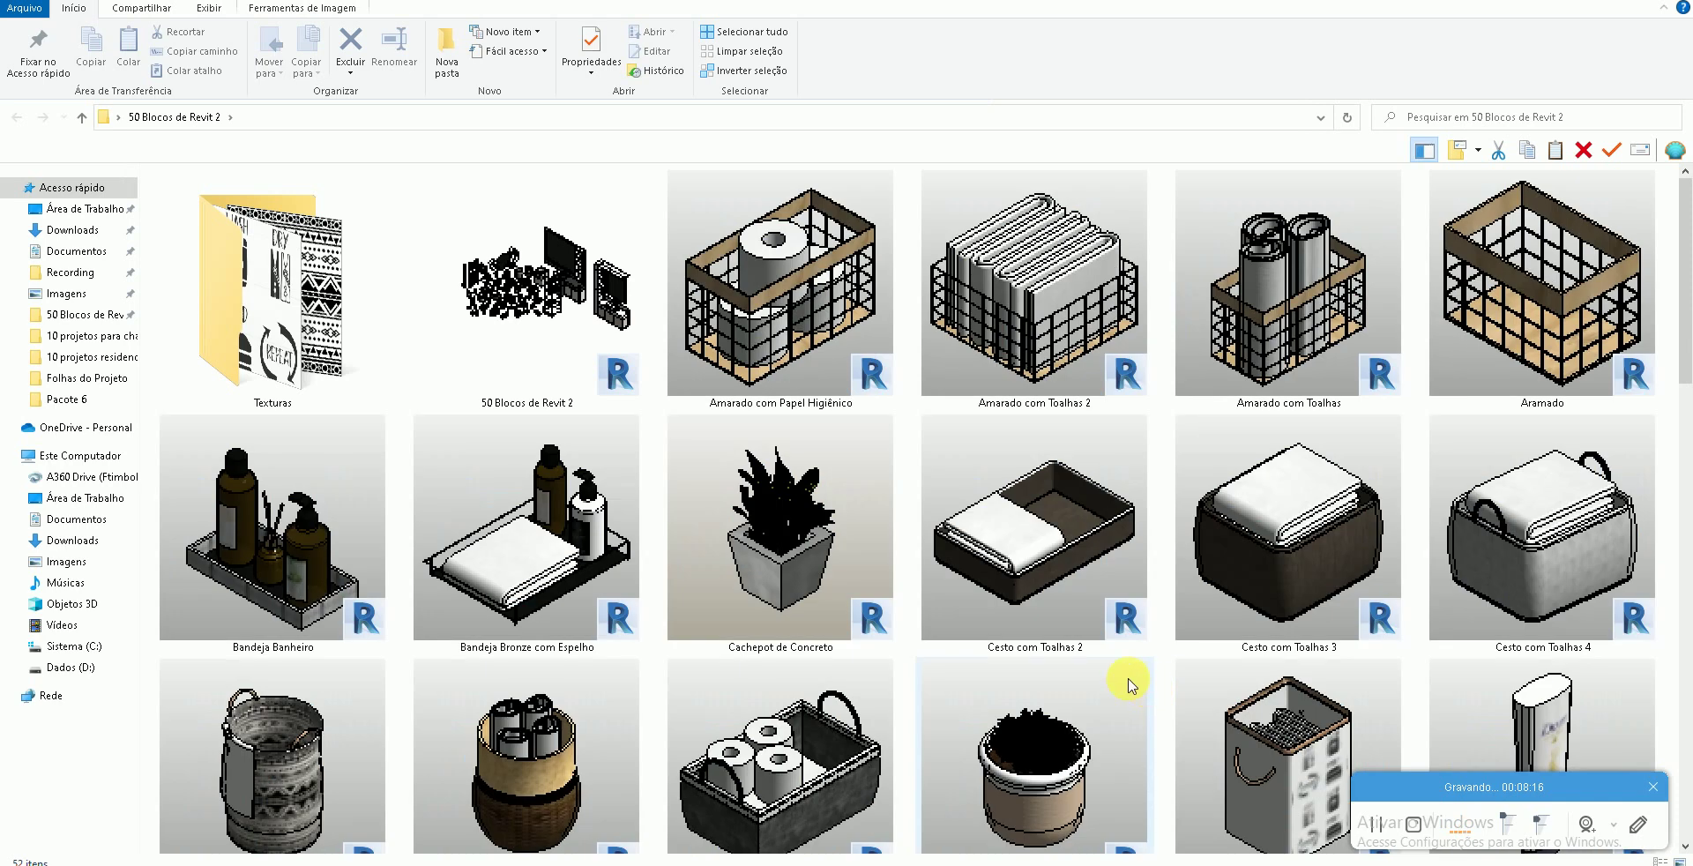
key(alt+F4)
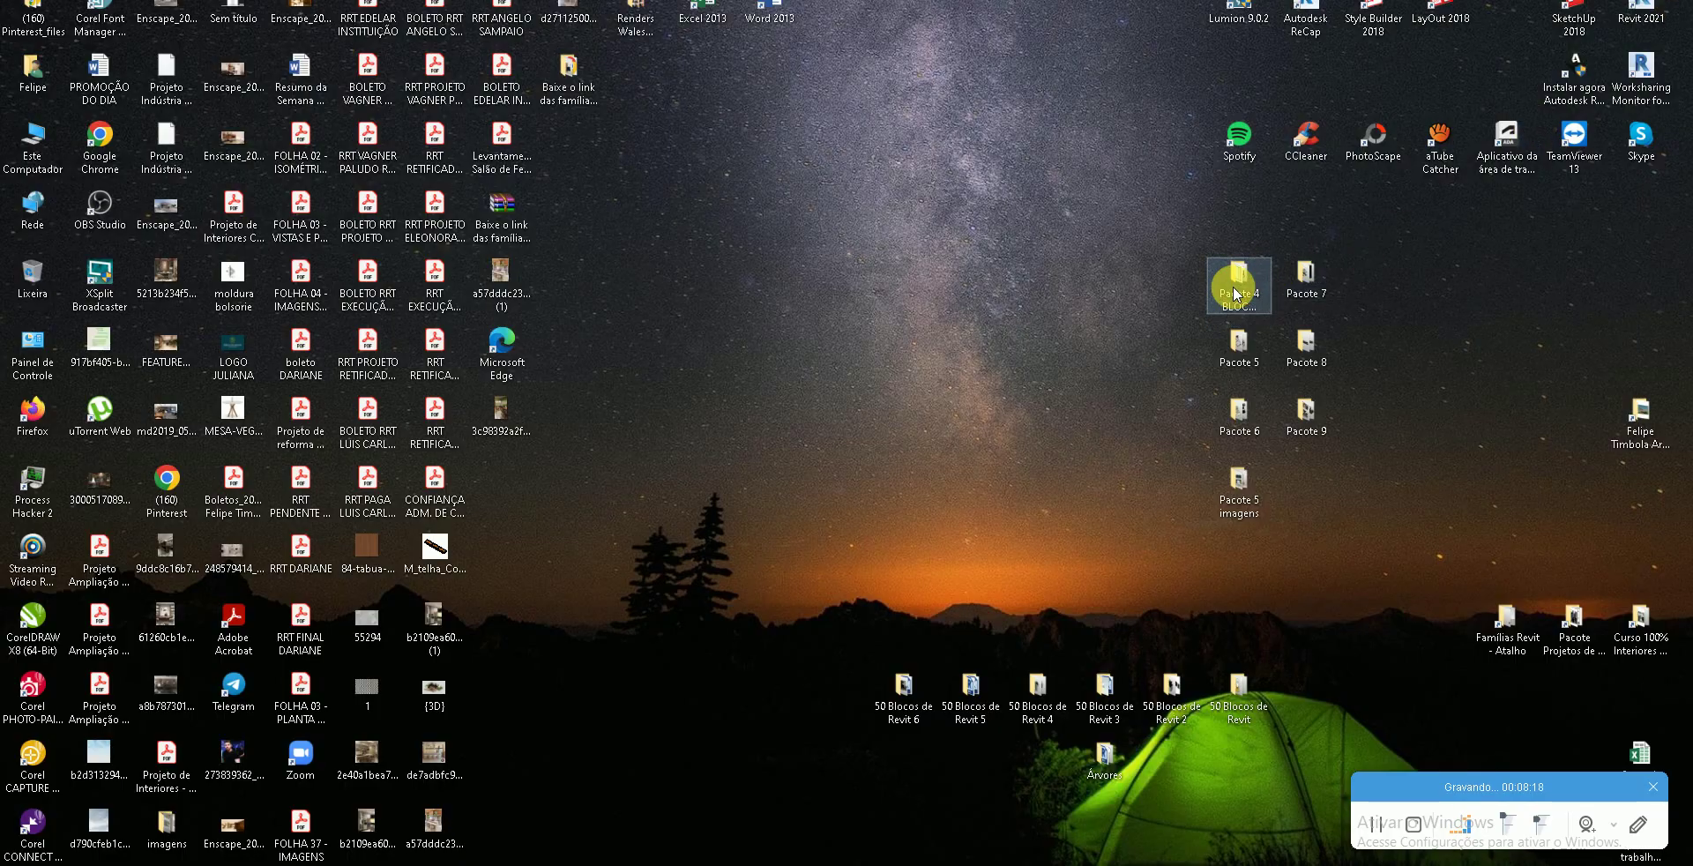
- Look through the Pacote 4 BLOCOS REVIT folder, then scroll through Pacote 5's block thumbnails
double_click(1237, 294)
scroll(1482, 494, down, 1)
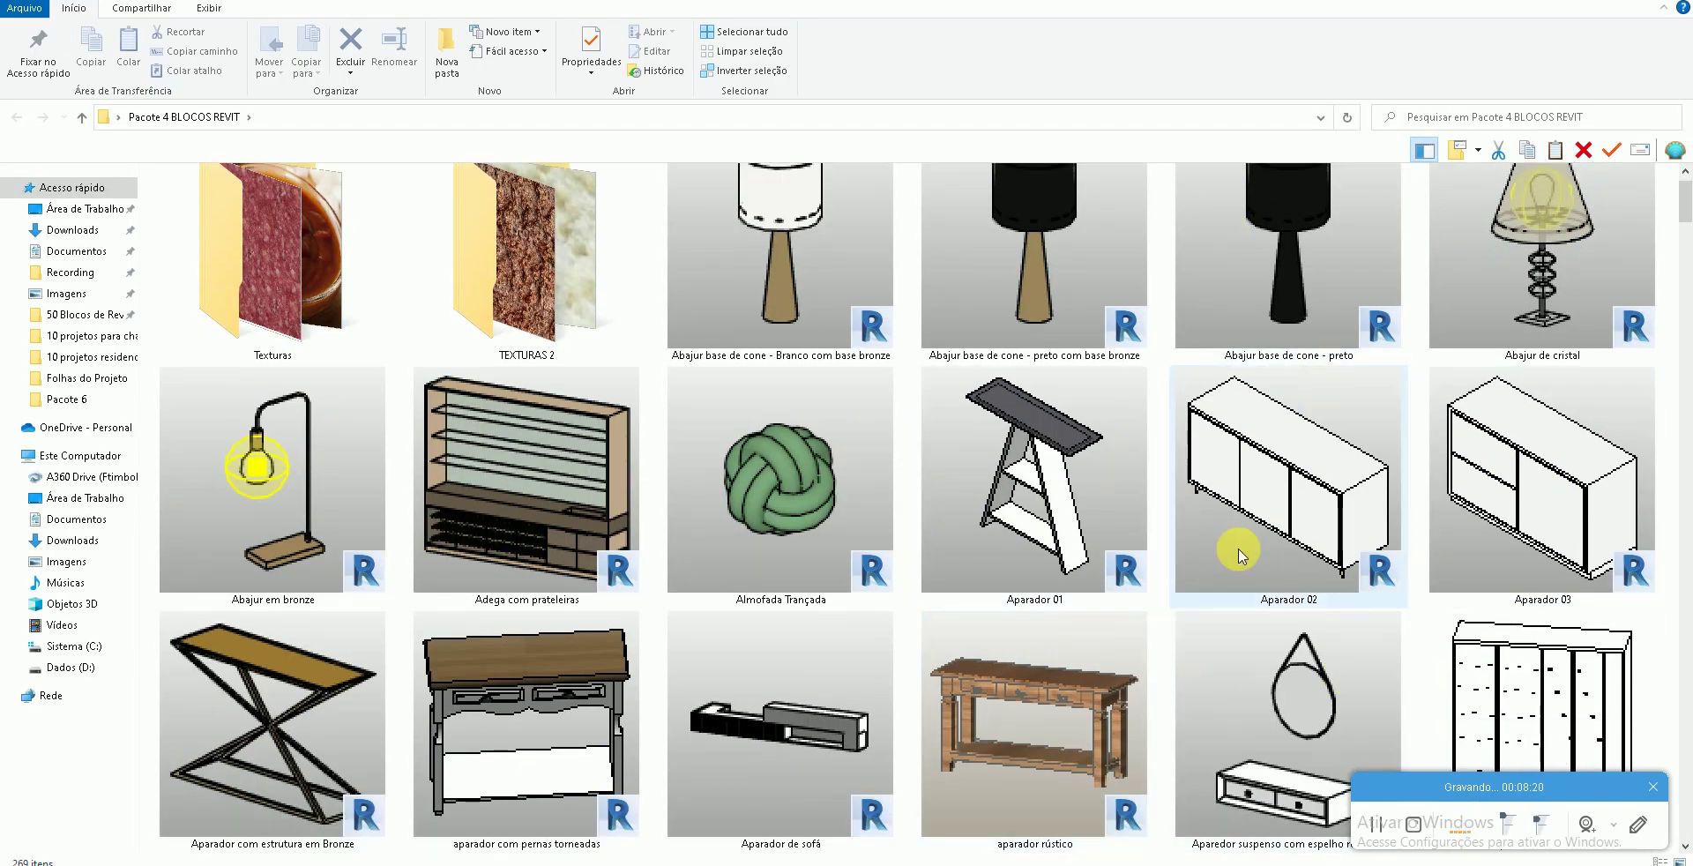
key(alt+F4)
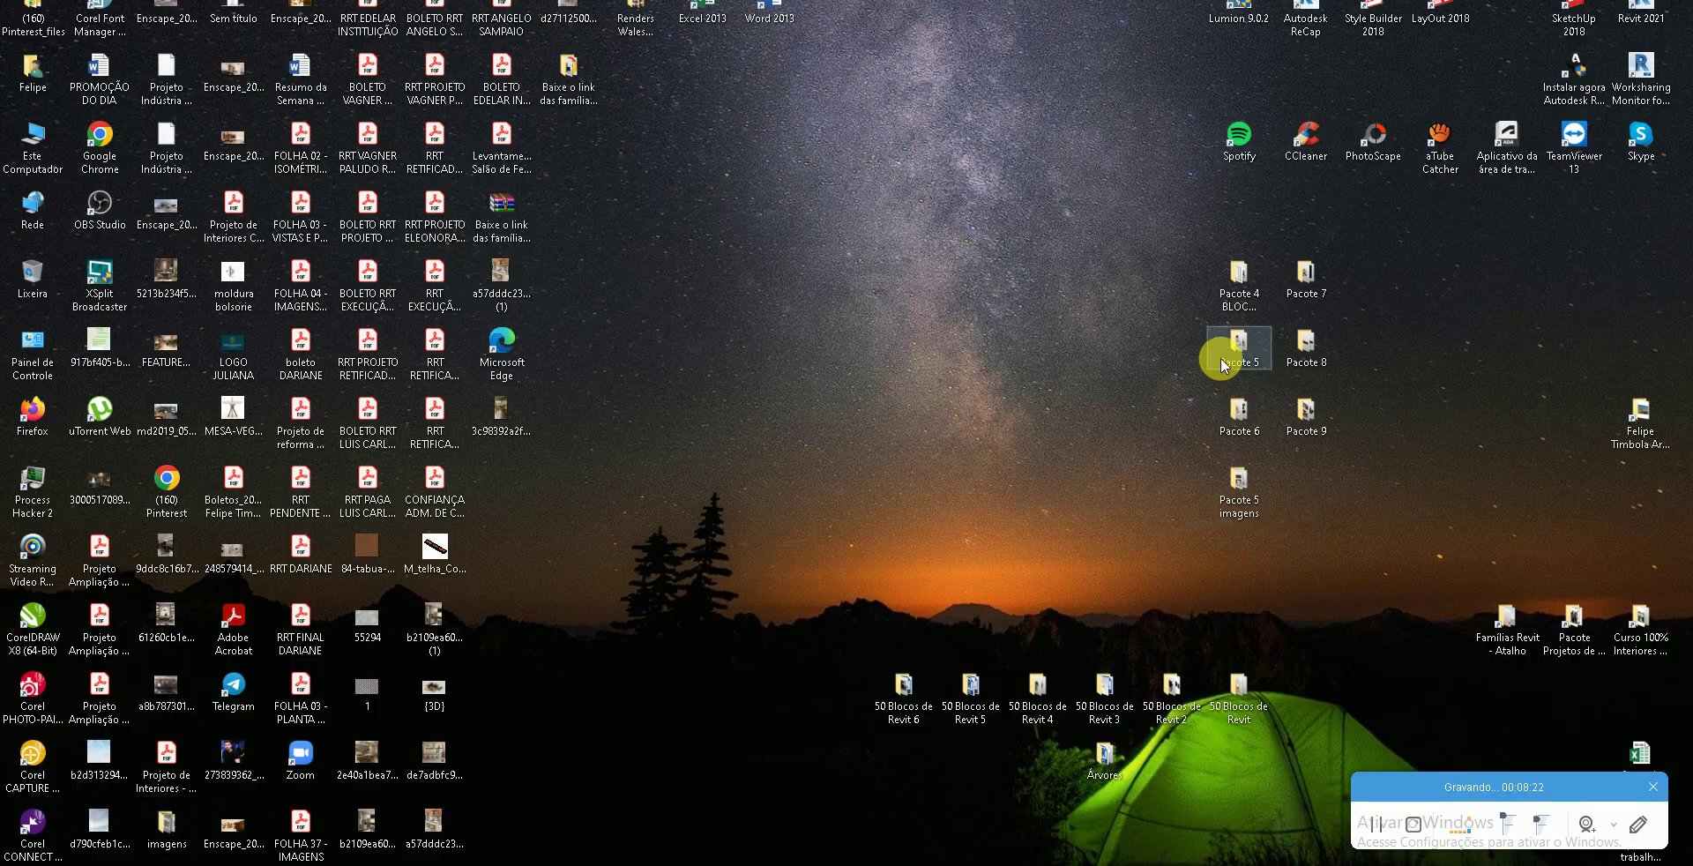
double_click(1223, 364)
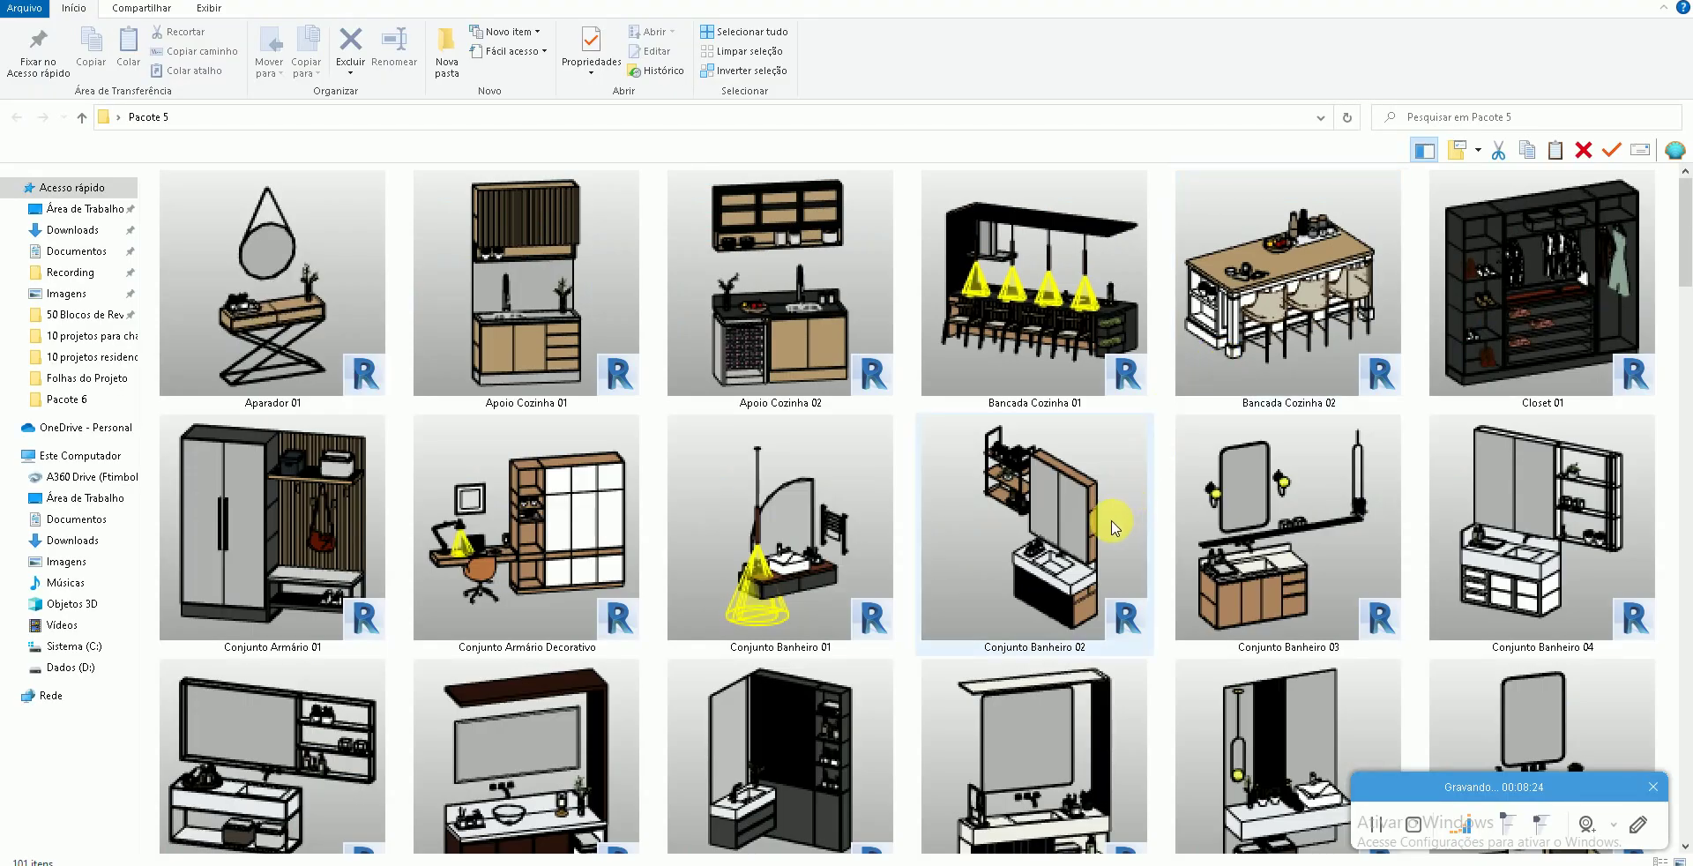
scroll(1058, 529, down, 1)
scroll(570, 542, down, 1)
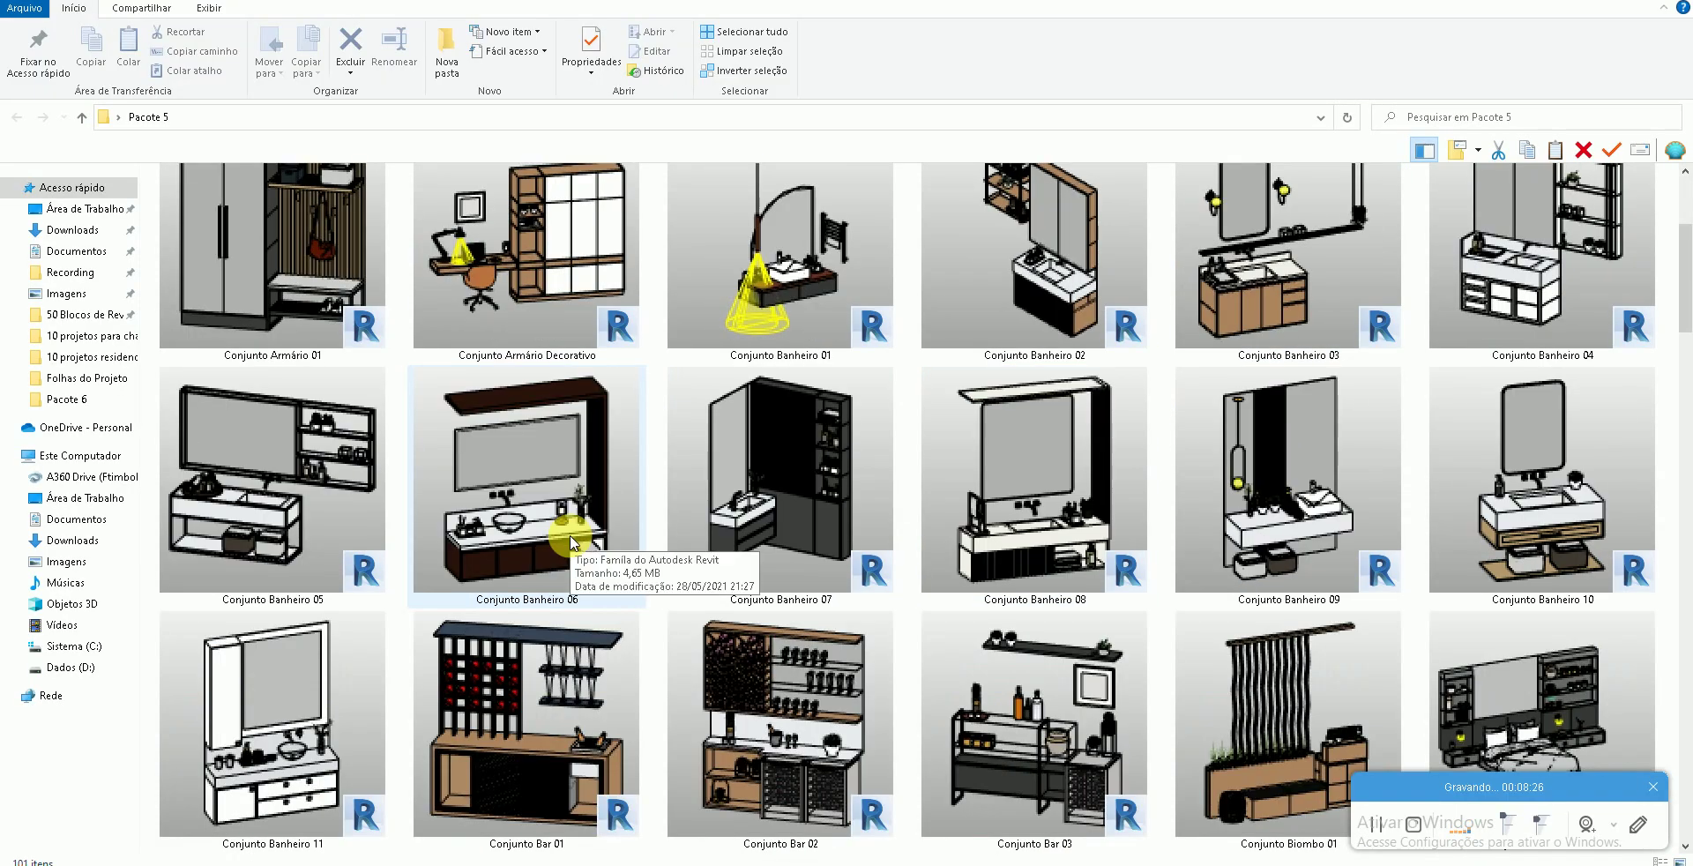
scroll(570, 542, down, 1)
scroll(570, 542, down, 1)
scroll(569, 539, down, 1)
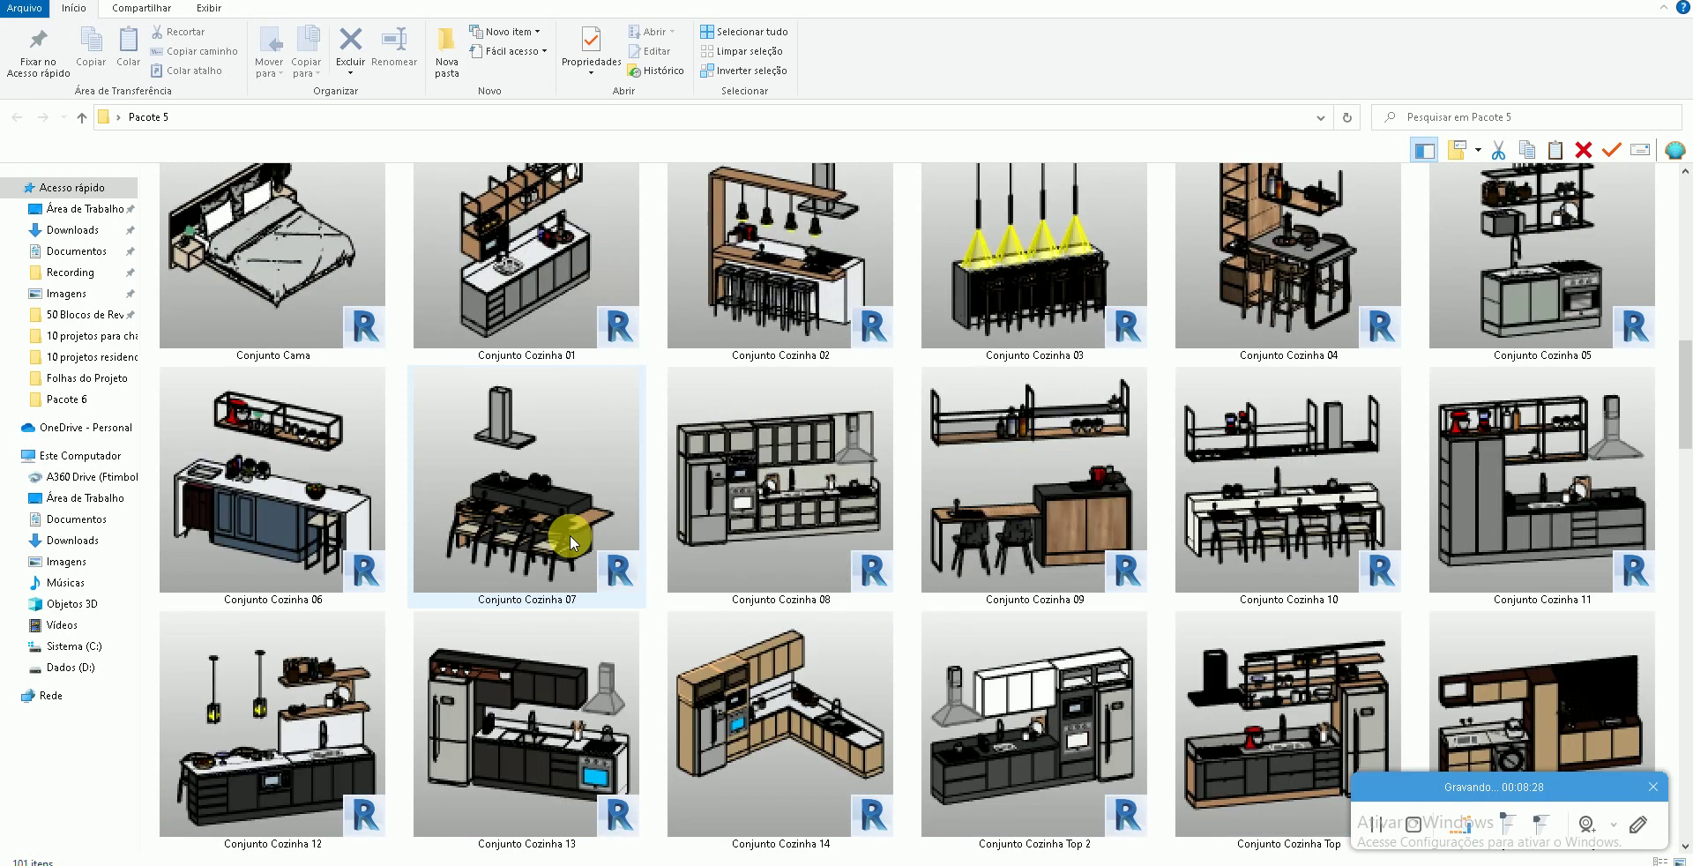
scroll(570, 540, down, 1)
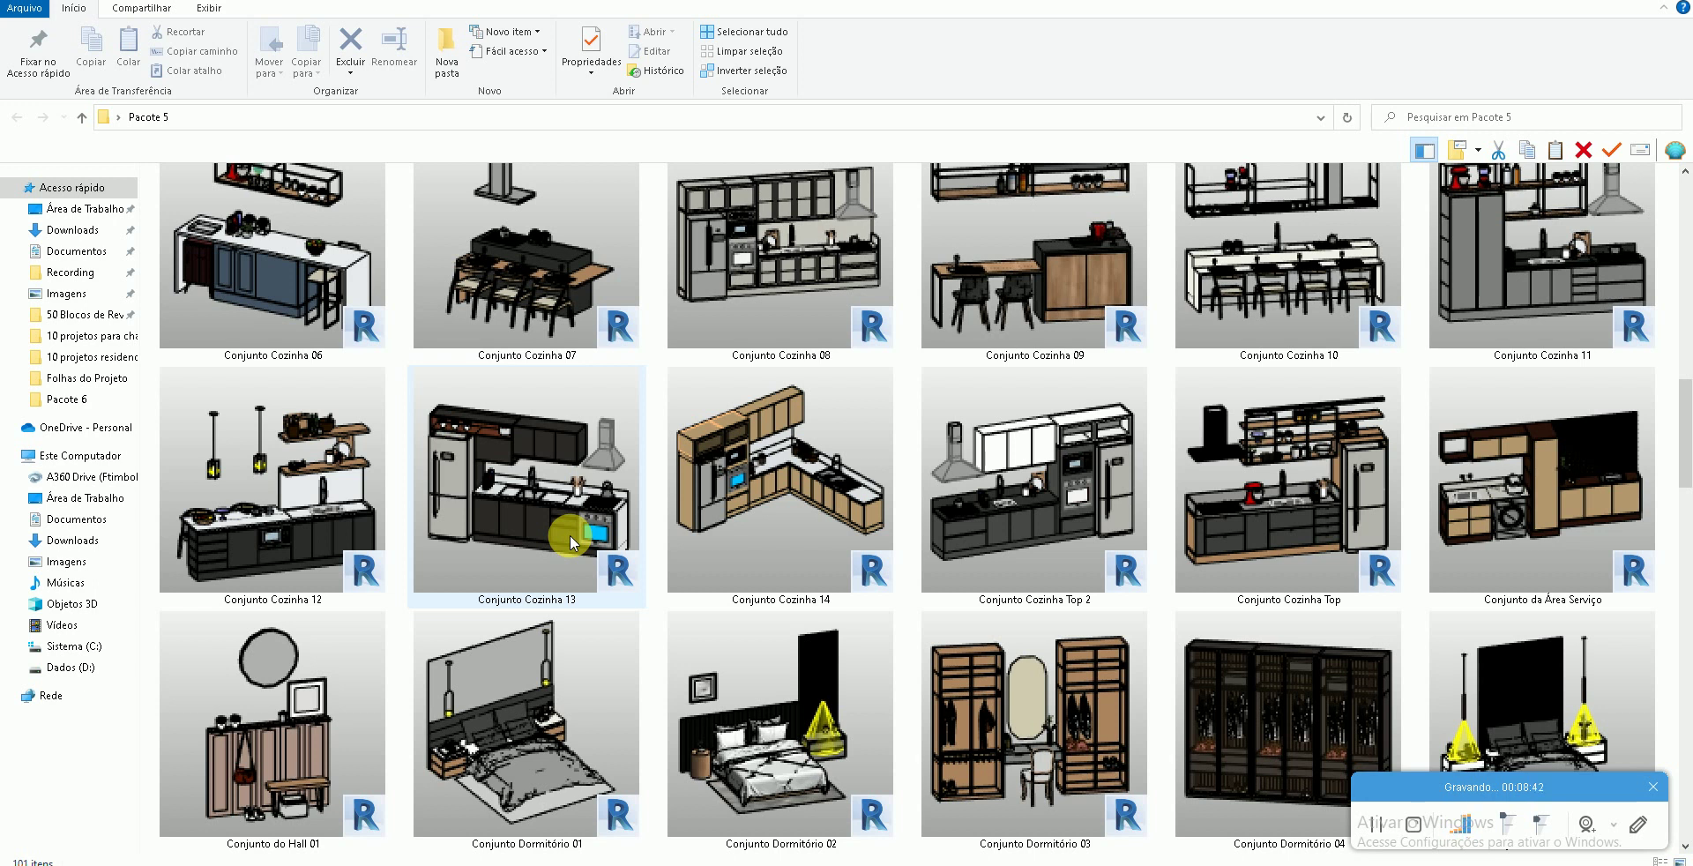
- Scroll through the Pacote 6 and Pacote 7 block folders, then open Pacote 8
key(super+d)
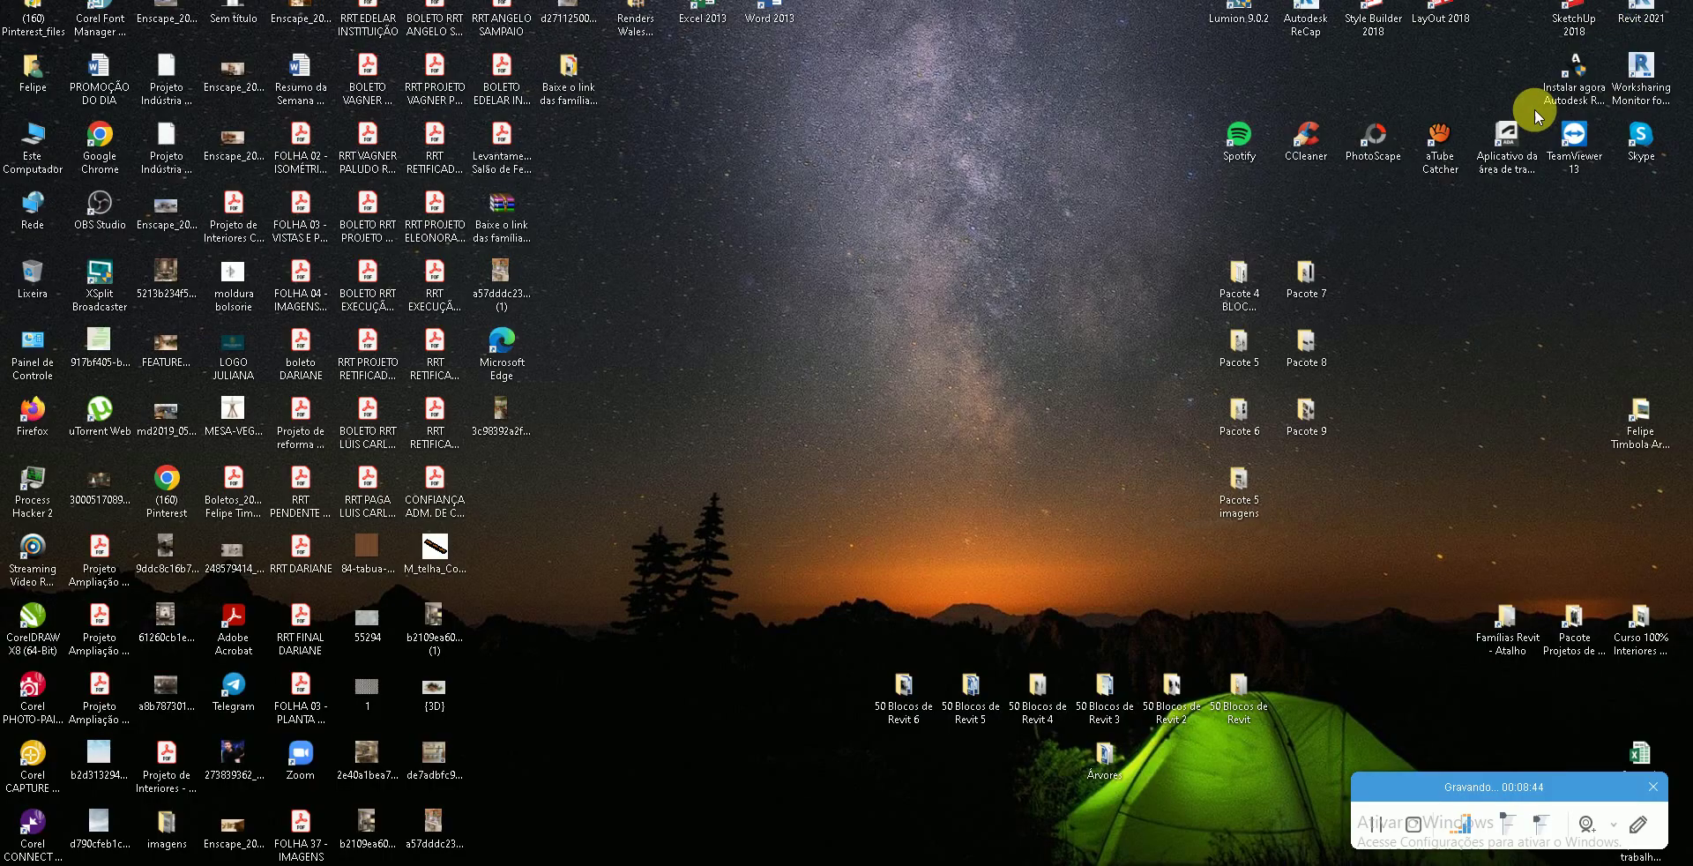
double_click(1239, 417)
scroll(1228, 490, down, 3)
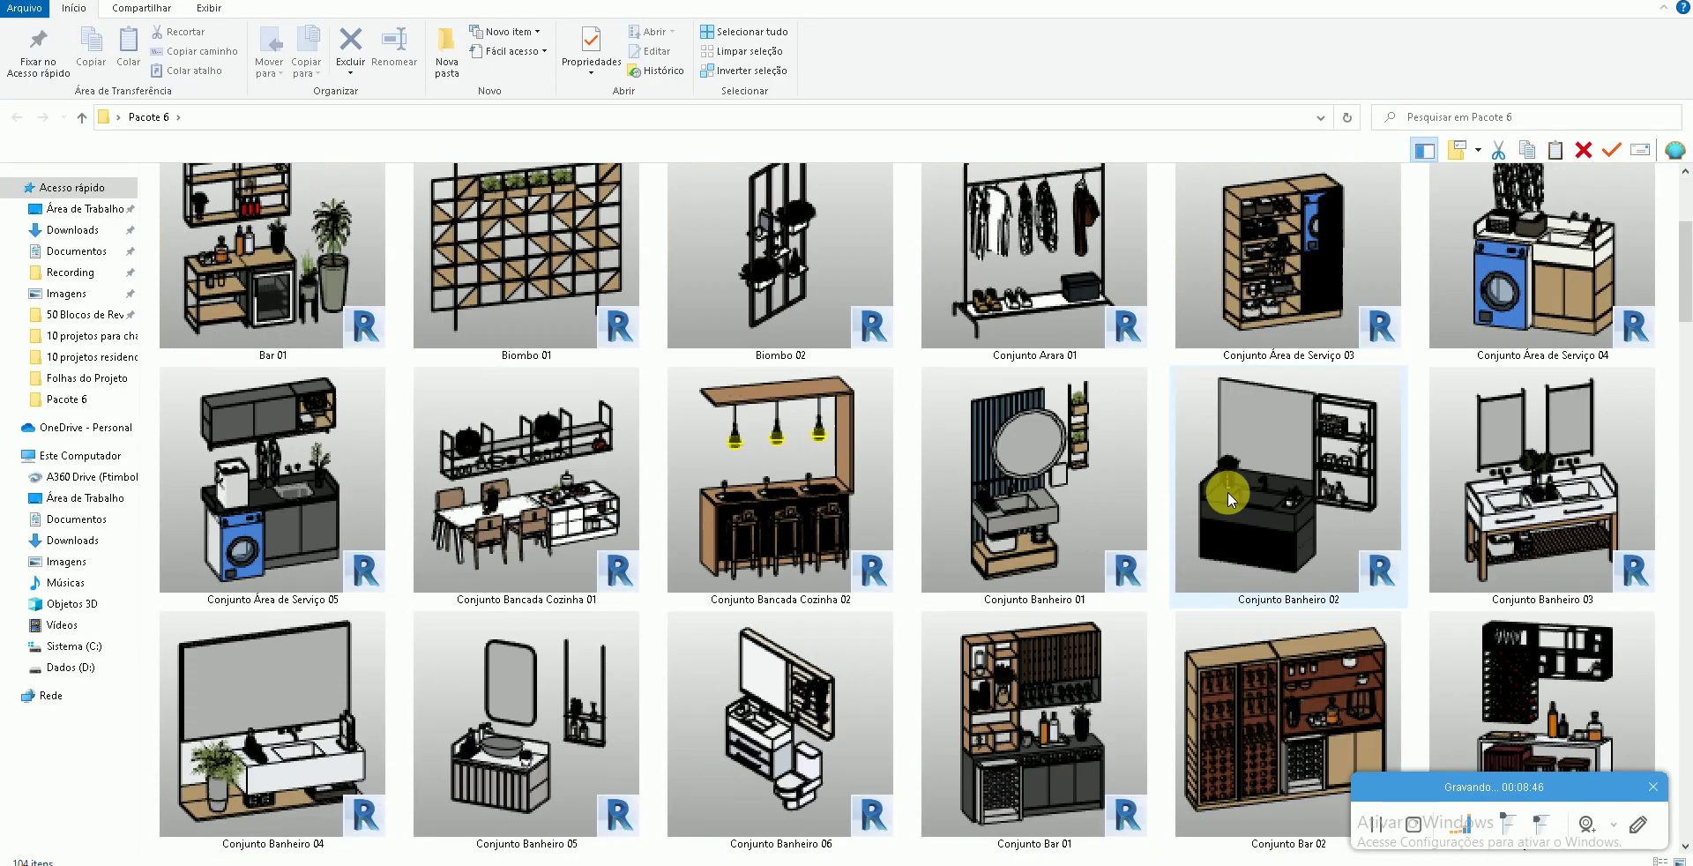
scroll(1227, 491, down, 2)
key(super+d)
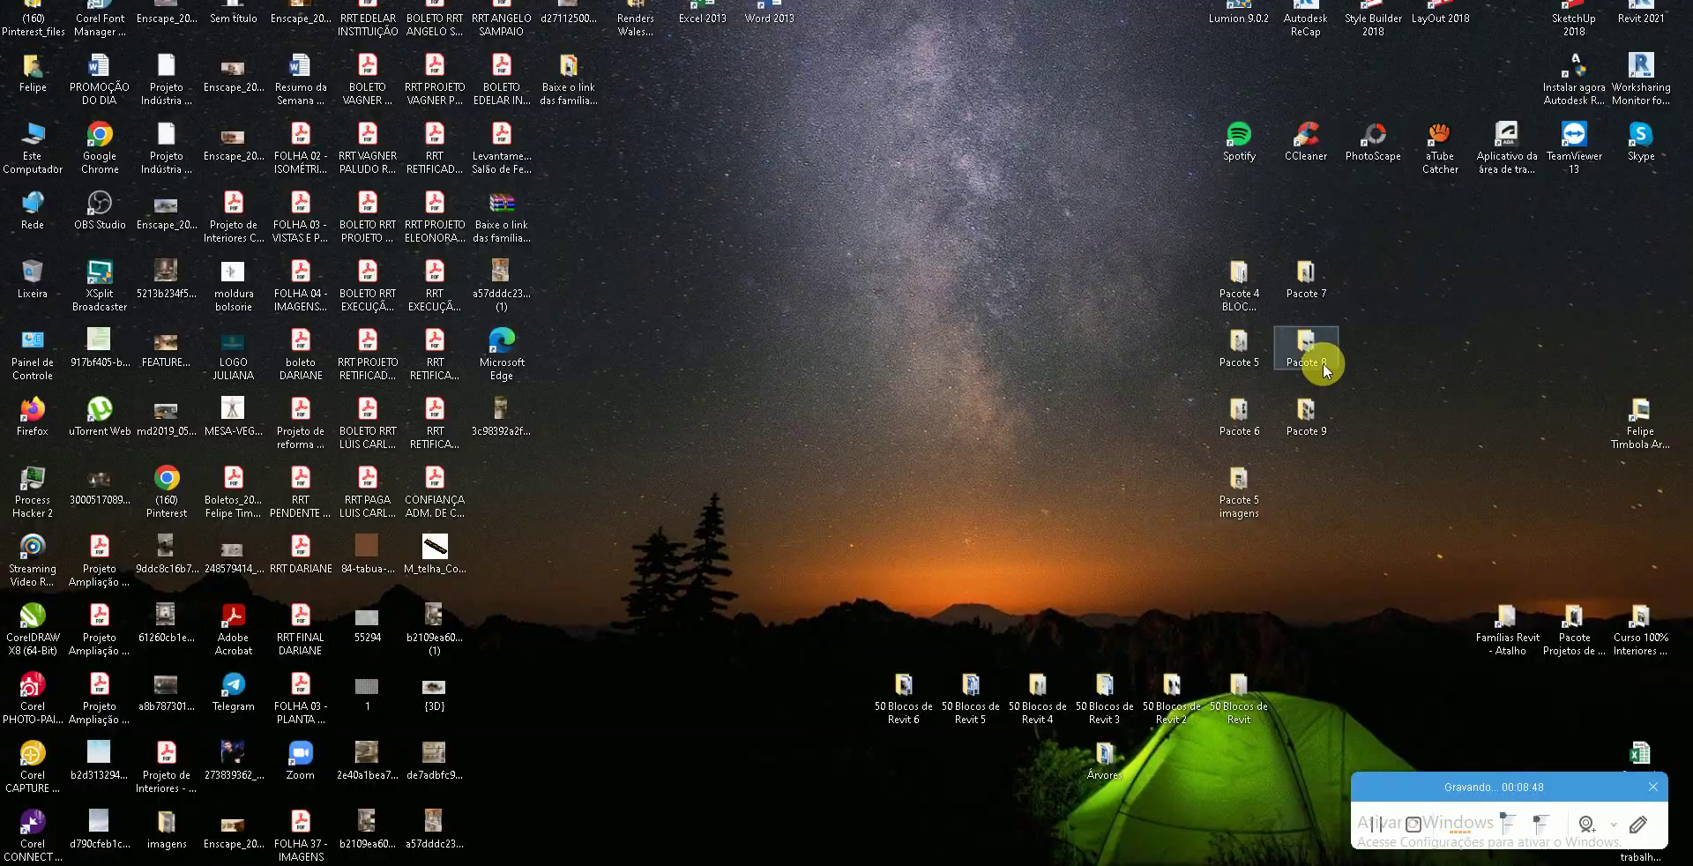
double_click(1305, 276)
scroll(1137, 468, down, 1)
scroll(1137, 467, down, 2)
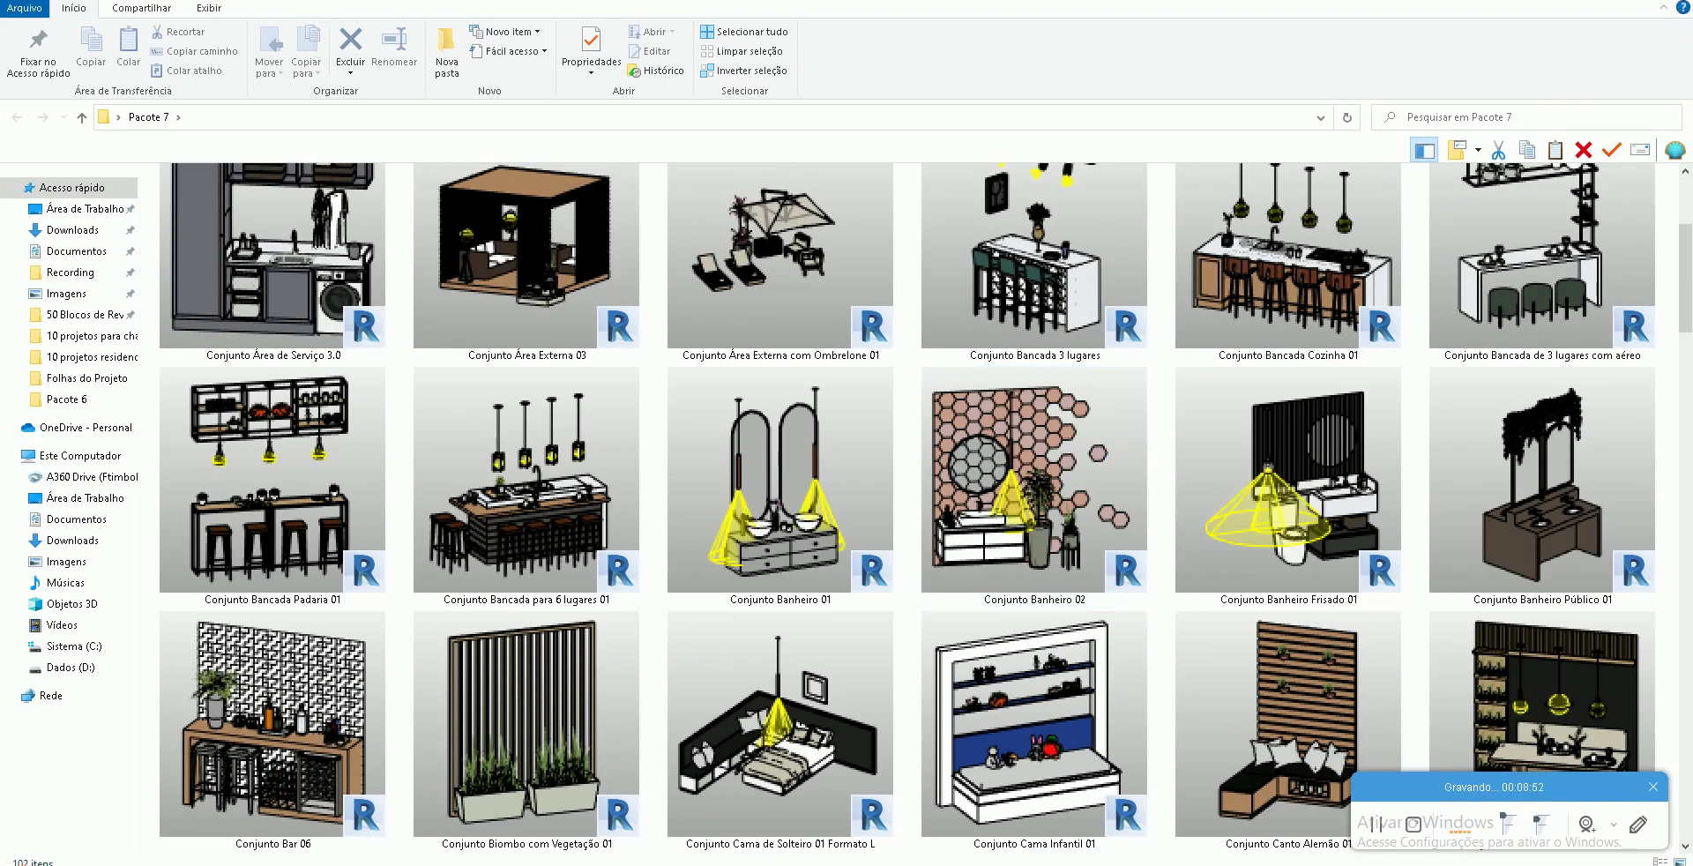
key(super+d)
double_click(1305, 332)
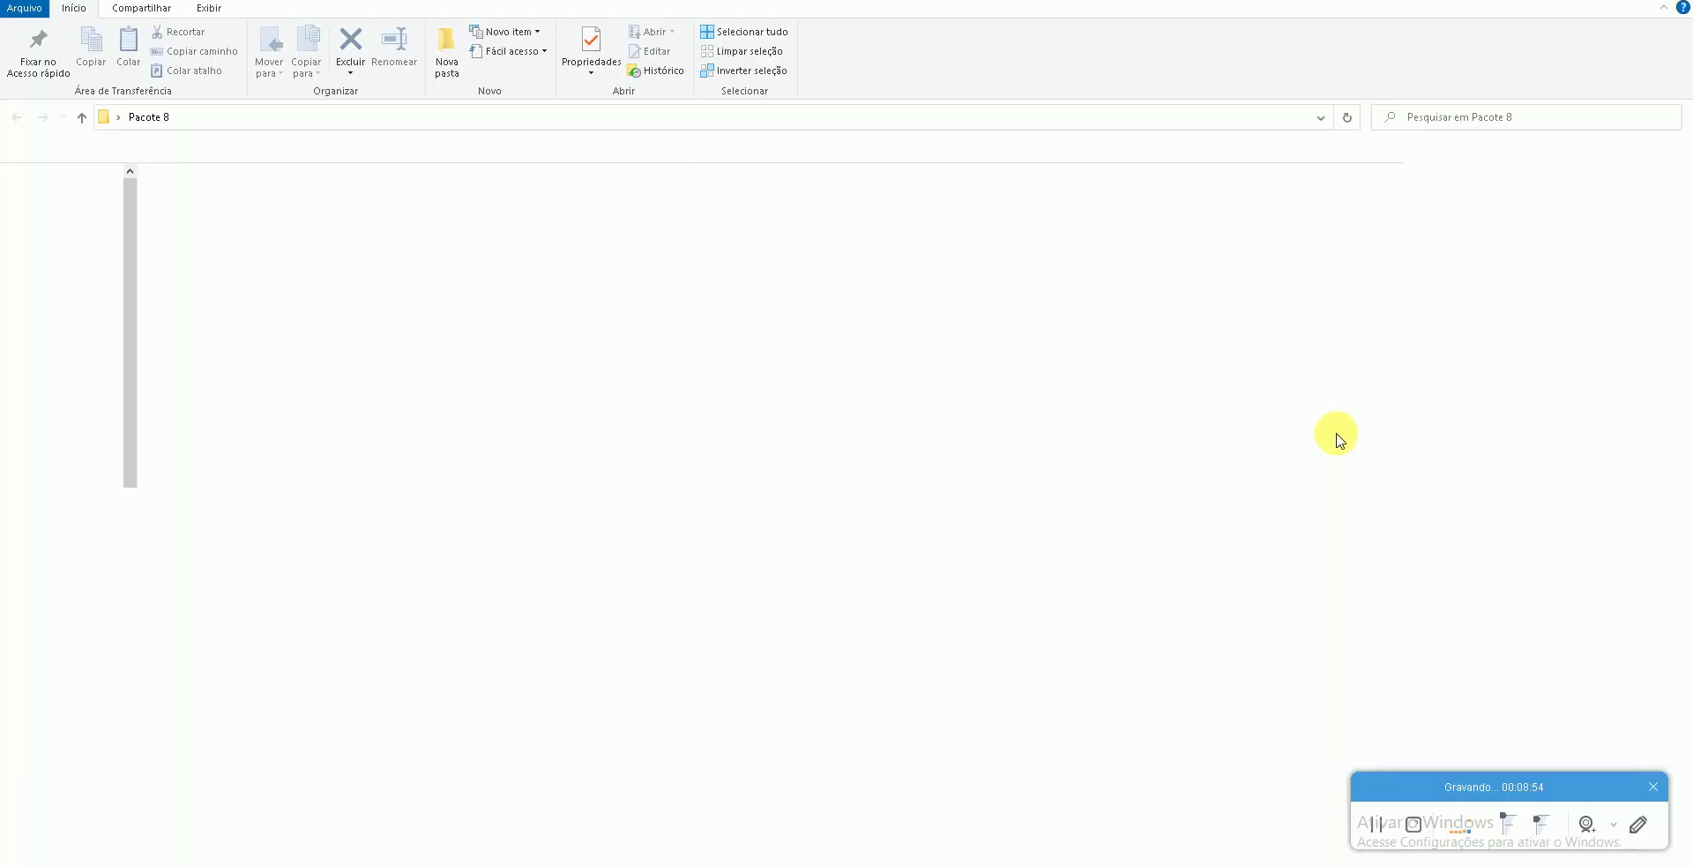
scroll(1343, 444, down, 1)
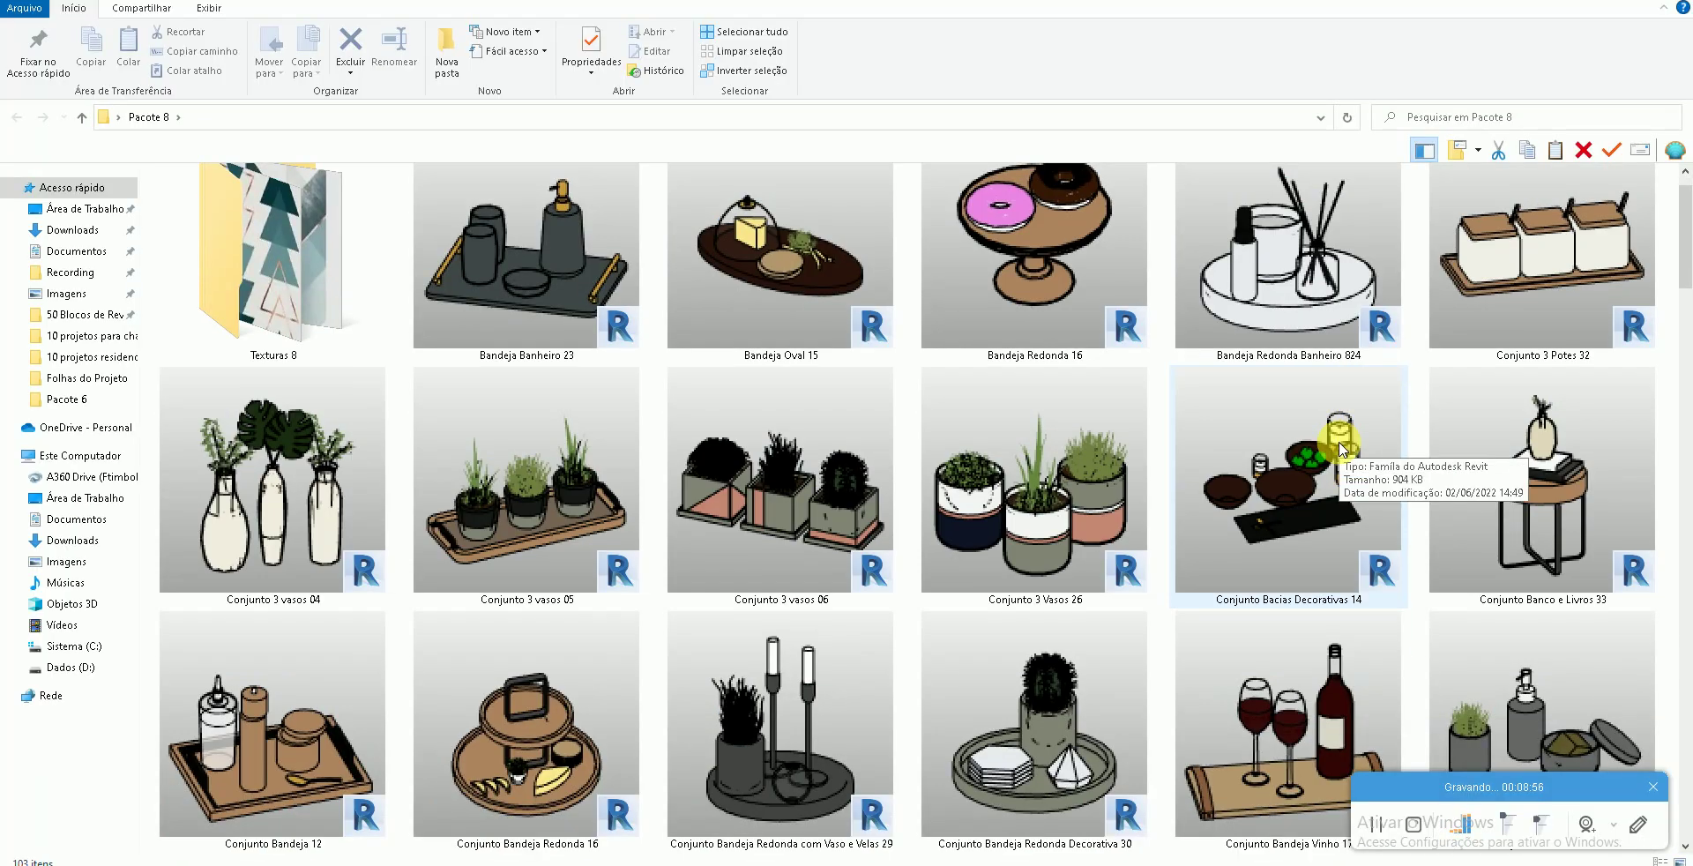